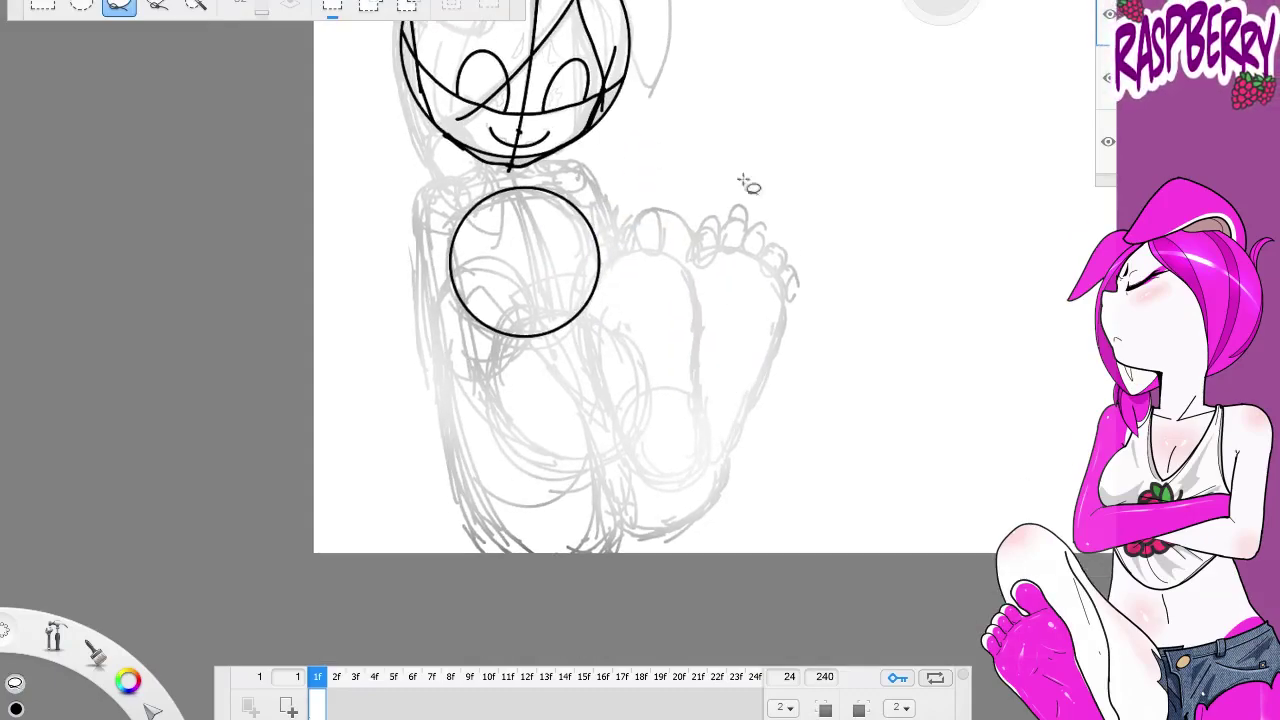
Sketch the shoulder circles, feet, knee circles, thighs, spine and arm over the rough drawing on frame 1
mouse_move(432, 187)
left_mouse_down()
mouse_move(602, 175)
mouse_move(436, 191)
left_mouse_up()
left_click_drag(576, 177, 572, 179)
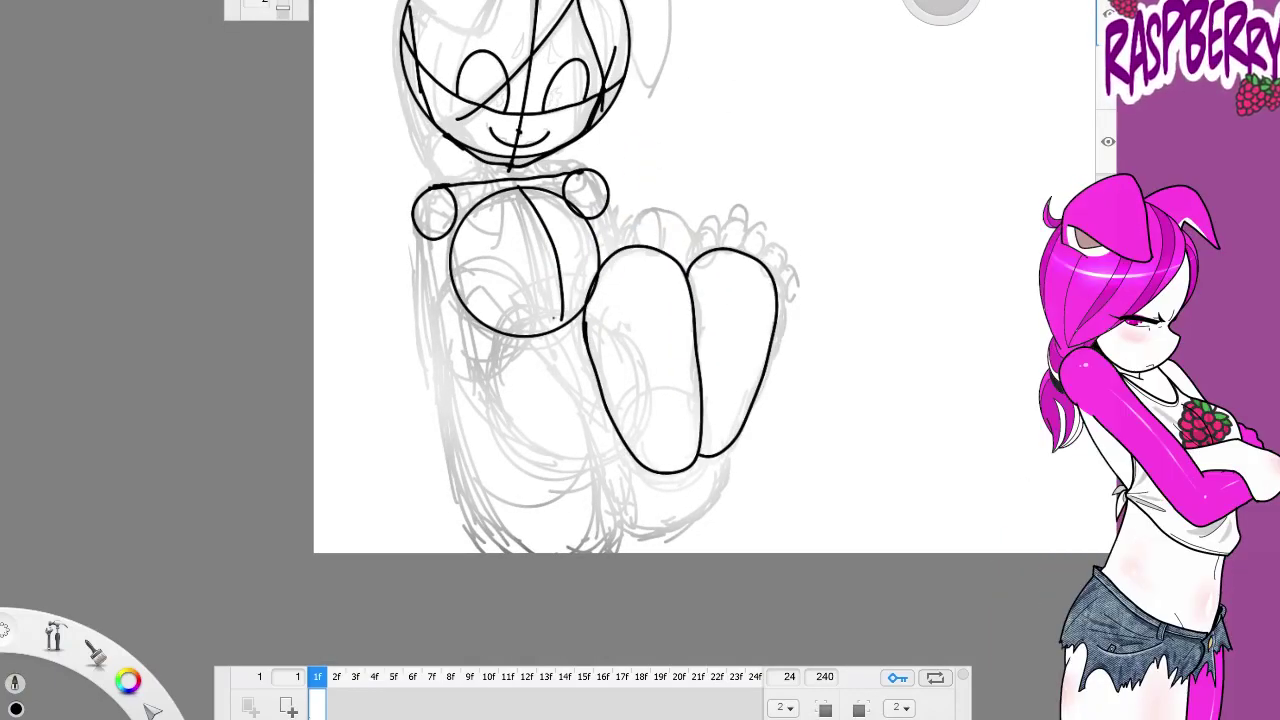
mouse_move(488, 340)
left_mouse_down()
mouse_move(553, 528)
mouse_move(680, 483)
left_mouse_up()
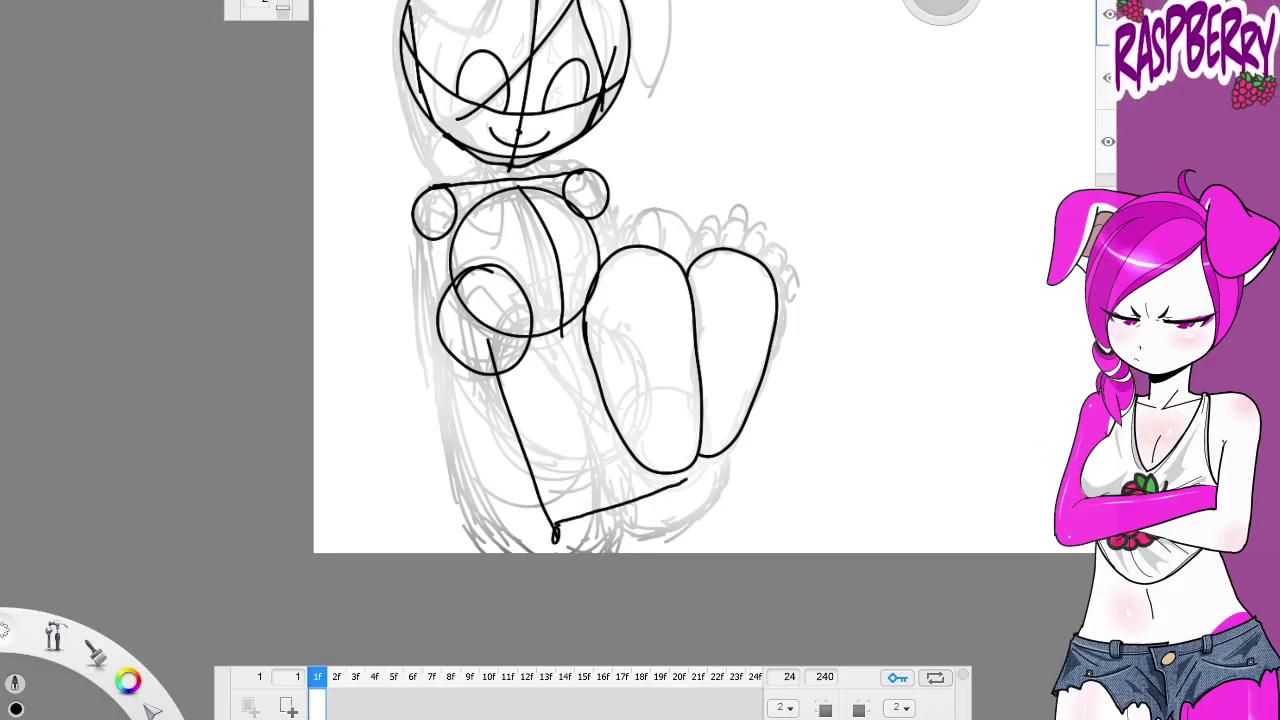
left_click_drag(630, 285, 692, 480)
mouse_move(428, 228)
left_mouse_down()
mouse_move(456, 395)
mouse_move(645, 380)
left_mouse_up()
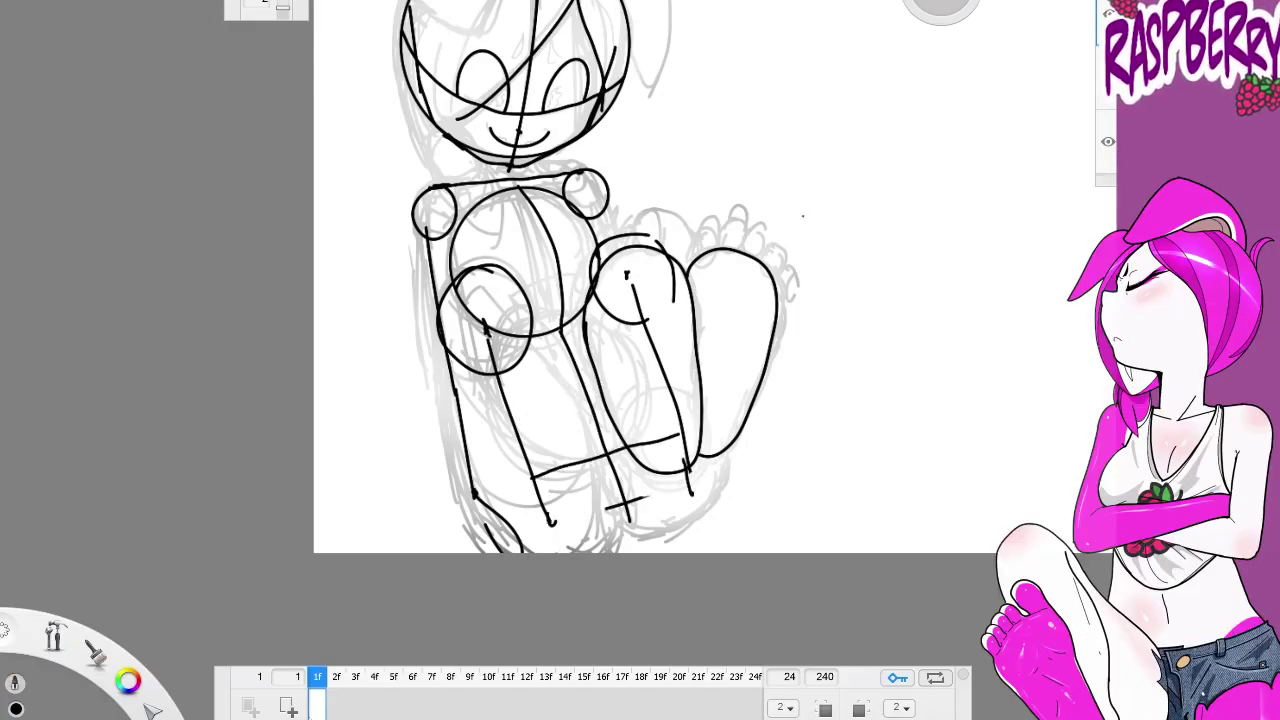
left_click_drag(575, 199, 563, 314)
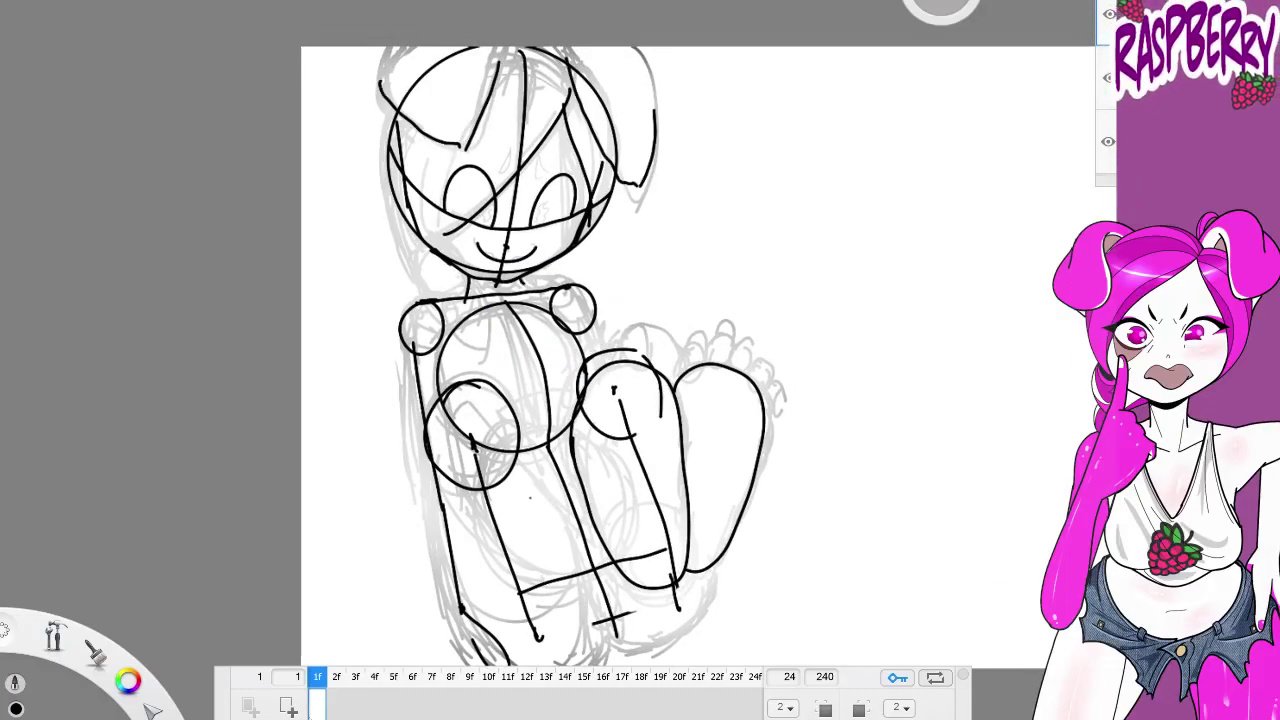
Hide the rough sketch layer and set up frame 3 with onion skin showing 1 previous frame
left_click(355, 677)
left_click(786, 707)
left_click(812, 680)
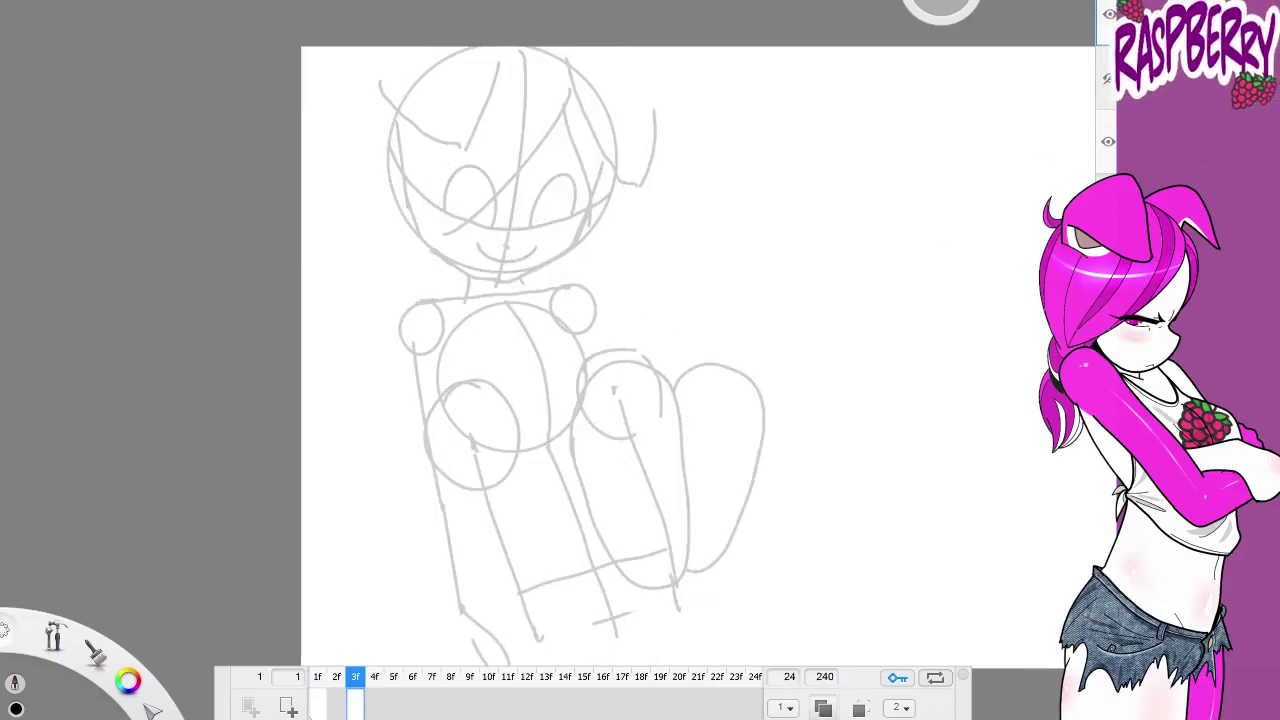
Draw the head on frame 3 with its centre line, eye line, eyes, smile, hair fringe and ears, slightly lower than on frame 1
scroll(480, 20, "up", 2)
left_click_drag(443, 76, 670, 260)
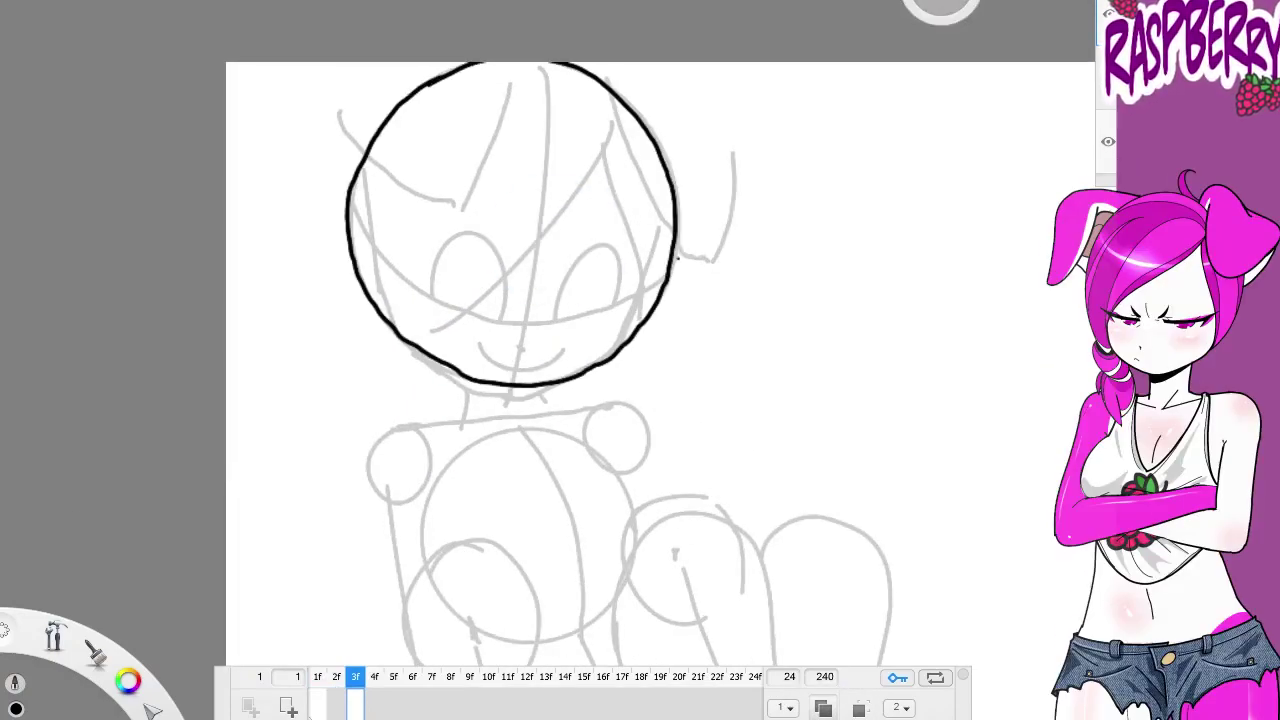
key("ctrl+z")
left_click_drag(520, 75, 530, 76)
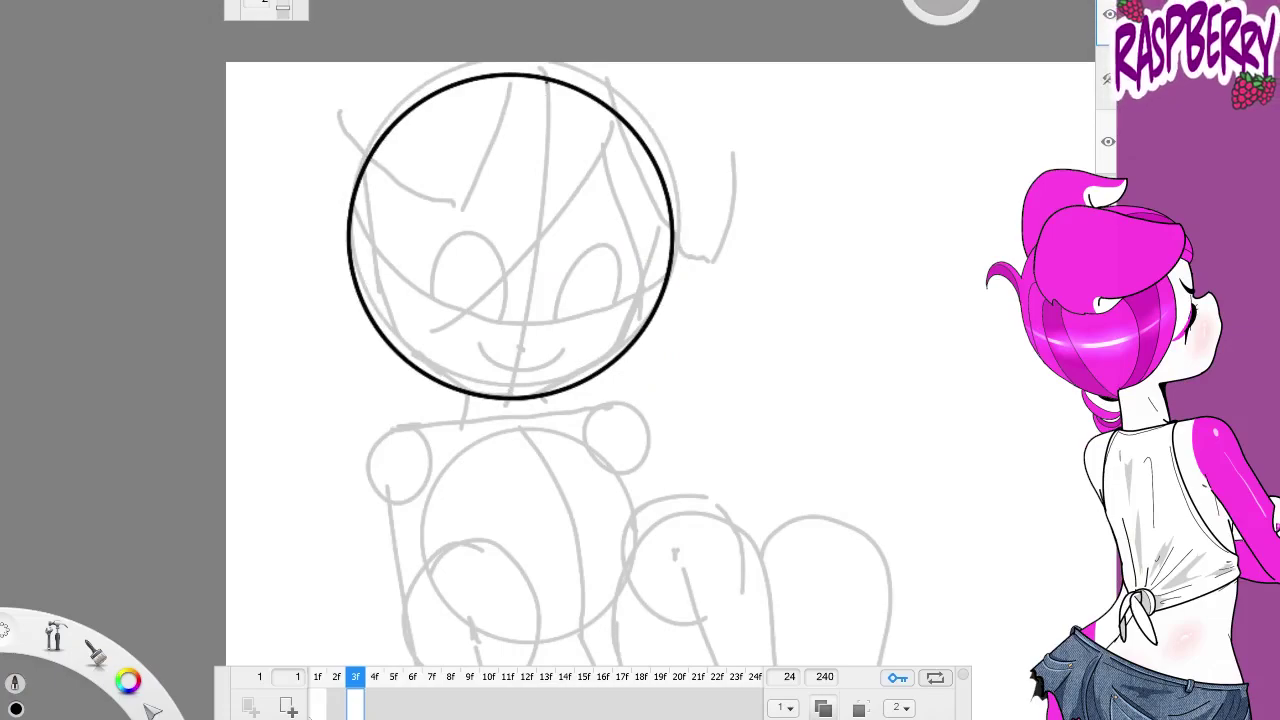
left_click_drag(352, 195, 670, 265)
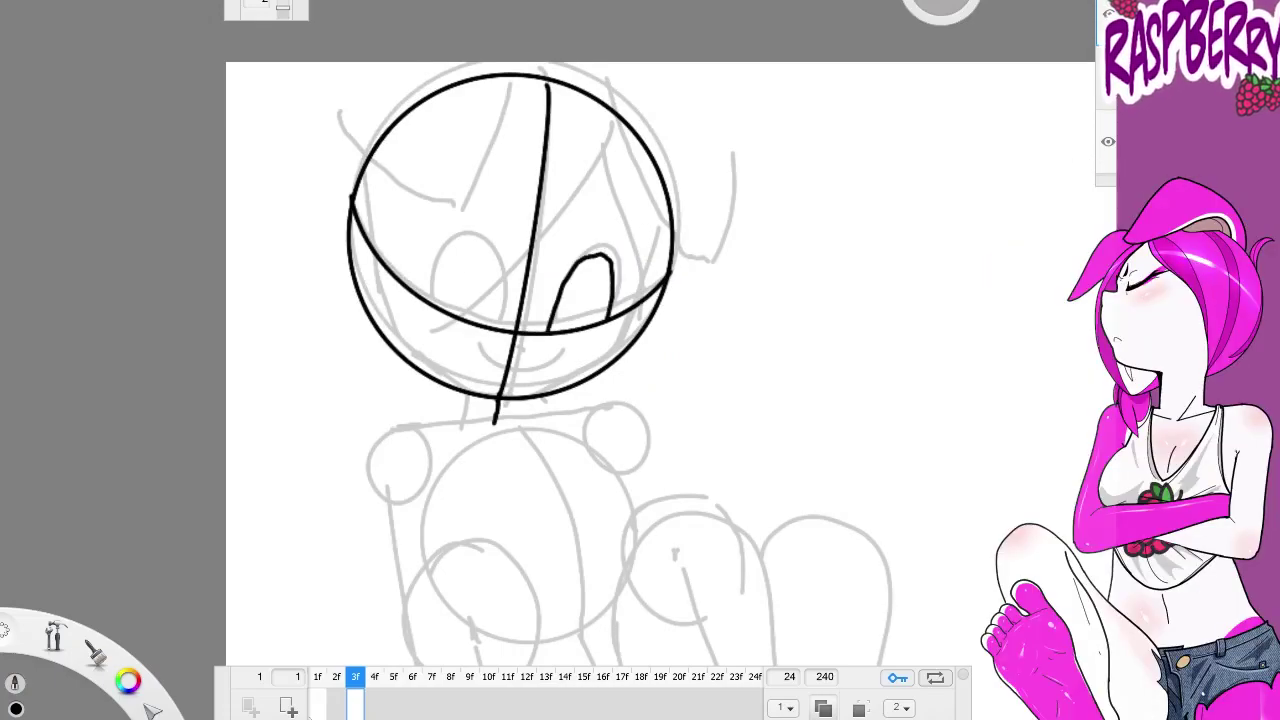
left_click_drag(590, 155, 420, 335)
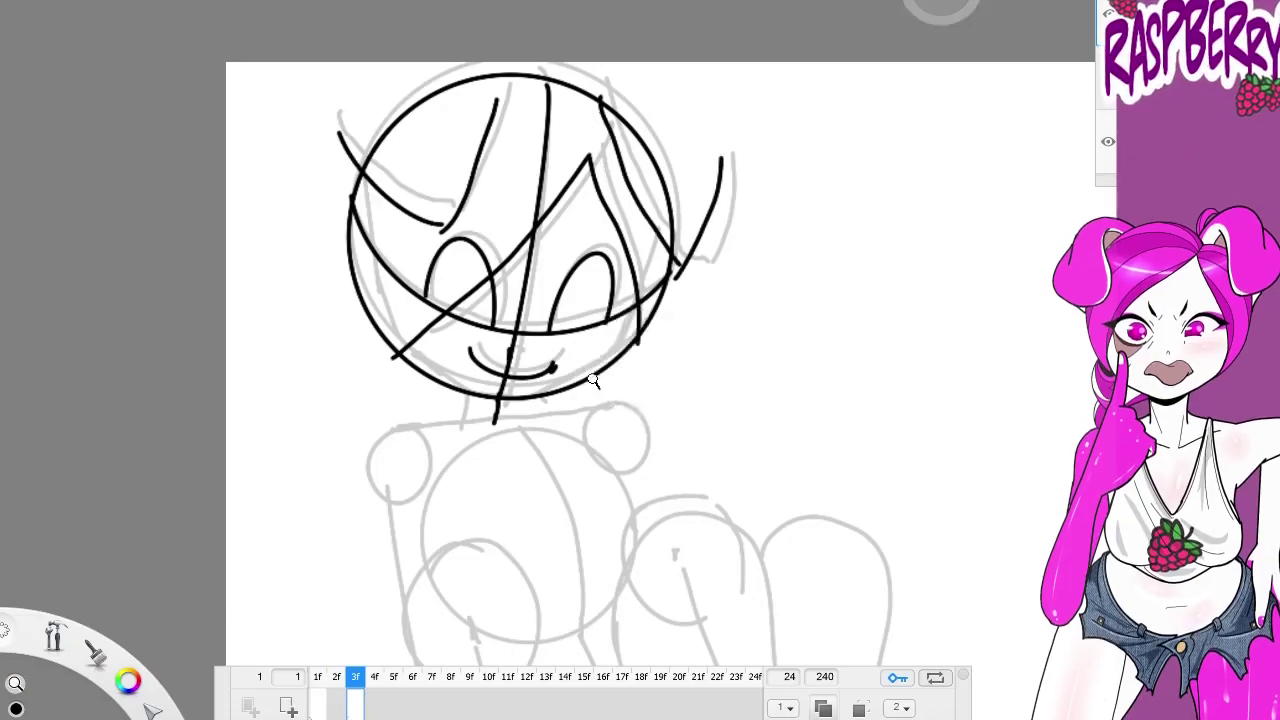
Add shin lines and small hip circles to the figure on frame 1 and return to frame 3
left_click_drag(629, 366, 600, 400)
key("comma")
key("comma")
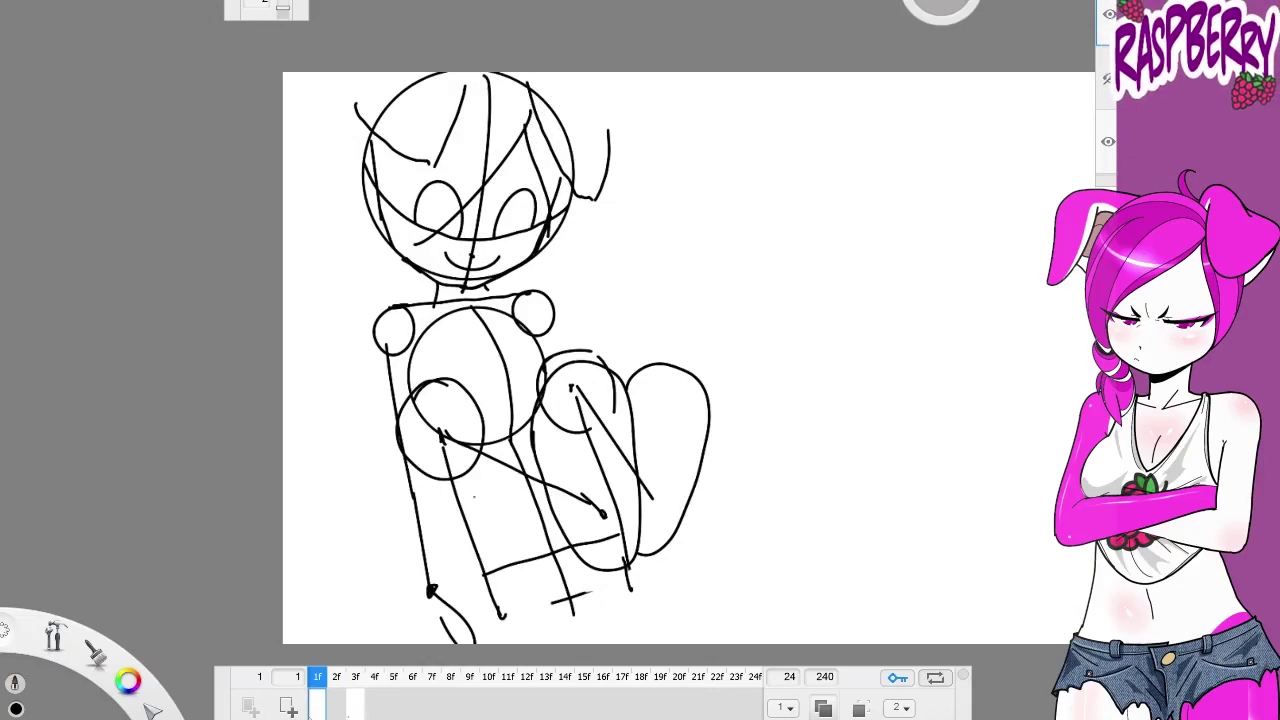
left_click_drag(640, 360, 643, 296)
key("period")
key("period")
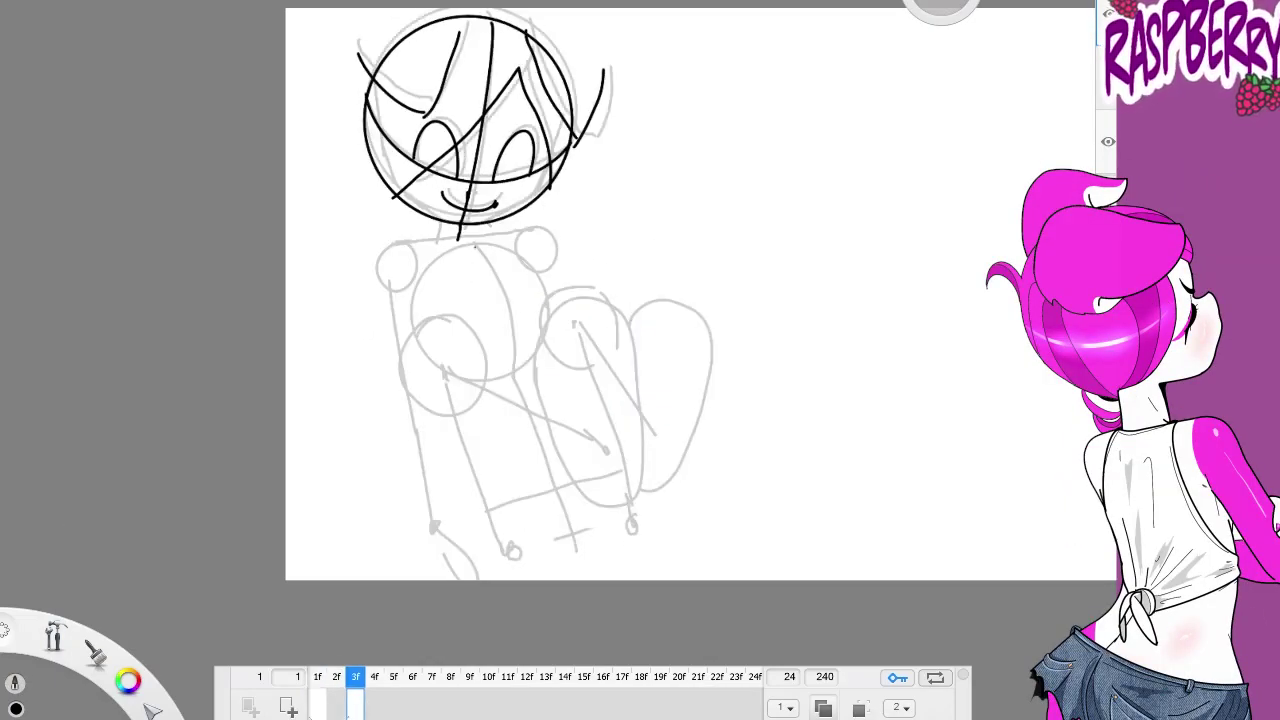
Draw the torso circle with curved cross guides and the shoulder circle beside the chin on frame 3
key("ctrl+z")
scroll(510, 270, "up", 3)
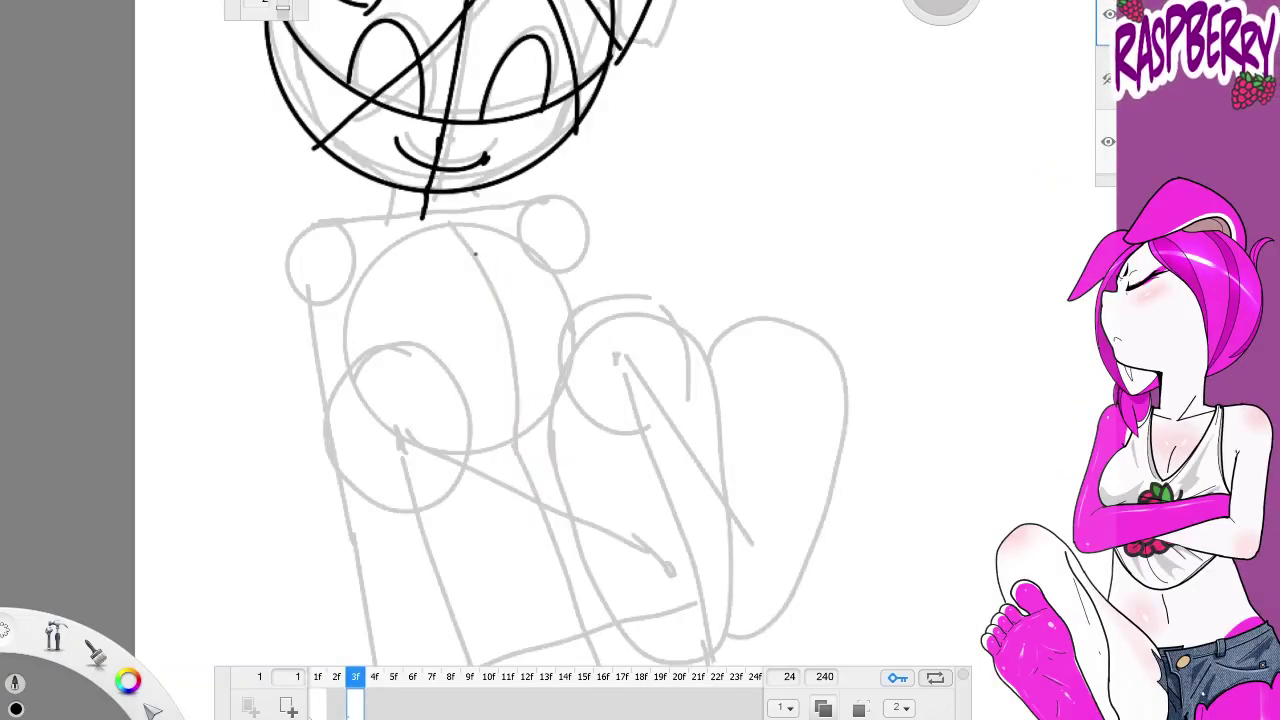
mouse_move(458, 226)
left_mouse_down()
mouse_move(520, 448)
mouse_move(462, 226)
left_mouse_up()
mouse_move(355, 677)
left_mouse_down()
mouse_move(317, 677)
mouse_move(355, 677)
left_mouse_up()
left_click_drag(545, 197, 540, 199)
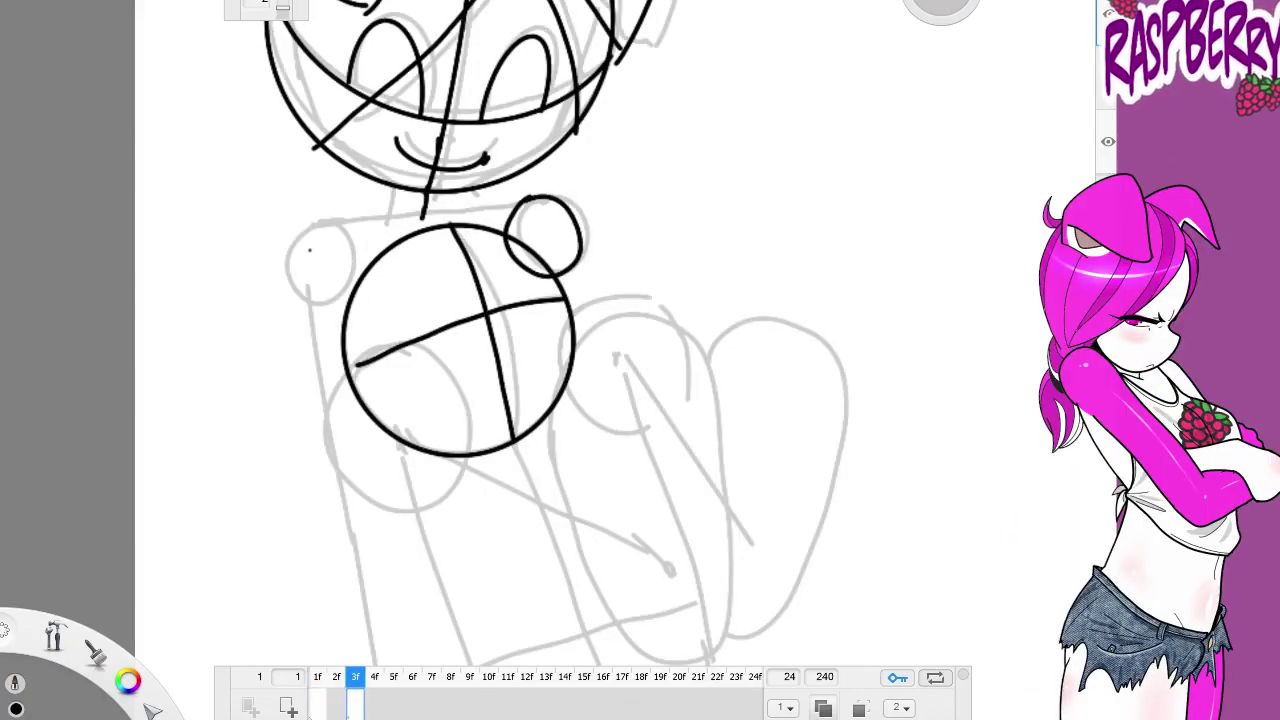
Draw the other shoulder circle, the shoulder line and the knee circle overlapping the torso on frame 3
scroll(600, 360, "down", 2)
left_click_drag(600, 360, 600, 298)
scroll(600, 330, "up", 1)
left_click_drag(446, 306, 452, 303)
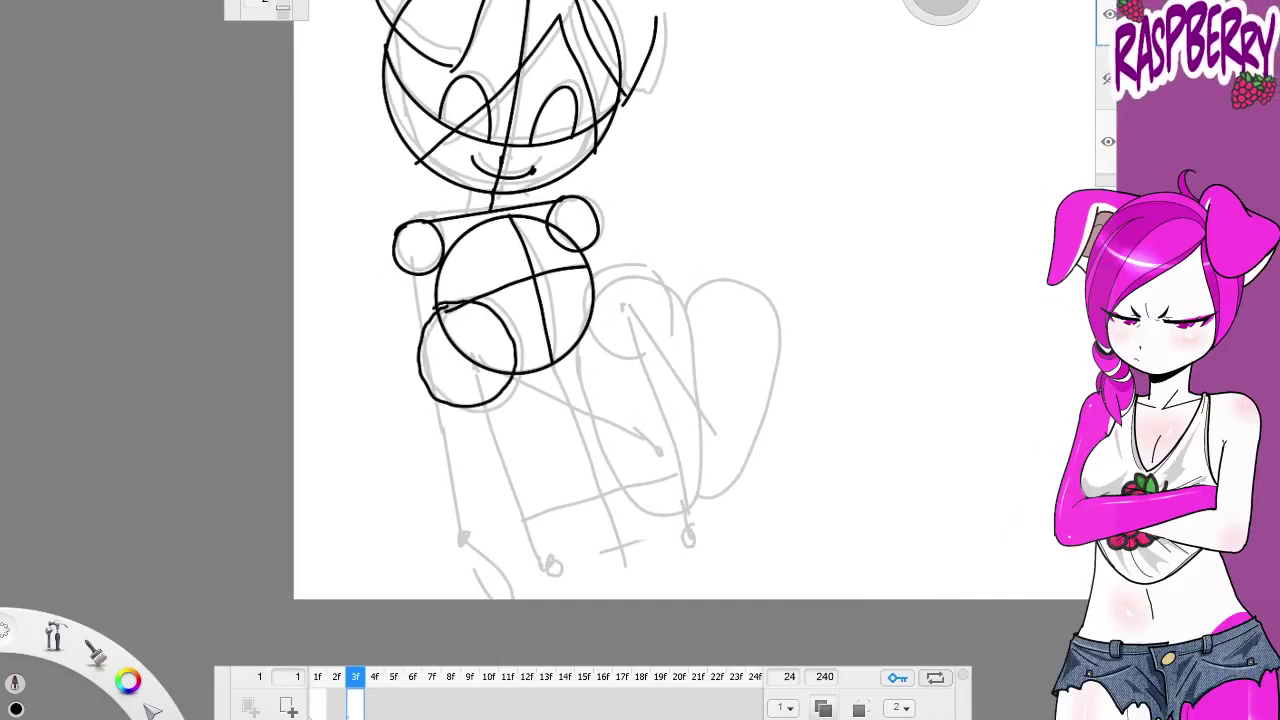
Draw both foot outlines and the shin, thigh and arm lines on frame 3
left_click_drag(606, 284, 666, 288)
mouse_move(684, 292)
left_mouse_down()
mouse_move(756, 419)
mouse_move(688, 480)
left_mouse_up()
mouse_move(355, 677)
left_mouse_down()
mouse_move(336, 677)
mouse_move(355, 677)
left_mouse_up()
left_click_drag(600, 360, 612, 308)
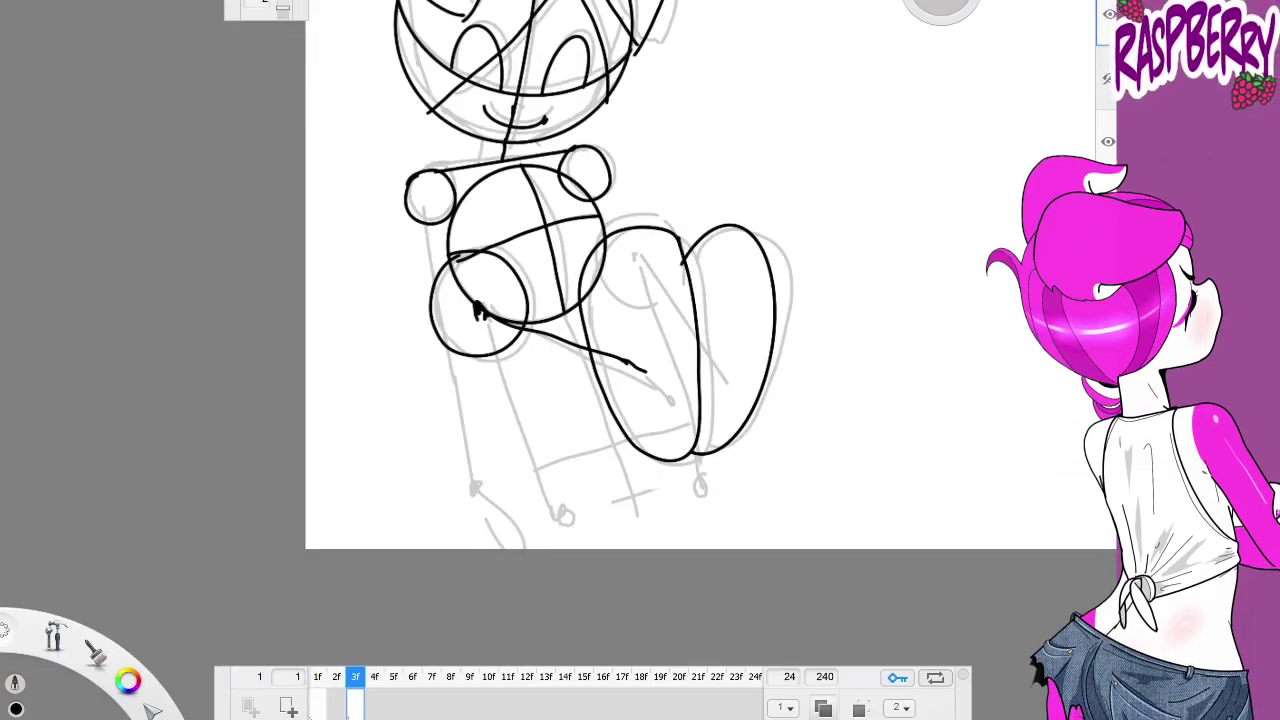
left_click_drag(478, 306, 560, 522)
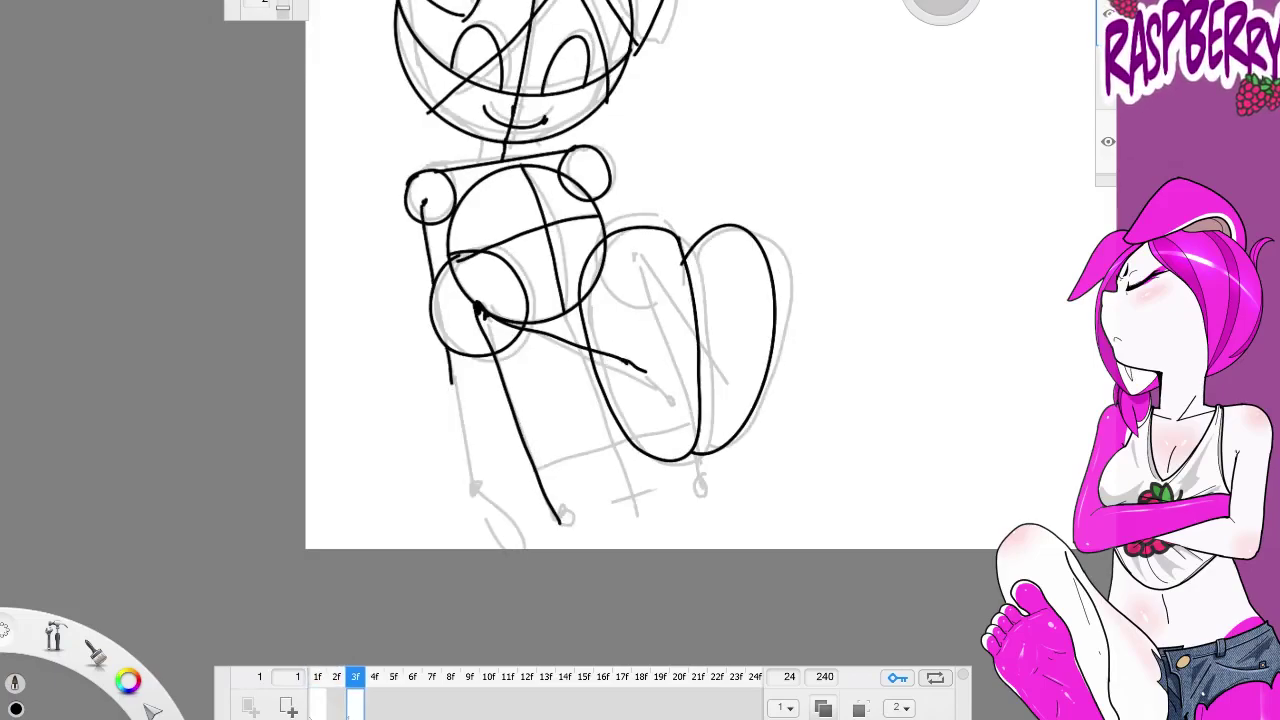
Move to frame 5 and draw the head circle with a tilted centre line and a curved eye line
mouse_move(829, 263)
left_mouse_down()
mouse_move(728, 400)
mouse_move(783, 393)
left_mouse_up()
key("comma")
key("period")
key("period")
key("period")
scroll(571, 249, "up", 2)
mouse_move(437, 89)
left_mouse_down()
mouse_move(362, 230)
mouse_move(470, 78)
left_mouse_up()
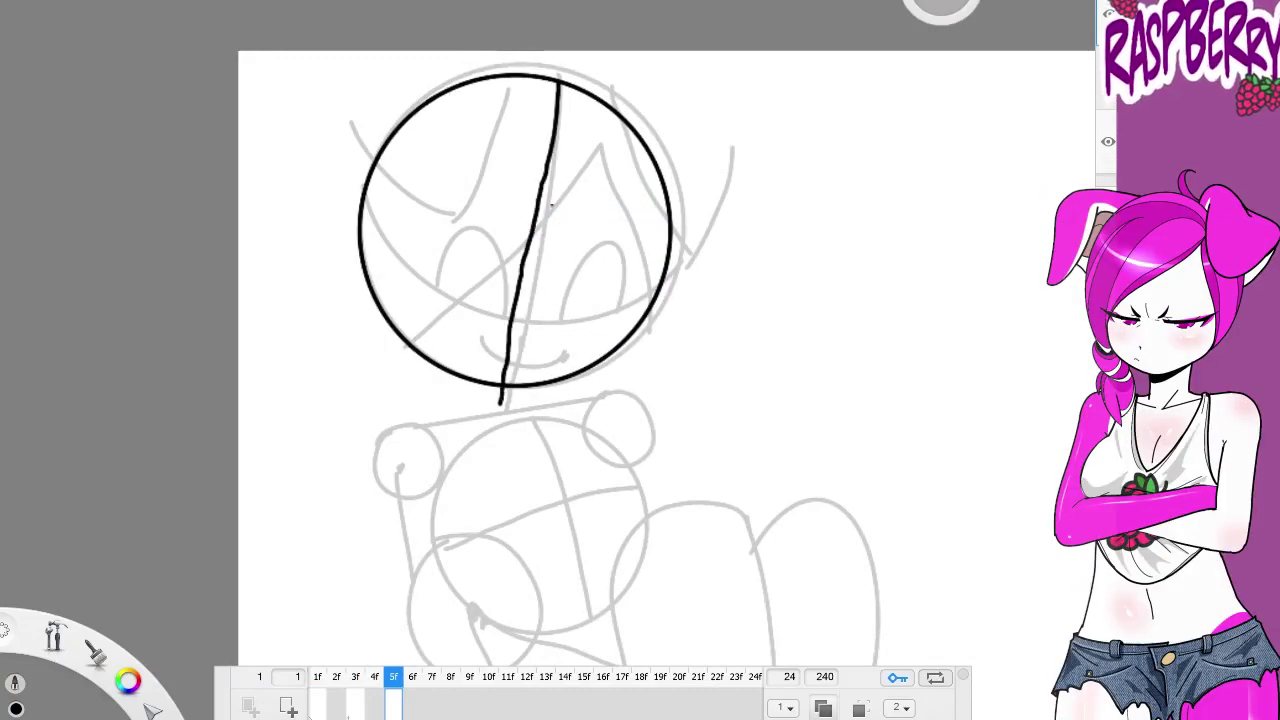
left_click_drag(365, 190, 660, 290)
Draw the smile, both eyes and the hair fringe on the frame 5 head
key("space")
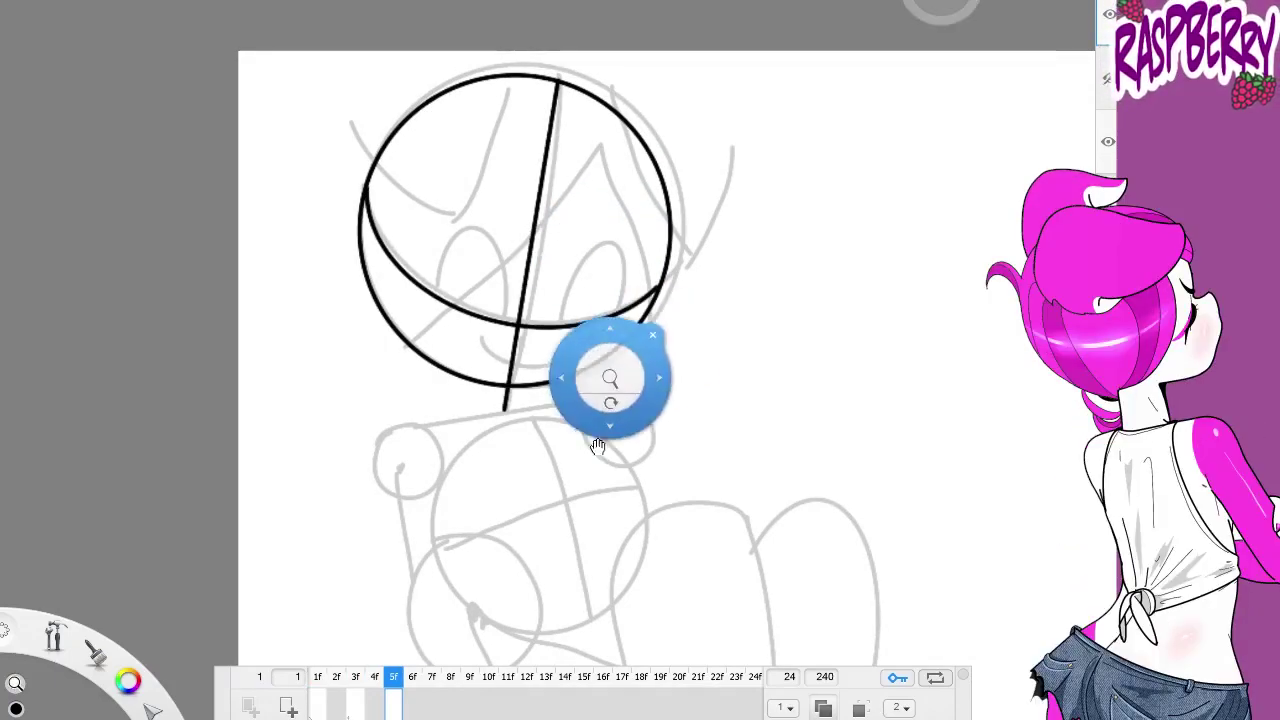
scroll(572, 436, "up", 2)
left_click_drag(497, 396, 612, 412)
left_click_drag(606, 364, 688, 276)
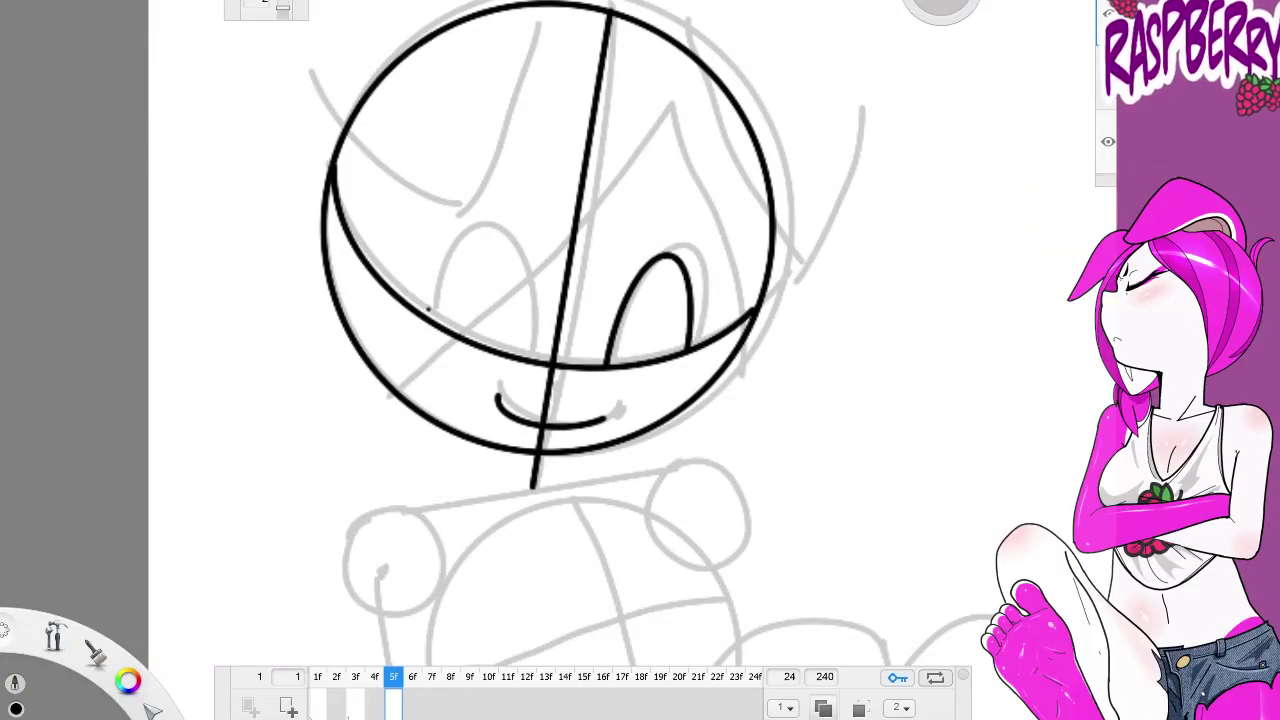
left_click_drag(371, 403, 728, 380)
left_click_drag(512, 69, 467, 202)
key("space")
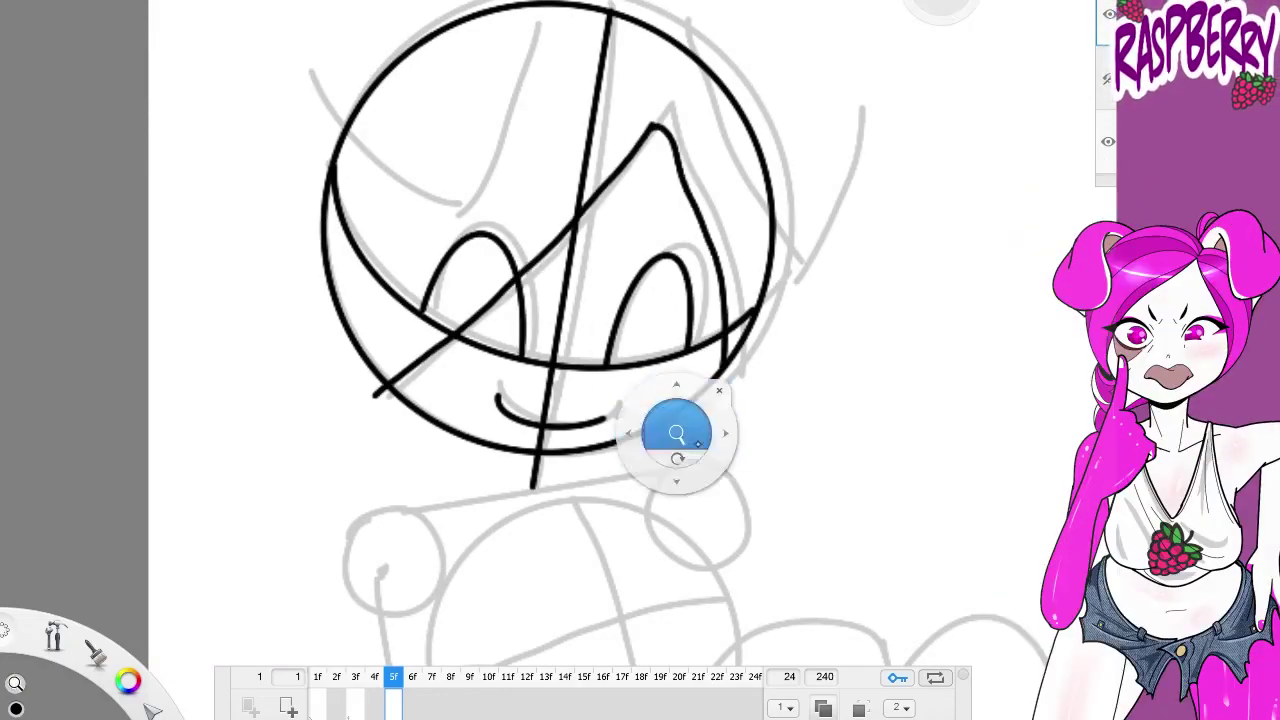
Draw the torso circle with cross guides and both shoulder circles on frame 5, comparing them with frame 3
scroll(677, 354, "down", 2)
left_click_drag(688, 454, 663, 294)
mouse_move(428, 340)
left_mouse_down()
mouse_move(452, 328)
mouse_move(490, 402)
mouse_move(528, 334)
left_mouse_up()
mouse_move(554, 413)
left_mouse_down()
mouse_move(688, 378)
mouse_move(626, 347)
left_mouse_up()
scroll(640, 350, "down", 2)
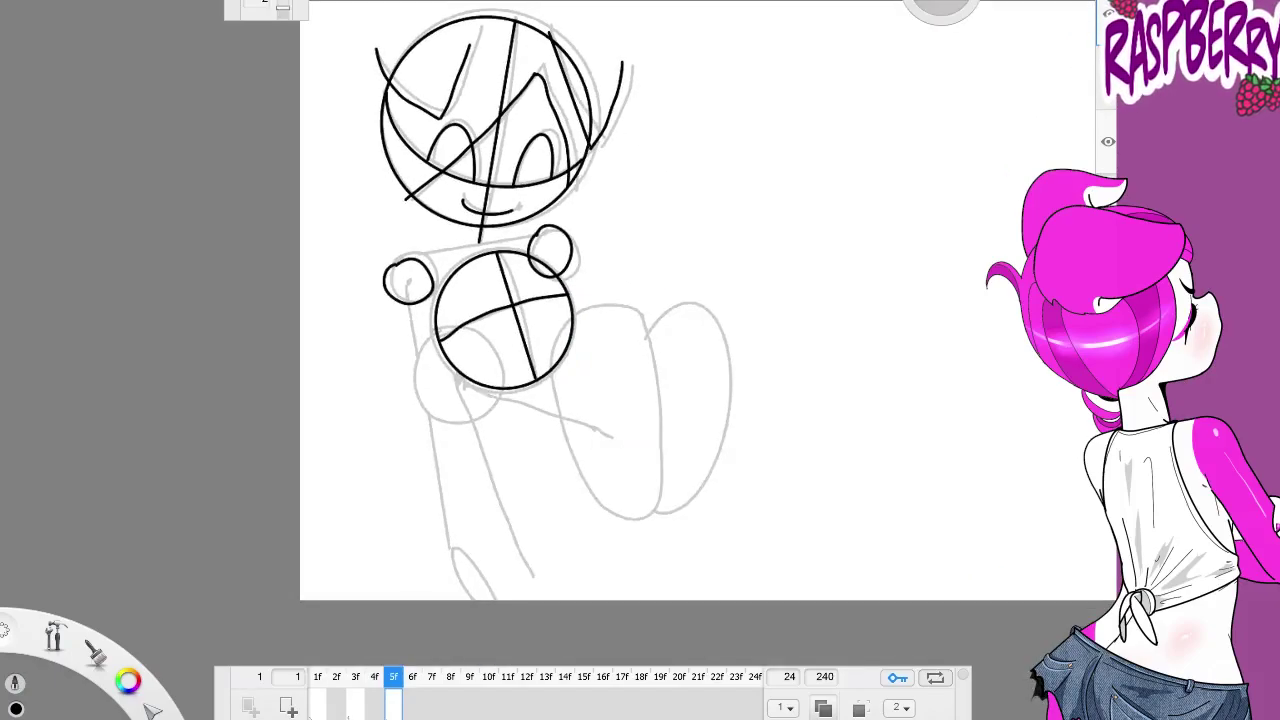
key("comma")
key("comma")
key("period")
key("period")
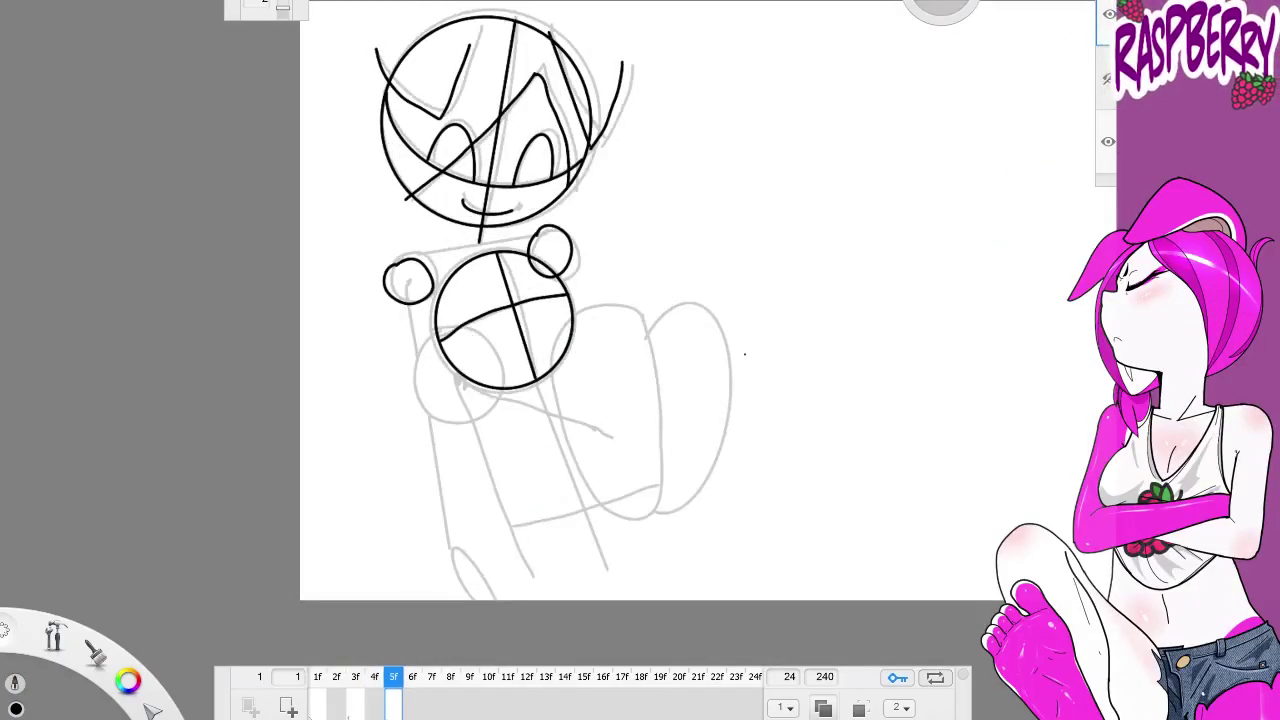
Draw the knee circle, the shin line and the near foot outline on frame 5, checking against frame 3
left_click_drag(458, 418, 420, 335)
left_click_drag(450, 375, 590, 428)
left_click_drag(541, 358, 541, 404)
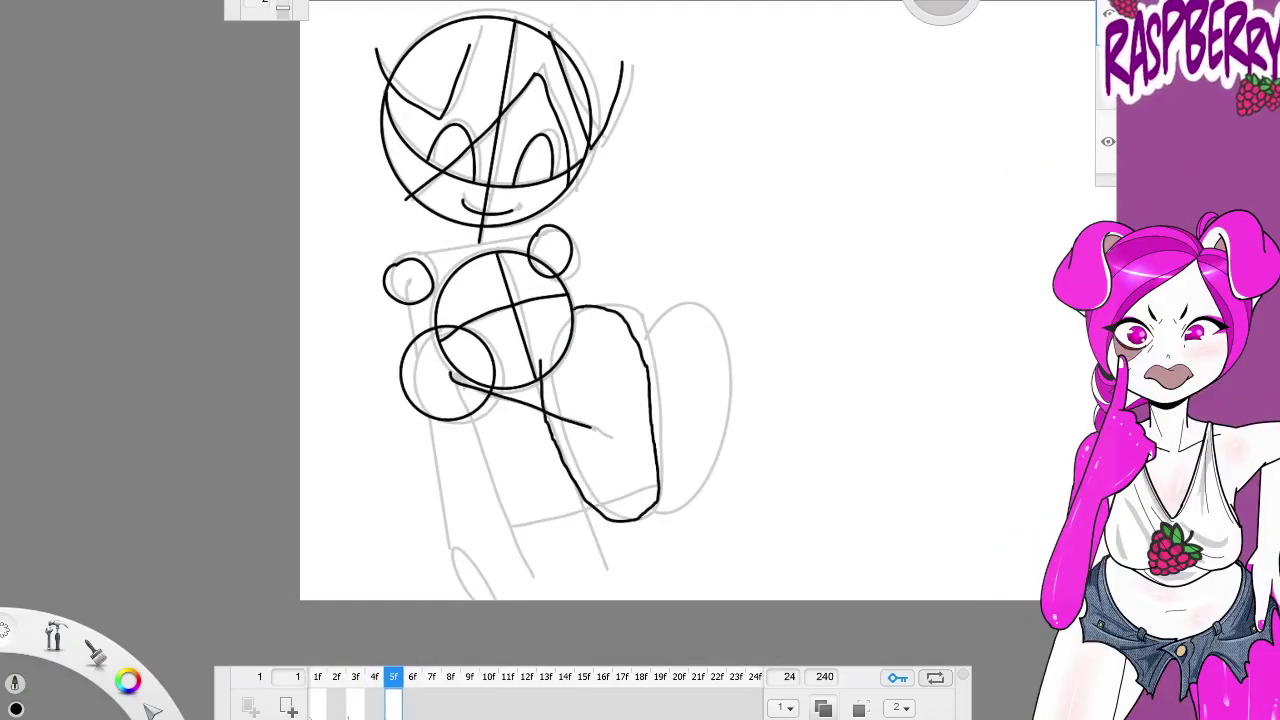
key("comma")
key("comma")
key("period")
key("period")
Draw the thigh line below the knee circle and the arm running down from the shoulder on frame 5
left_click_drag(445, 376, 538, 578)
key("comma")
key("comma")
key("period")
key("period")
left_click_drag(400, 281, 408, 343)
left_click_drag(424, 414, 470, 598)
Draw the hip line and the line joining the shoulders on frame 5, flipping to frame 3 to check the motion
left_click_drag(514, 528, 668, 486)
mouse_move(408, 264)
left_mouse_down()
mouse_move(544, 236)
mouse_move(530, 232)
mouse_move(545, 222)
left_mouse_up()
key("comma")
key("comma")
key("period")
key("period")
key("comma")
key("comma")
Lasso the head on frame 5, shift it slightly down toward the shoulders and deselect it
scroll(612, 360, "down", 3)
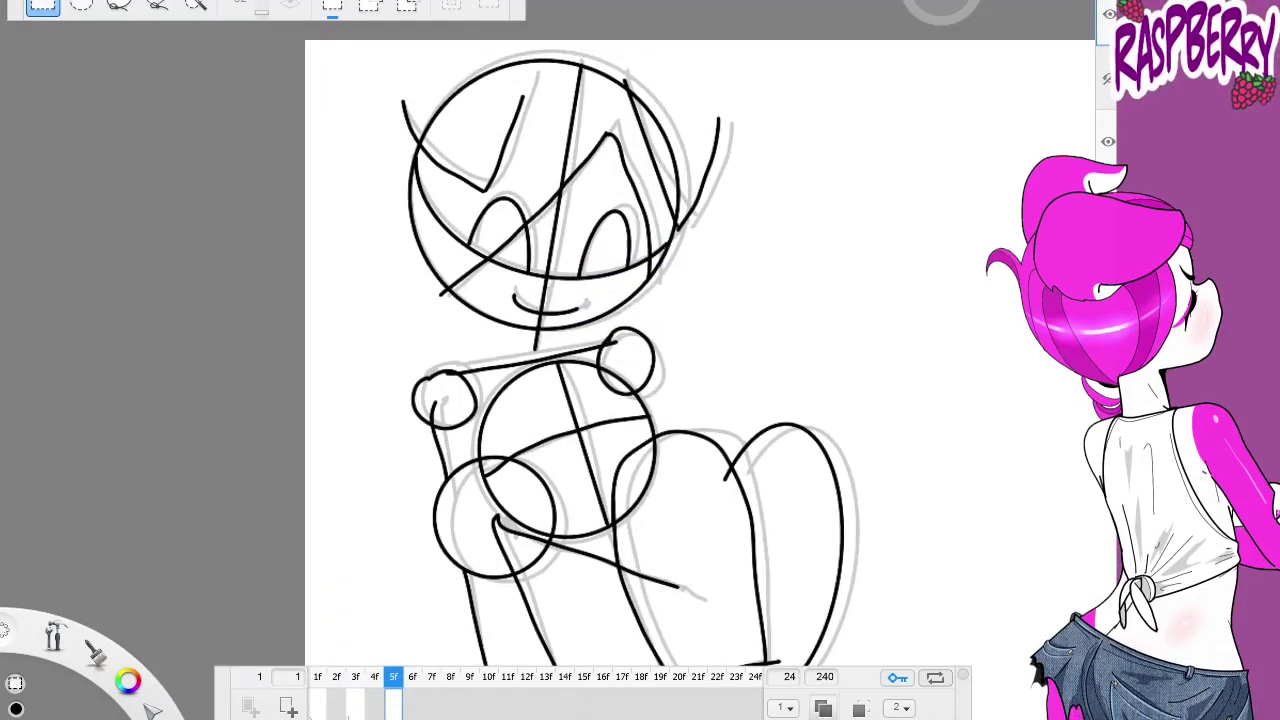
left_click(118, 4)
key("period")
key("period")
left_click_drag(734, 234, 645, 325)
key("ctrl+d")
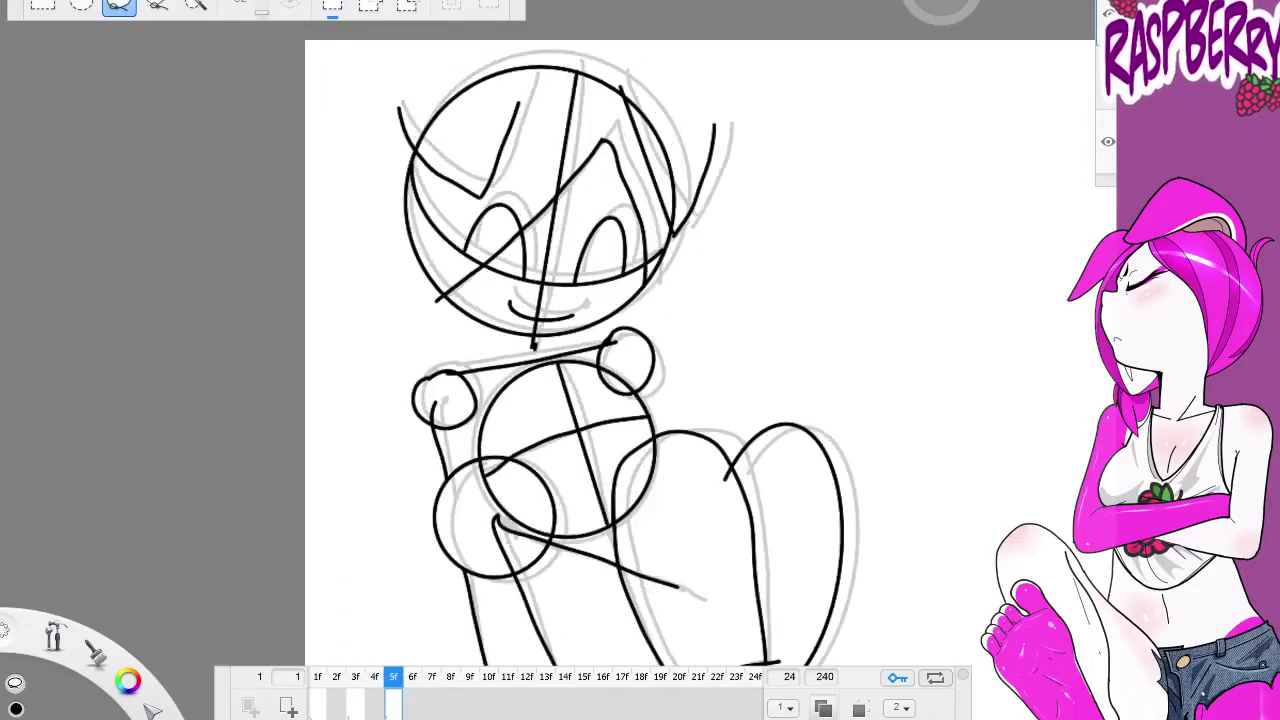
Start frame 7 with a lower head circle, a tilted centre line and a curved eye line
scroll(645, 325, "down", 2)
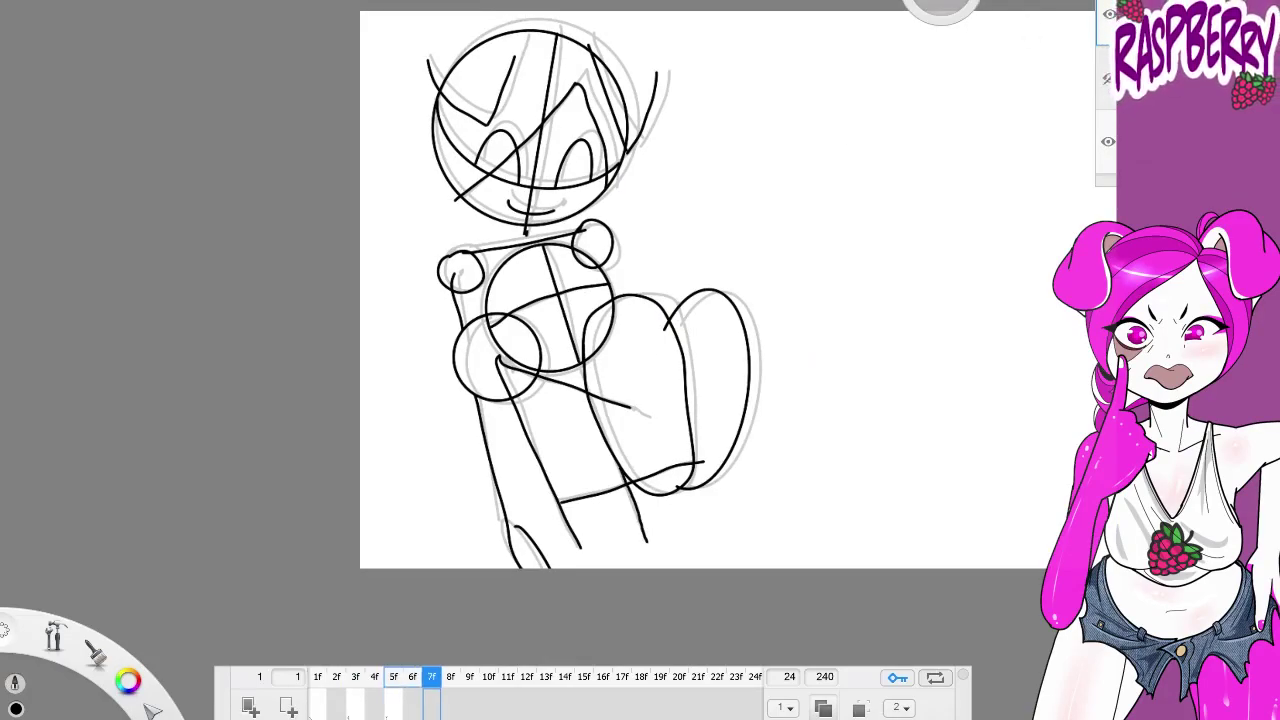
key("Delete")
scroll(591, 442, "up", 3)
mouse_move(380, 86)
left_mouse_down()
mouse_move(614, 300)
mouse_move(400, 80)
left_mouse_up()
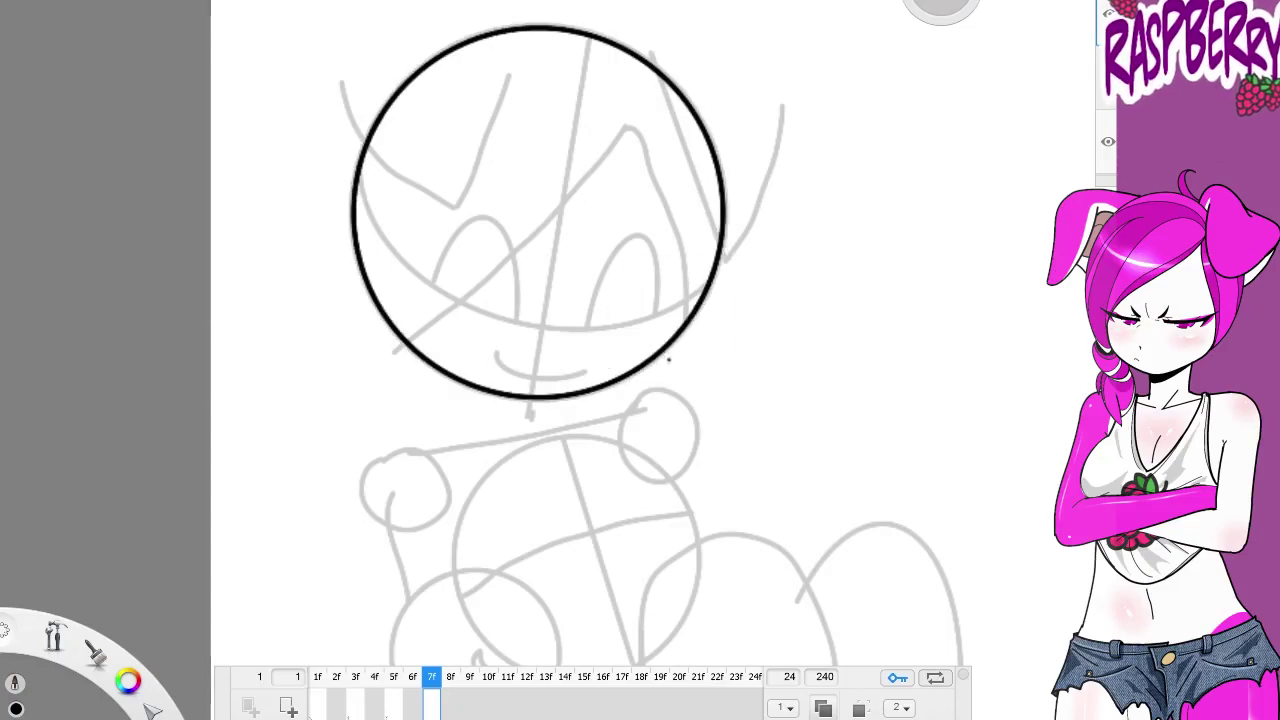
left_click_drag(585, 55, 503, 418)
left_click_drag(360, 140, 700, 290)
Draw the smile, reworked eyes and both ear outlines on the frame 7 head, using frame 5 as a comparison
left_click_drag(575, 335, 640, 262)
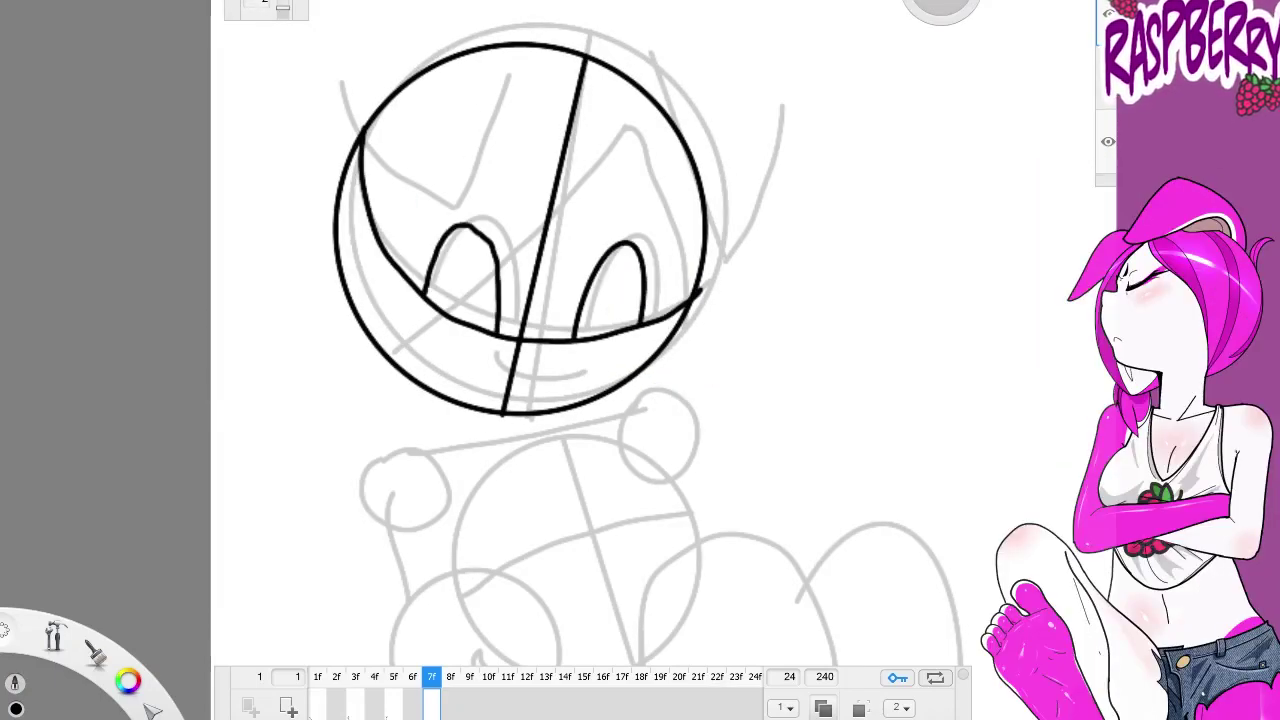
left_click_drag(445, 236, 462, 222)
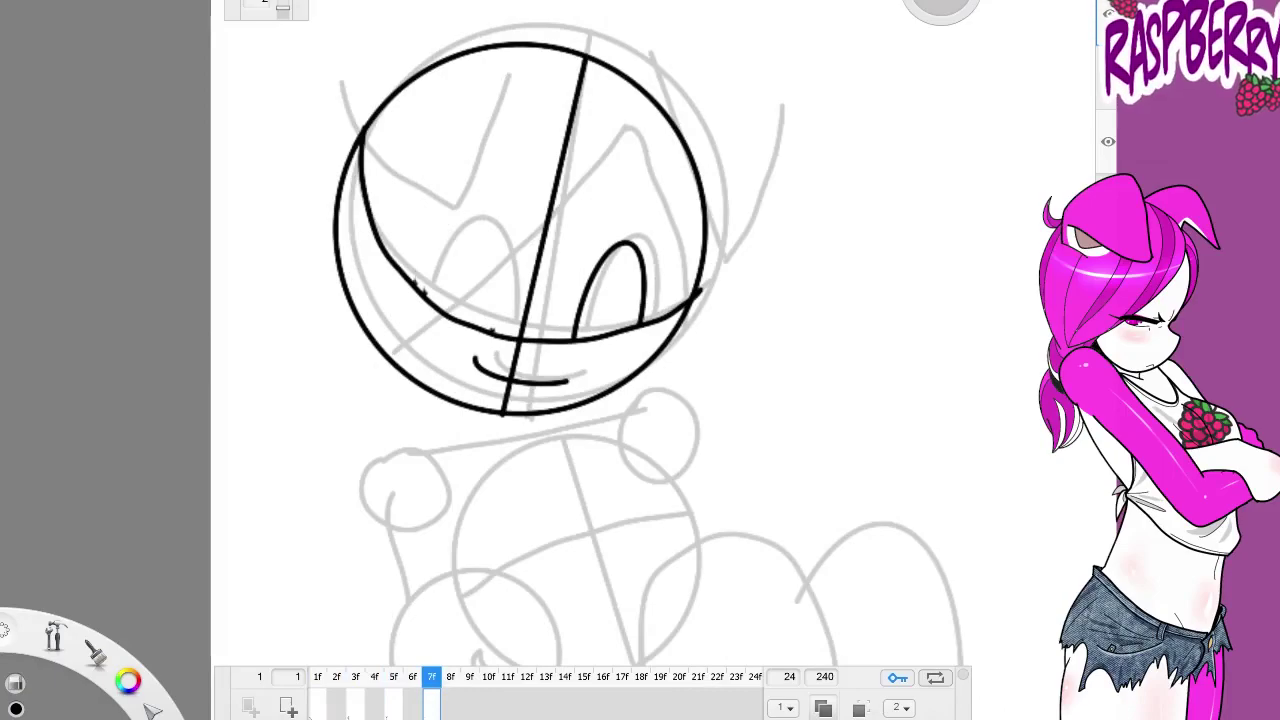
key("Left")
key("Left")
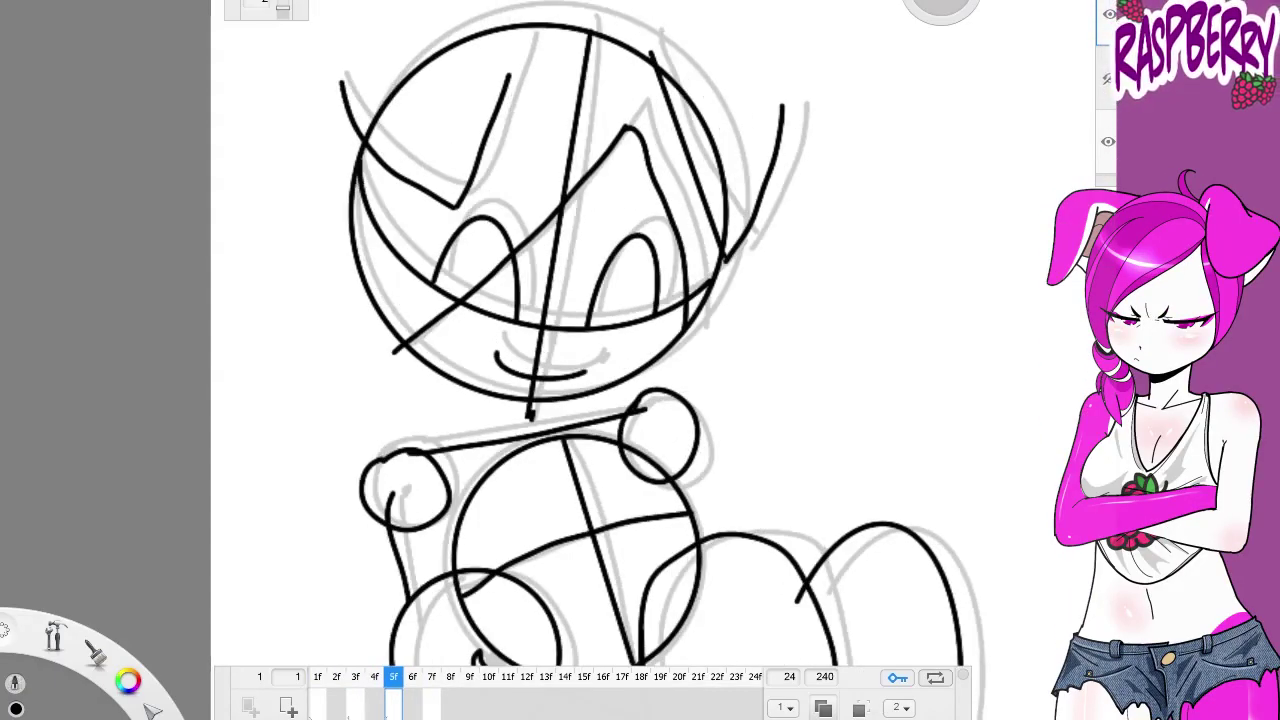
key("Right")
key("Right")
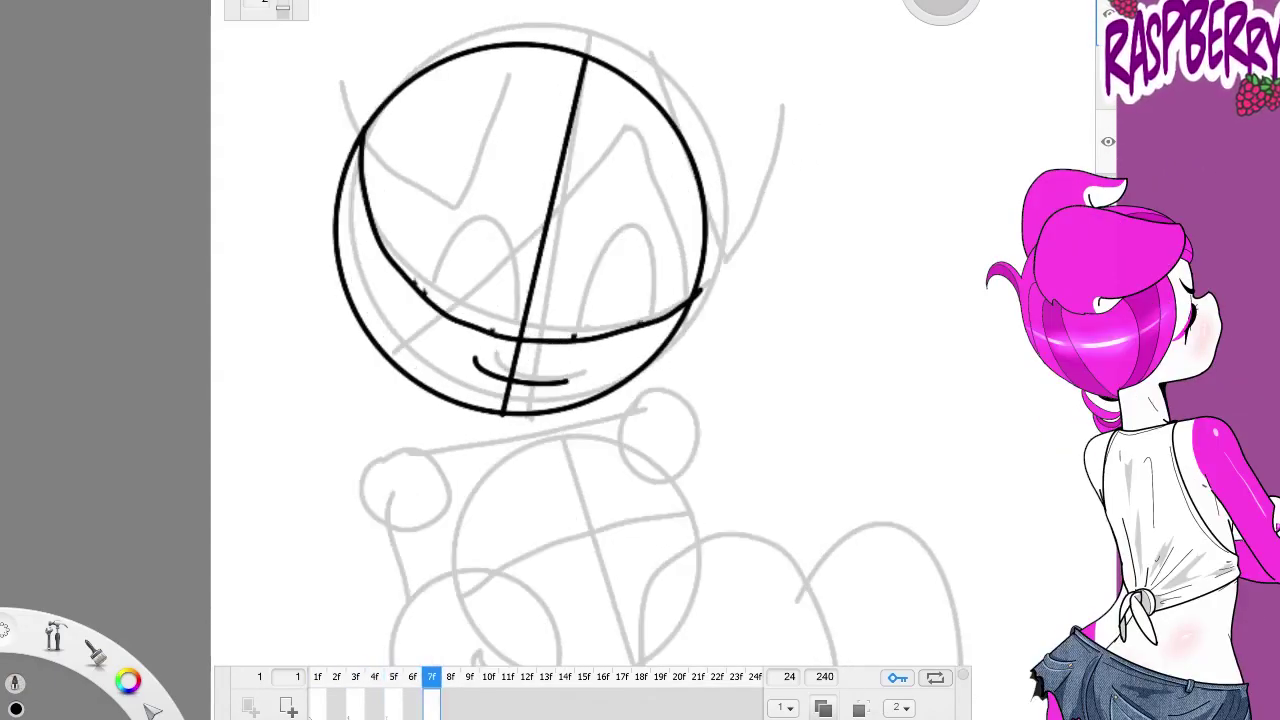
left_click_drag(418, 288, 500, 312)
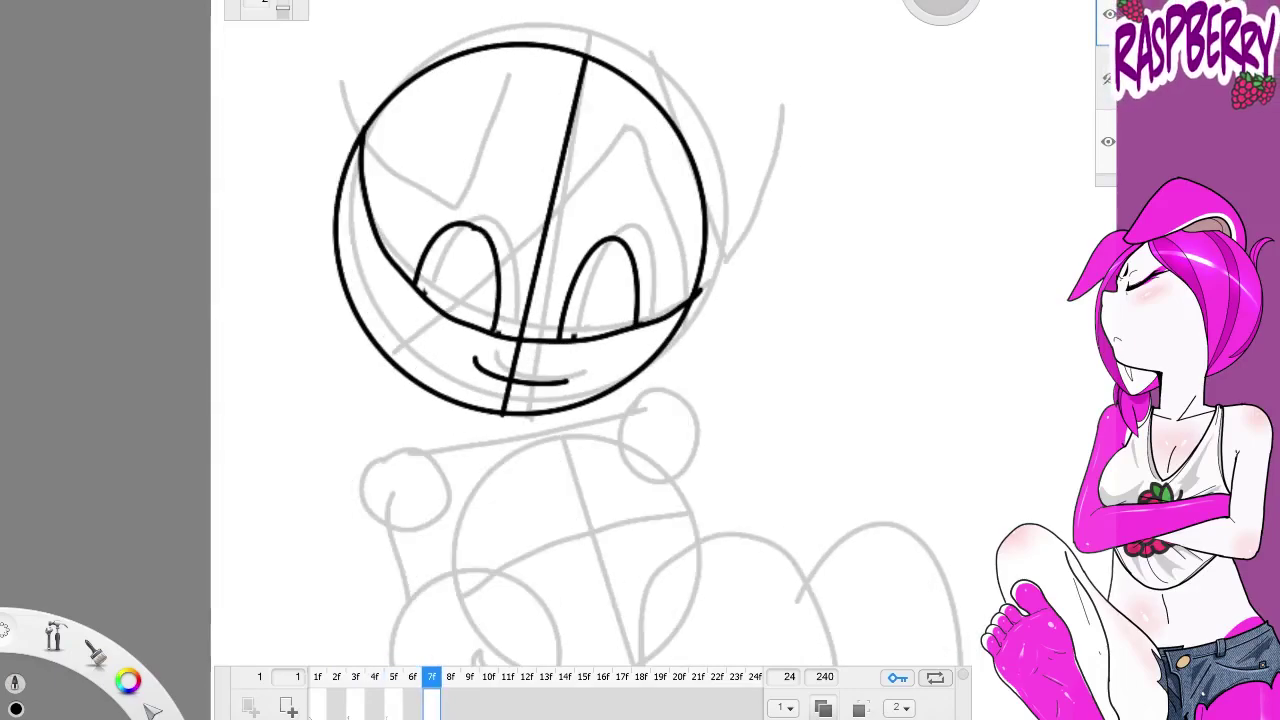
left_click_drag(497, 80, 358, 38)
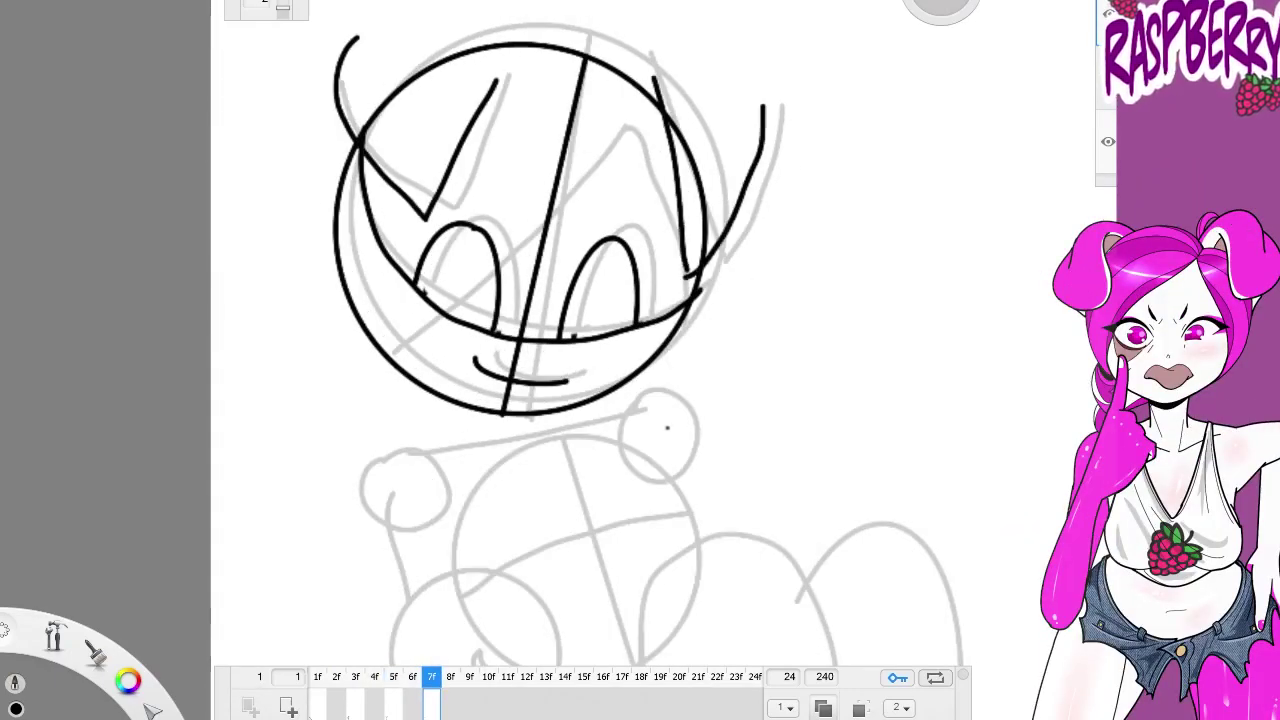
Draw both shoulder circles, the connecting shoulder line and the torso circle on frame 7
left_click_drag(608, 392, 575, 293)
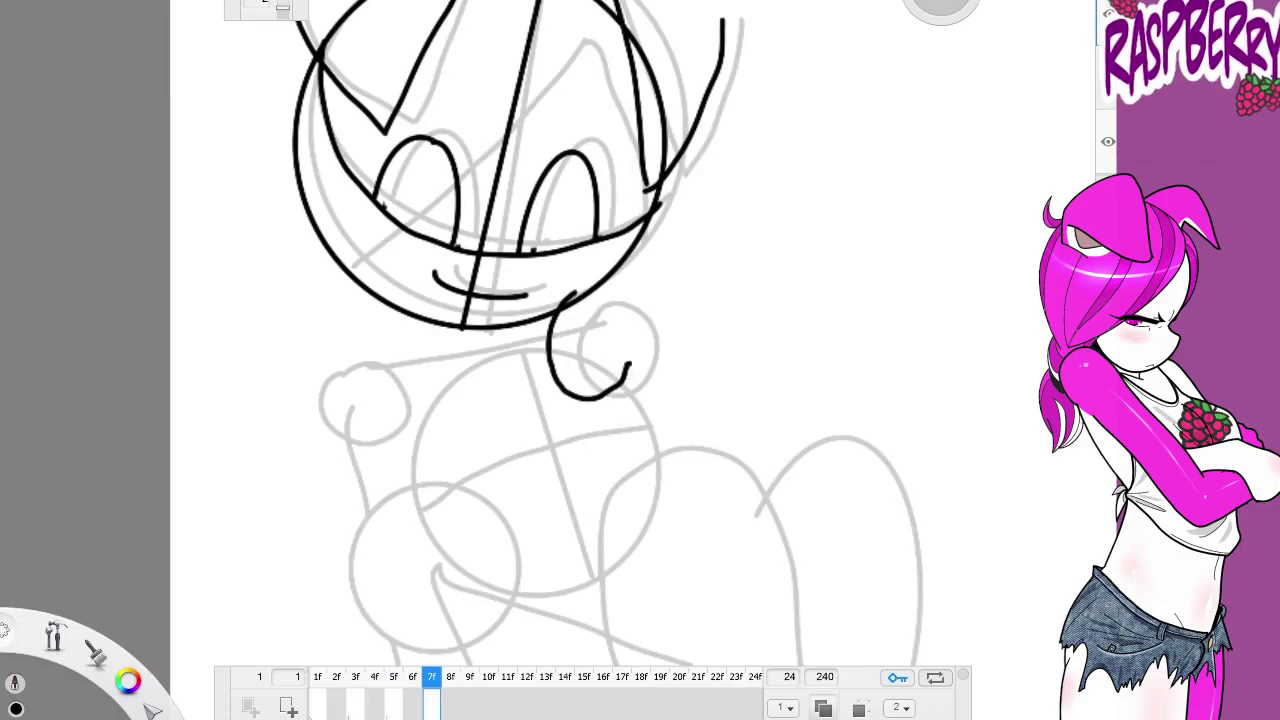
left_click_drag(355, 376, 360, 380)
mouse_move(449, 377)
left_mouse_down()
mouse_move(422, 573)
mouse_move(475, 361)
left_mouse_up()
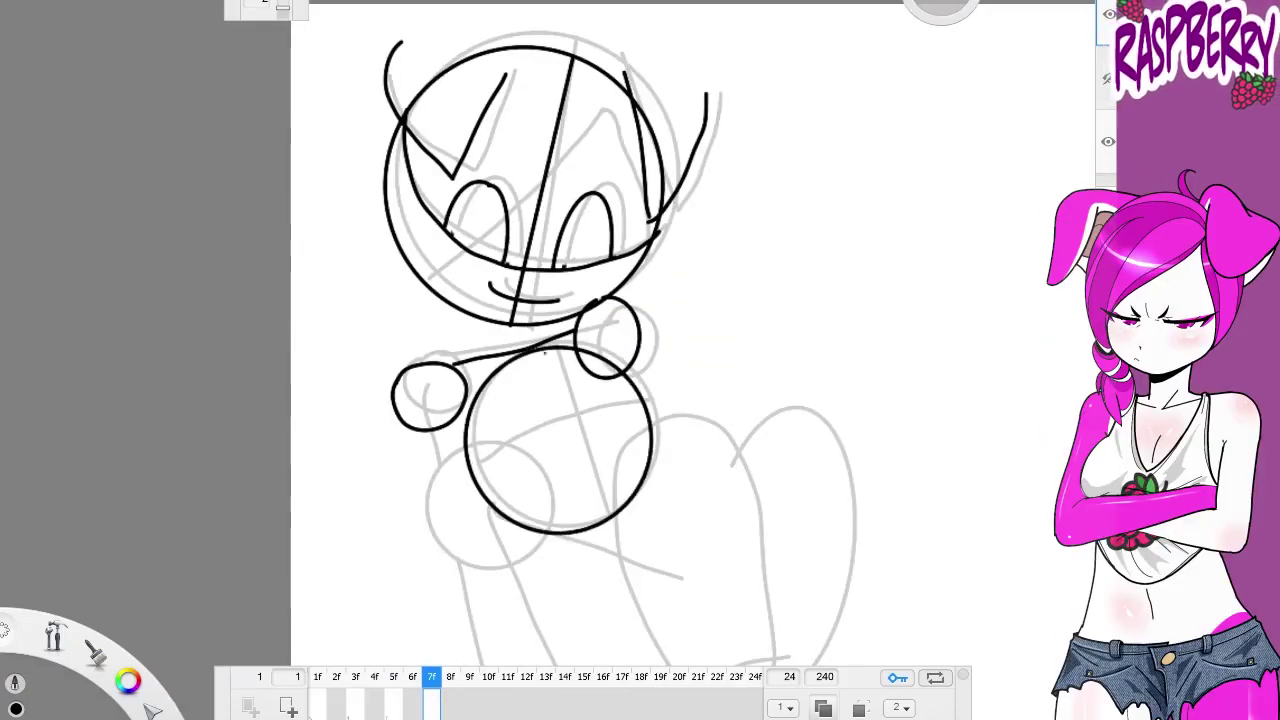
Draw the torso's centre line and curved cross line on frame 7, using frame 3 as a comparison
key("Left")
key("Left")
key("Left")
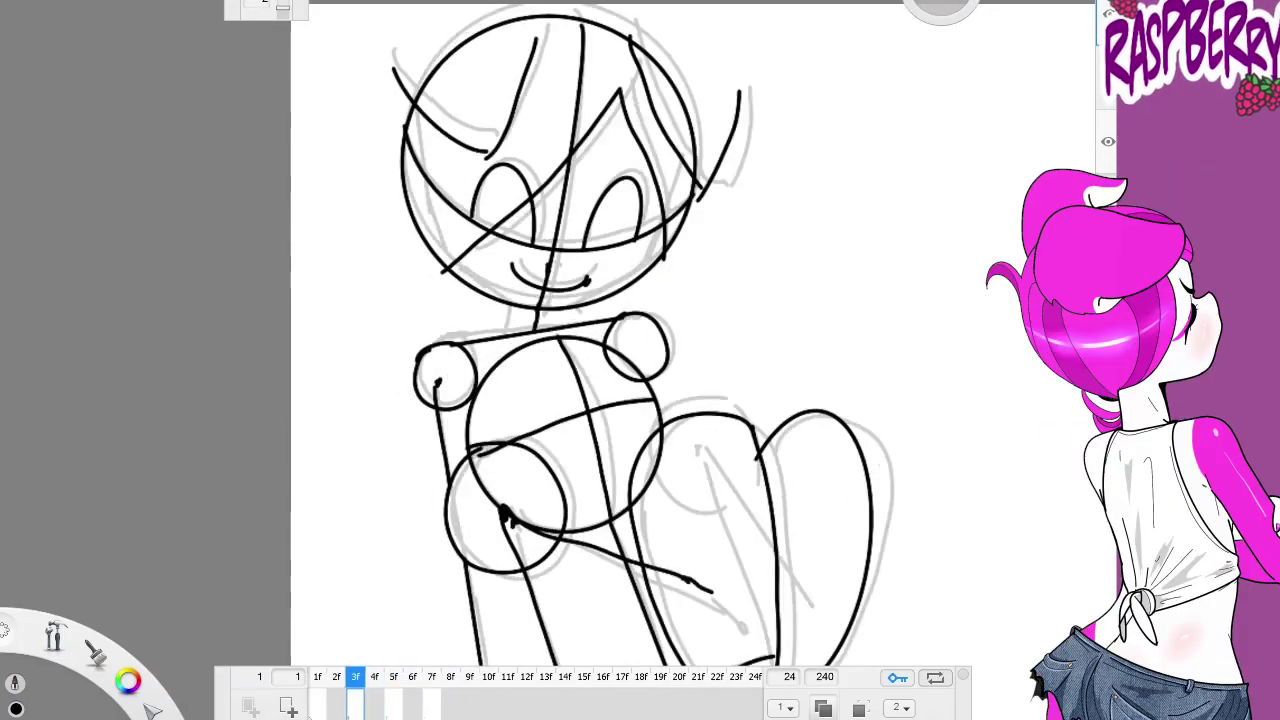
key("Right")
key("Right")
key("Right")
left_click_drag(598, 505, 600, 520)
left_click_drag(472, 470, 645, 405)
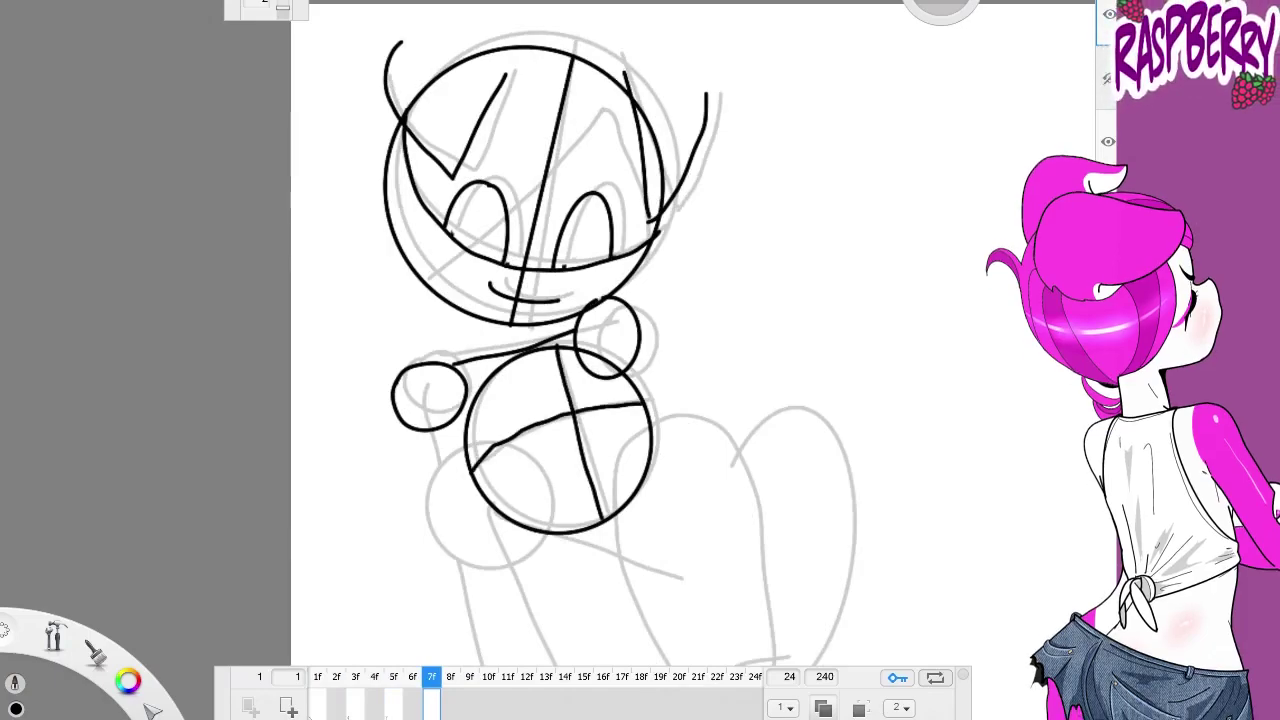
Rework the torso centre lines on frames 3 and 7, comparing them with the neighbouring poses
key("Left")
key("Left")
key("Left")
key("Left")
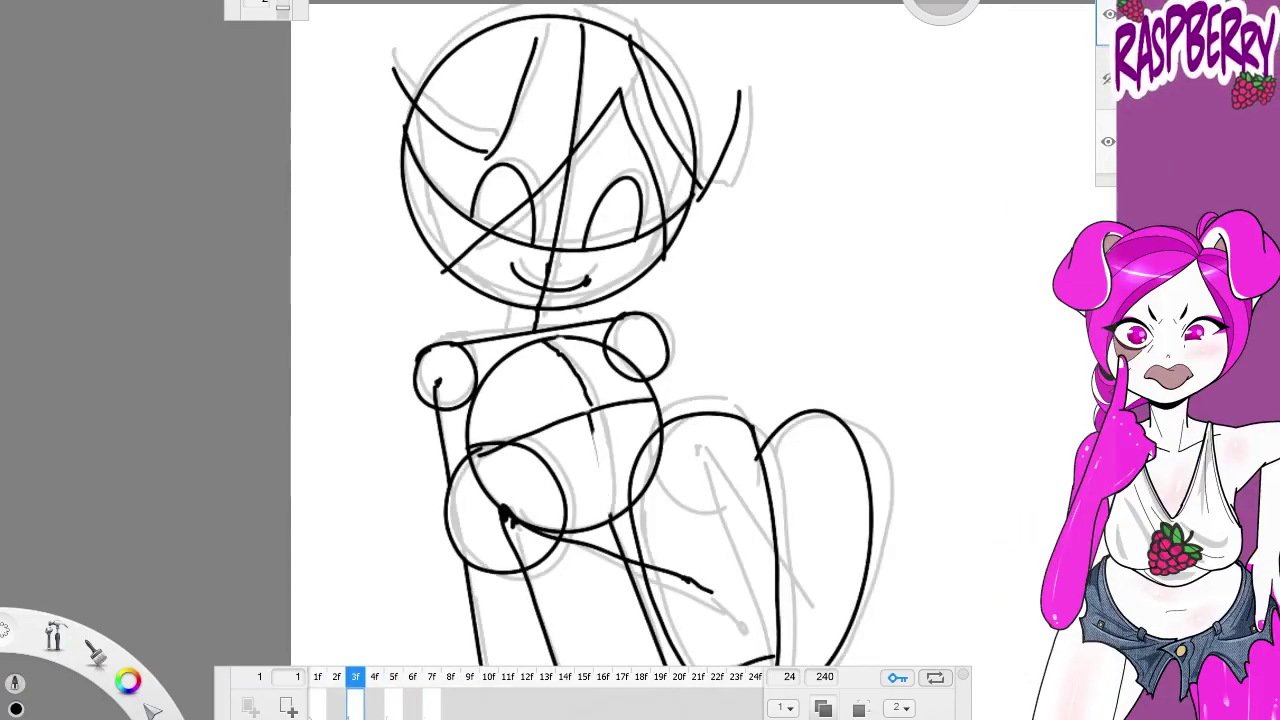
key("Right")
key("Right")
key("Right")
key("Right")
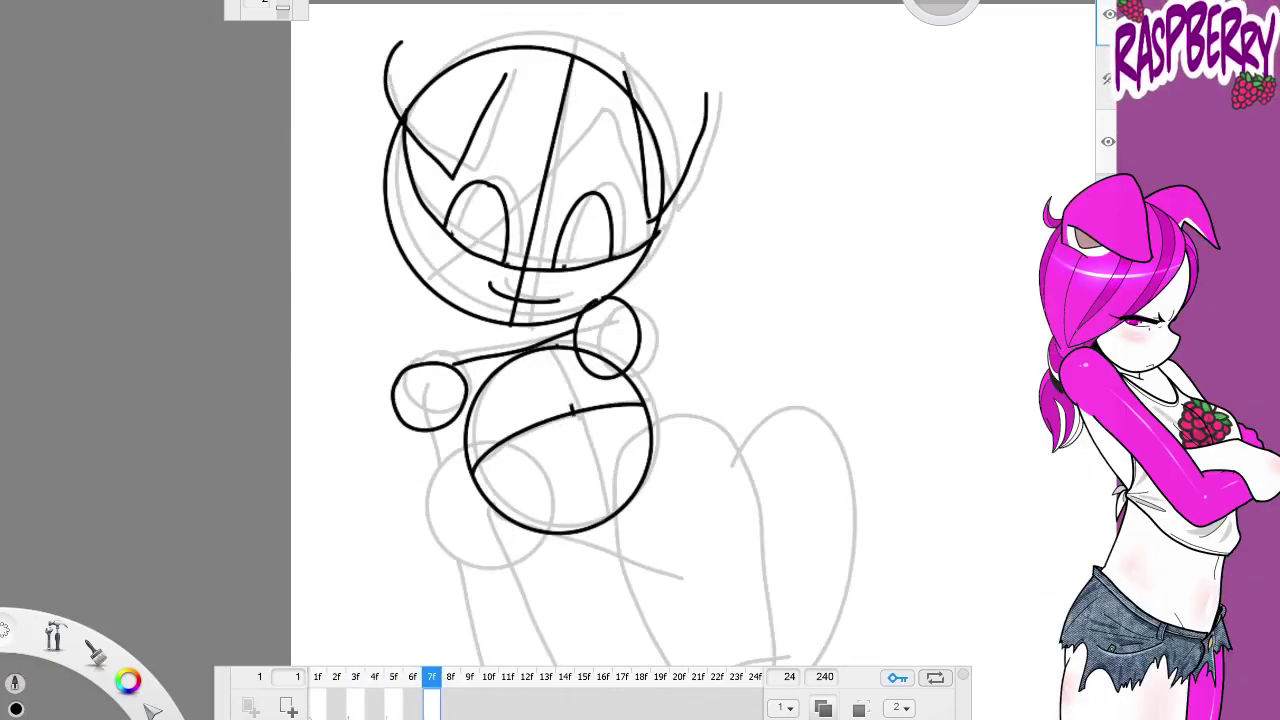
scroll(737, 363, "down", 2)
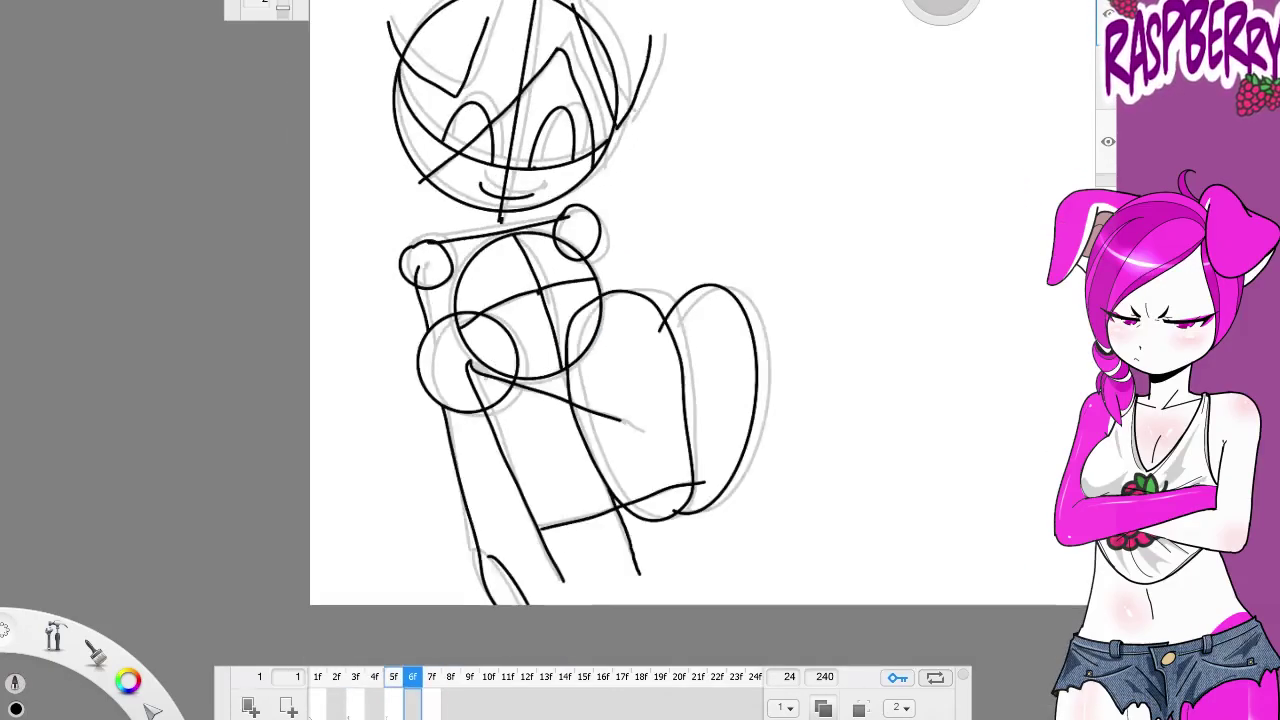
key("Left")
key("Right")
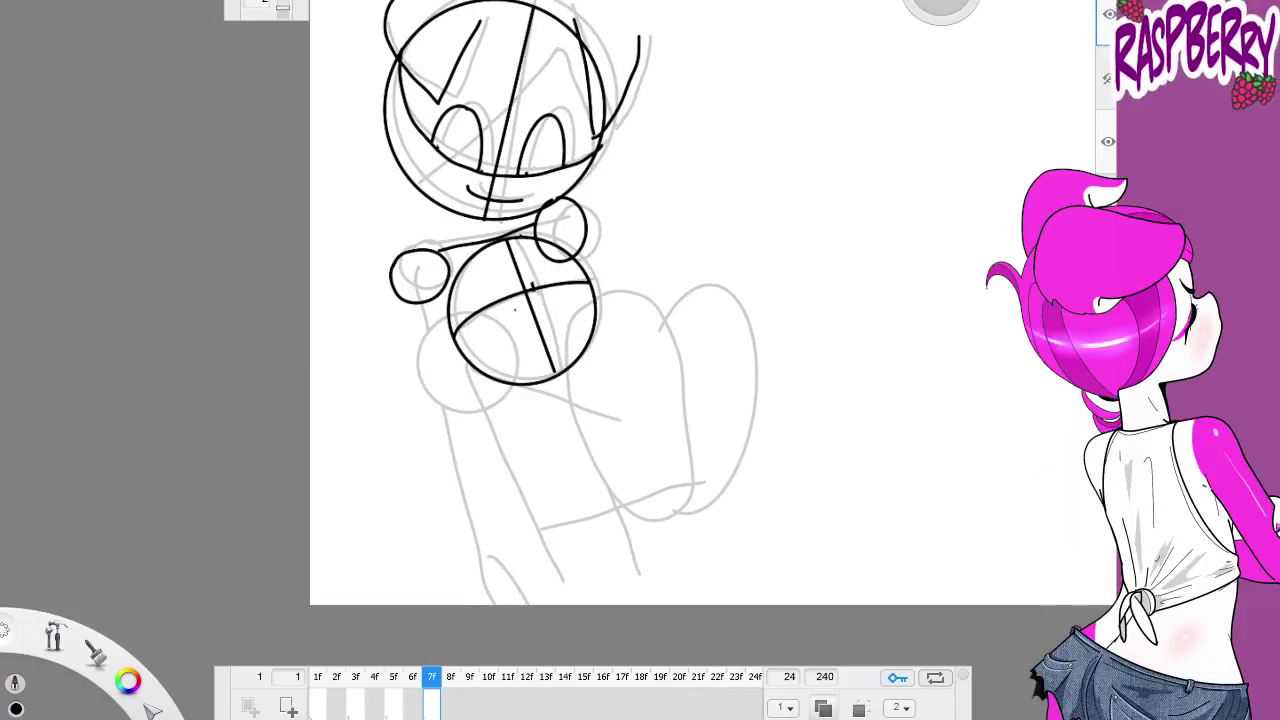
Draw the knee circle, leg lines, both foot ovals, the supporting arm and the hair fringe on frame 7
left_click_drag(452, 362, 615, 418)
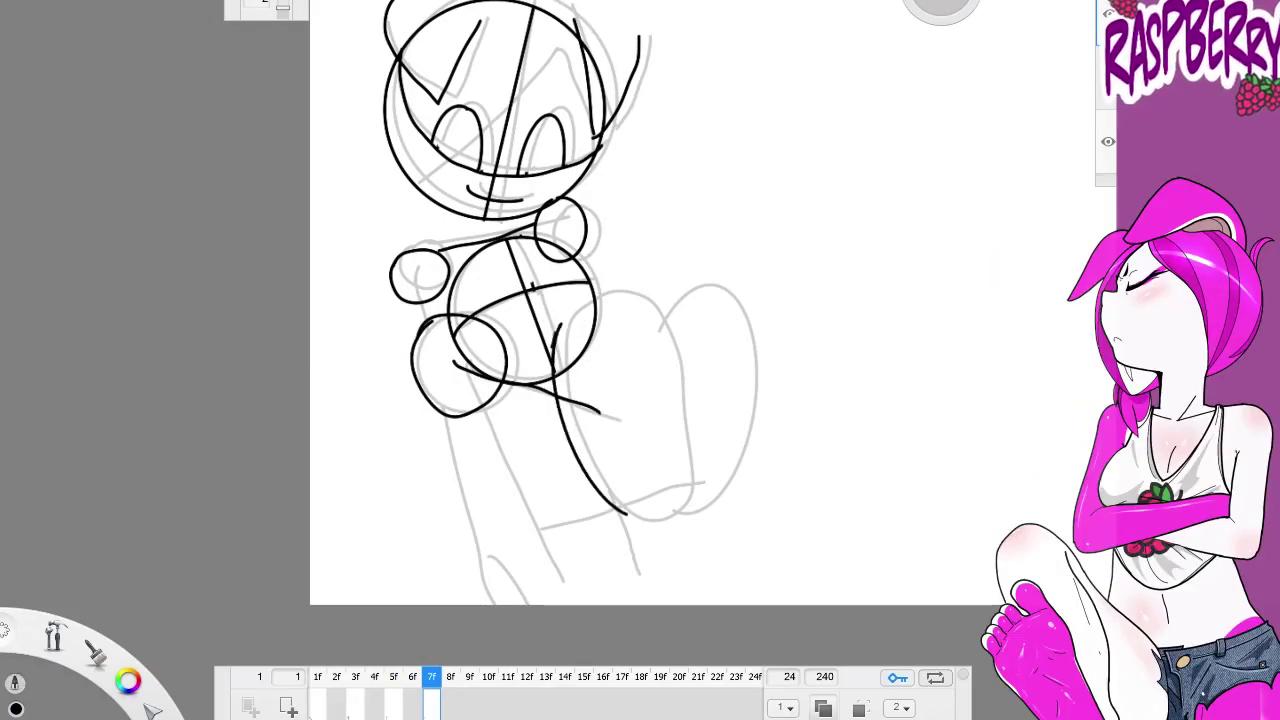
left_click_drag(458, 368, 563, 582)
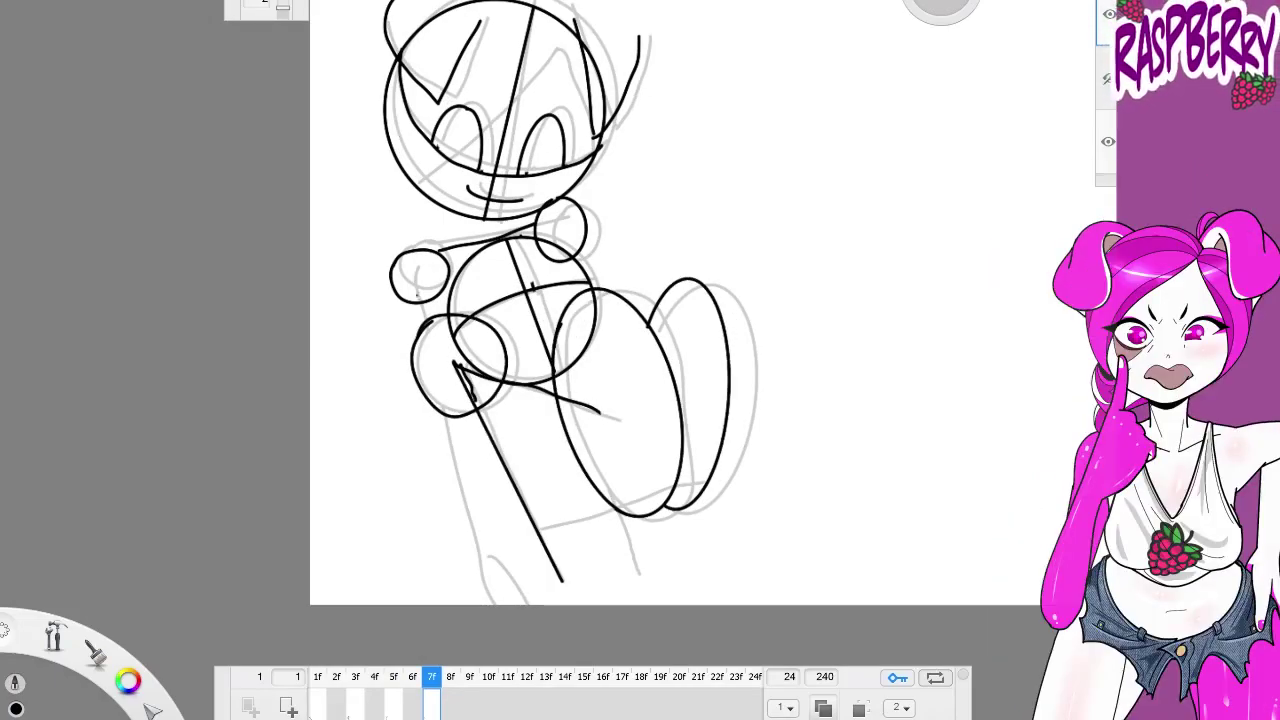
key("space")
left_click_drag(663, 330, 610, 360)
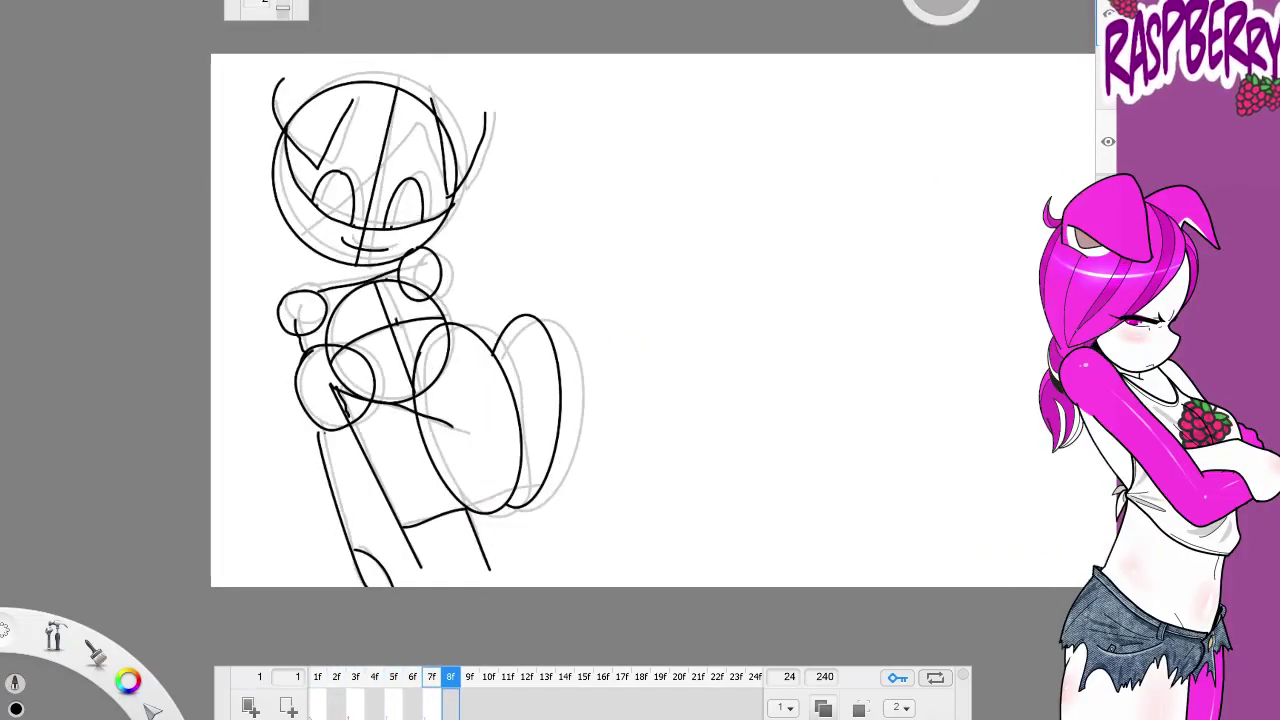
scroll(464, 237, "up", 3)
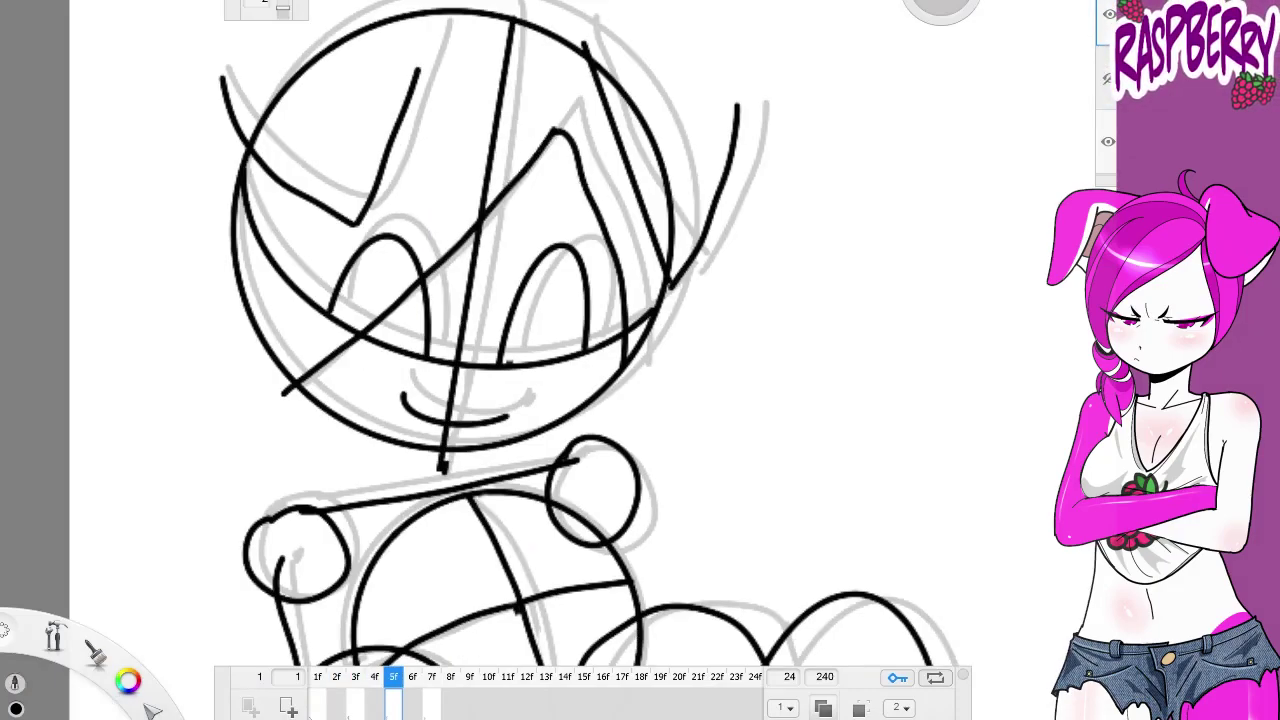
left_click_drag(482, 220, 615, 240)
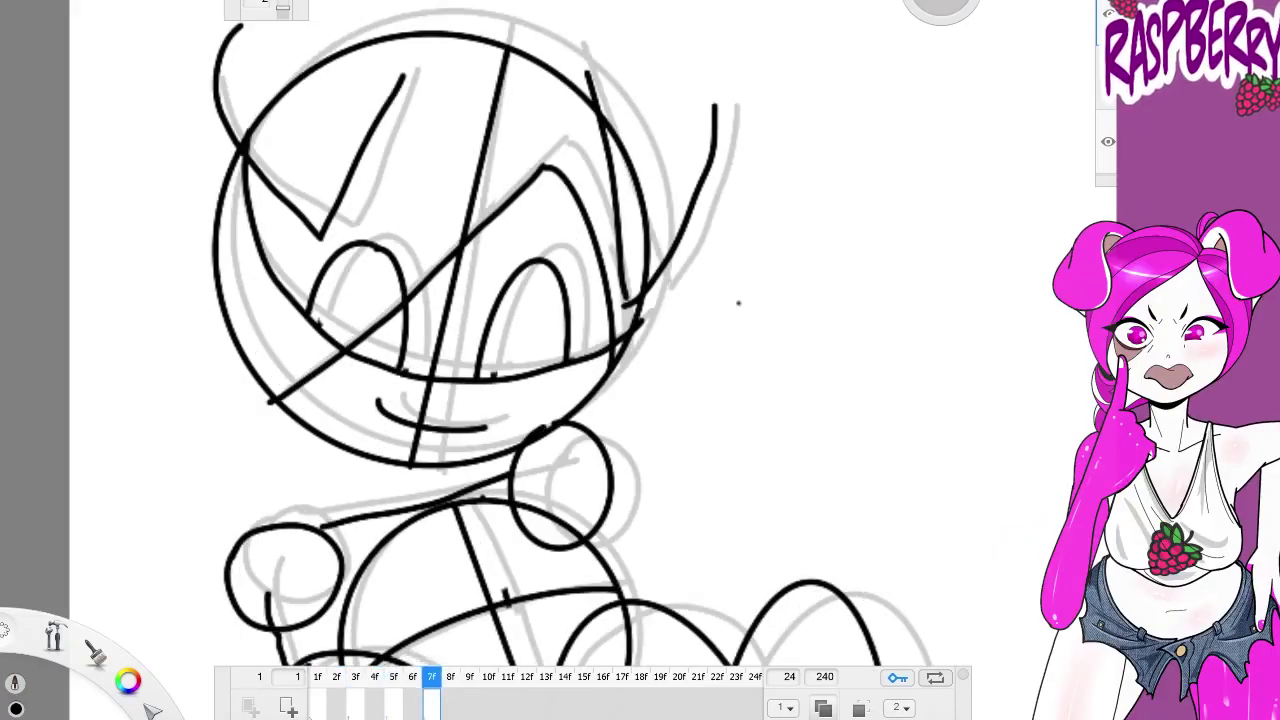
Start frame 9 with a lower head circle, a more tilted centre line and a curved eye line
key("Delete")
mouse_move(405, 50)
left_mouse_down()
mouse_move(286, 371)
mouse_move(572, 452)
left_mouse_up()
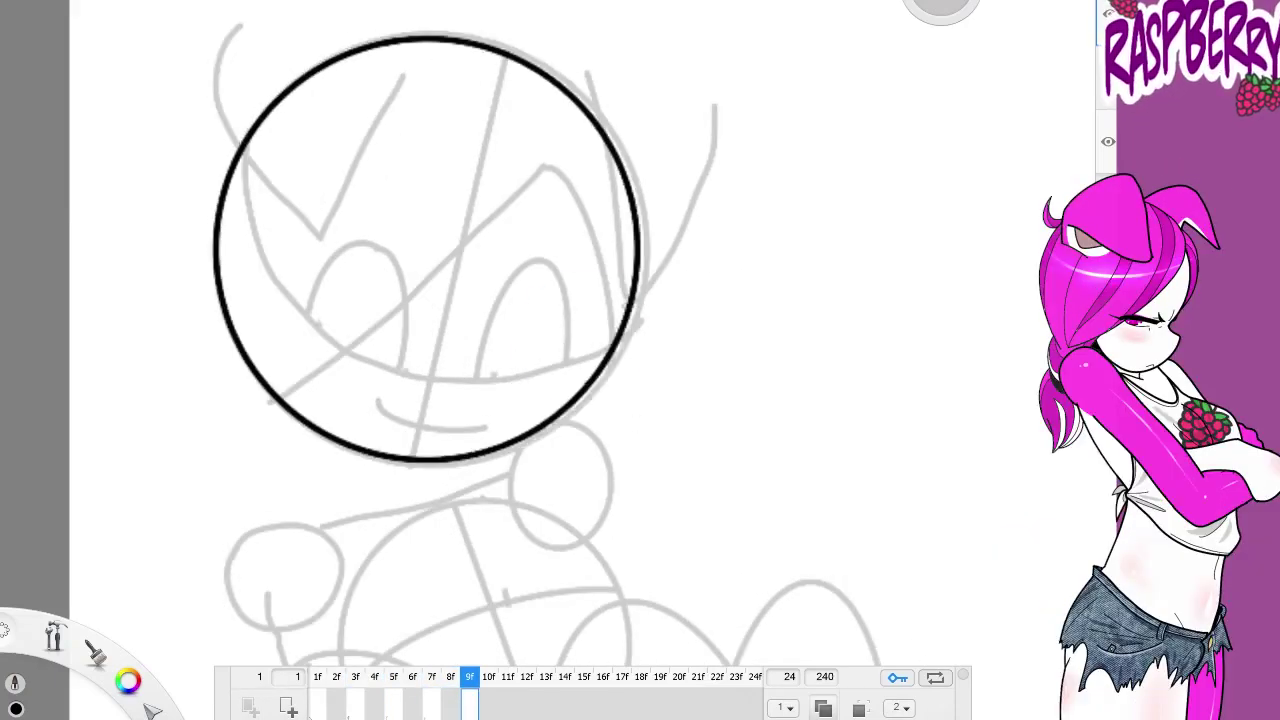
left_click_drag(497, 72, 366, 478)
left_click_drag(238, 150, 605, 352)
left_click_drag(367, 446, 365, 484)
Draw both eyes, the smile, the pointed hair fringe and both ear outlines on the frame 9 head
left_click_drag(268, 297, 350, 362)
key("ctrl+z")
left_click_drag(284, 310, 355, 362)
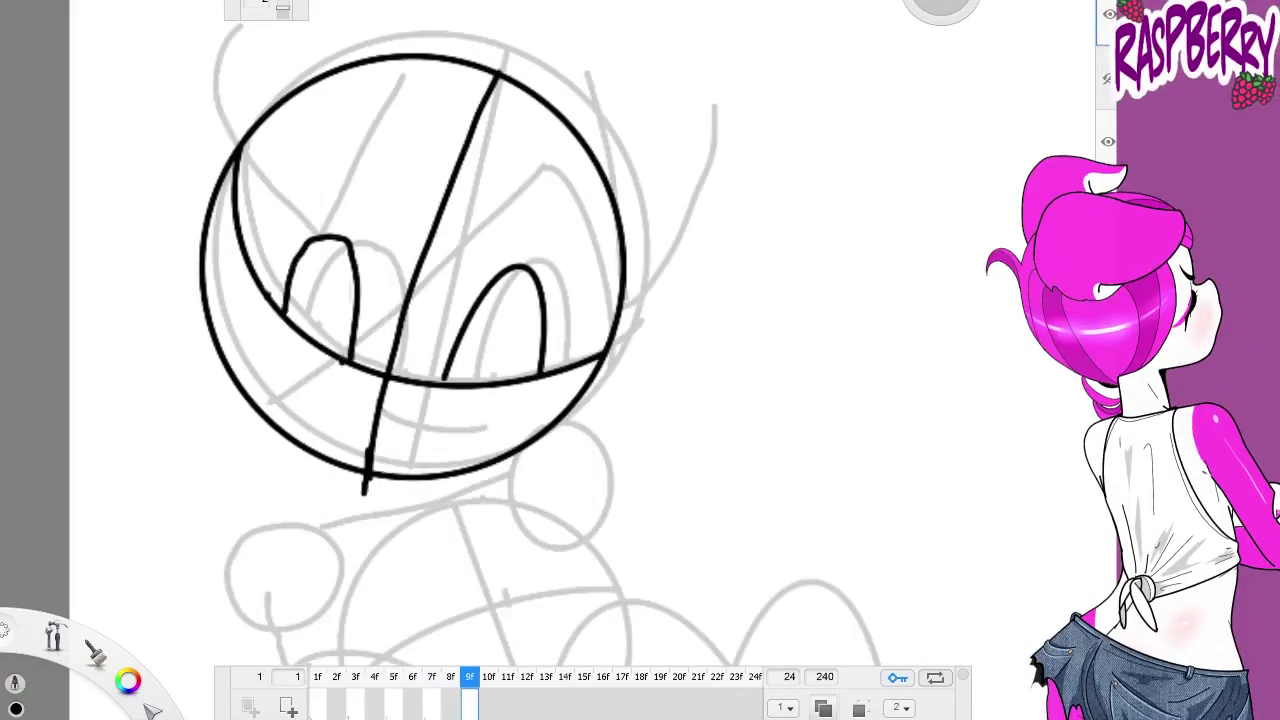
left_click_drag(330, 406, 442, 432)
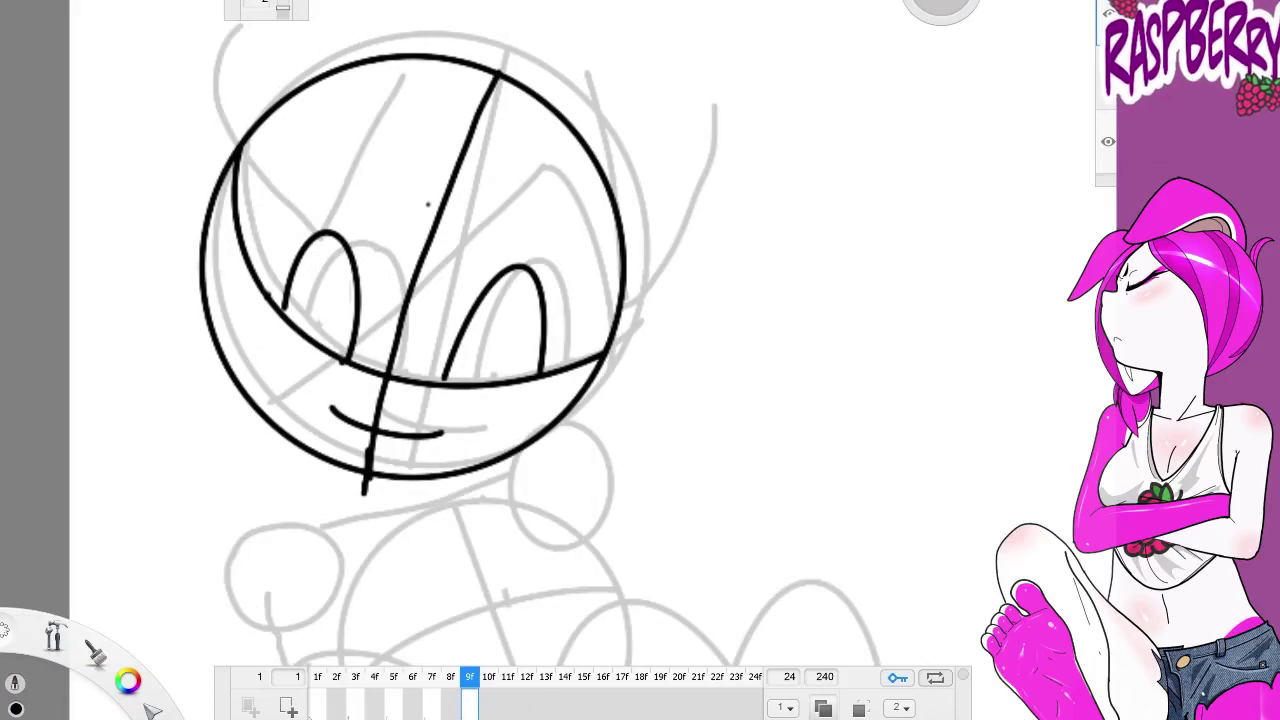
left_click_drag(242, 400, 522, 197)
scroll(640, 300, "down", 2)
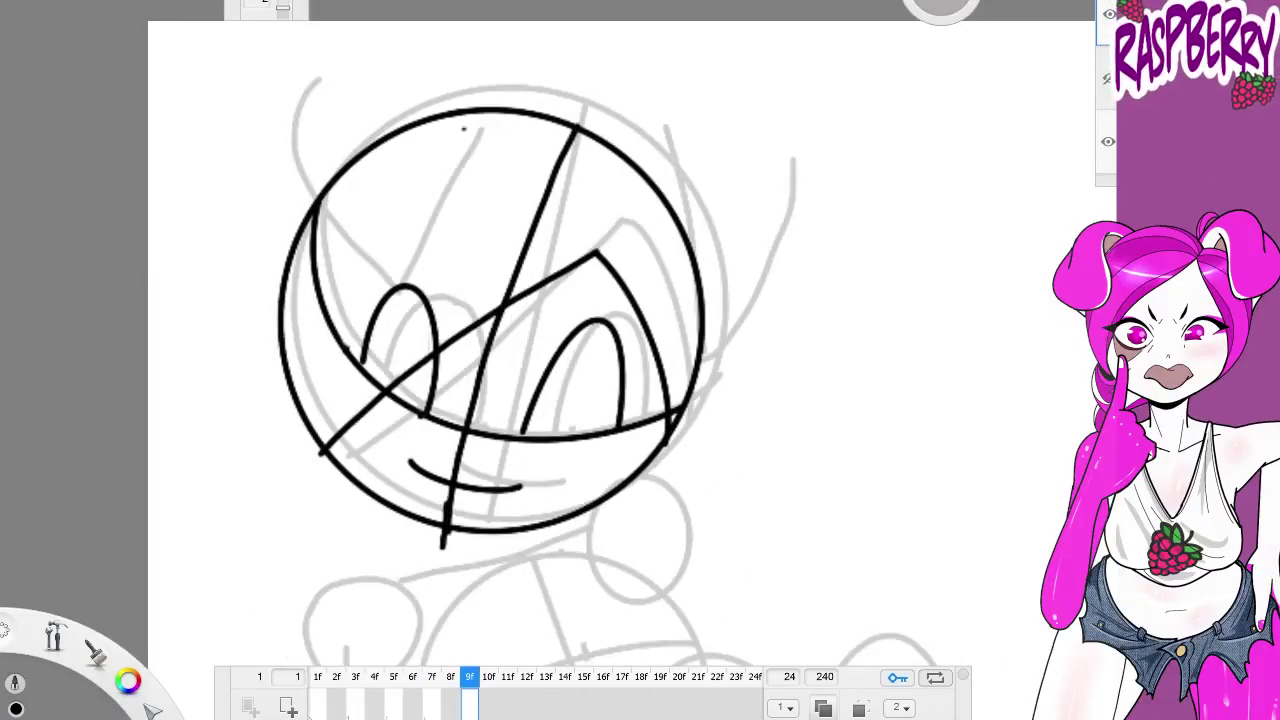
left_click_drag(351, 54, 297, 170)
scroll(640, 300, "up", 2)
scroll(640, 300, "down", 2)
Draw the shoulder circles, connecting shoulder line and torso circle with its curved guide lines on frame 9
left_click_drag(700, 329, 571, 200)
scroll(640, 300, "up", 2)
left_click_drag(540, 355, 515, 280)
mouse_move(510, 318)
left_mouse_down()
mouse_move(370, 352)
mouse_move(290, 440)
left_mouse_up()
mouse_move(360, 350)
left_mouse_down()
mouse_move(330, 345)
mouse_move(400, 362)
left_mouse_up()
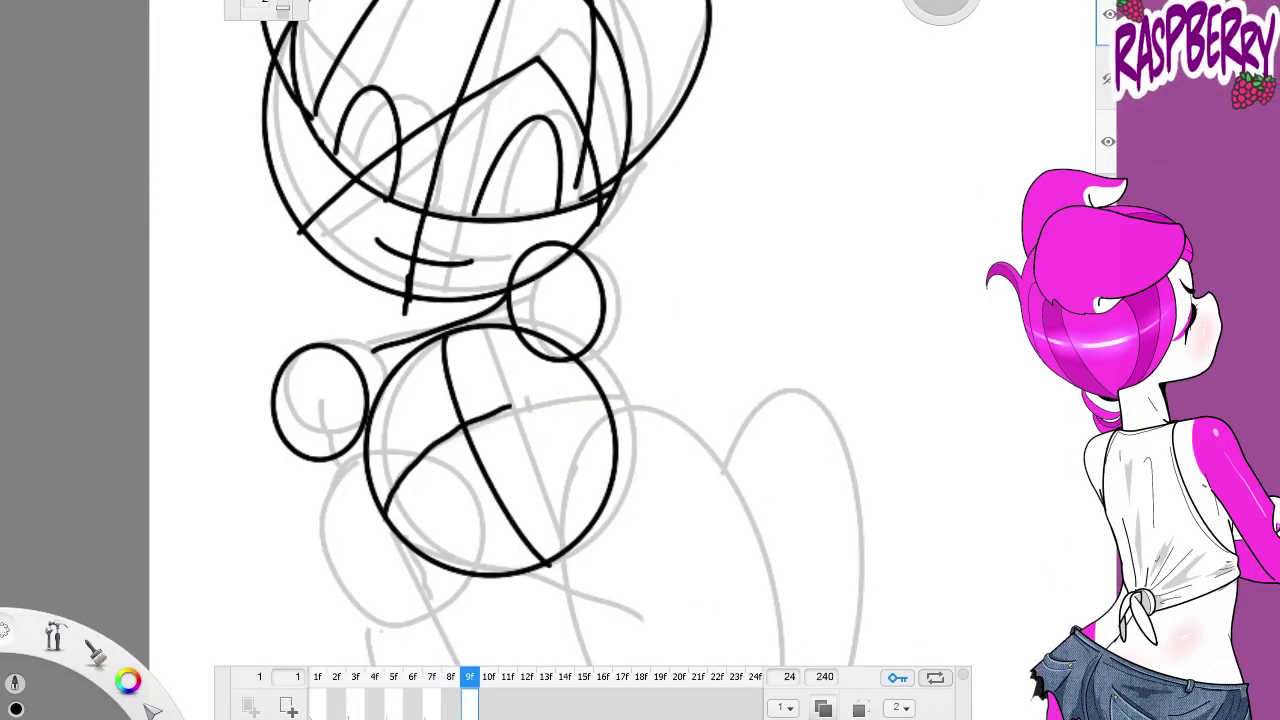
Draw the knee circle, leg lines, both foot ovals and the lower arm with its hand on frame 9
scroll(640, 300, "down", 2)
left_click_drag(700, 366, 651, 324)
left_click_drag(500, 332, 548, 340)
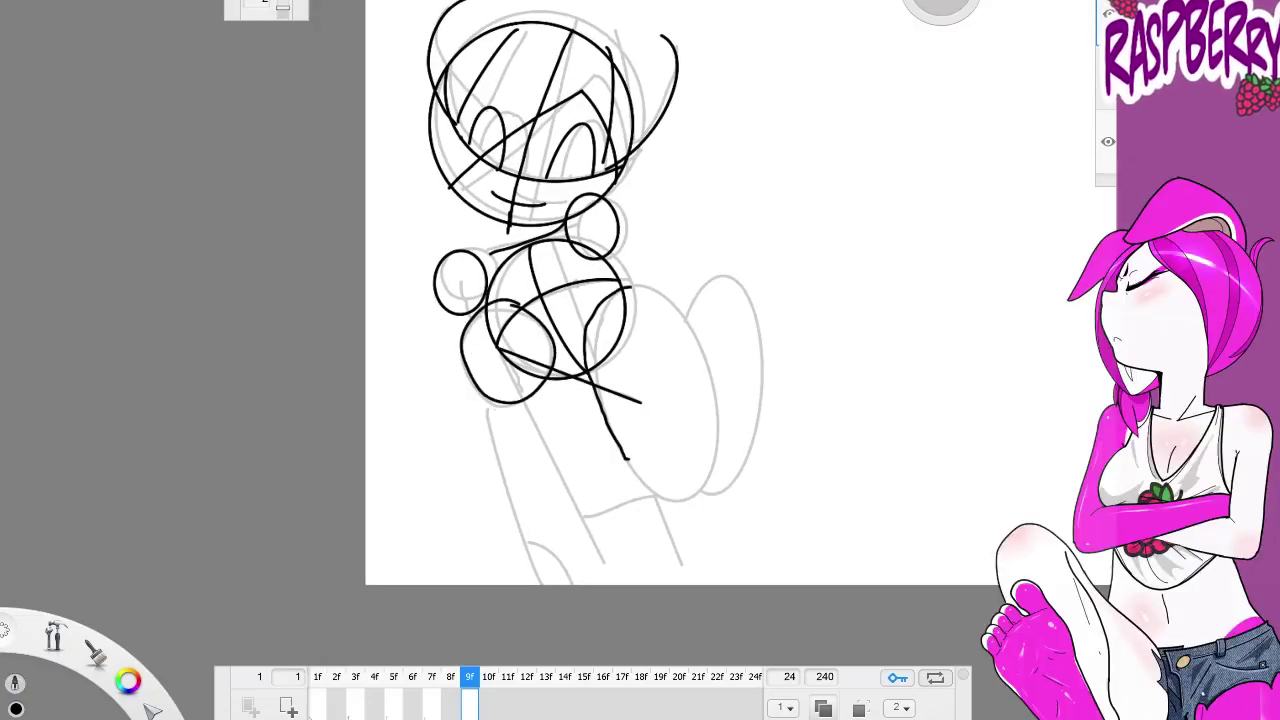
left_click_drag(630, 285, 738, 282)
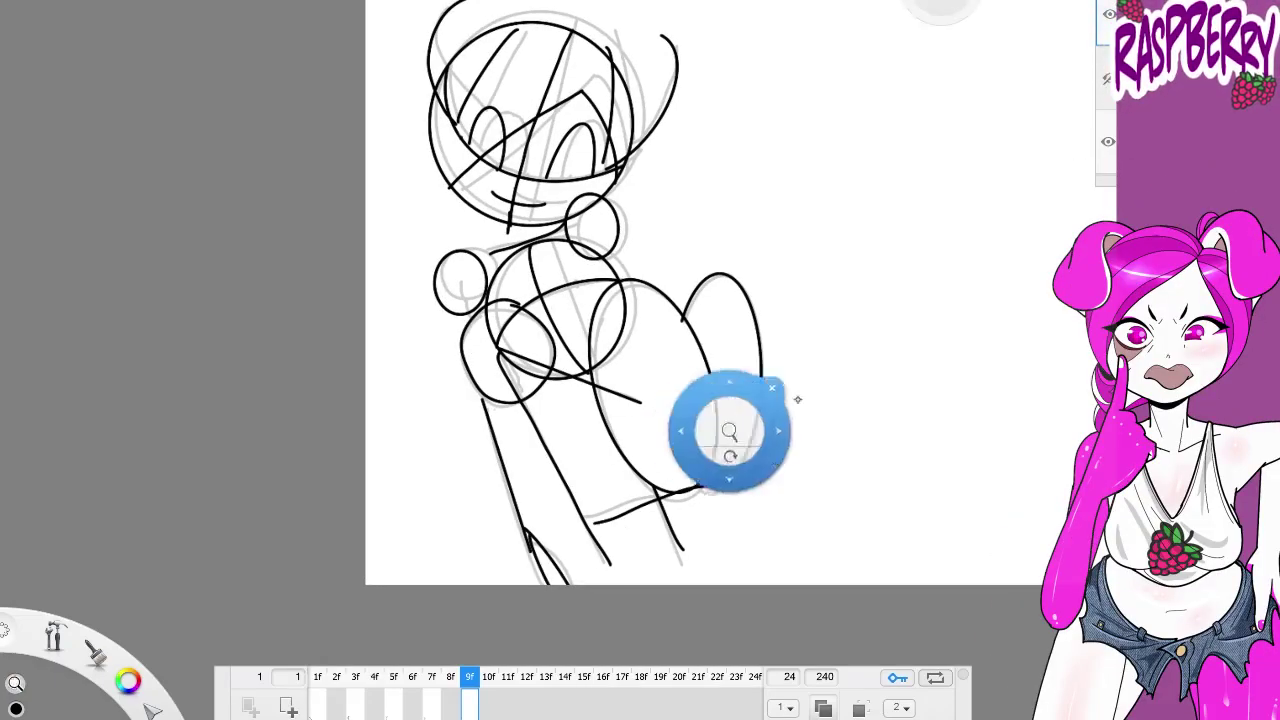
left_click_drag(595, 520, 730, 485)
left_click_drag(525, 530, 568, 580)
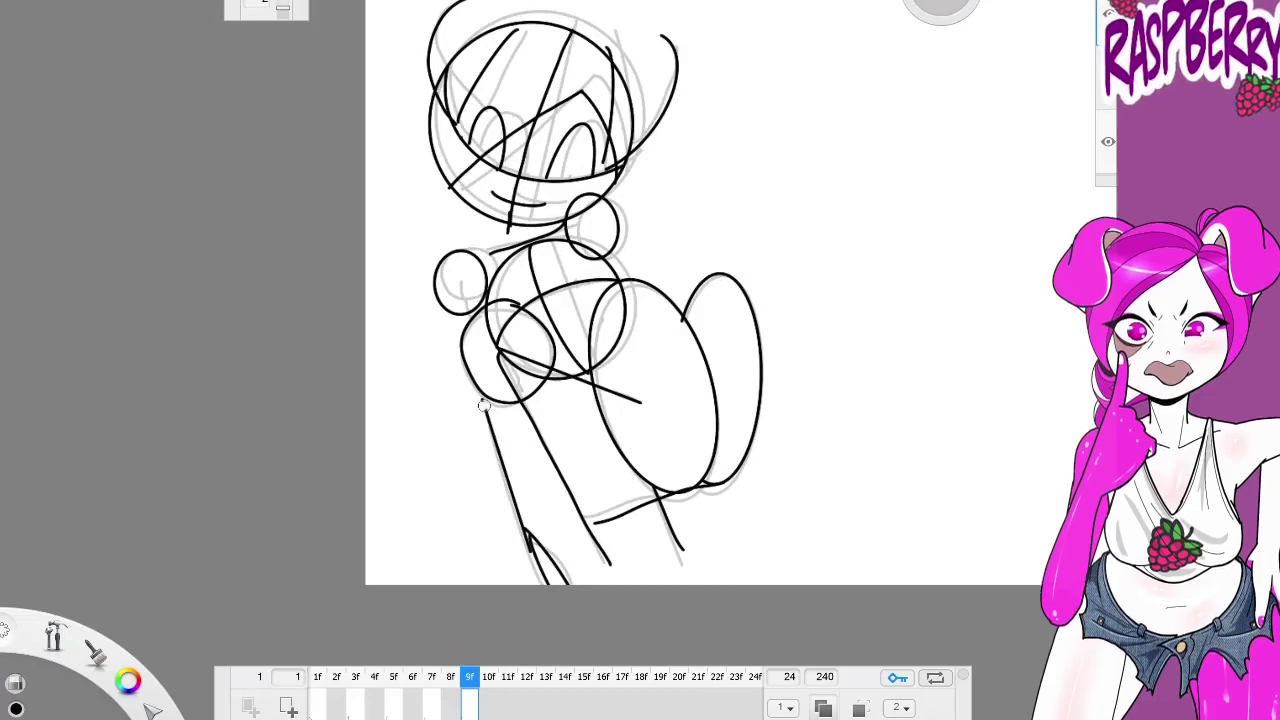
Rework the lower arm and knee circle on frame 9, using frame 7 as a comparison
left_click(431, 677)
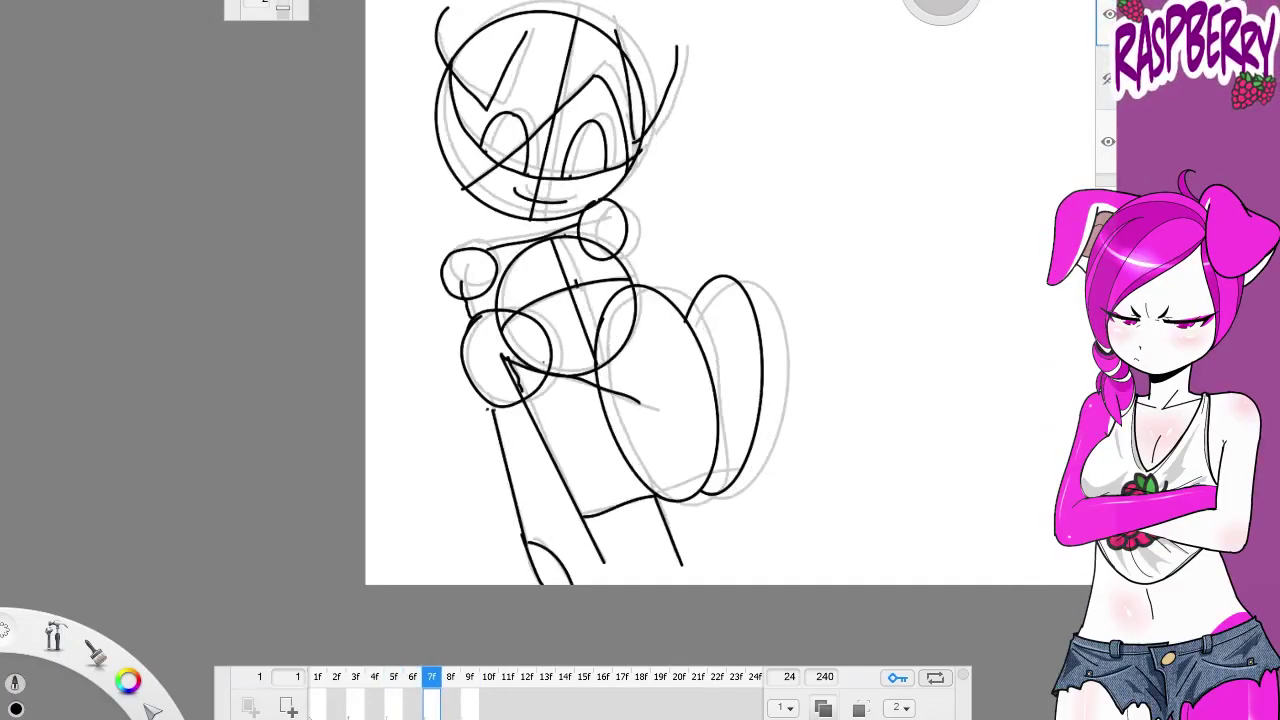
left_click(469, 677)
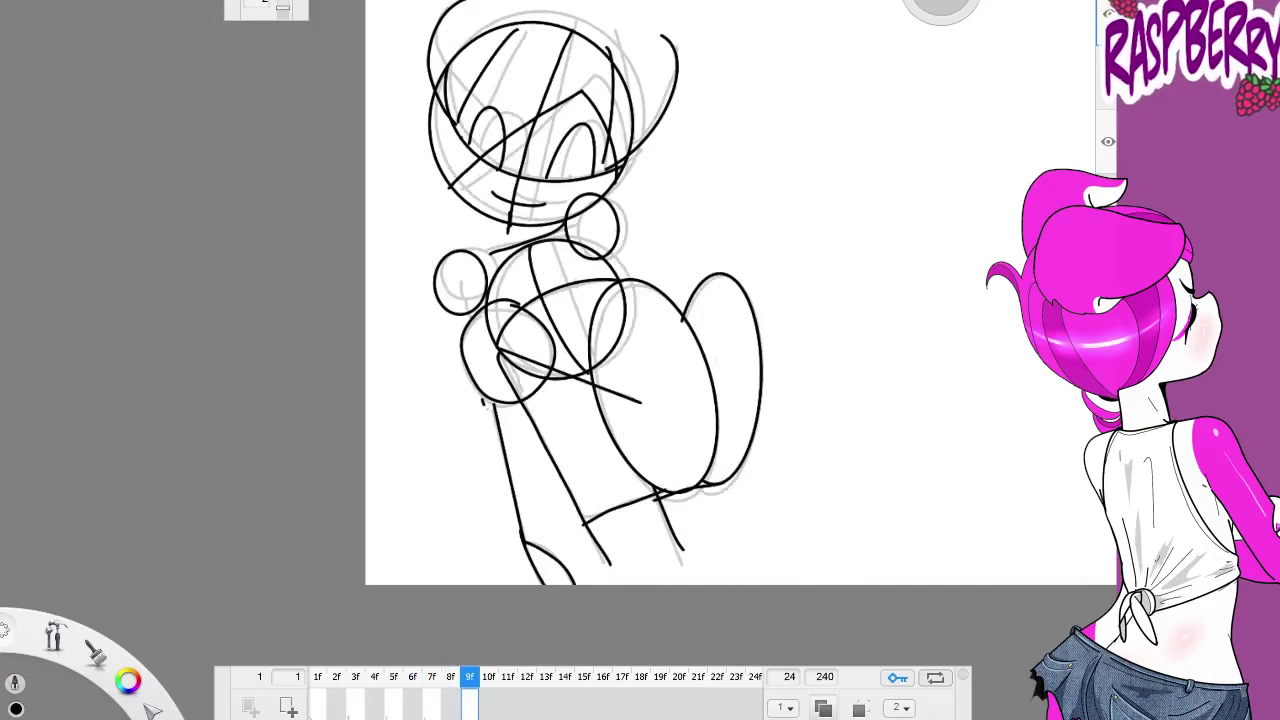
scroll(522, 329, "up", 3)
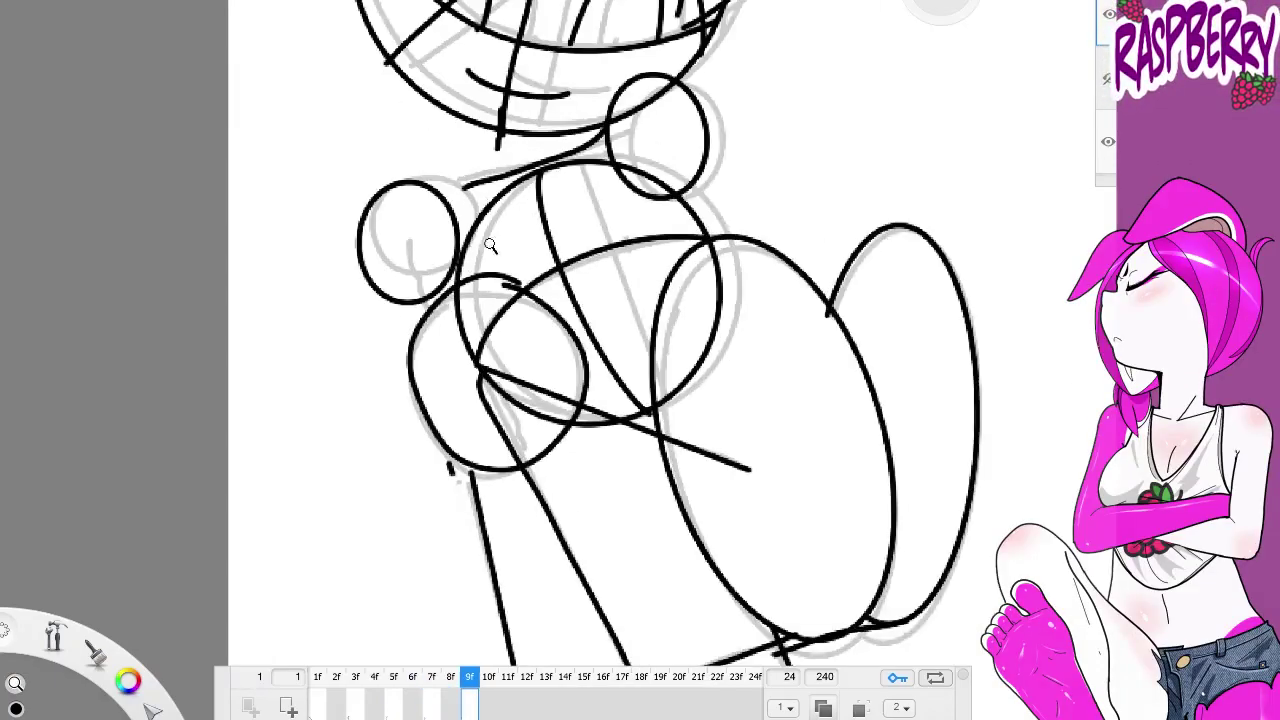
scroll(714, 340, "down", 5)
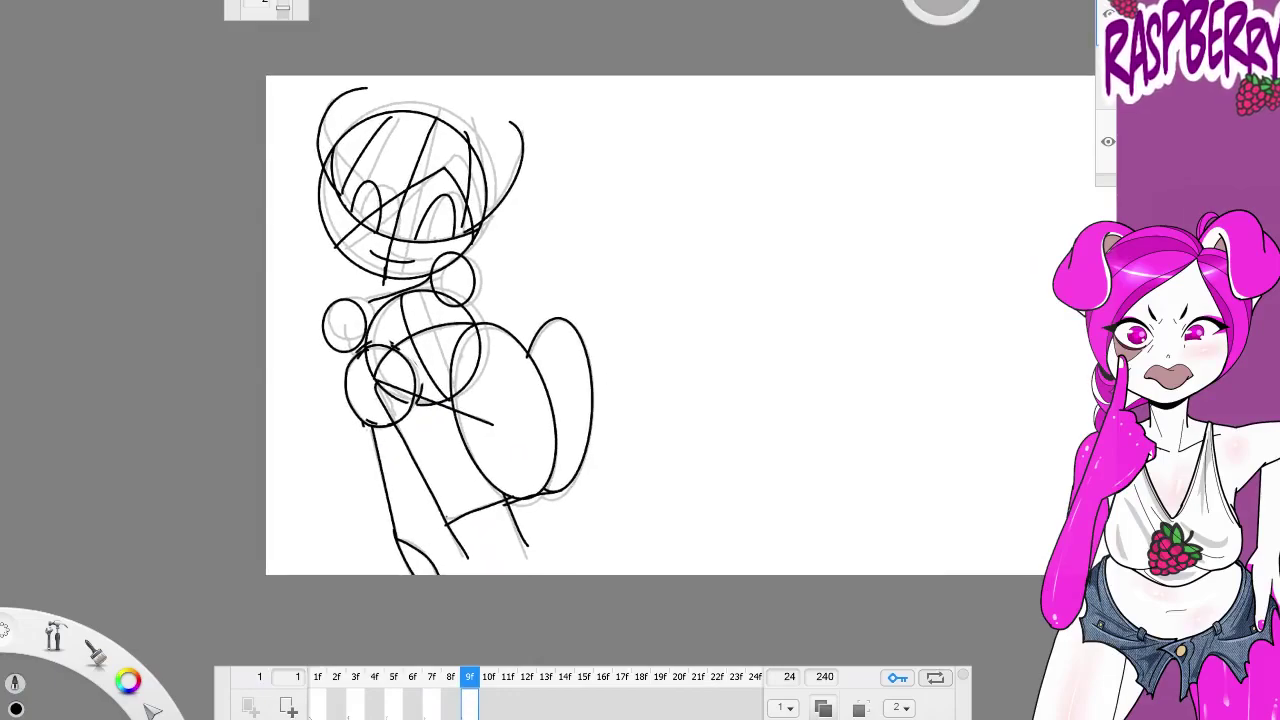
Paste the frame 9 pose onto the following frames and set the animation length to 13 frames
left_click(488, 677)
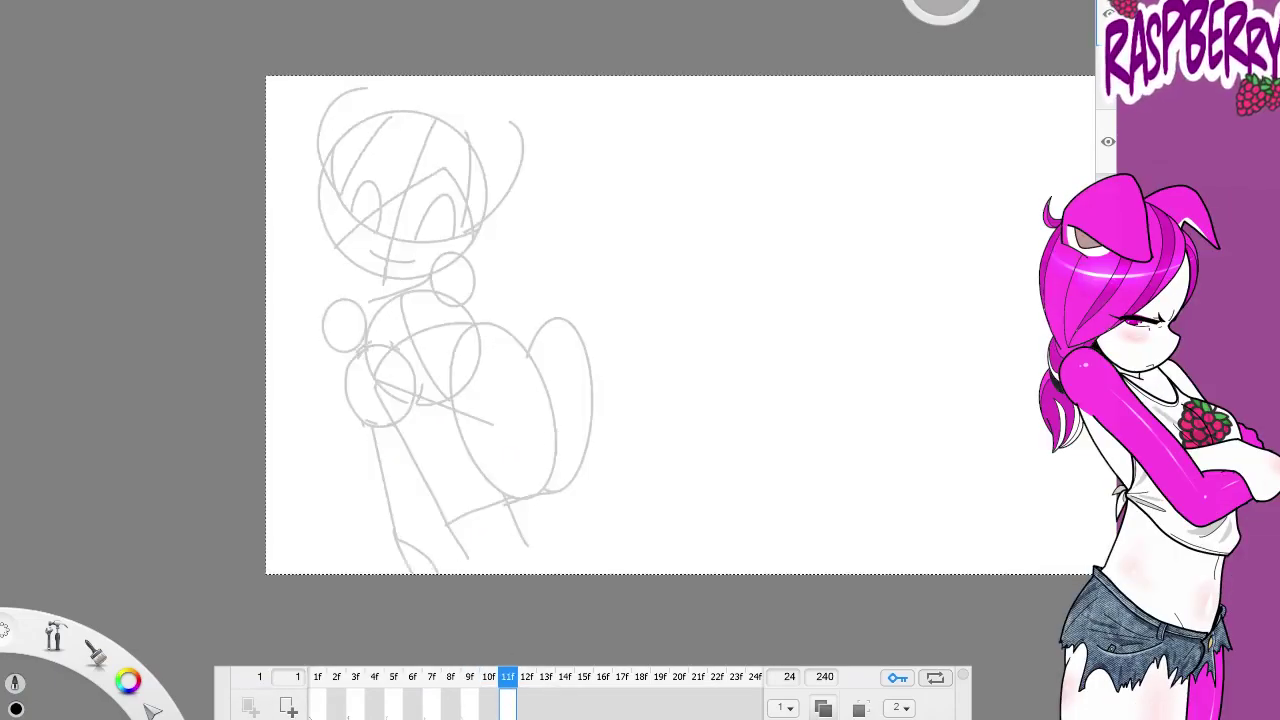
key("ctrl+v")
left_click_drag(488, 677, 545, 677)
key("ctrl+z")
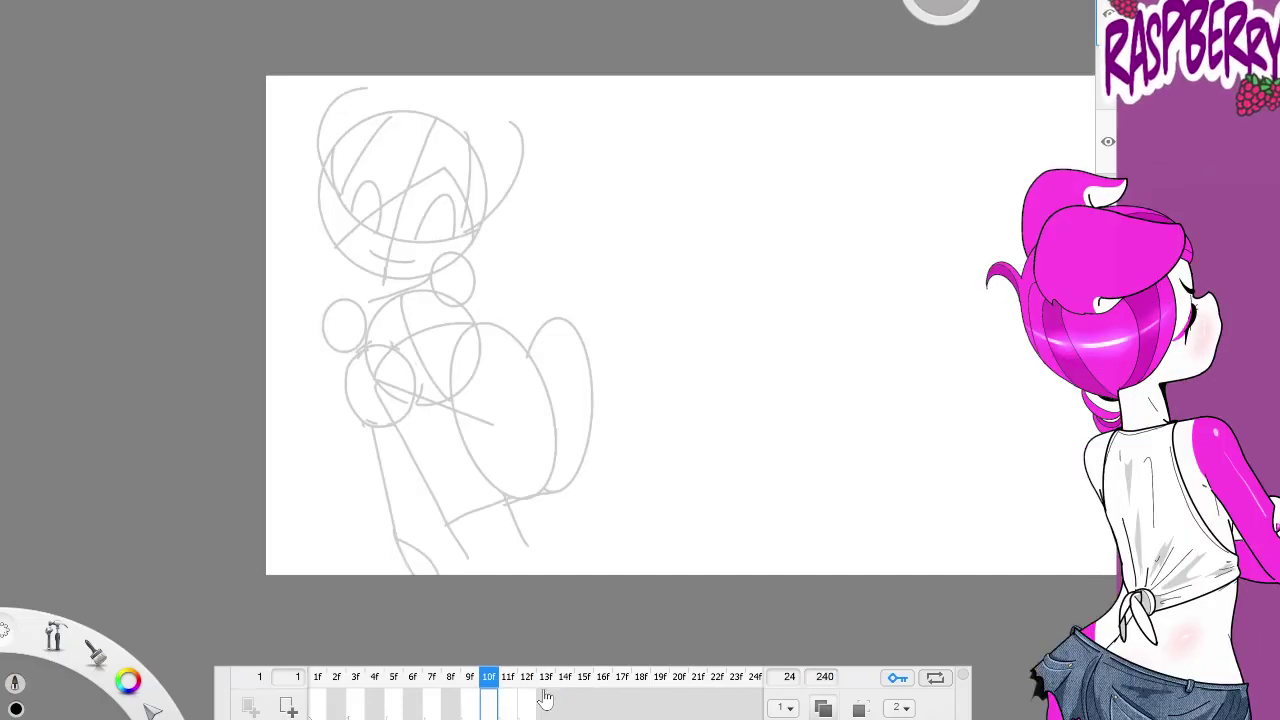
type("13")
key("Return")
Lasso the outward-swung lower arm and hand on frame 9, deselect them, and erase the old lower arm on frame 12
mouse_move(641, 677)
left_mouse_down()
mouse_move(746, 677)
mouse_move(396, 677)
mouse_move(606, 677)
left_mouse_up()
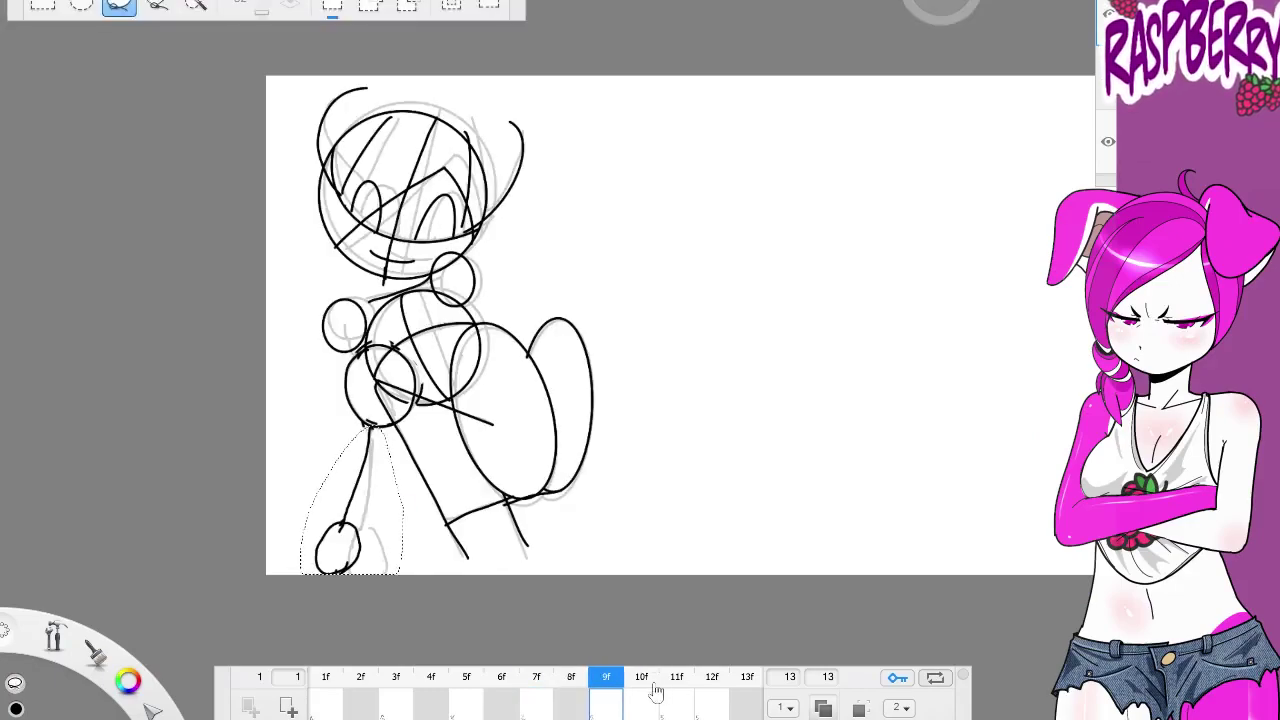
key("period")
key("period")
left_click_drag(300, 426, 404, 574)
left_click(431, 453)
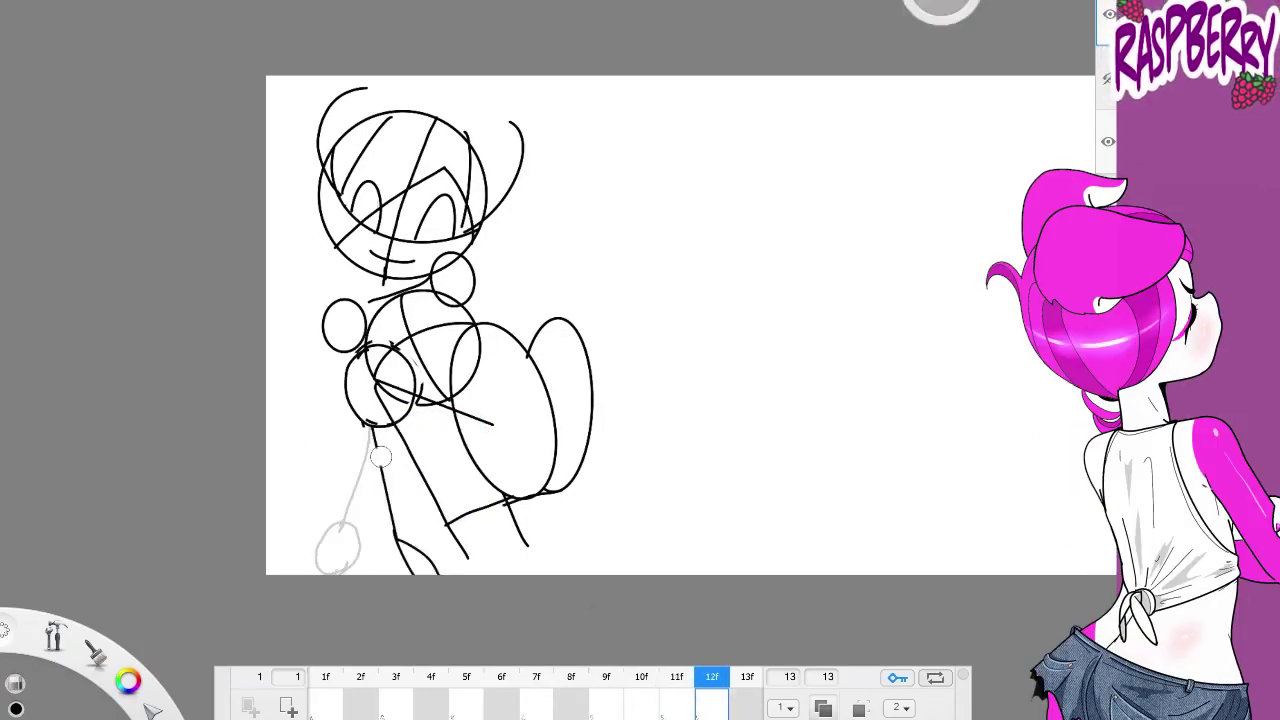
left_click(641, 677)
Ink the smallest toe of the far foot over the rough sketch on frame 1
key("space")
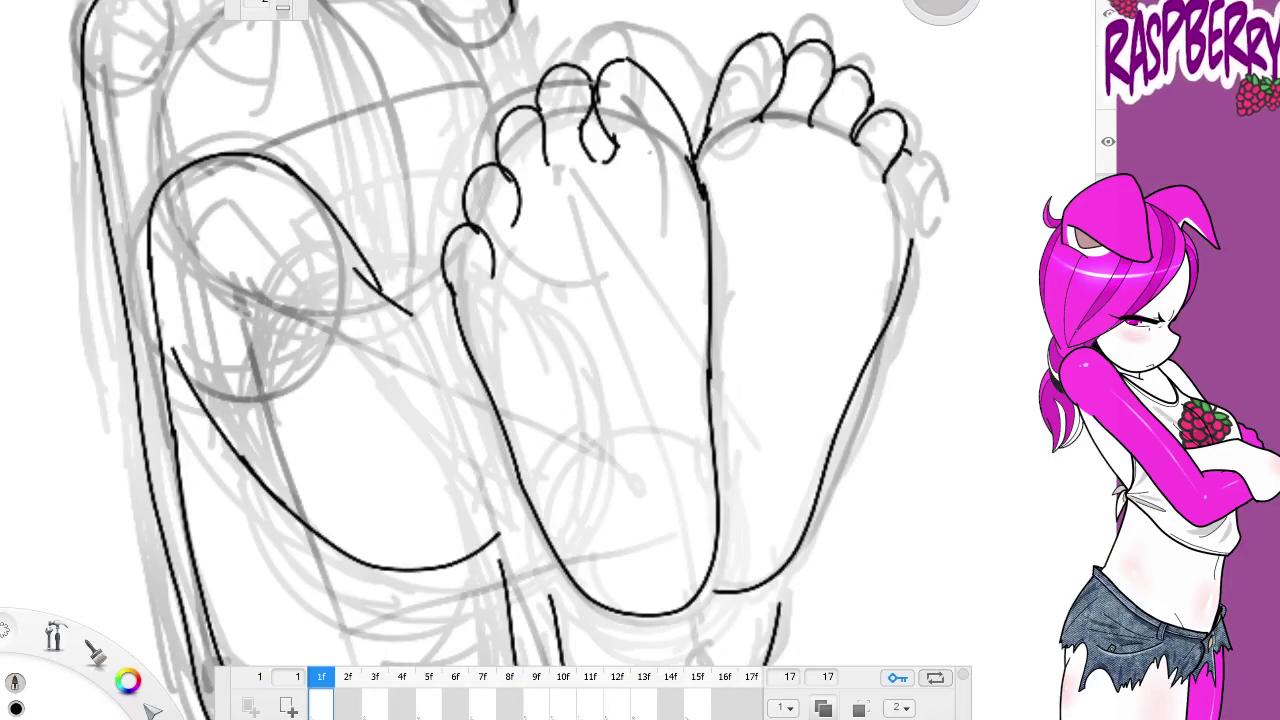
left_click_drag(790, 262, 755, 262)
left_click_drag(724, 350, 591, 20)
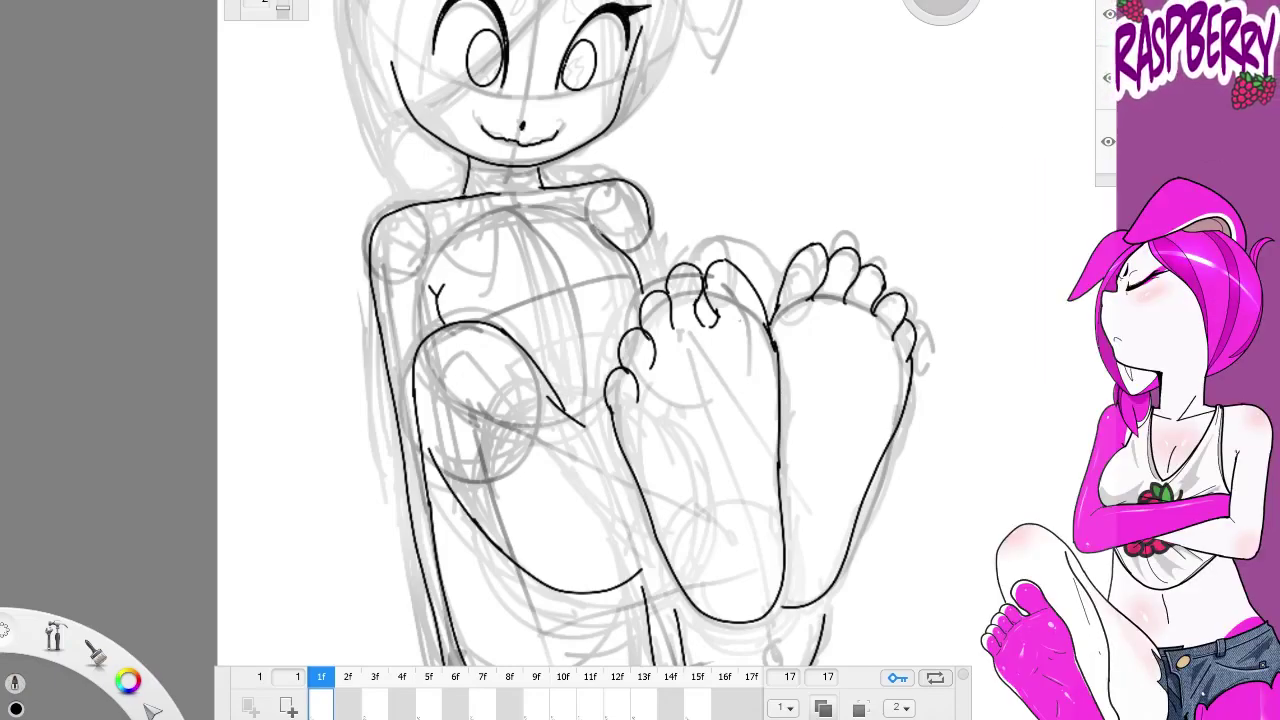
Ink both floppy ears, the diagonal hair fringe and the outer hair outlines around the face on frame 1
left_click_drag(688, 300, 709, 194)
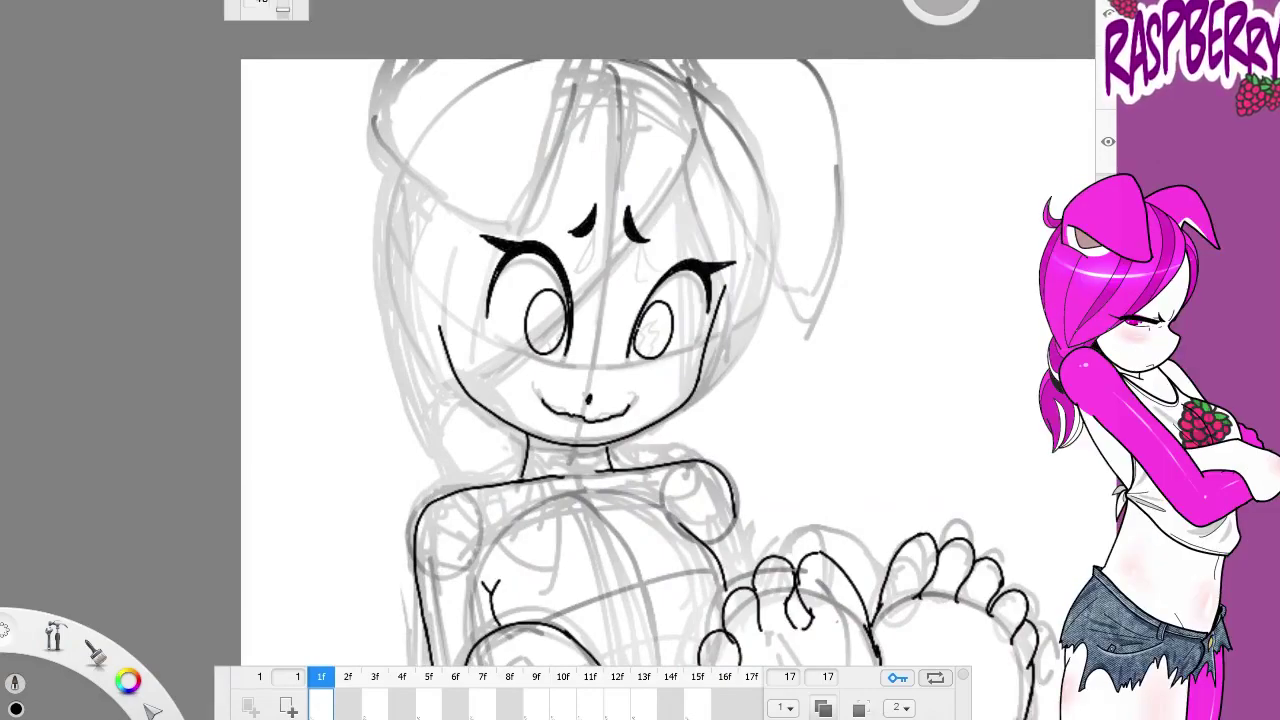
left_click_drag(660, 288, 570, 295)
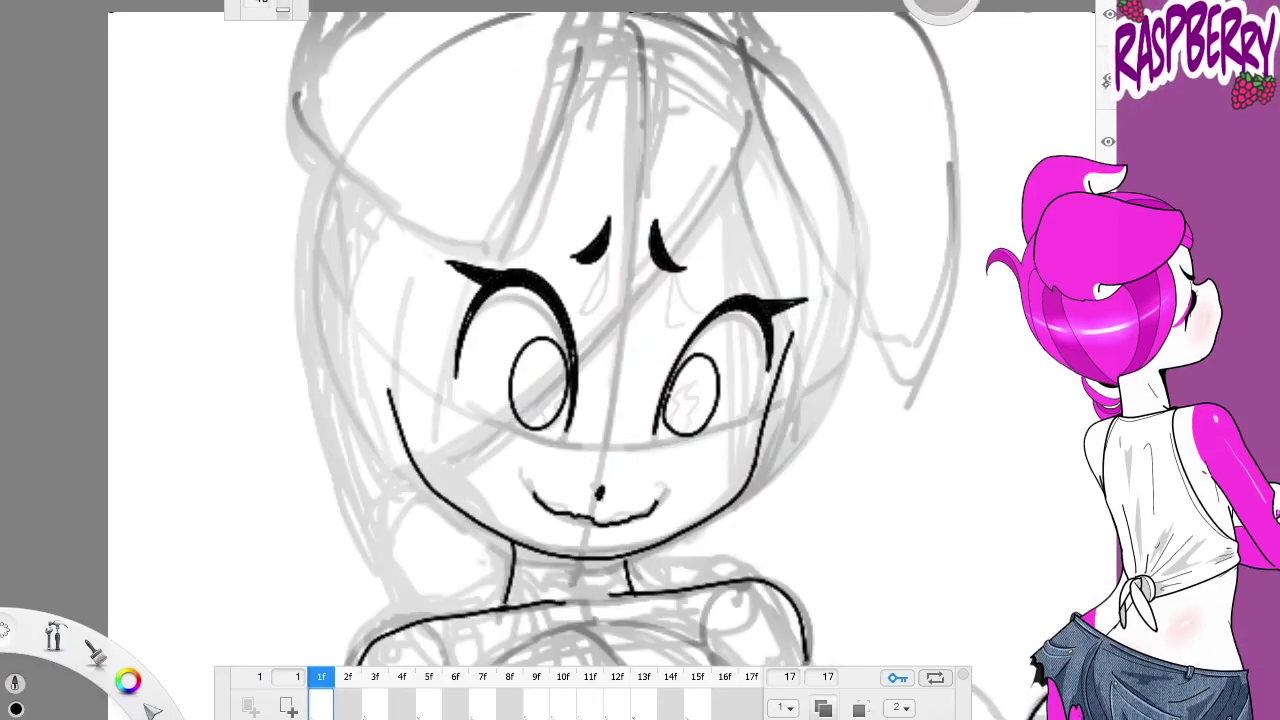
left_click_drag(393, 495, 749, 114)
left_click_drag(632, 132, 670, 142)
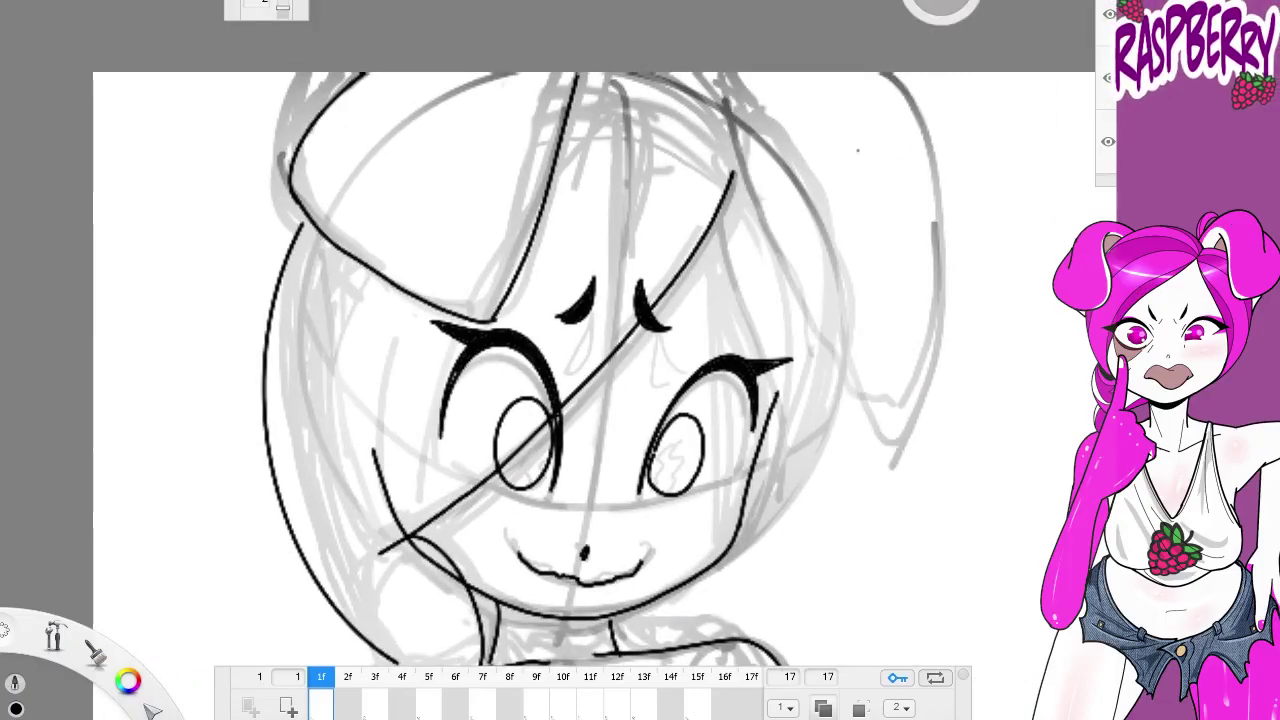
left_click_drag(723, 78, 866, 418)
left_click_drag(869, 76, 868, 416)
Hide the detailed rough sketch and ink the braid over the shoulder and the upper arm behind the feet on frame 1
scroll(600, 400, "down", 3)
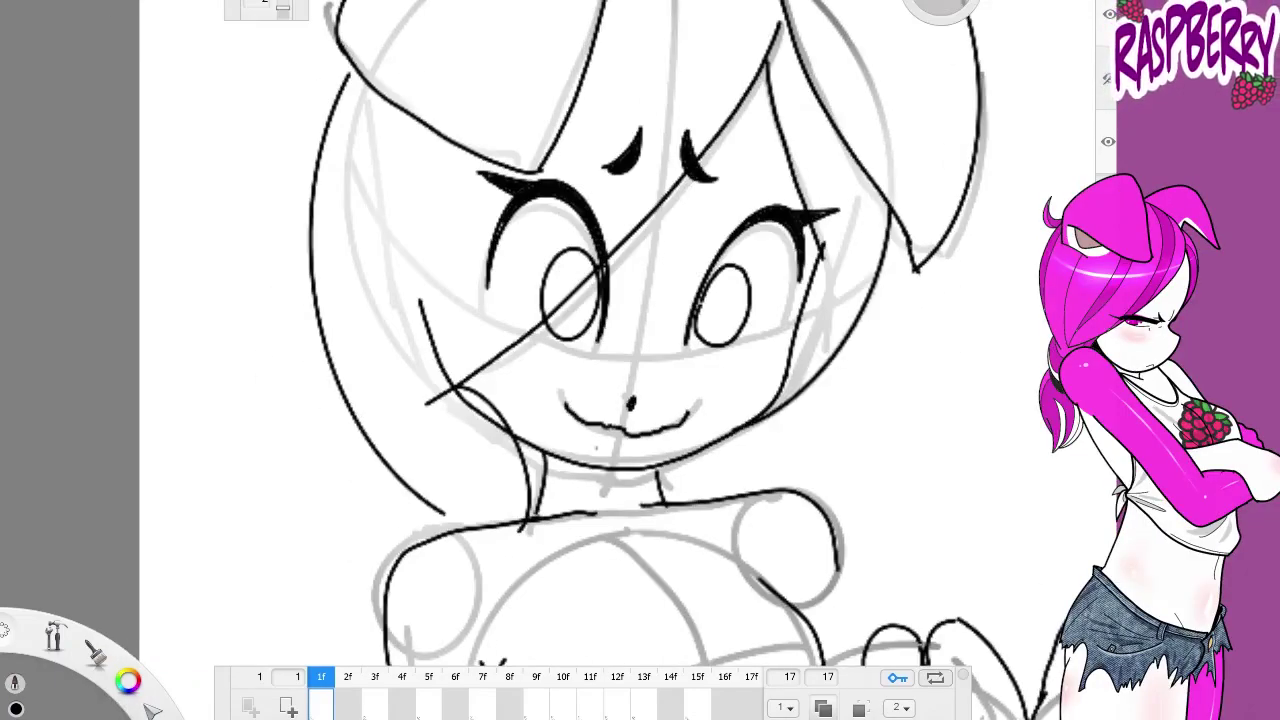
scroll(571, 271, "down", 2)
scroll(780, 403, "down", 2)
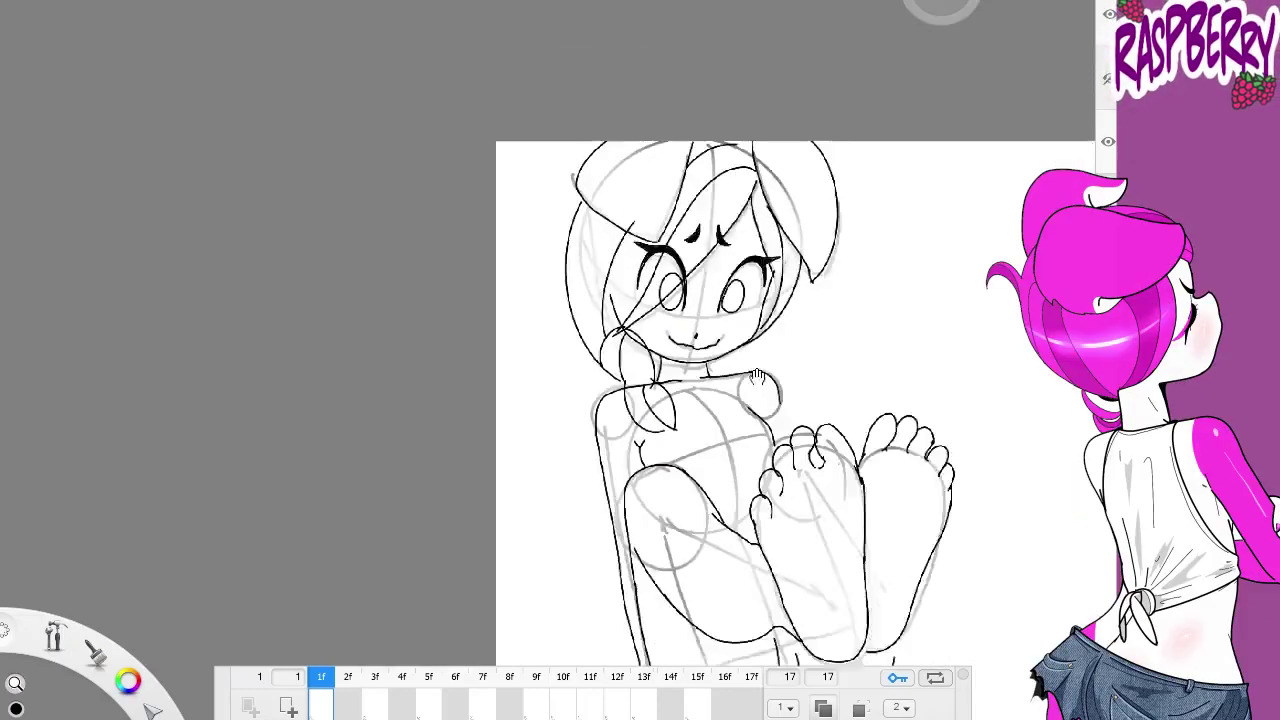
left_click_drag(779, 403, 619, 231)
scroll(577, 289, "up", 3)
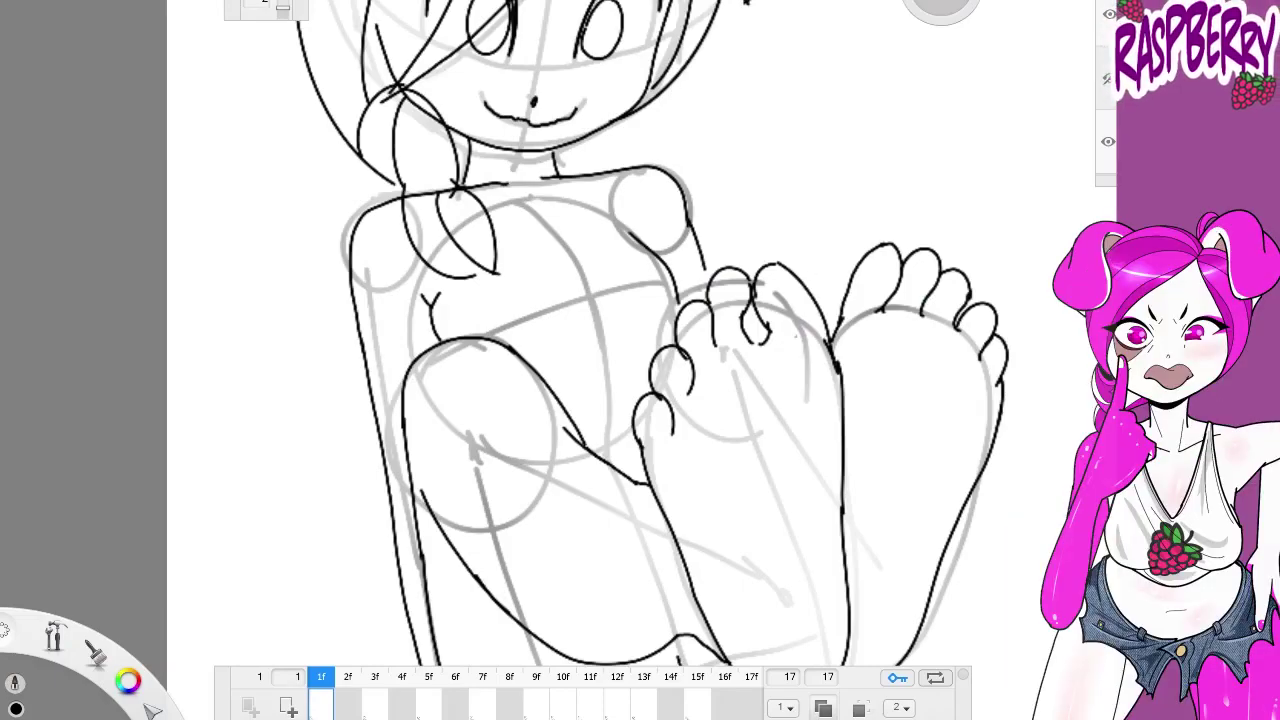
Ink the crease lines running down the soles of both feet on frame 1
scroll(640, 340, "down", 2)
scroll(714, 334, "up", 1)
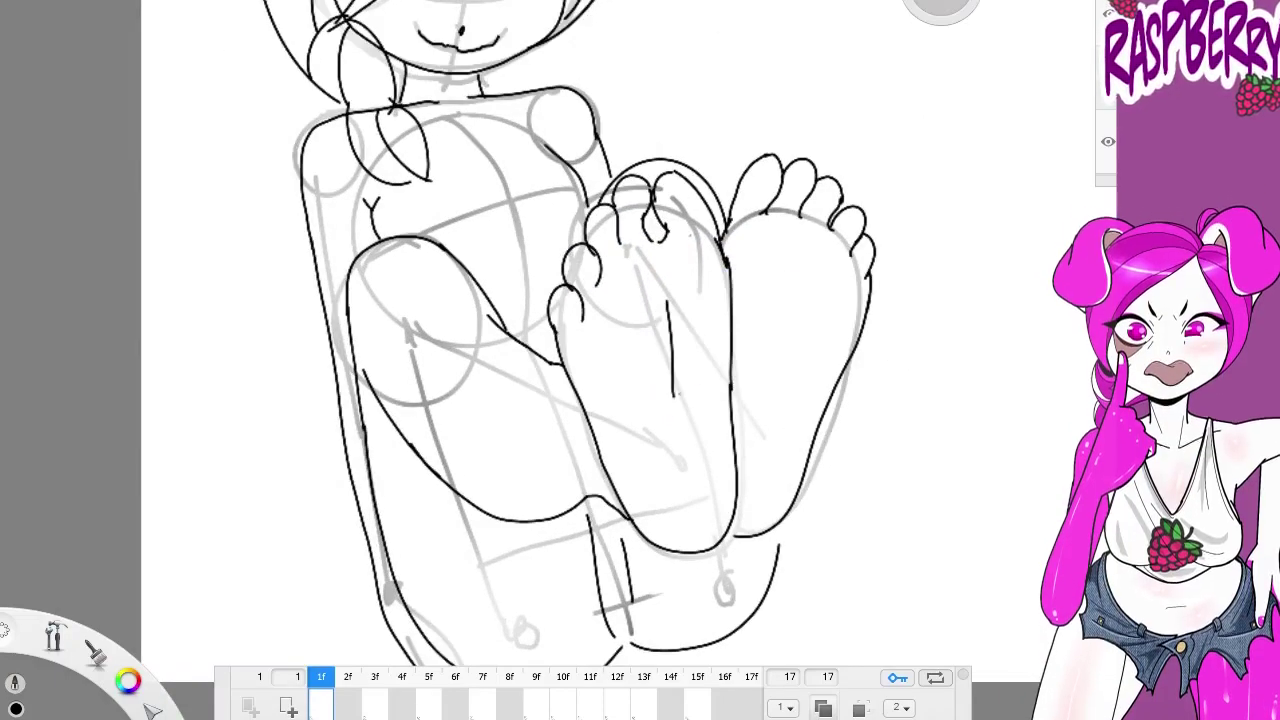
left_click_drag(792, 278, 776, 372)
scroll(600, 330, "down", 2)
Lighten the construction sketch on frame 3 with a large soft eraser and ink the arched upper lids and short lower-lid lines
left_click(375, 677)
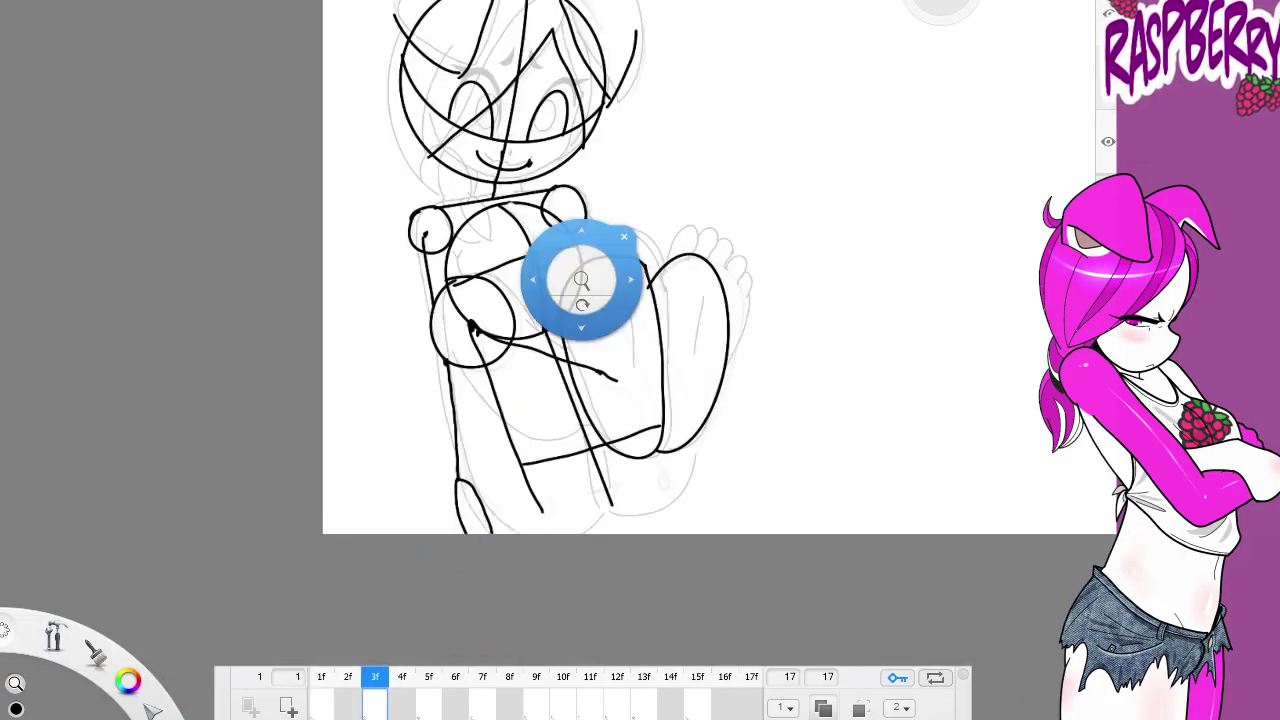
scroll(571, 277, "up", 2)
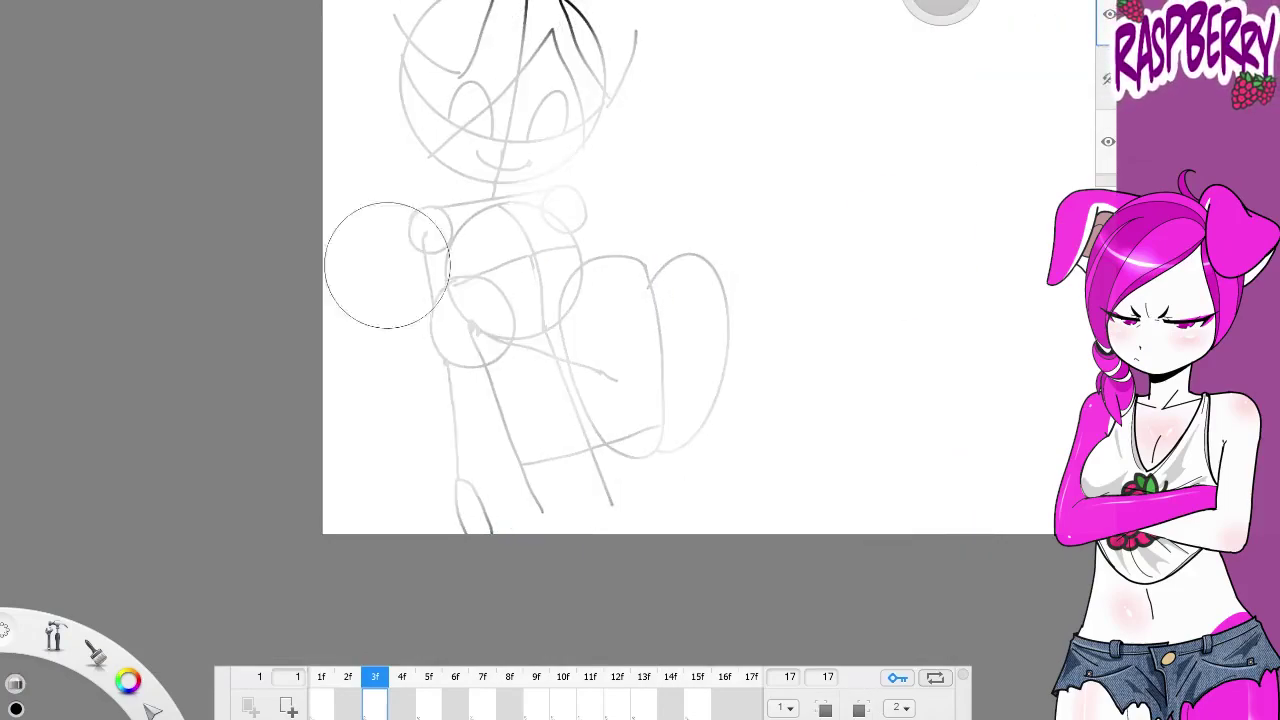
scroll(640, 330, "up", 1)
scroll(649, 277, "up", 3)
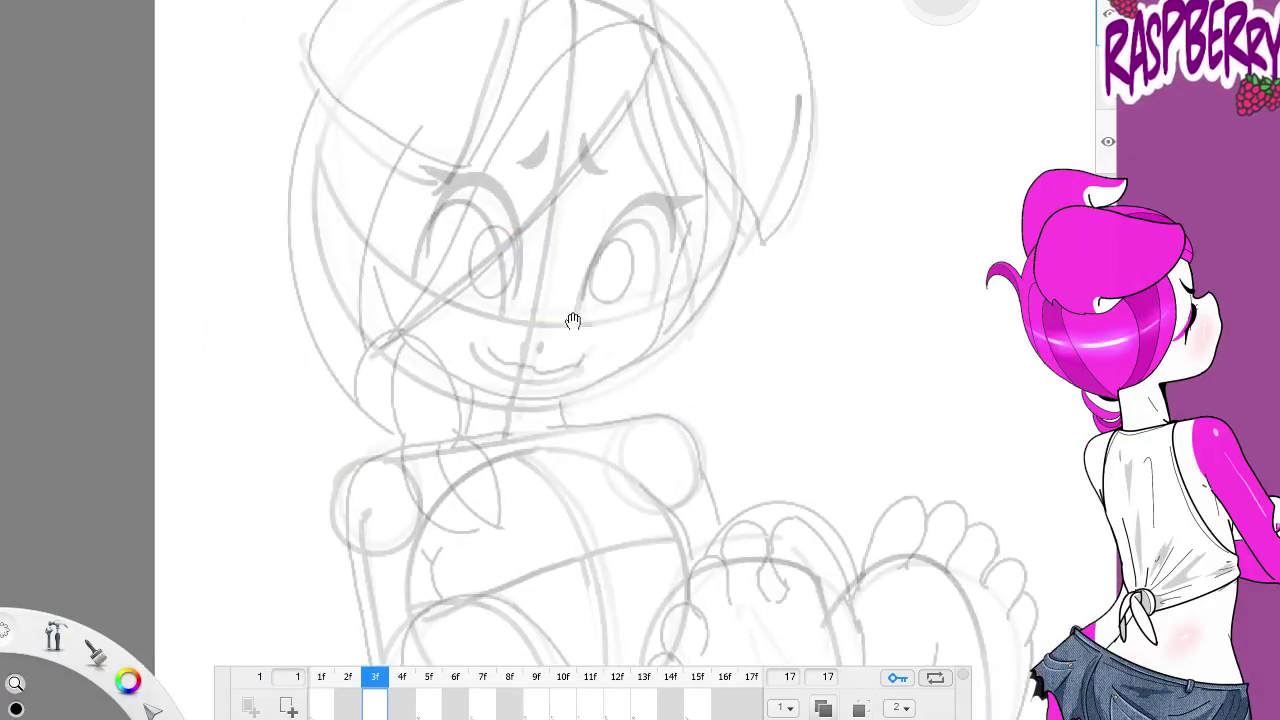
scroll(610, 300, "up", 2)
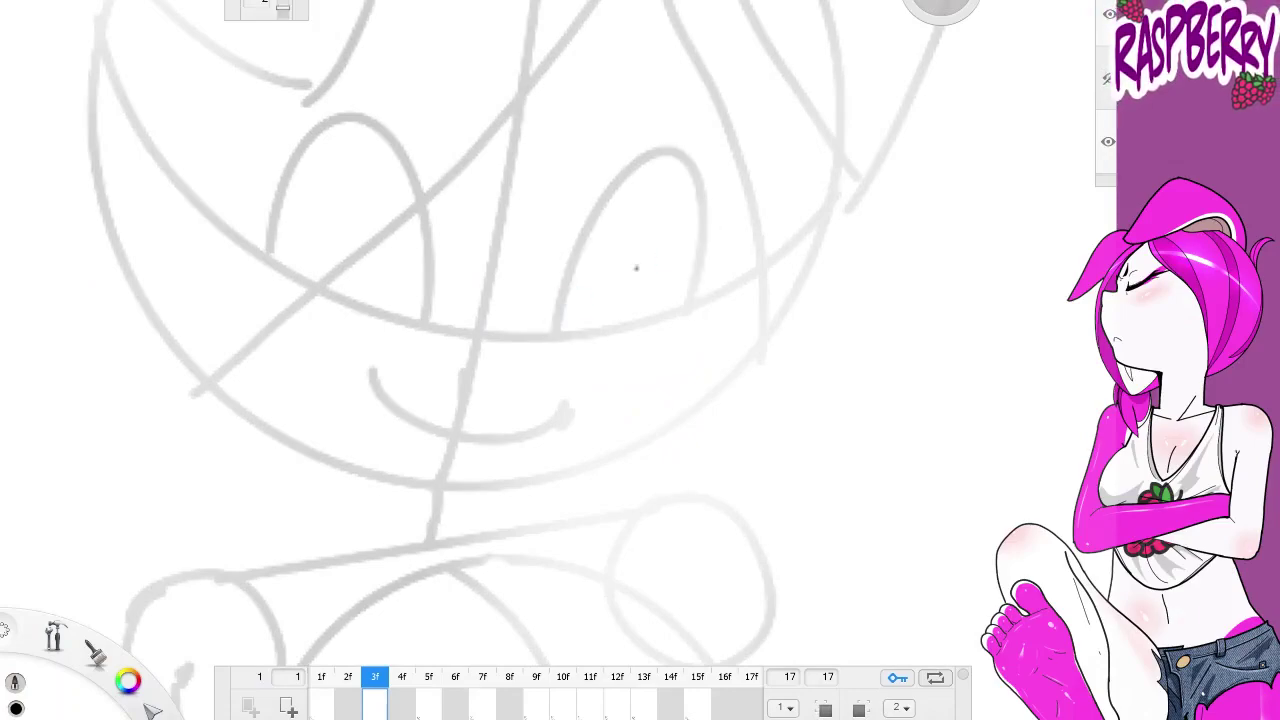
left_click_drag(597, 357, 640, 348)
left_click_drag(267, 262, 428, 322)
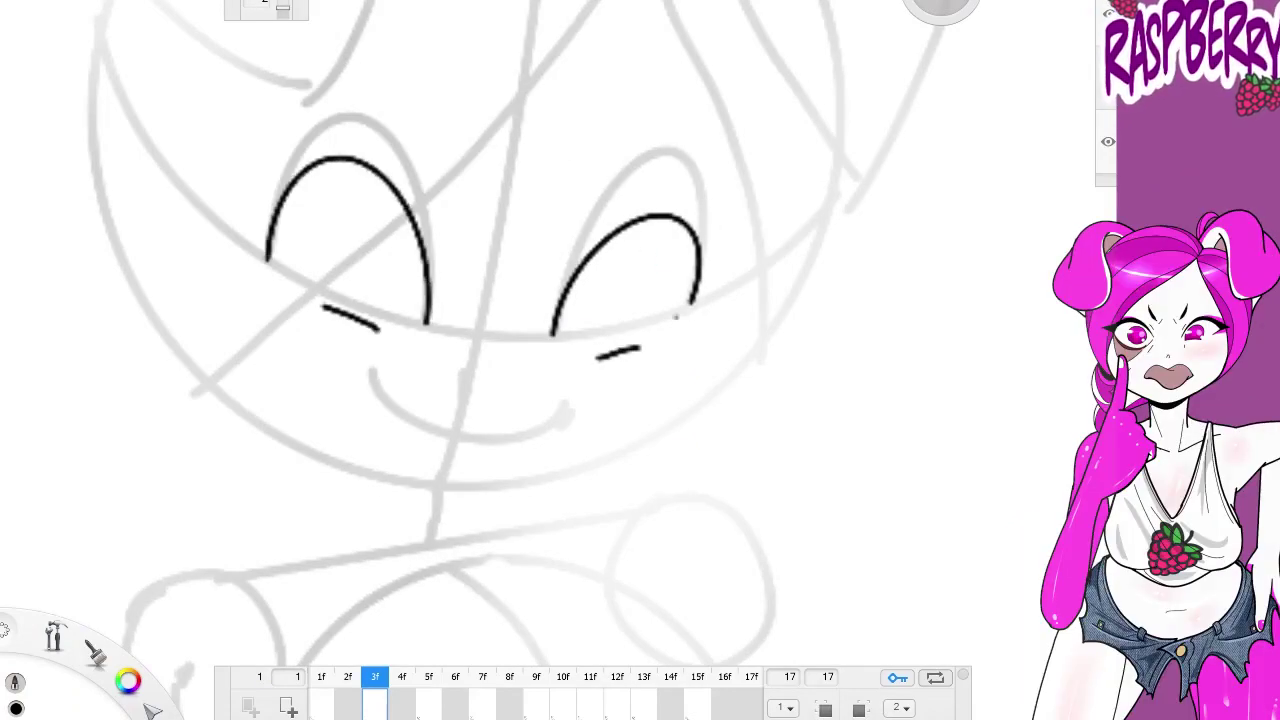
Ink the oval irises in both eyes on frame 3 and redraw the lower-lid line of the eye without the braid
mouse_move(641, 224)
left_mouse_down()
mouse_move(597, 318)
mouse_move(598, 275)
mouse_move(640, 235)
left_mouse_up()
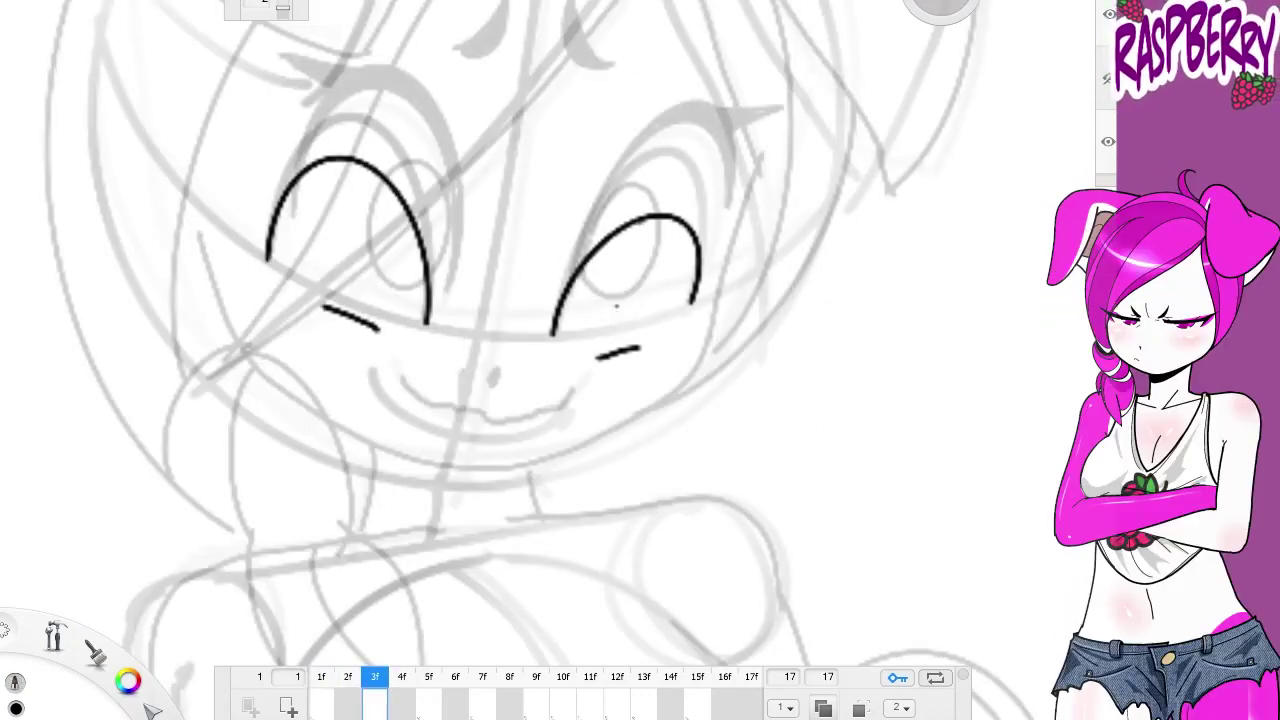
key("ctrl+z")
key("ctrl+z")
left_click_drag(355, 215, 400, 316)
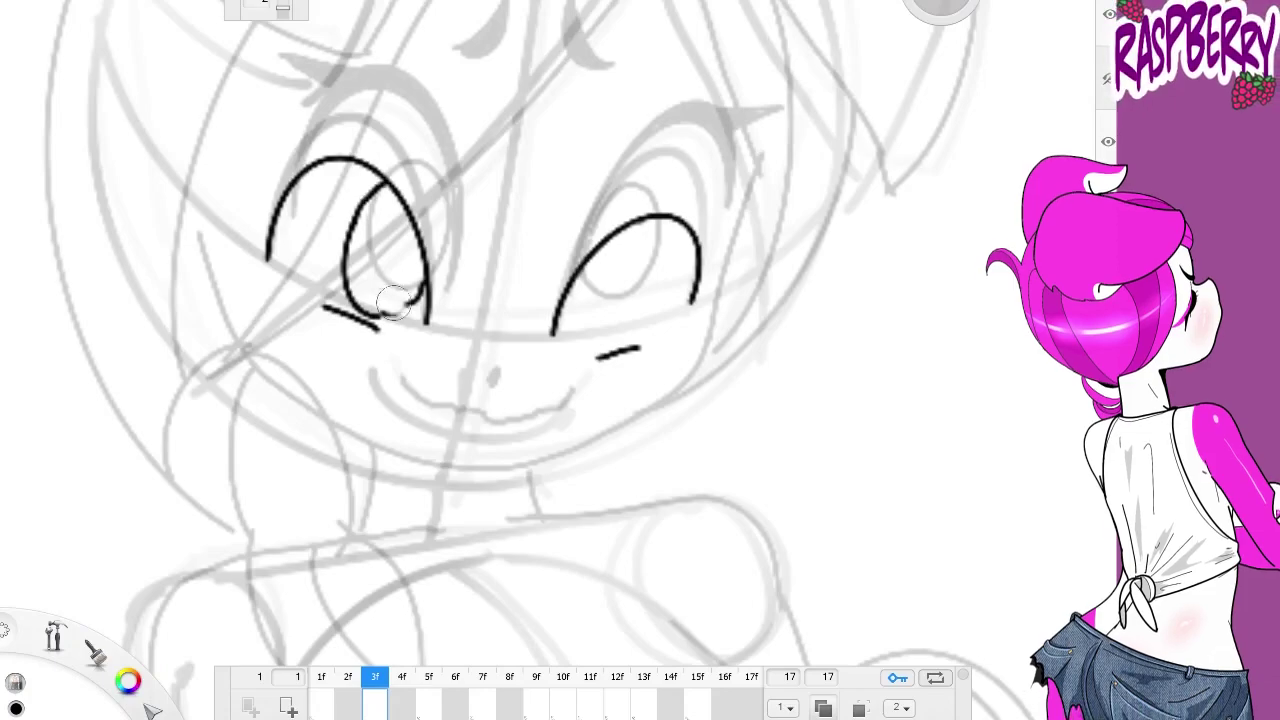
left_click(640, 235)
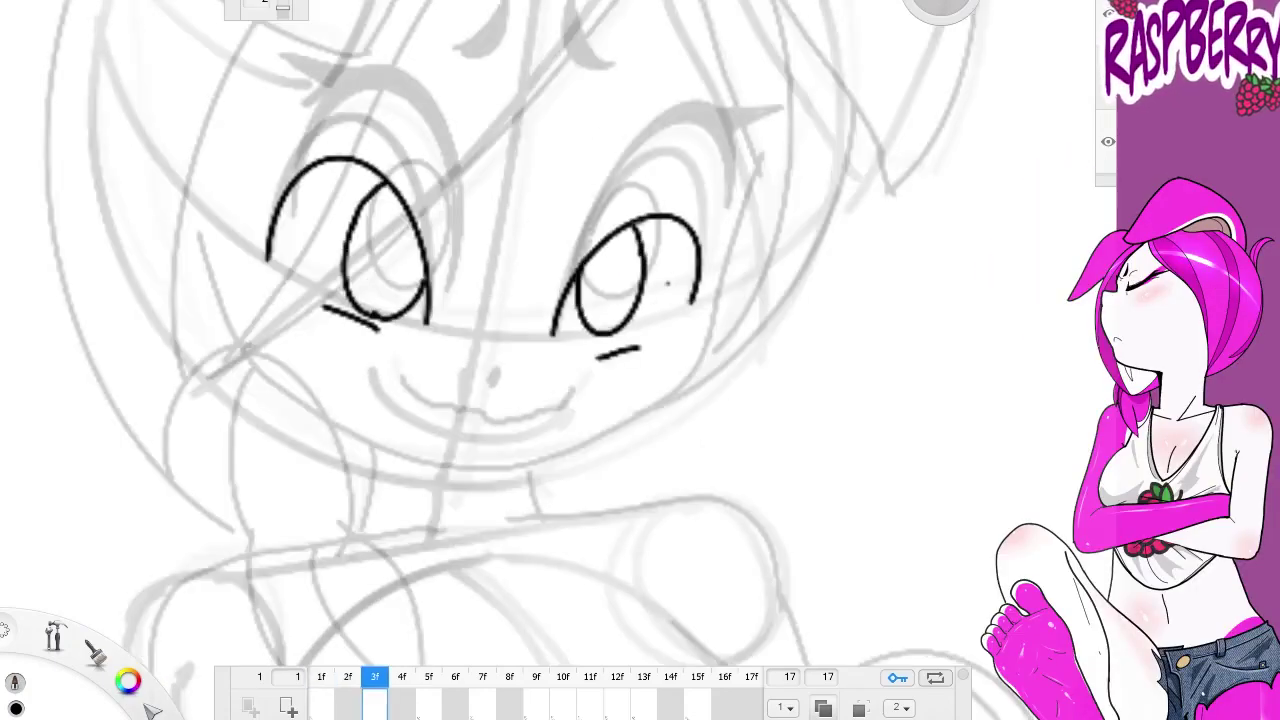
left_click_drag(598, 348, 632, 340)
Ink the small oval nose and the wavy smiling mouth on frame 3, flipping between frames to compare
left_click_drag(468, 377, 465, 397)
key("Left")
key("Left")
key("Right")
key("Right")
mouse_move(376, 378)
left_mouse_down()
mouse_move(440, 430)
mouse_move(560, 410)
left_mouse_up()
key("Left")
key("Left")
key("Right")
key("Right")
Thicken the upper lash line of the eye farther from the braid on frame 3 into a solid black shape
left_click_drag(560, 300, 700, 290)
left_click_drag(585, 230, 705, 300)
key("Left")
key("Left")
key("Right")
key("Right")
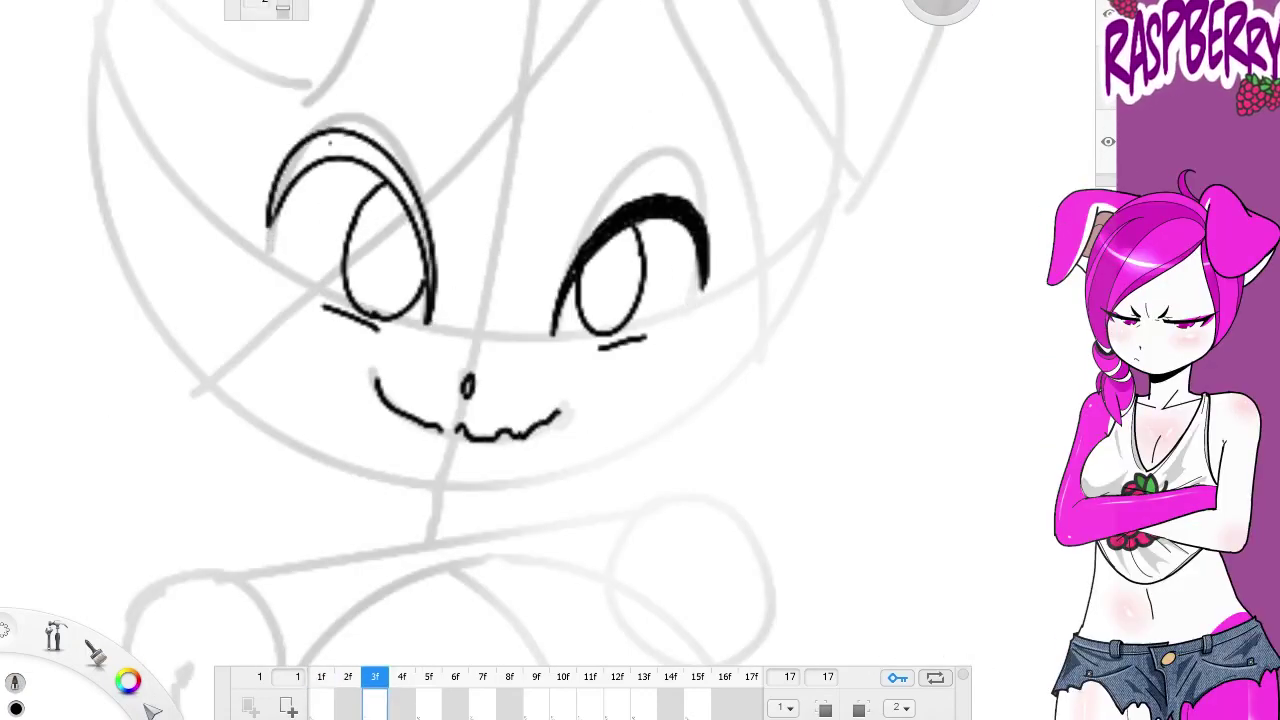
Thicken the braid-side lash line on frame 3, and add eyelid creases and solid pointed lash wings to both eyes
left_click_drag(272, 225, 436, 290)
left_click_drag(640, 212, 698, 186)
key("Left")
mouse_move(604, 220)
left_mouse_down()
mouse_move(688, 172)
mouse_move(750, 212)
left_mouse_up()
key("Right")
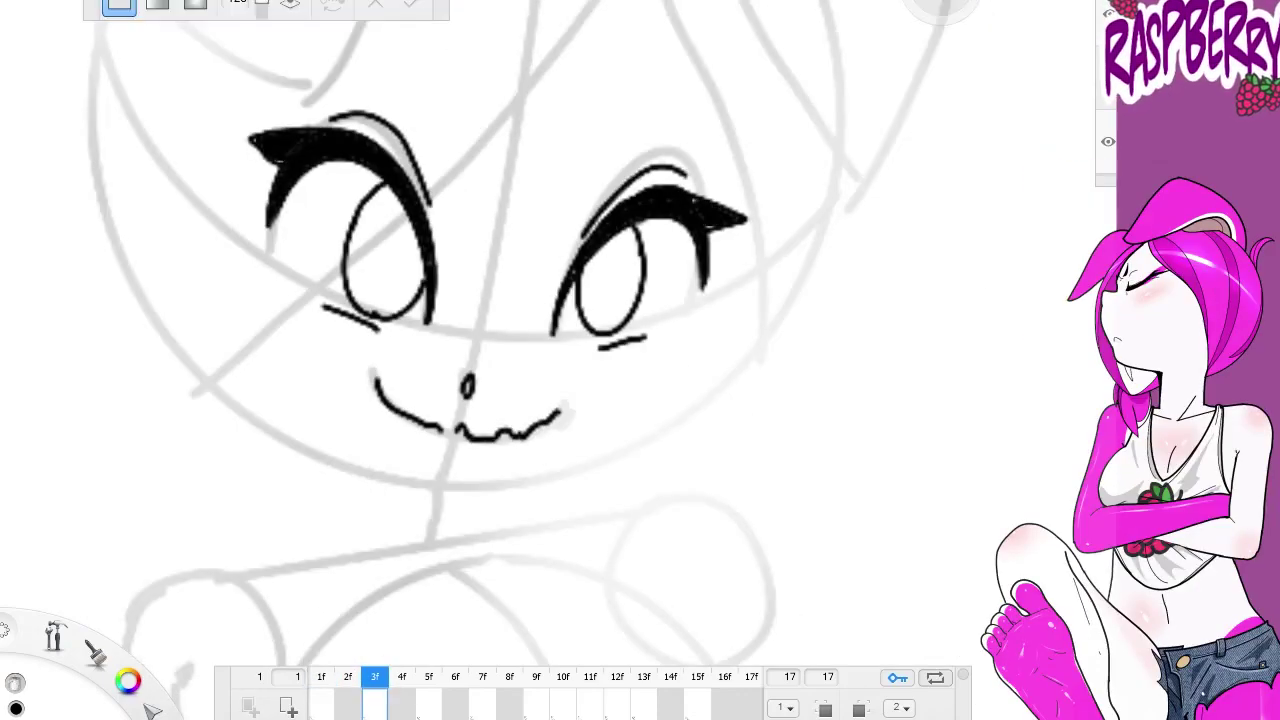
Remove the lower-lid lines on frame 3 and ink solid black eyebrows with small furrow lines between them
scroll(608, 391, "up", 3)
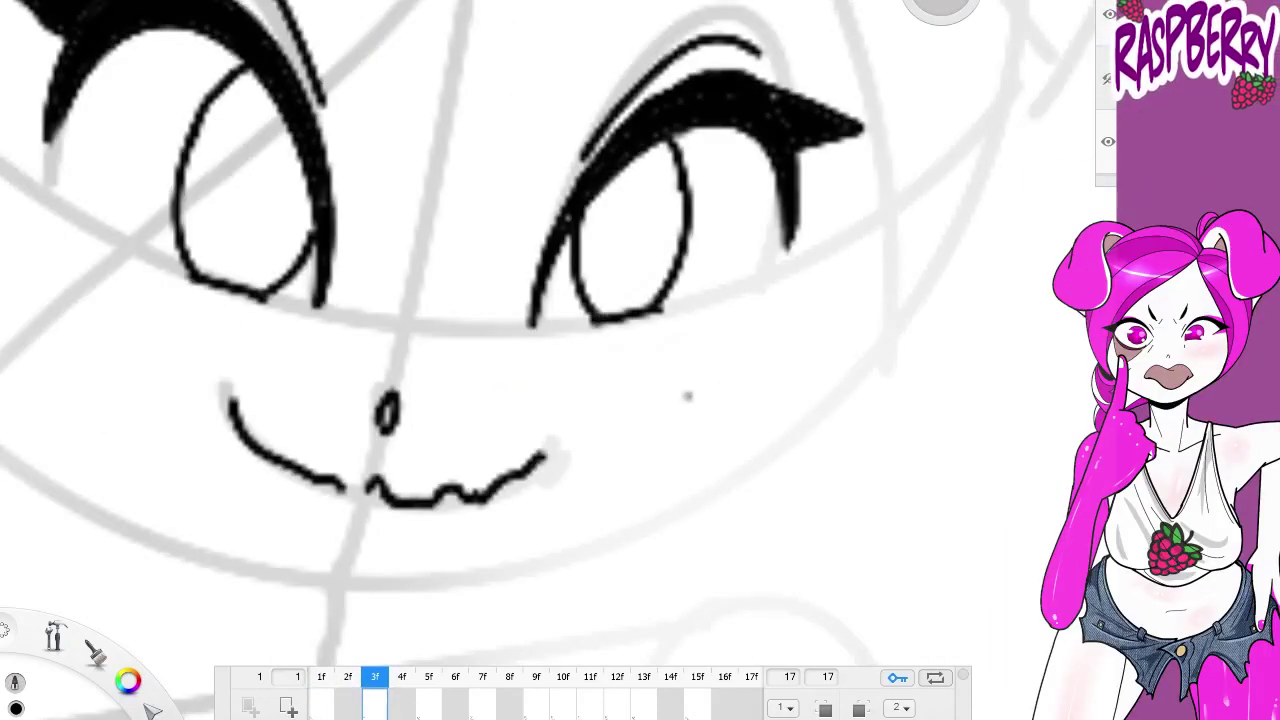
scroll(610, 380, "down", 3)
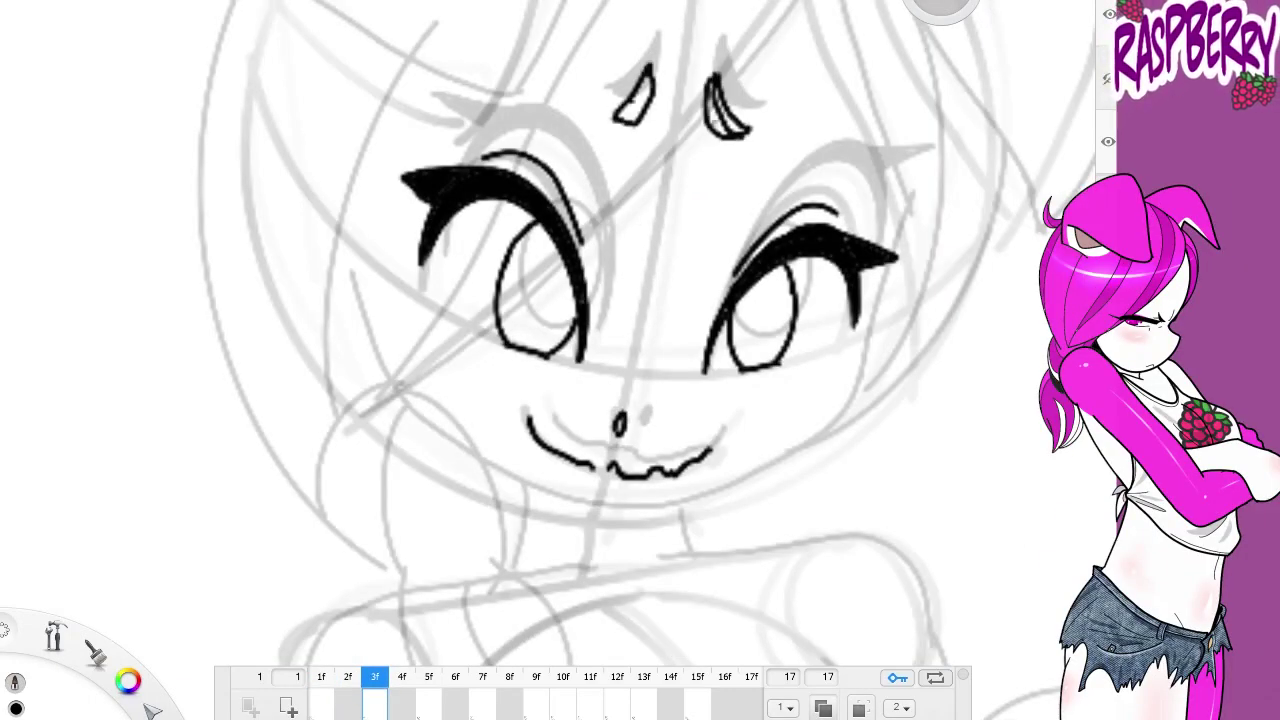
left_click_drag(640, 80, 628, 110)
left_click_drag(712, 85, 745, 130)
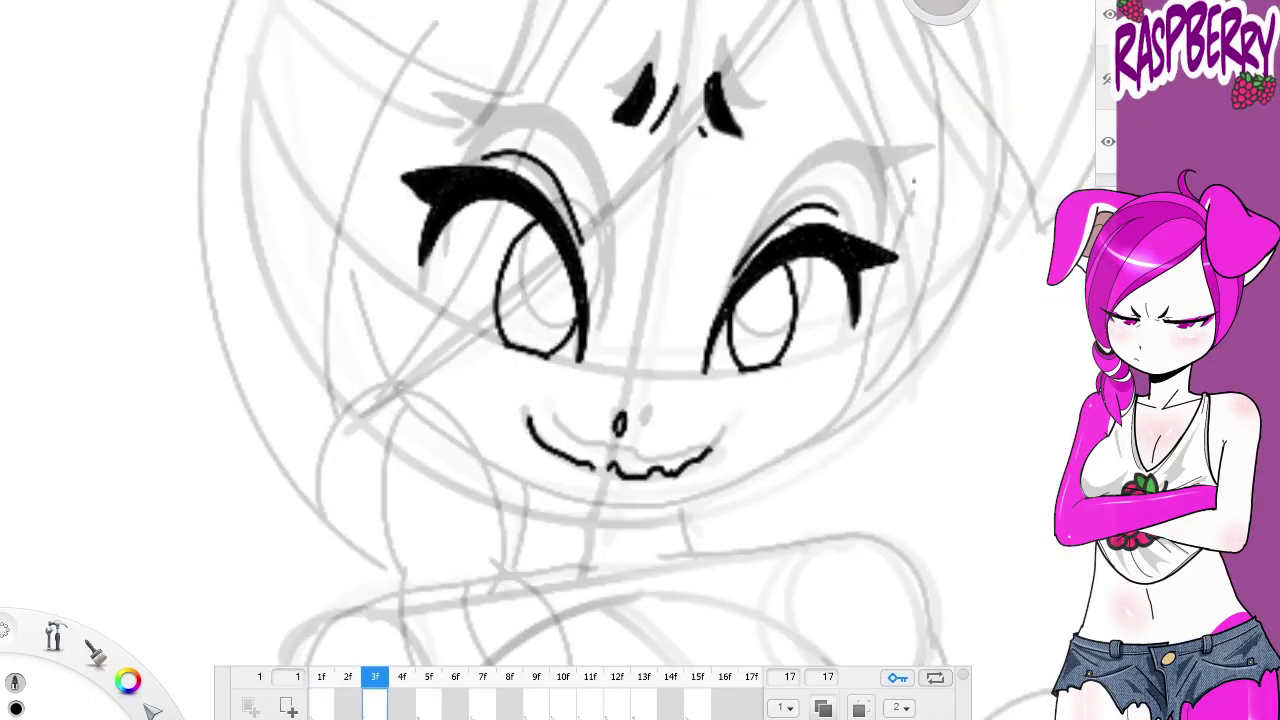
Ink the cheek and jaw contour and both neck lines on frame 3
left_click_drag(353, 275, 382, 368)
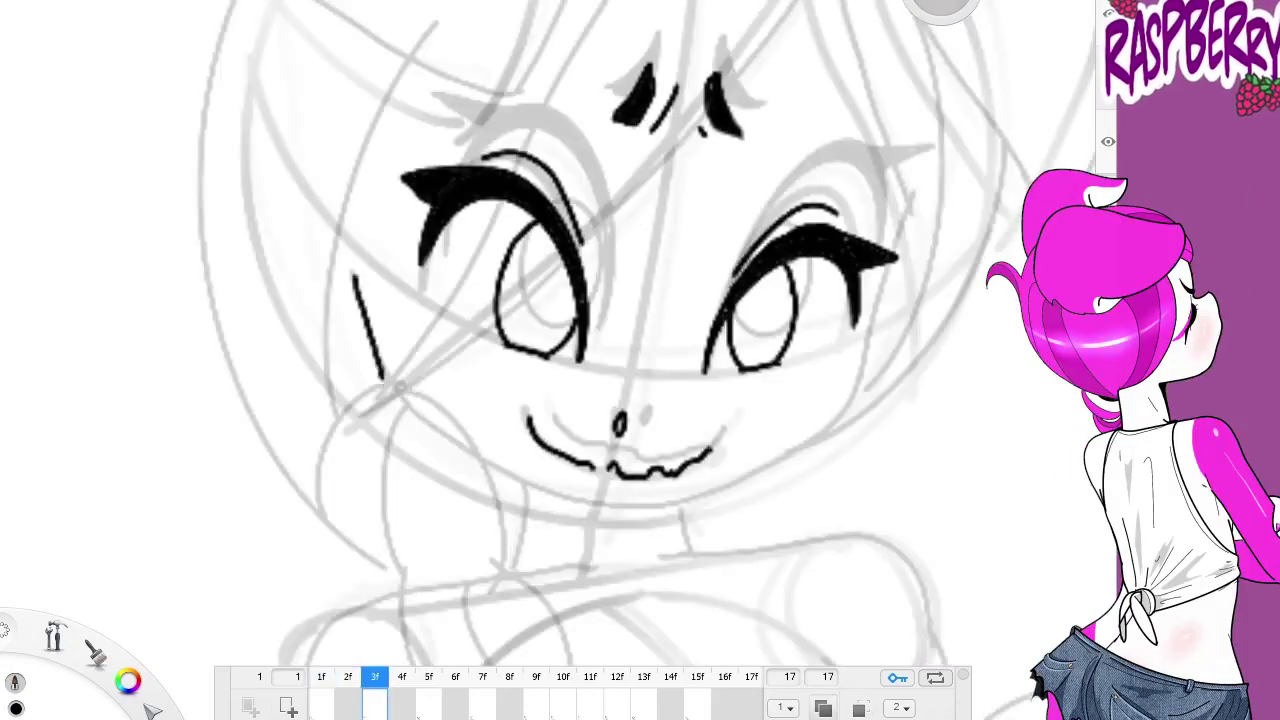
mouse_move(505, 483)
left_mouse_down()
mouse_move(585, 516)
mouse_move(718, 500)
left_mouse_up()
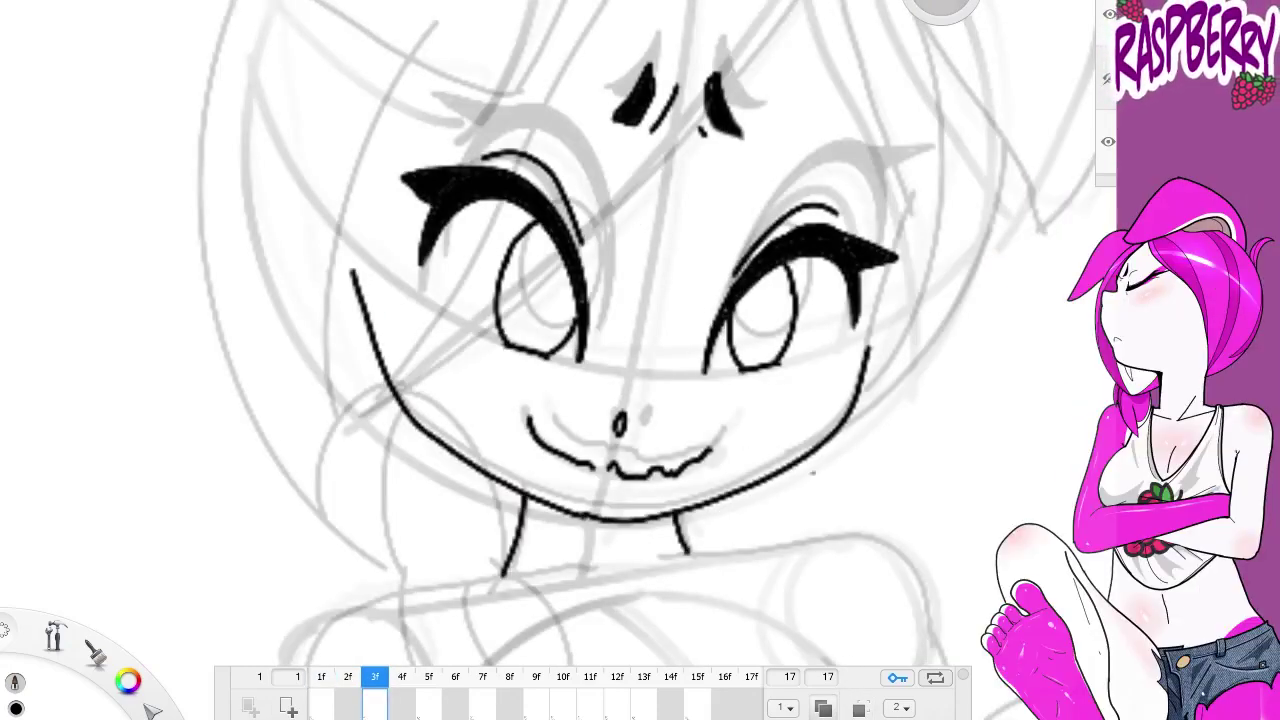
left_click_drag(708, 383, 690, 420)
Ink the diagonal fringe and the side hair edge on frame 3, using frame 2 as reference
key("comma")
scroll(640, 360, "up", 2)
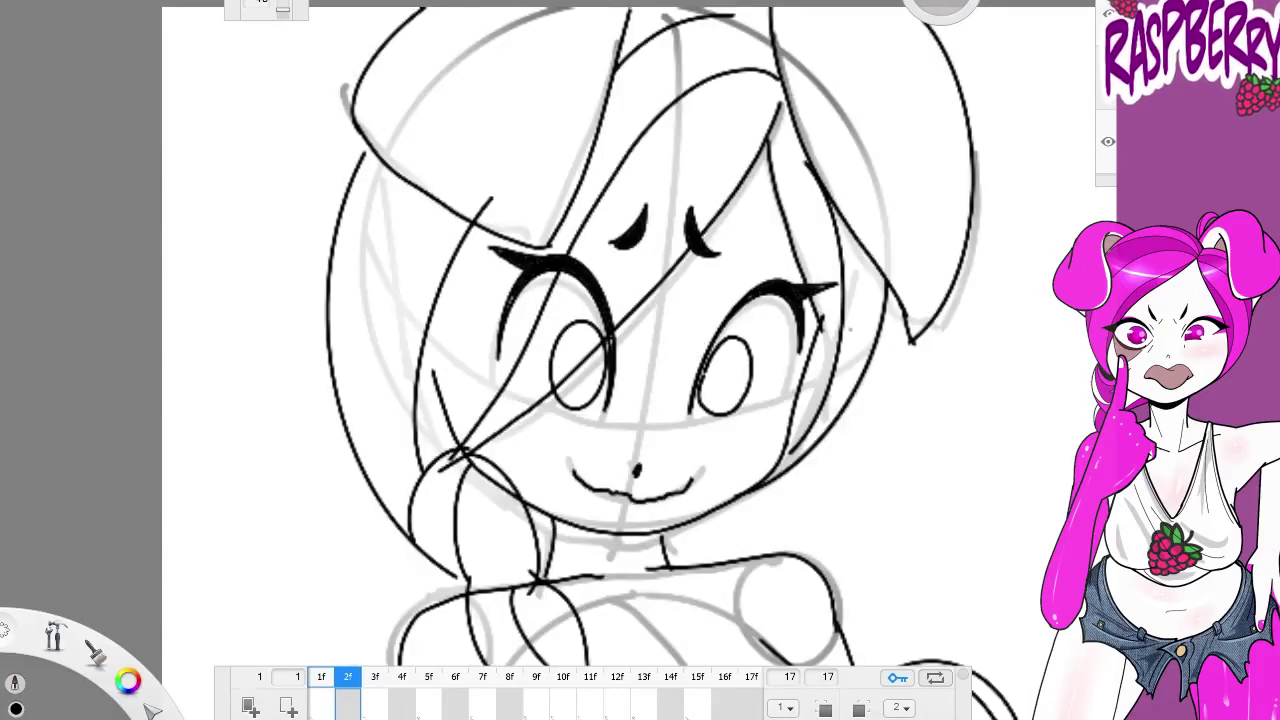
key("period")
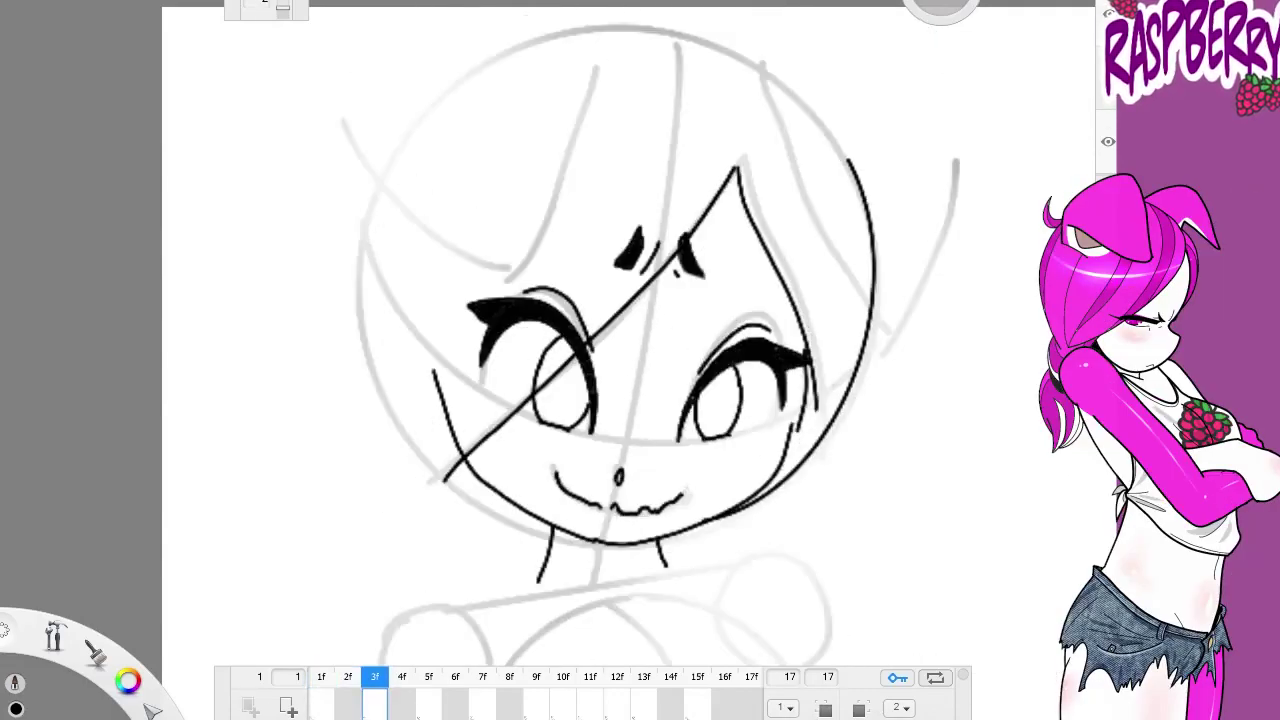
key("period")
Ink both floppy ears around the head on frame 3
scroll(640, 360, "down", 1)
left_click_drag(603, 148, 535, 313)
left_click_drag(535, 313, 413, 238)
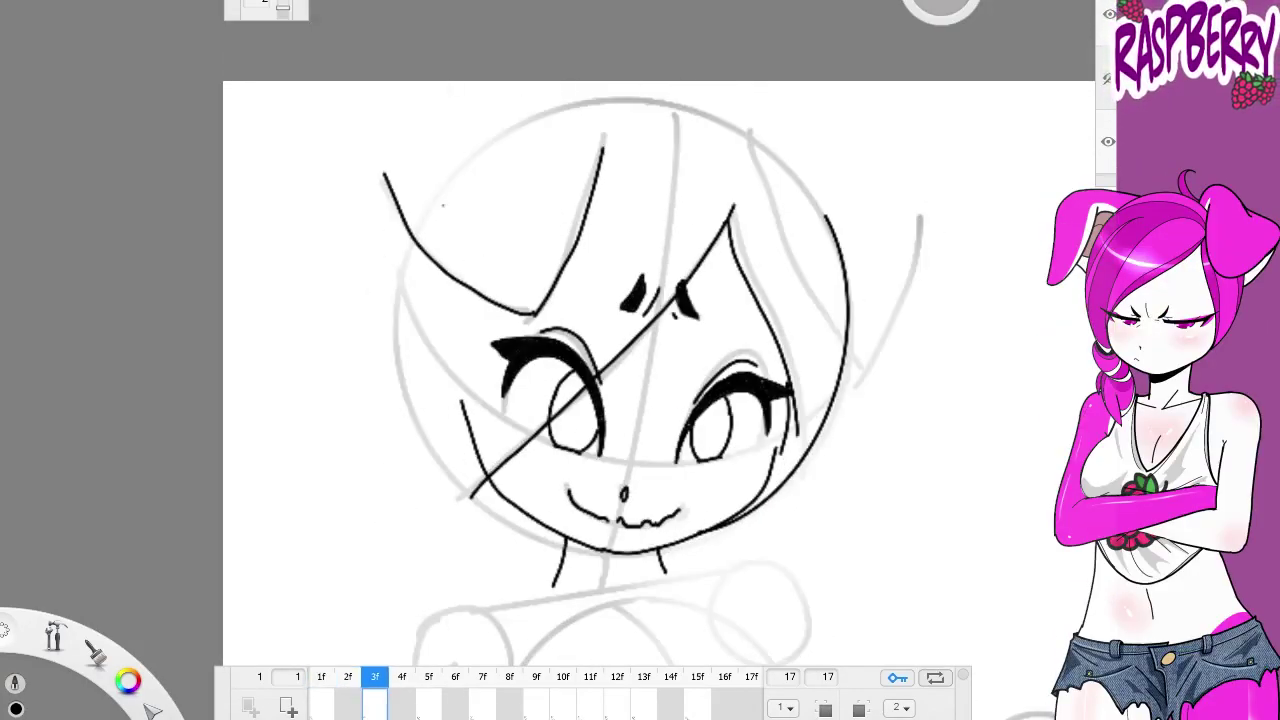
left_click_drag(465, 82, 390, 168)
left_click_drag(750, 132, 858, 380)
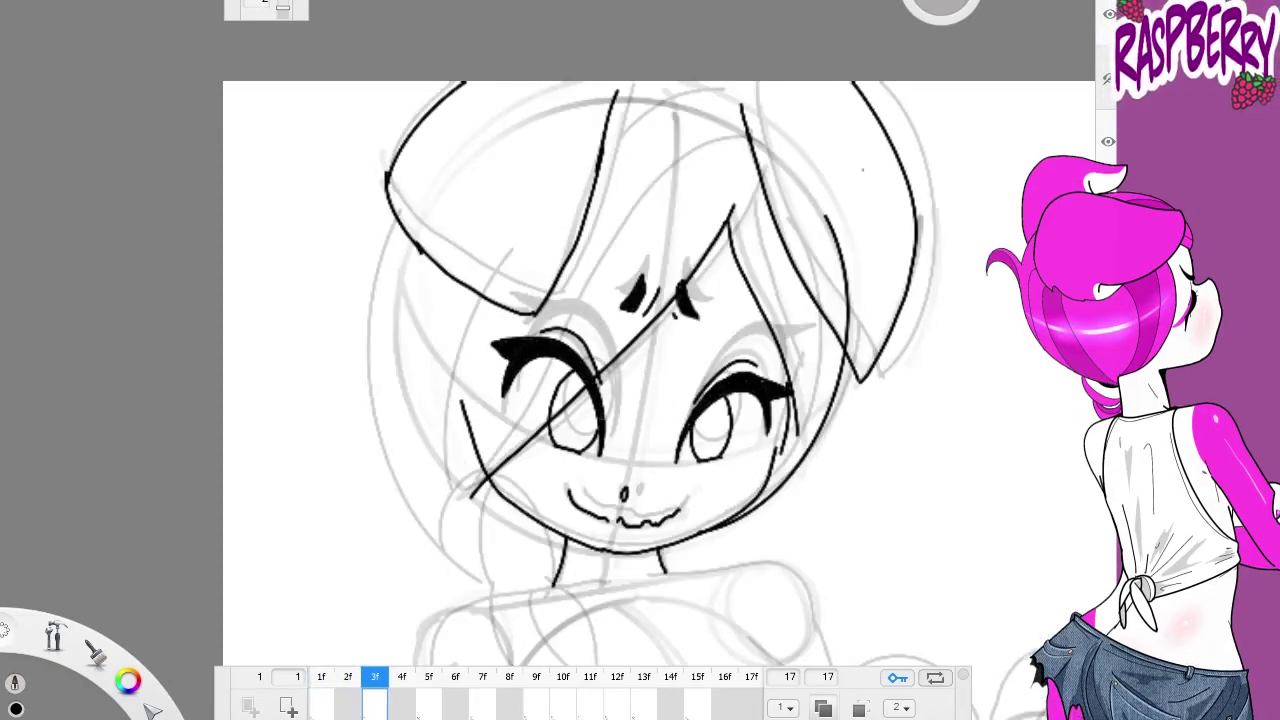
Ink the crown hair strands, the long outer hair outline and the start of the braid on frame 3, comparing with frame 2
left_click_drag(610, 114, 744, 111)
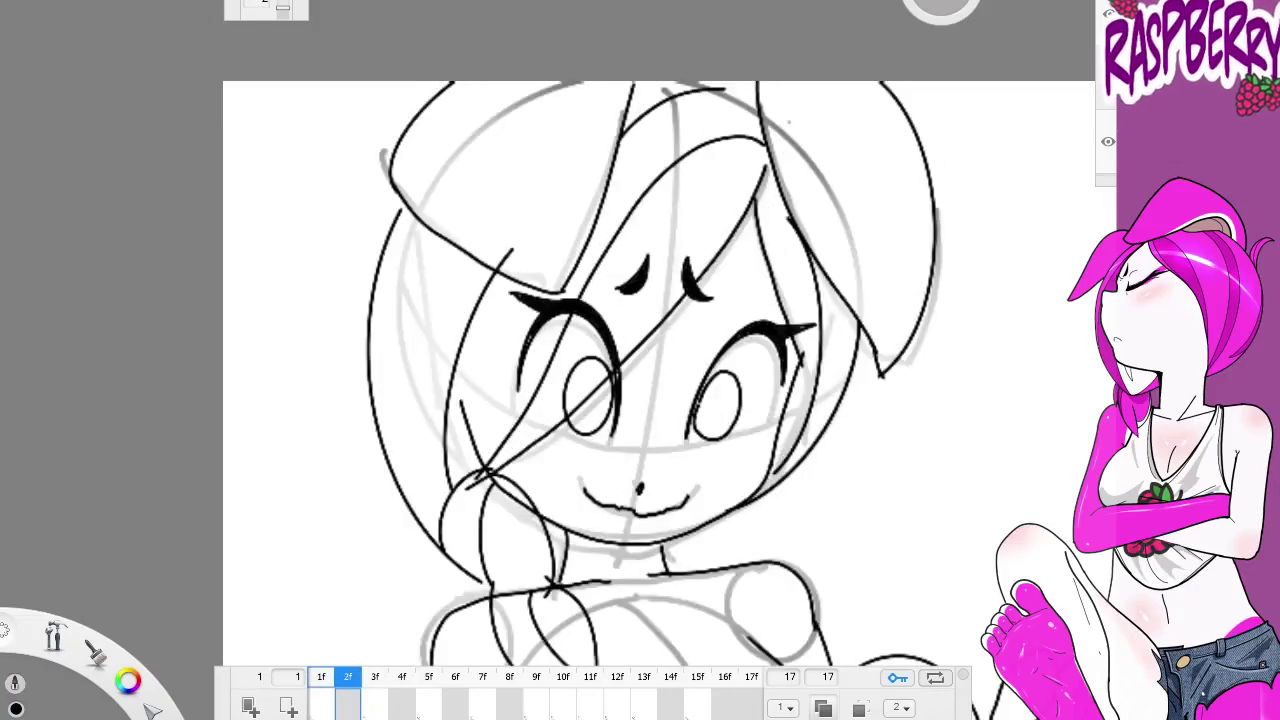
left_click_drag(388, 225, 440, 540)
scroll(640, 360, "down", 2)
scroll(640, 360, "down", 1)
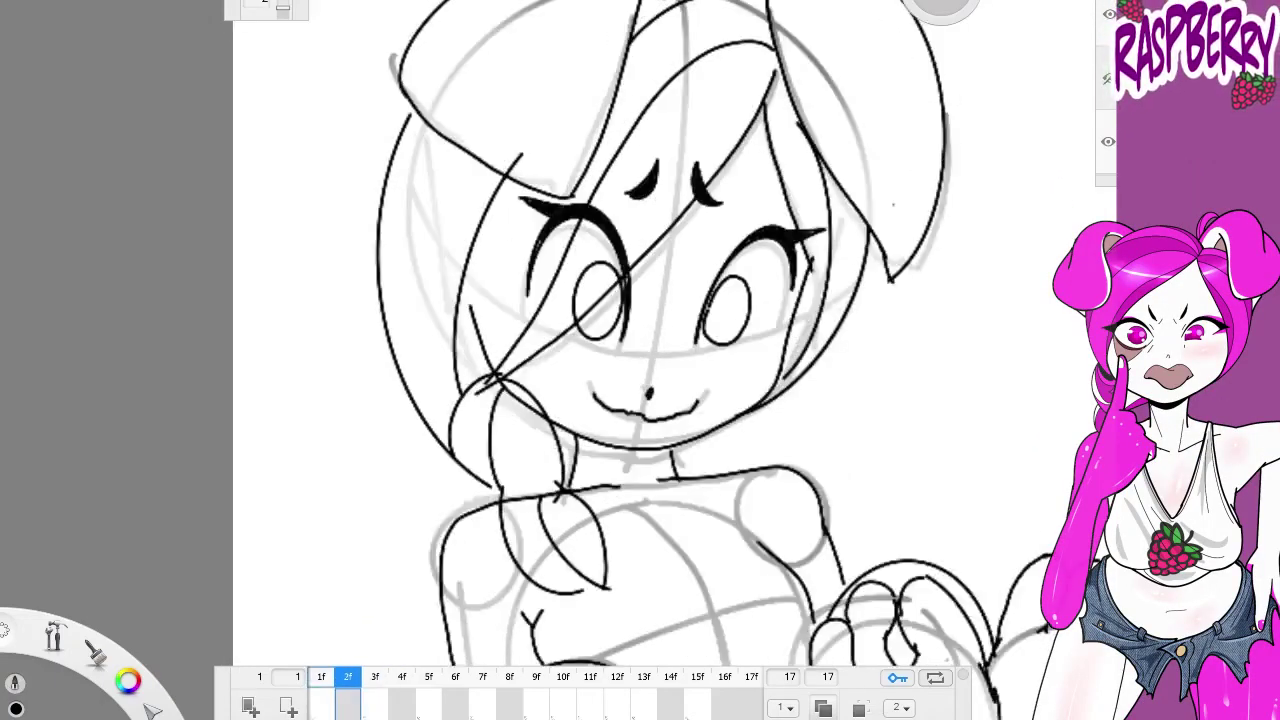
Erase the sideways lash wings on frame 3 and redraw them as solid points angled upward
scroll(731, 273, "up", 3)
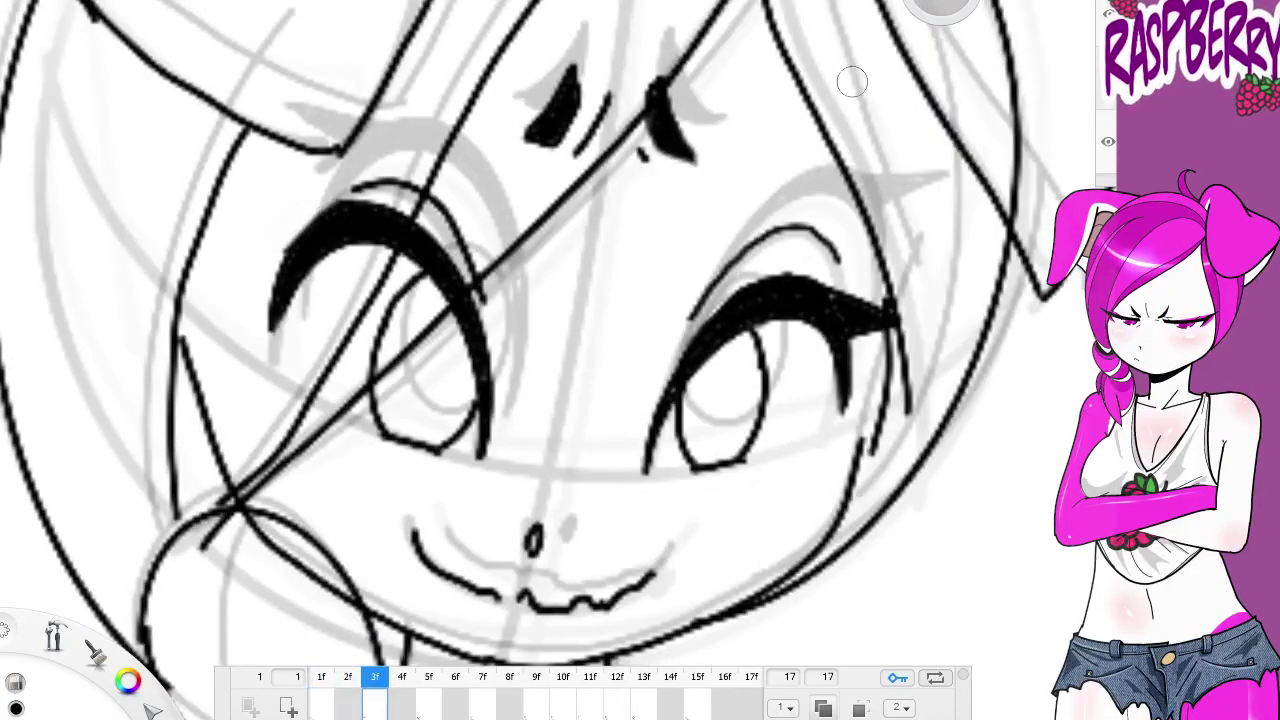
left_click_drag(822, 278, 870, 236)
left_click_drag(350, 215, 296, 134)
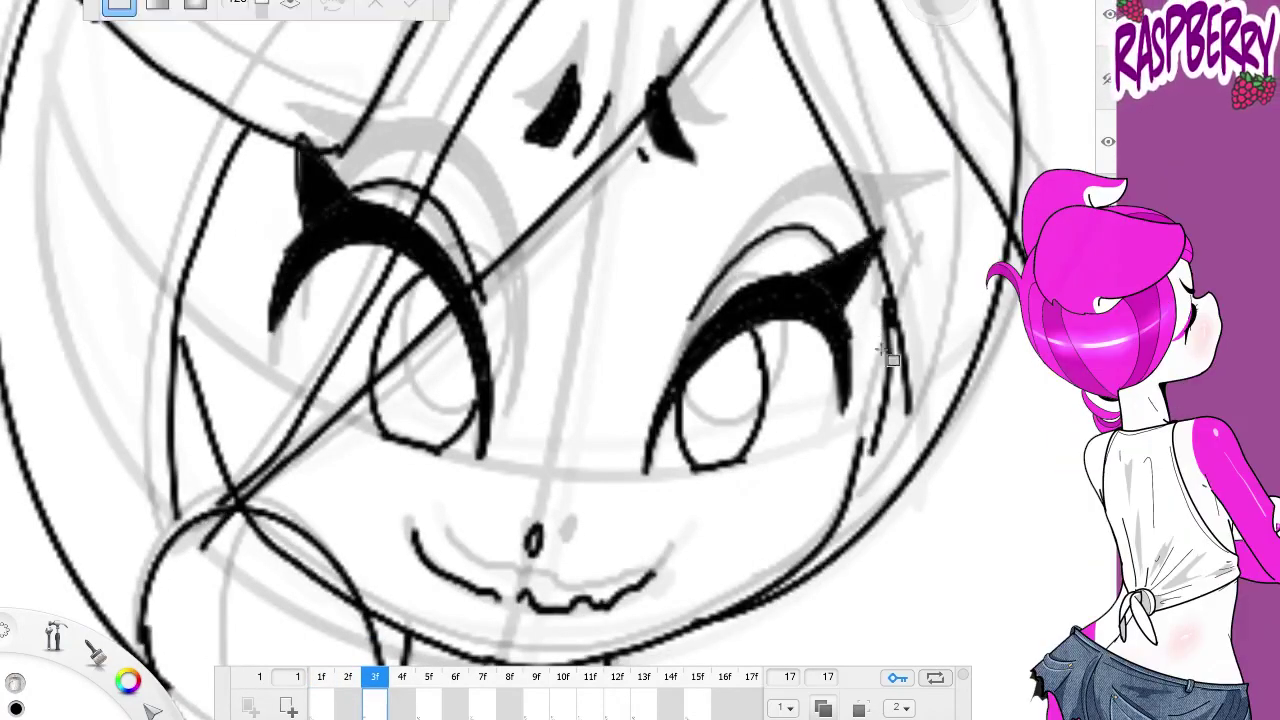
scroll(798, 412, "down", 3)
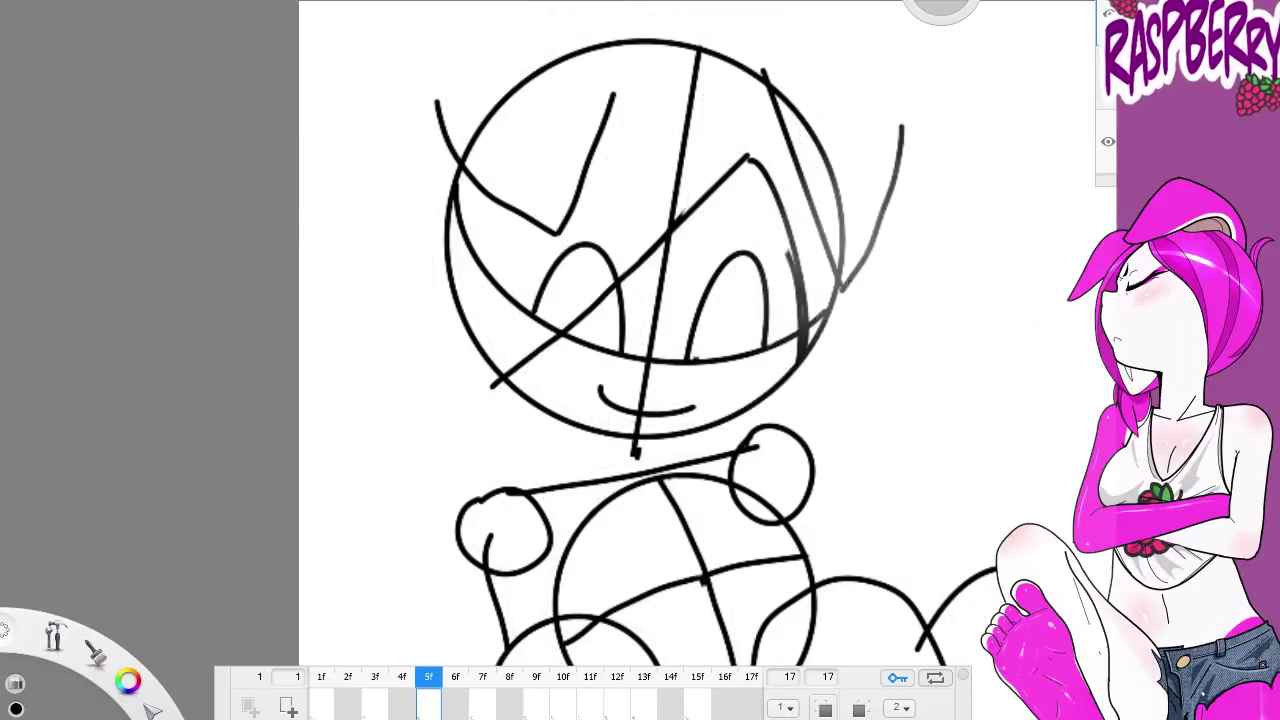
Lighten the construction sketch on frame 5 and ink the upper and lower lids of both half-closed eyes
scroll(640, 360, "down", 3)
scroll(640, 360, "up", 4)
scroll(640, 360, "down", 1)
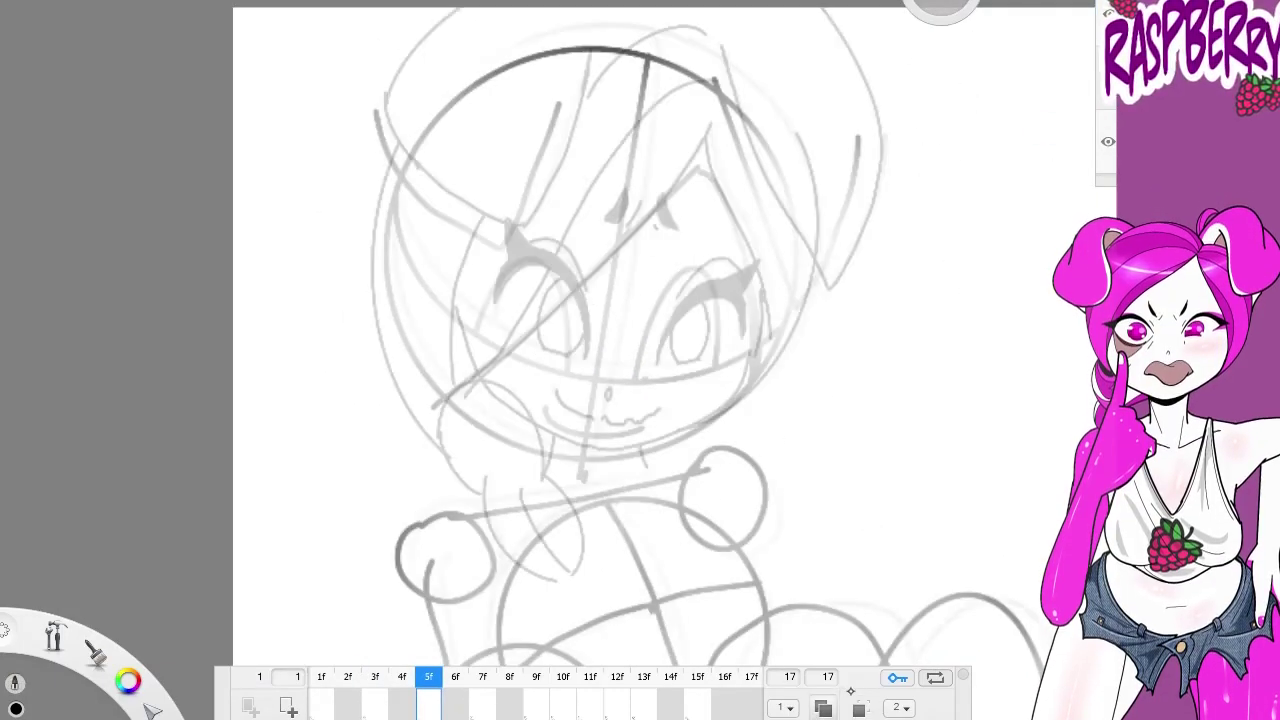
scroll(640, 360, "up", 2)
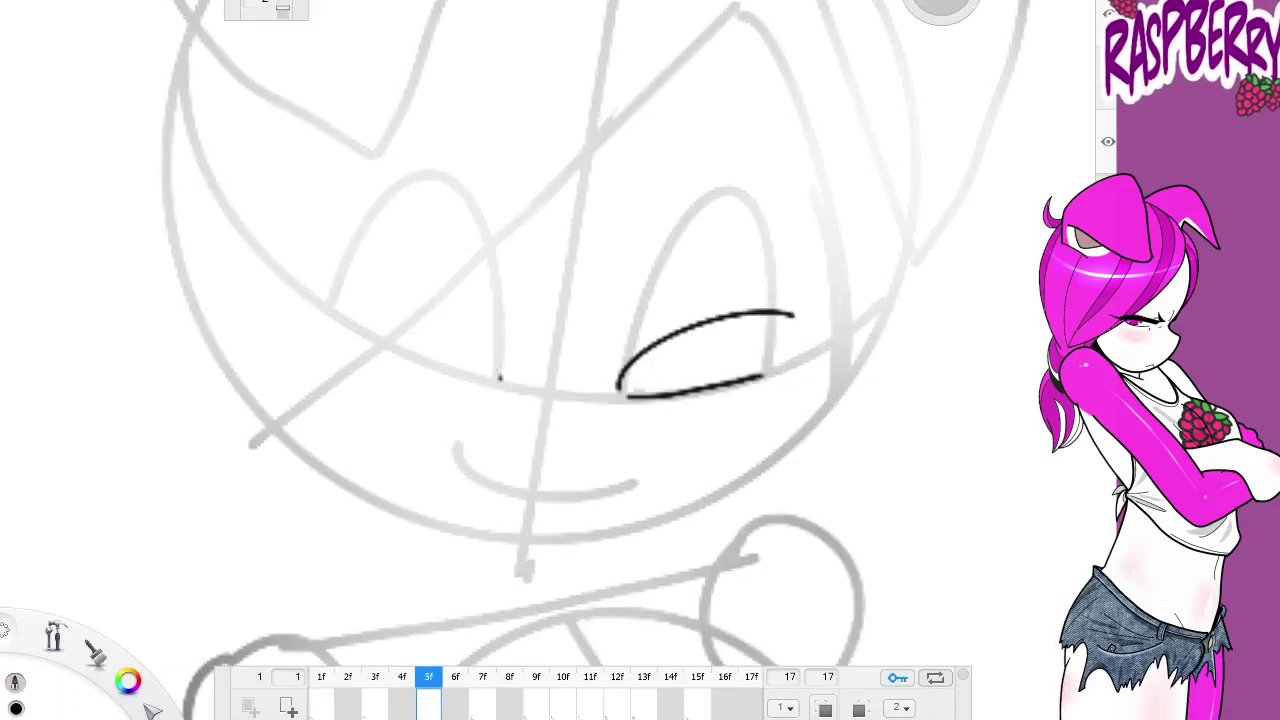
left_click_drag(318, 272, 500, 378)
left_click_drag(368, 333, 472, 380)
Ink the partly covered irises, the small nose and the wavy mouth on frame 5
left_click_drag(722, 322, 716, 386)
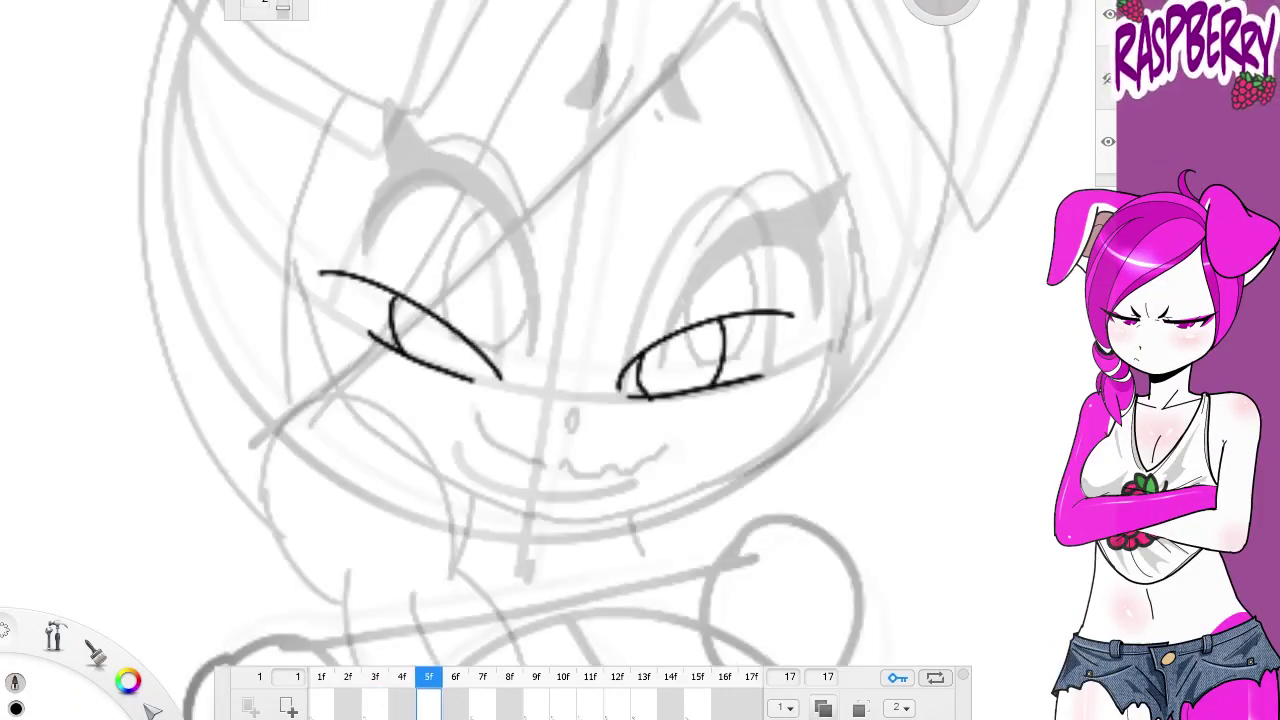
left_click_drag(456, 328, 466, 378)
left_click_drag(538, 432, 540, 456)
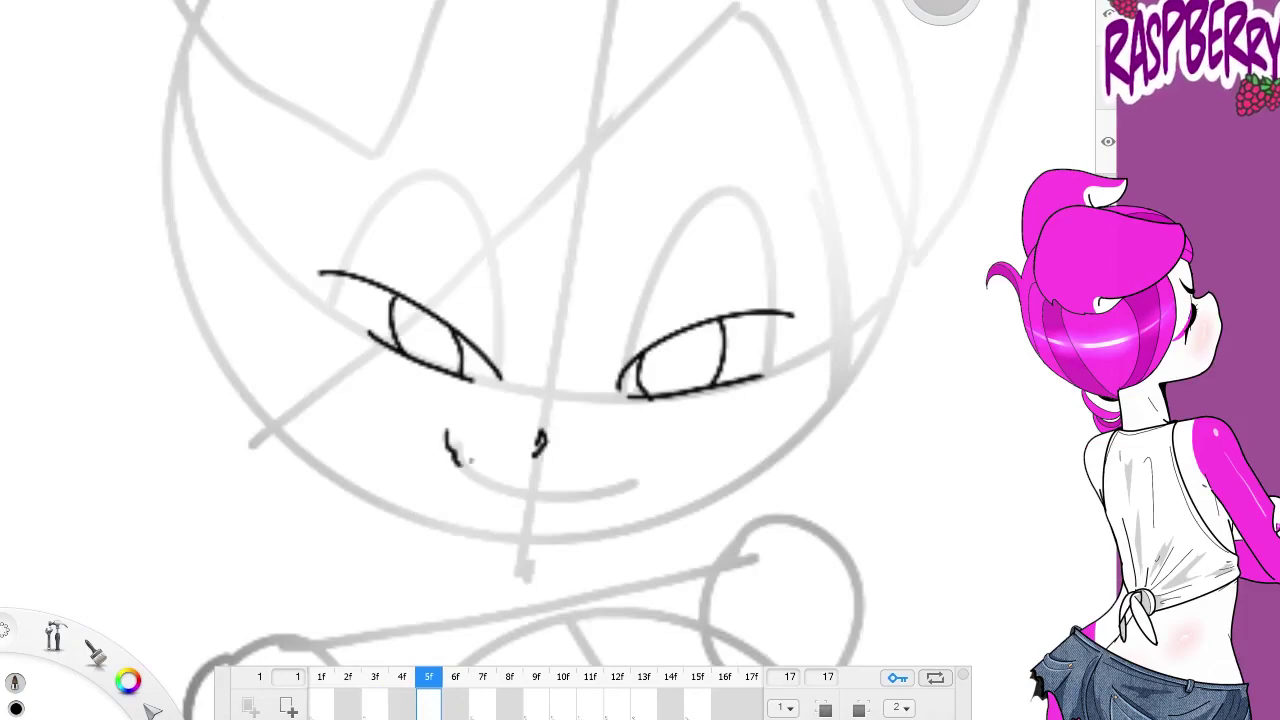
left_click_drag(606, 490, 640, 479)
Ink a thick black upper lash with an upward-pointing wing on frame 5's eye farther from the braid, with onion skin shown
left_click_drag(620, 366, 728, 292)
left_click_drag(635, 345, 805, 322)
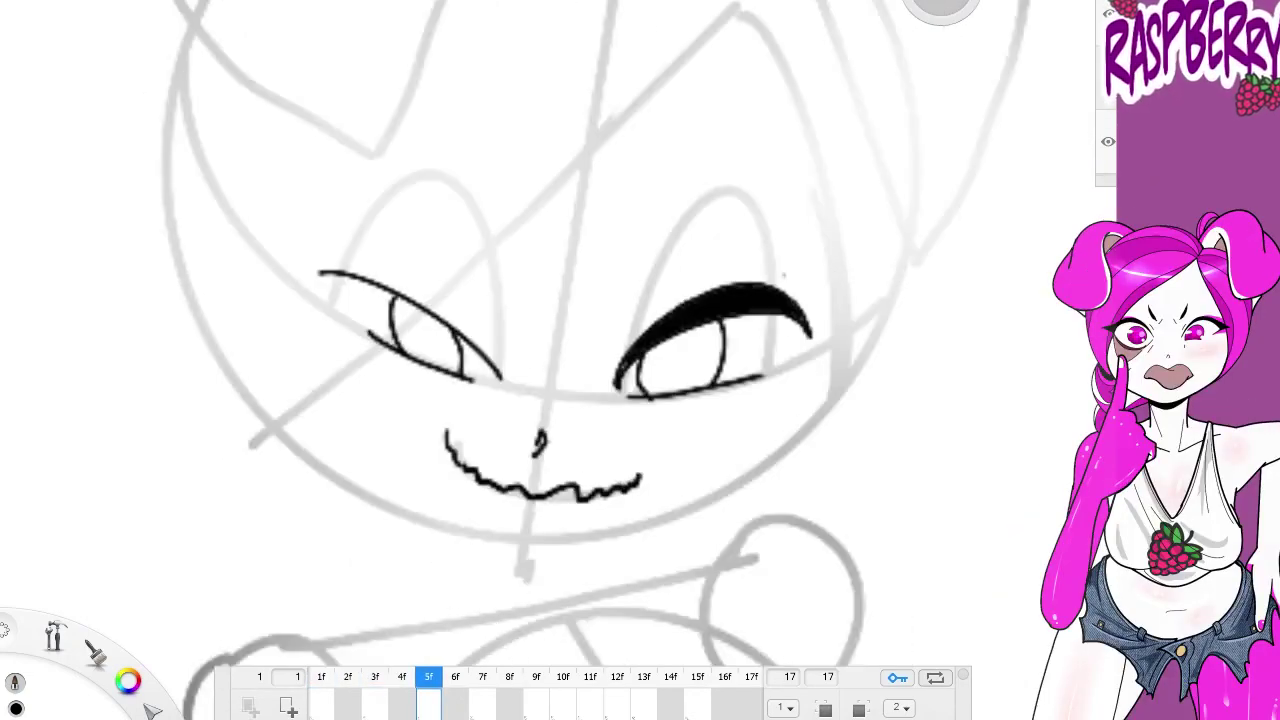
left_click(824, 709)
left_click_drag(745, 282, 782, 222)
Ink the solid braid-side lash and its pointed wing on frame 5, add both eyelid creases, and compare with frame 3
left_click_drag(372, 256, 500, 378)
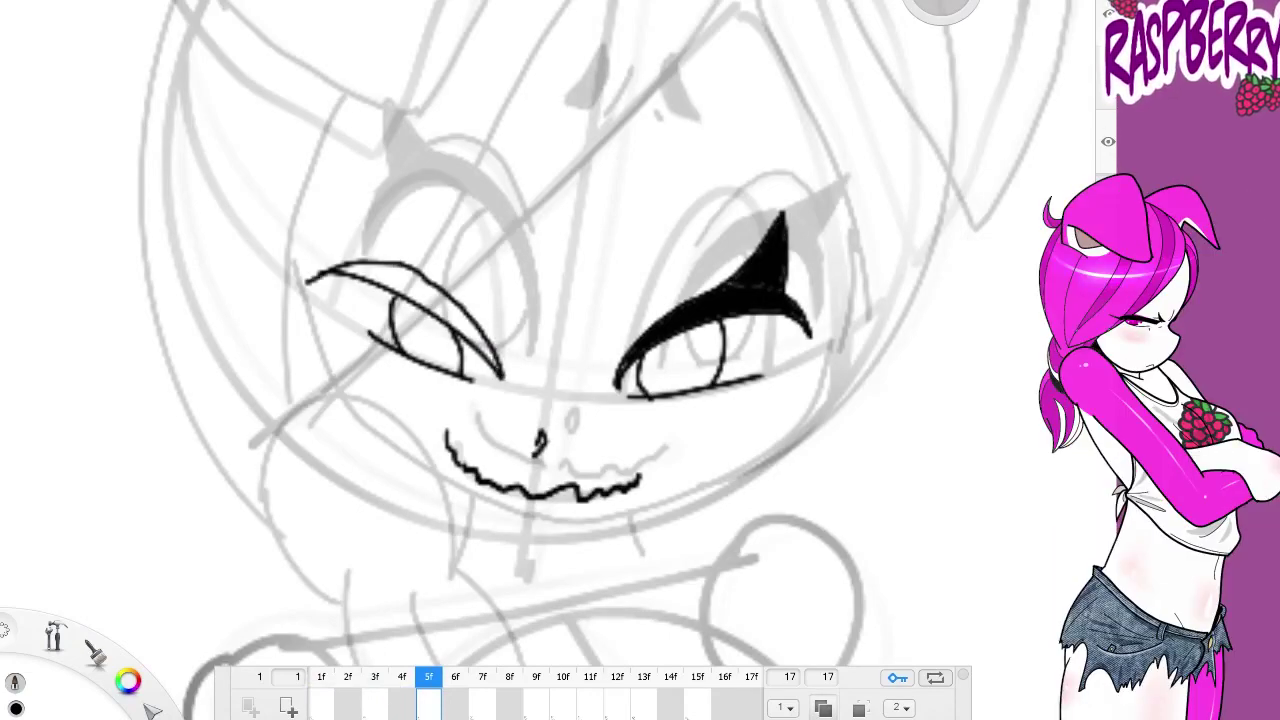
left_click_drag(305, 280, 500, 372)
left_click_drag(368, 265, 385, 185)
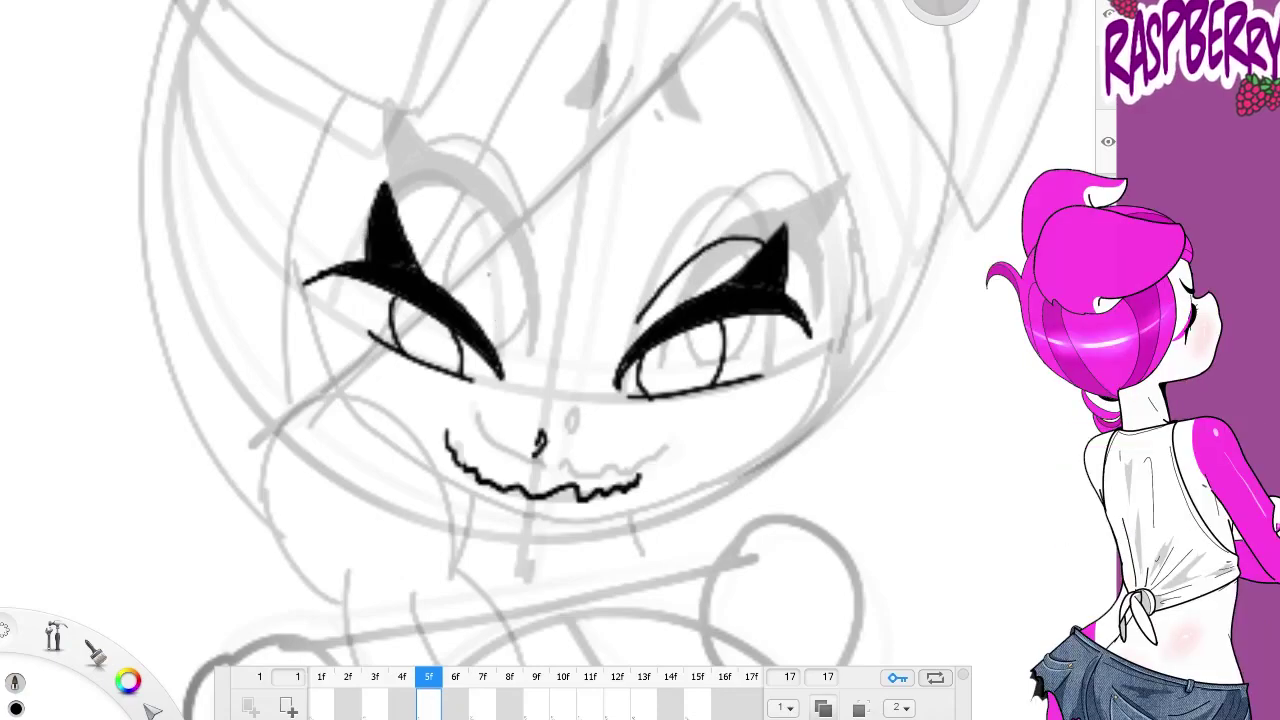
left_click_drag(345, 232, 497, 325)
left_click(375, 677)
left_click(428, 677)
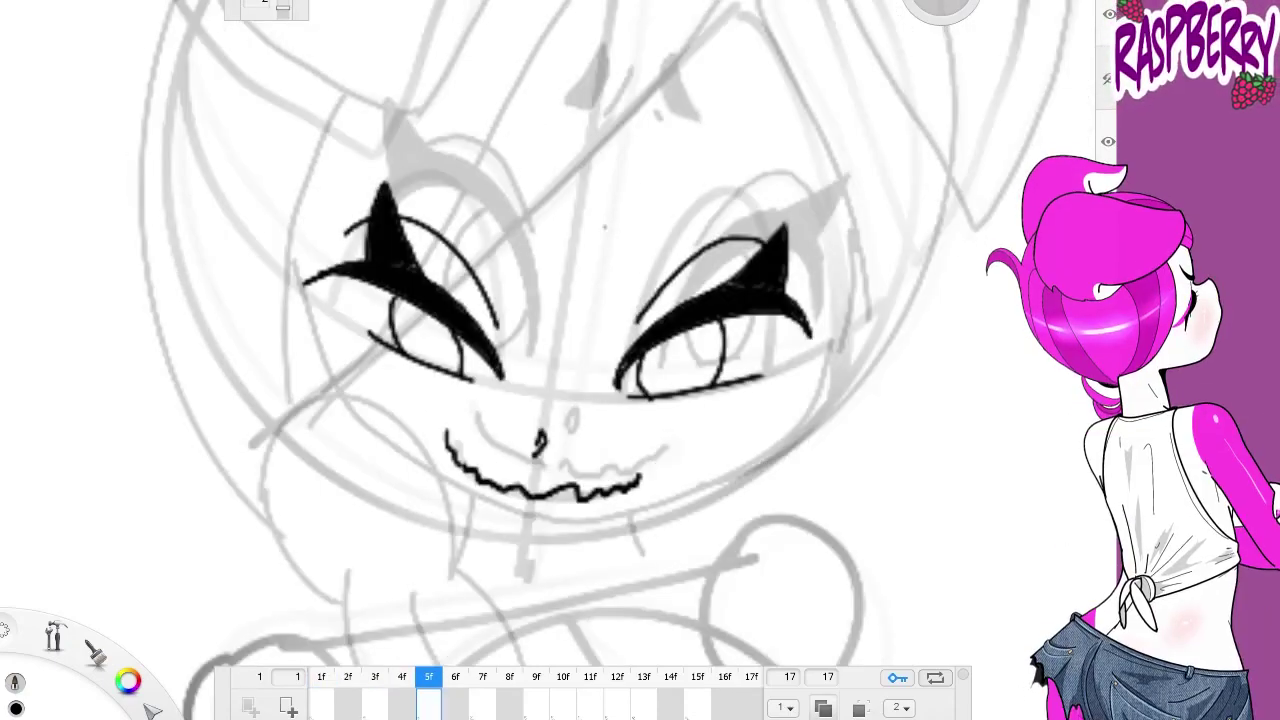
Ink solid black eyebrows with furrow lines between them on frame 5
left_click_drag(492, 233, 563, 205)
left_click_drag(590, 208, 658, 256)
mouse_move(578, 222)
left_mouse_down()
mouse_move(593, 270)
mouse_move(800, 300)
left_mouse_up()
Flip through frames 3 to 5 to compare the faces, and ink the cheek and jaw contour on frame 5
left_click(375, 677)
left_click(401, 677)
left_click(428, 677)
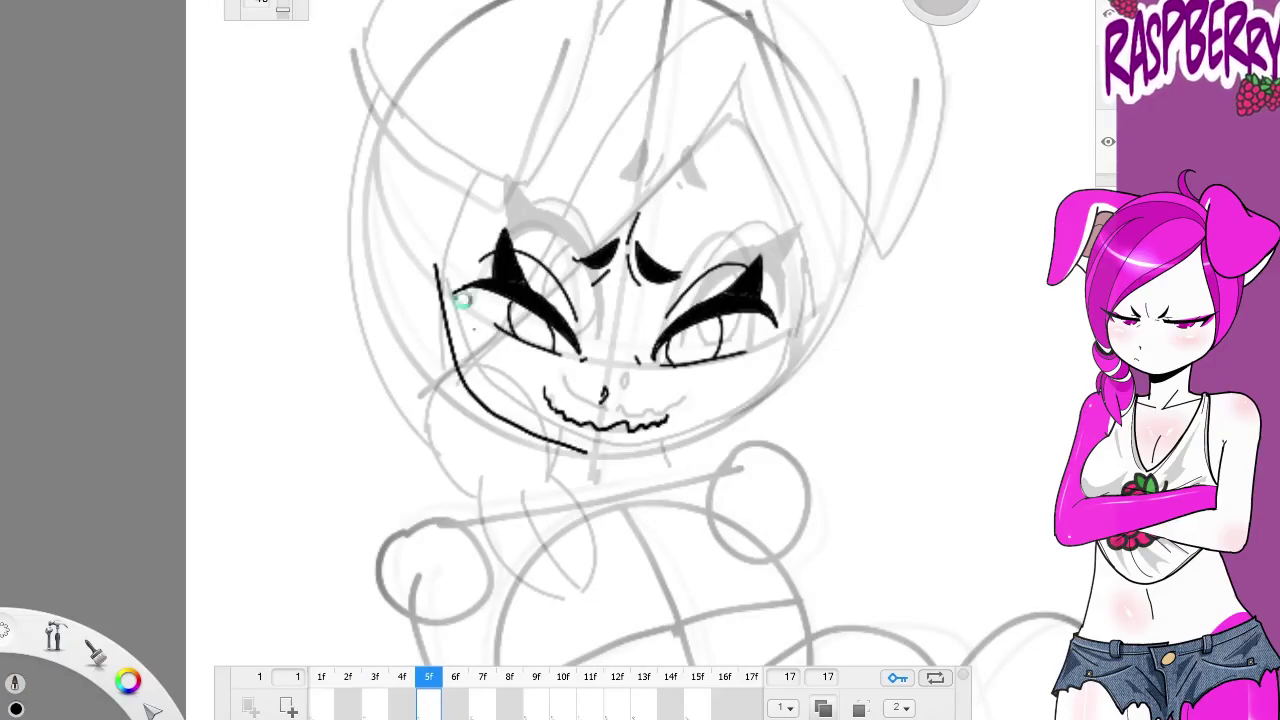
mouse_move(440, 285)
left_mouse_down()
mouse_move(704, 438)
mouse_move(807, 266)
left_mouse_up()
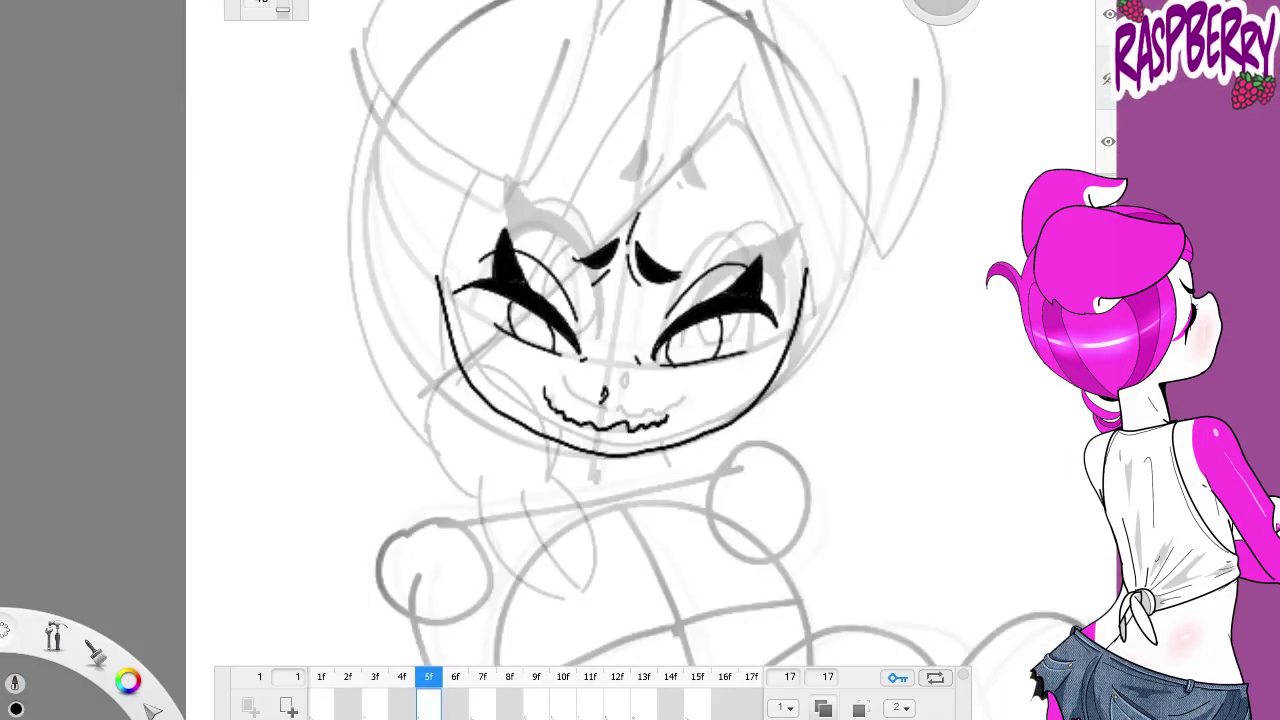
Ink the neck lines, the peaked diagonal fringe and the first lower outlines of both drooping ears on frame 5
mouse_move(446, 320)
left_mouse_down()
mouse_move(546, 438)
mouse_move(546, 487)
left_mouse_up()
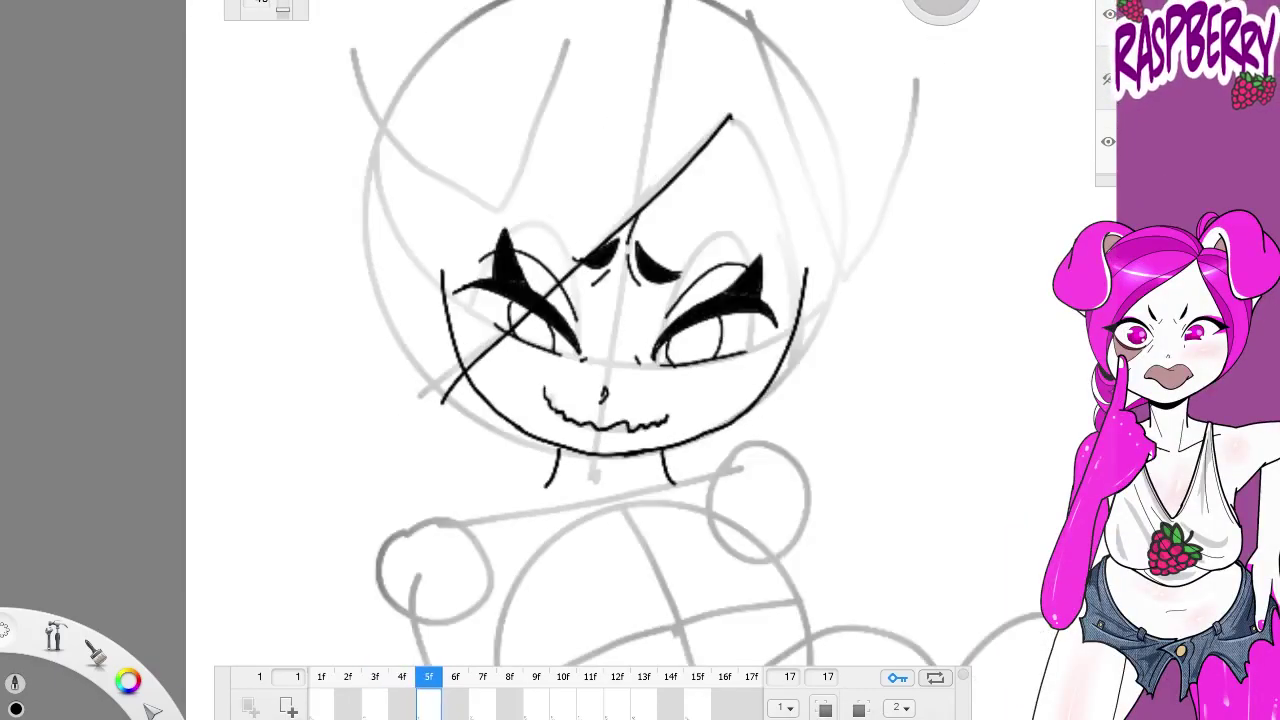
left_click_drag(640, 300, 632, 360)
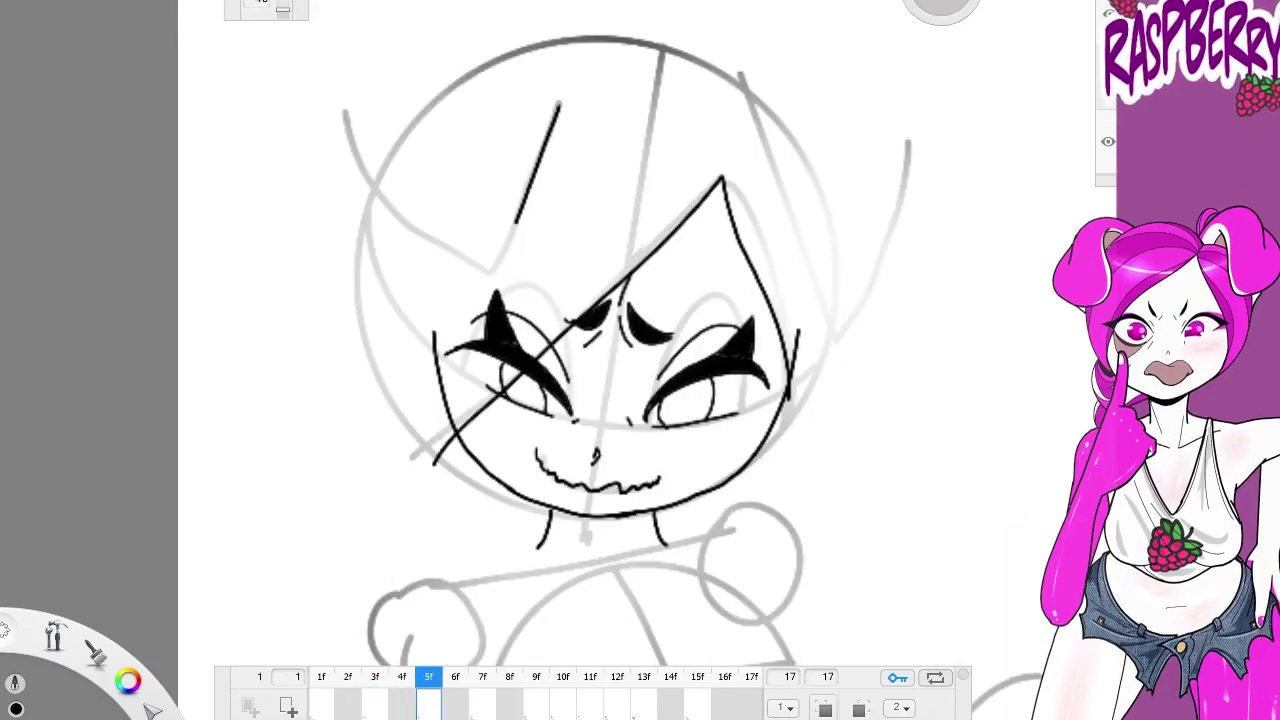
left_click_drag(560, 100, 348, 62)
left_click_drag(740, 75, 910, 125)
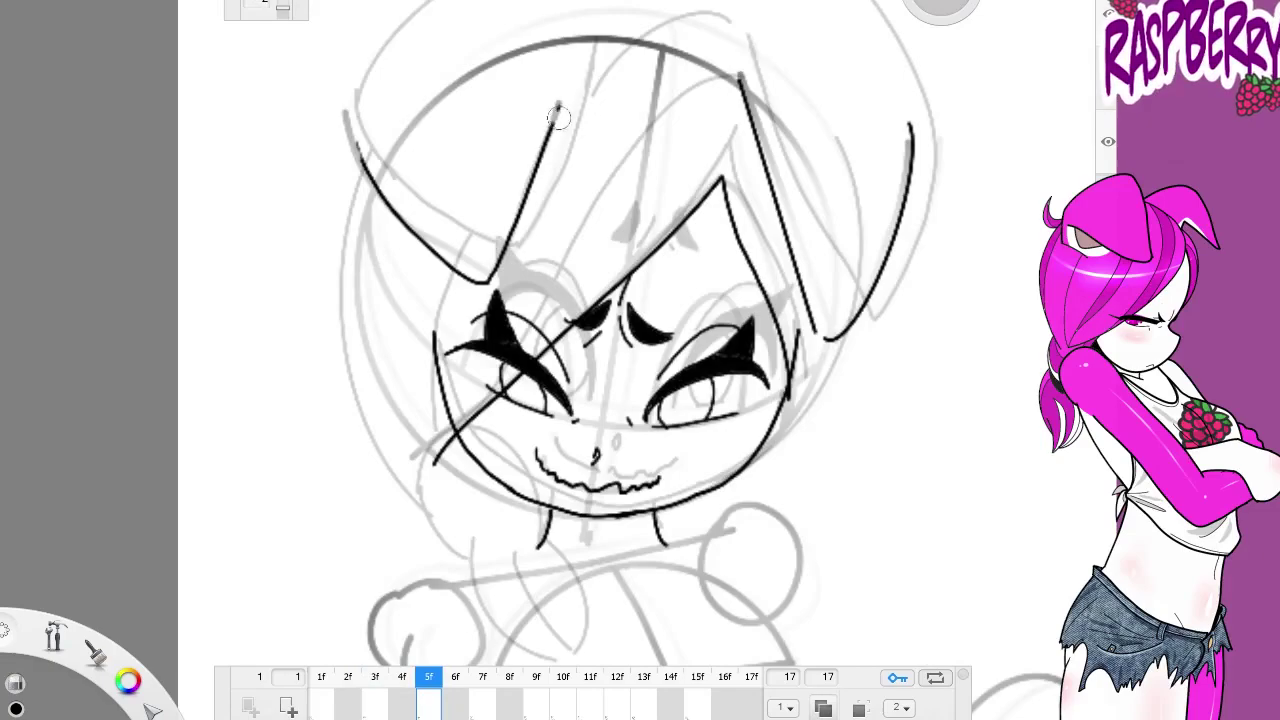
Redraw both ears' inner edges as curves on frame 5, comparing them with frame 4
key("ctrl+z")
left_click_drag(581, 95, 490, 278)
left_click(401, 677)
left_click(428, 677)
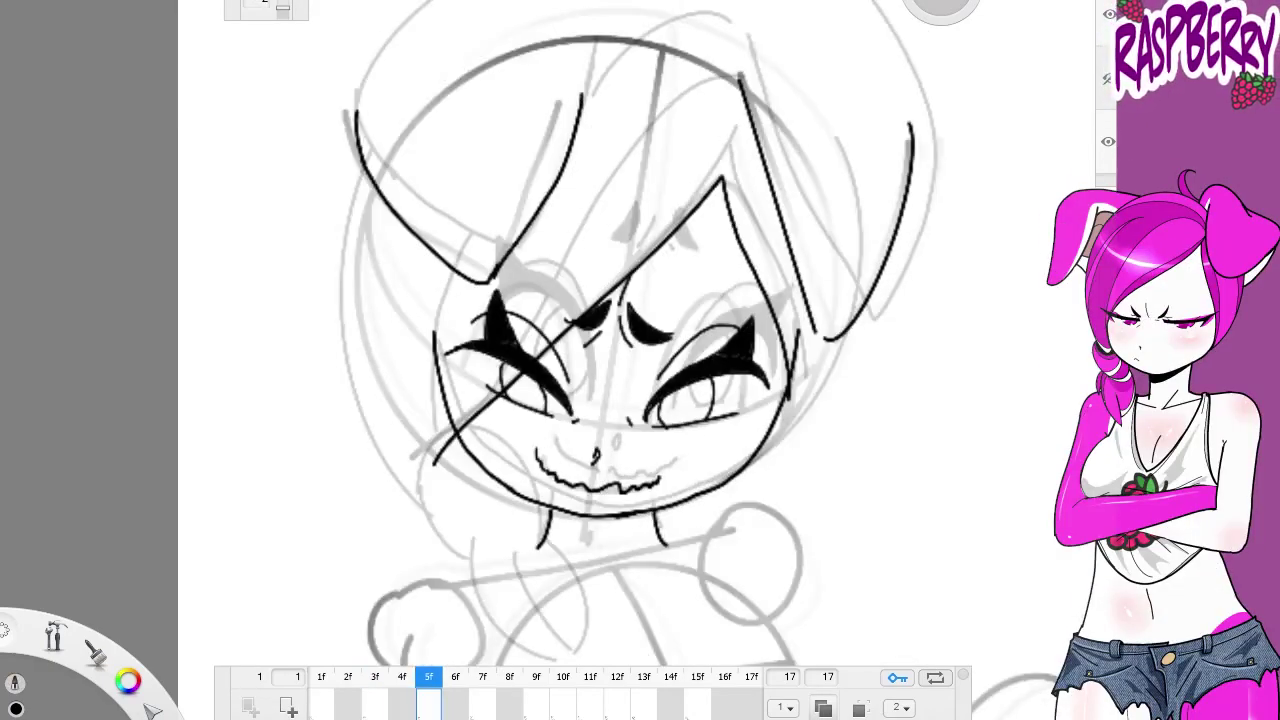
left_click(401, 677)
left_click(428, 677)
mouse_move(740, 78)
left_mouse_down()
mouse_move(815, 332)
mouse_move(760, 460)
left_mouse_up()
left_click(401, 677)
left_click(428, 677)
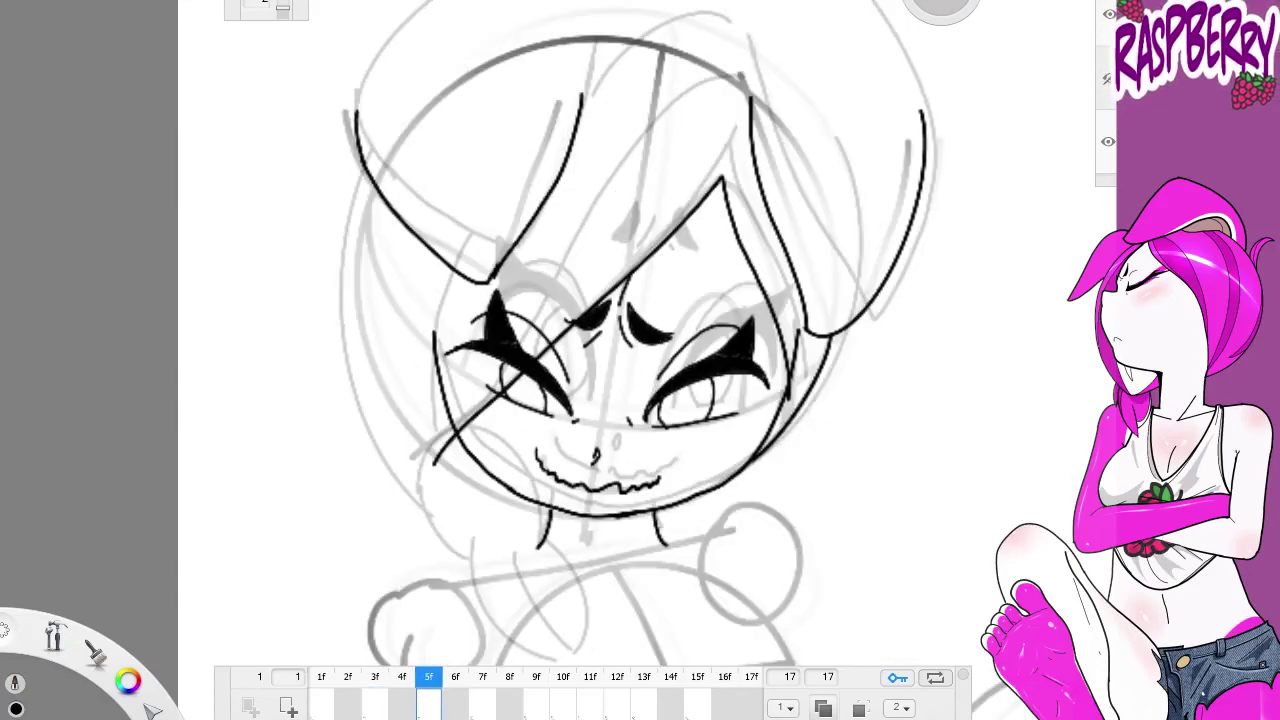
Ink the braid-side hair contour and the braid with its forked tip on frame 5, checking against earlier frames
left_click_drag(355, 175, 435, 510)
left_click_drag(640, 400, 650, 330)
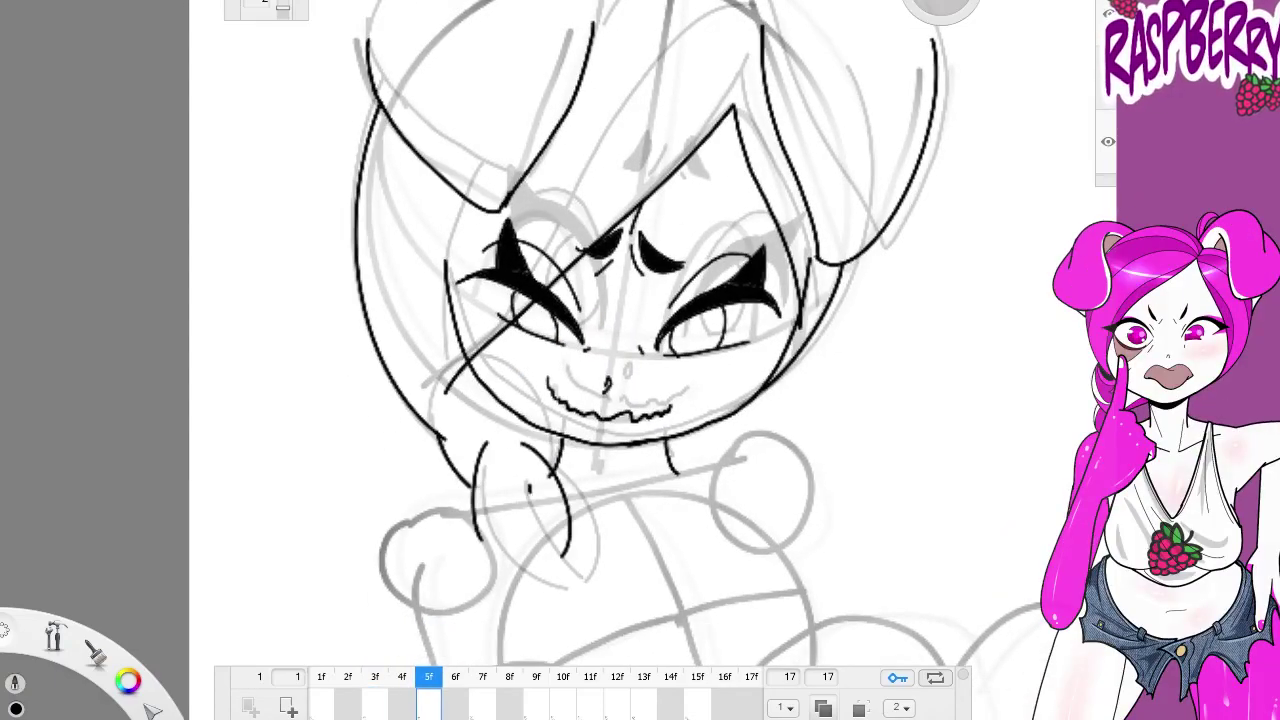
left_click(375, 677)
left_click(428, 677)
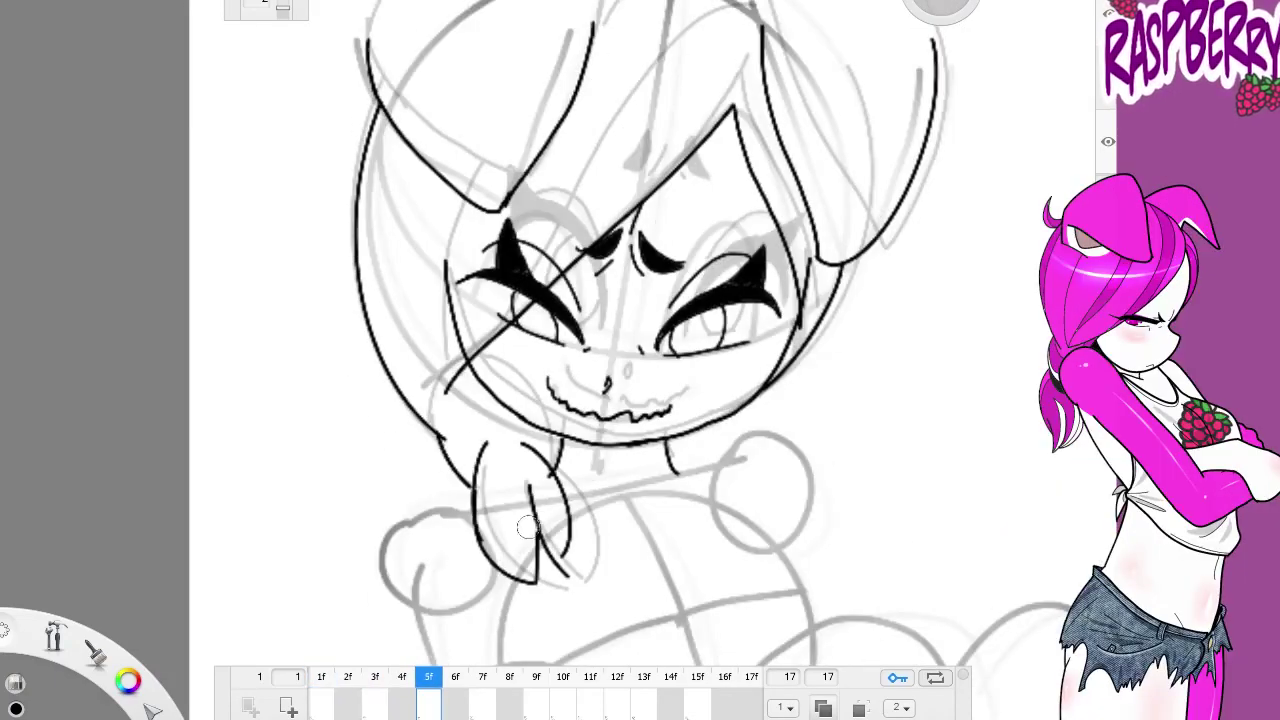
left_click_drag(470, 455, 525, 570)
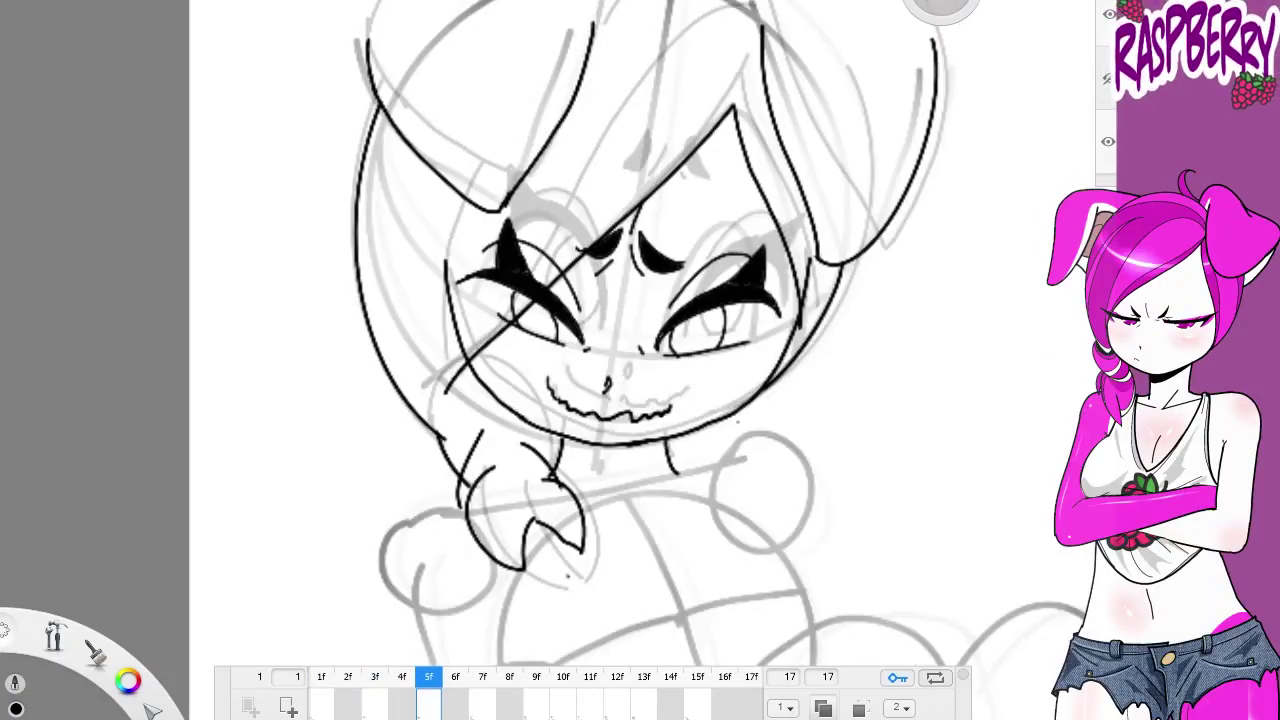
left_click(401, 677)
left_click_drag(640, 400, 645, 510)
left_click(428, 677)
Ink the fringe strands above the forehead and refine the ears' upper outlines on frame 5
mouse_move(588, 200)
left_mouse_down()
mouse_move(710, 92)
mouse_move(766, 140)
left_mouse_up()
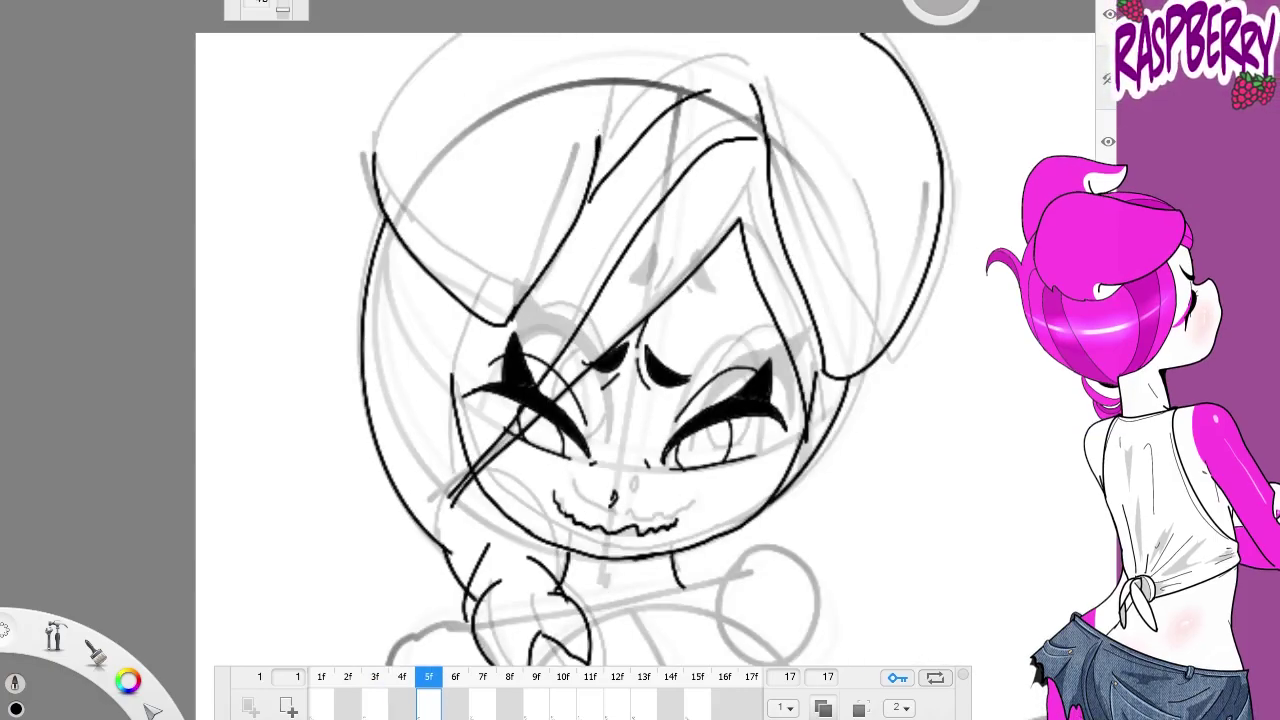
left_click_drag(613, 78, 598, 150)
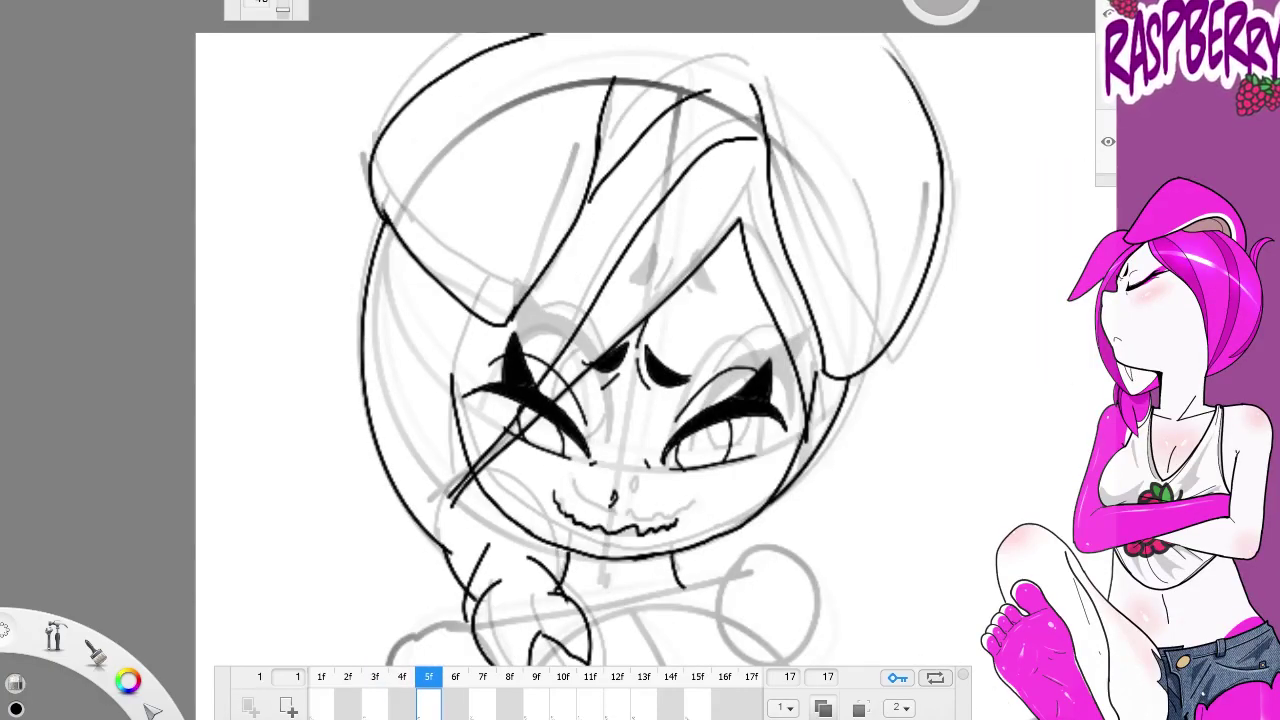
left_click_drag(840, 36, 828, 372)
key("Left")
key("Right")
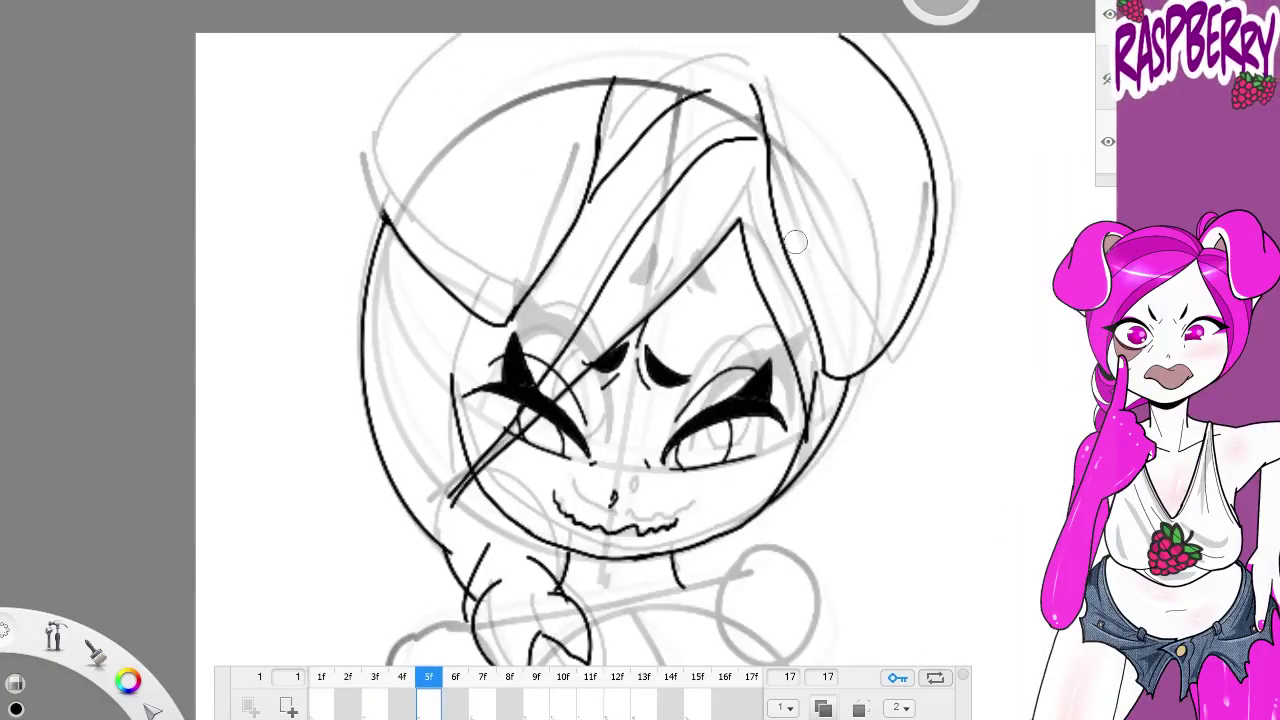
left_click_drag(820, 265, 863, 165)
Flip back and forth through the first frames to compare the drawings, ending on frame 3
key("Left")
key("Left")
key("Right")
key("Left")
key("Left")
key("Left")
key("Right")
key("Right")
key("Right")
key("Right")
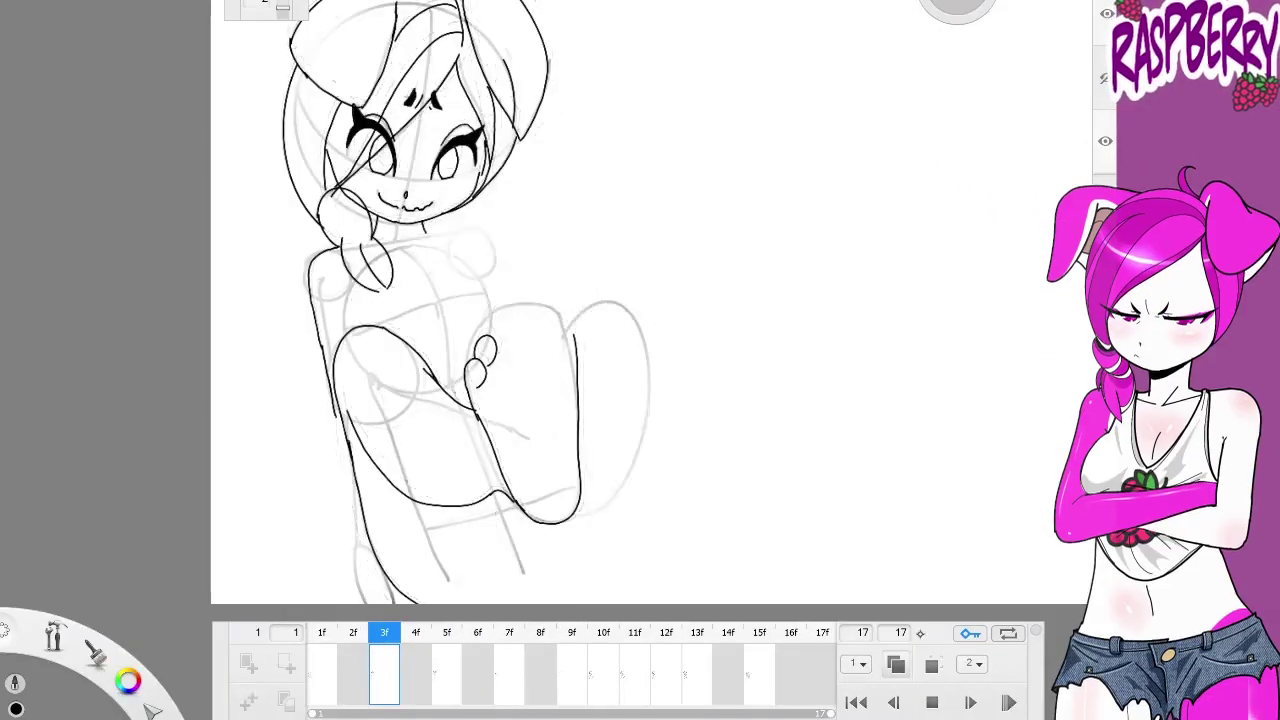
key("Right")
key("Right")
key("Left")
key("Left")
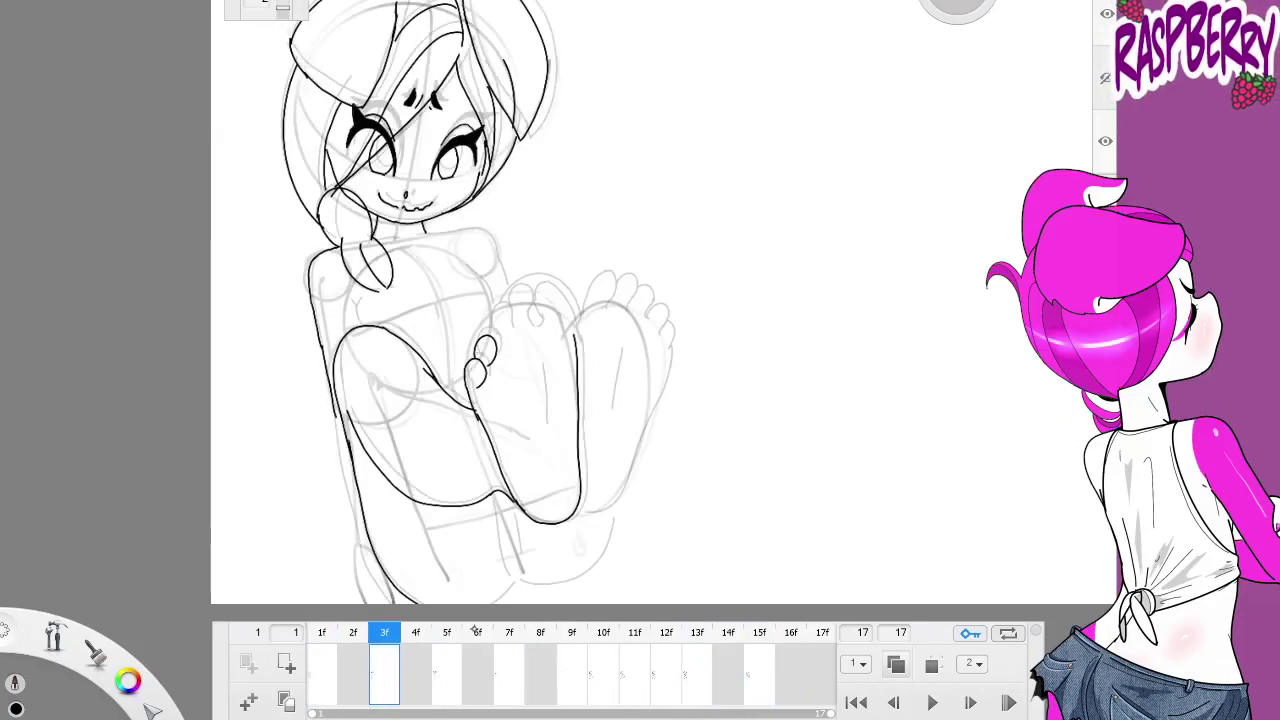
Ink the remaining toes, the upper side edge, toe creases and sole line of the foot nearer the braid on frame 3
scroll(543, 286, "up", 6)
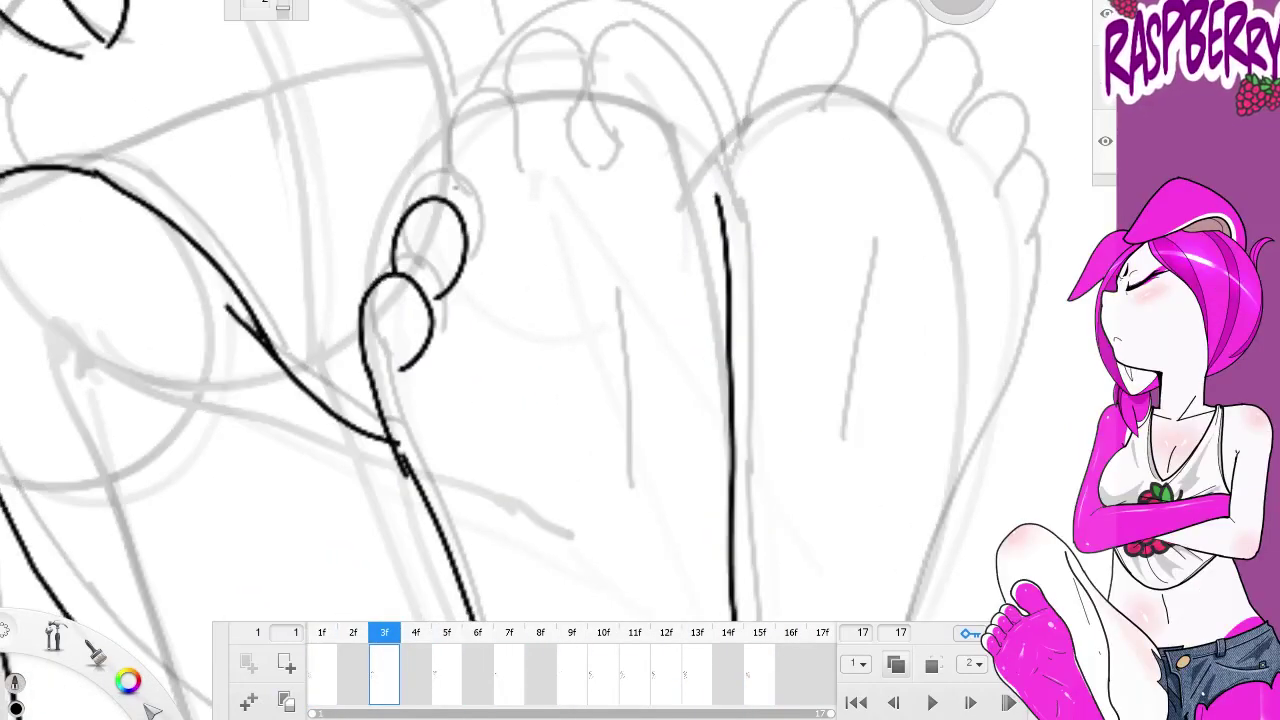
left_click_drag(590, 150, 617, 72)
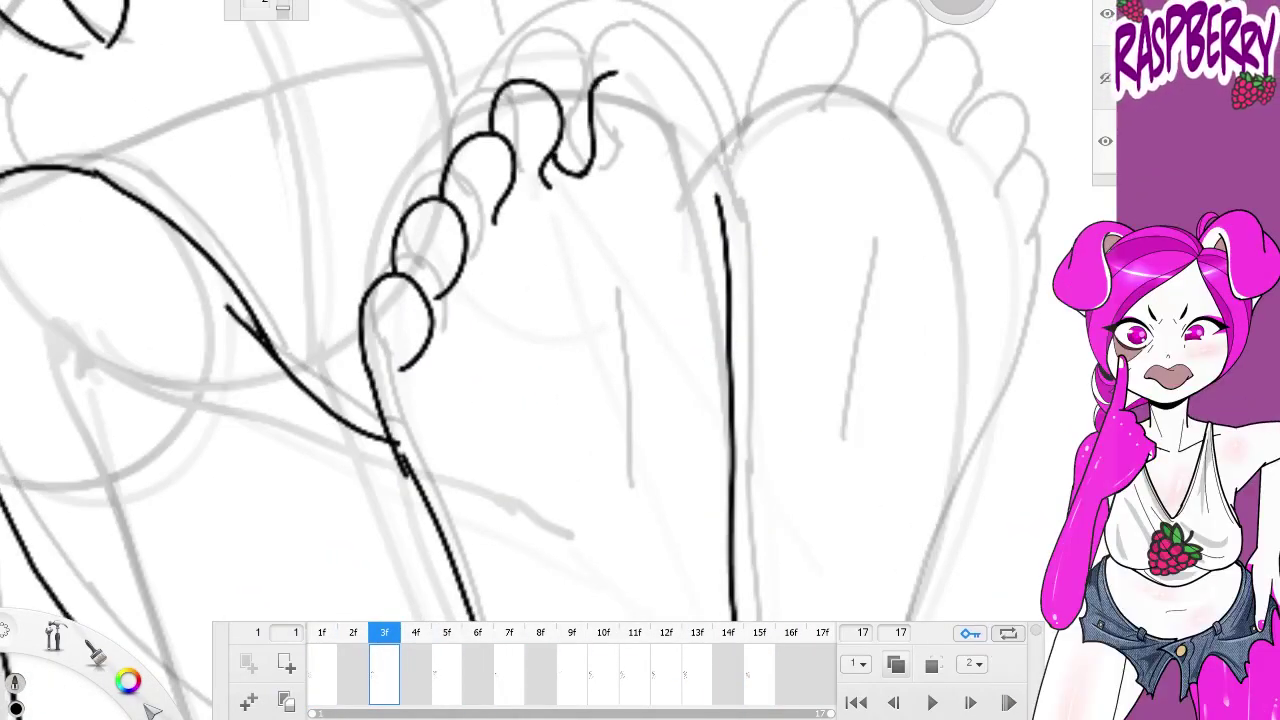
left_click_drag(688, 162, 728, 350)
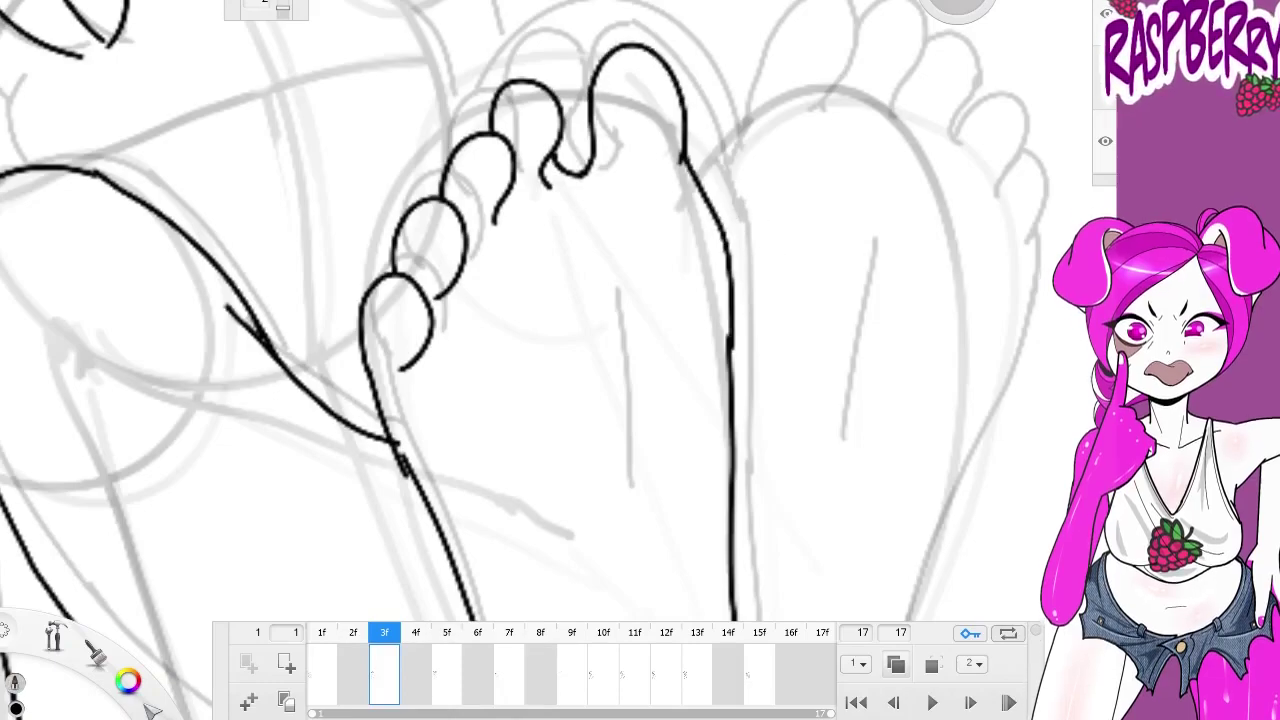
left_click_drag(684, 138, 666, 164)
scroll(634, 220, "down", 4)
left_click_drag(640, 272, 657, 420)
Ink the farther foot's toes, outline, sole line and toe creases on frame 3
scroll(759, 157, "up", 3)
left_click_drag(602, 256, 648, 155)
mouse_move(750, 185)
left_mouse_down()
mouse_move(818, 268)
mouse_move(829, 135)
left_mouse_up()
left_click_drag(800, 300, 735, 485)
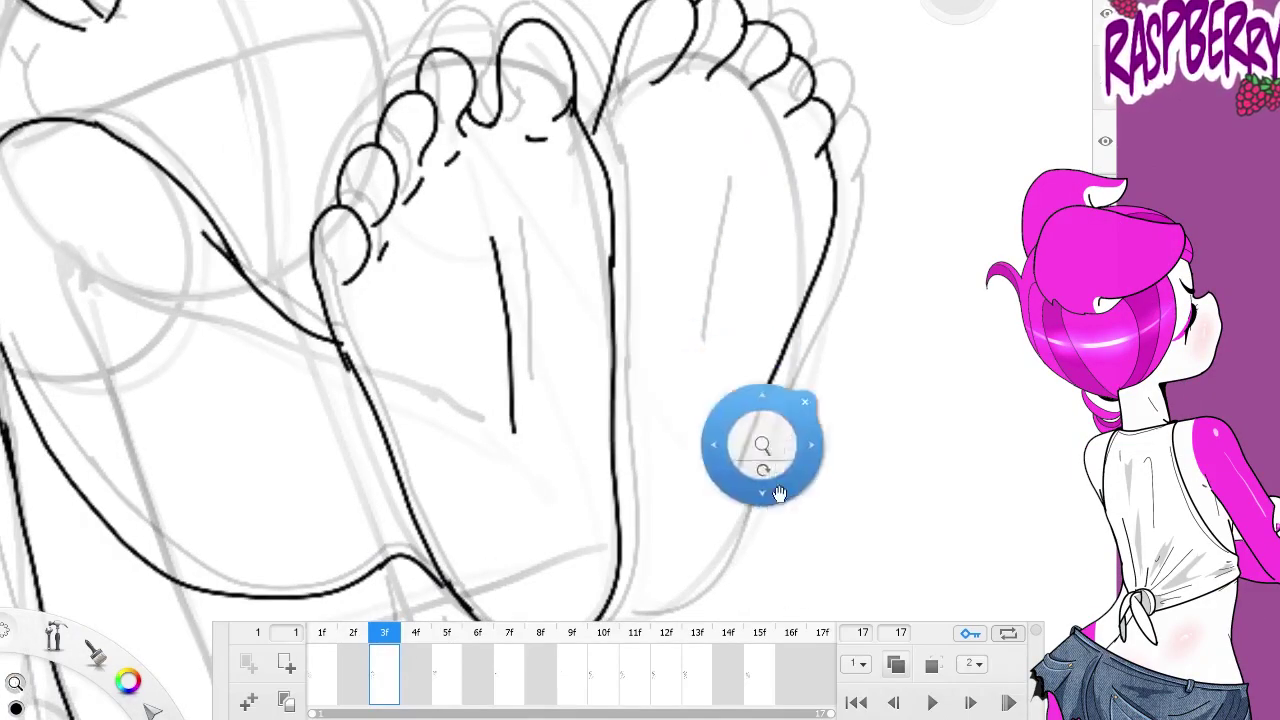
scroll(780, 491, "up", 2)
scroll(700, 300, "down", 2)
left_click_drag(705, 225, 682, 385)
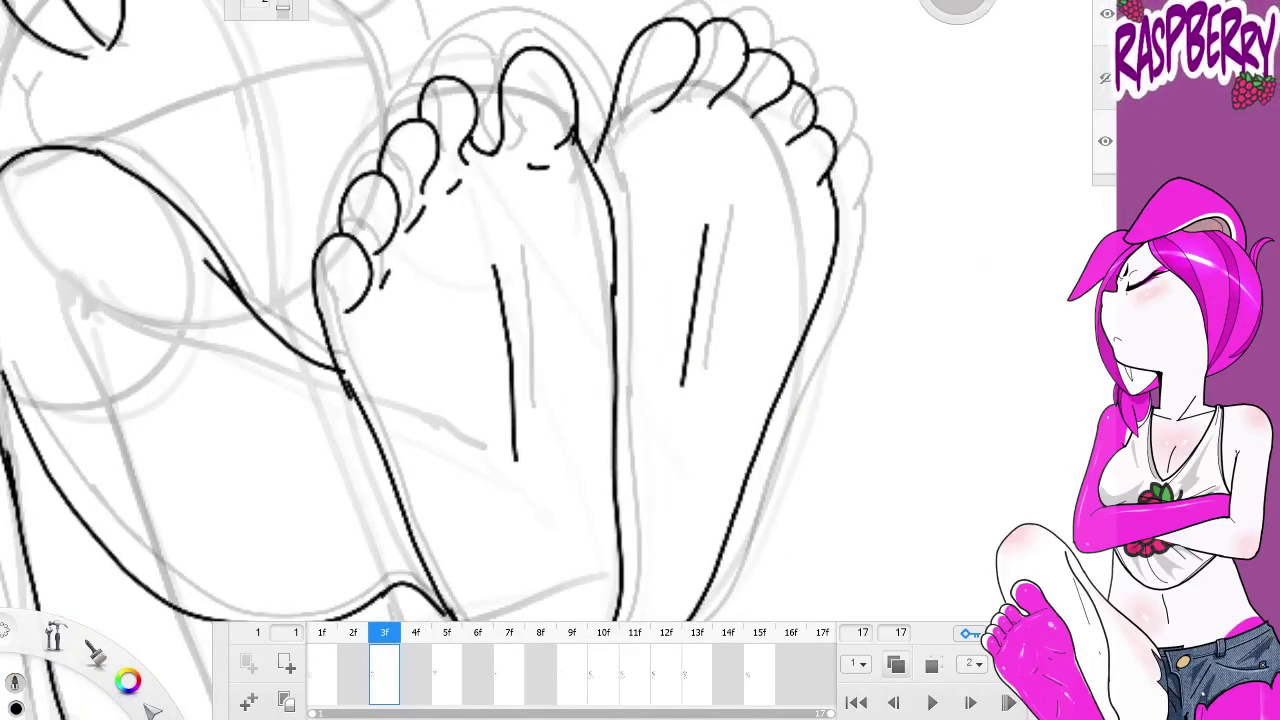
scroll(798, 344, "down", 3)
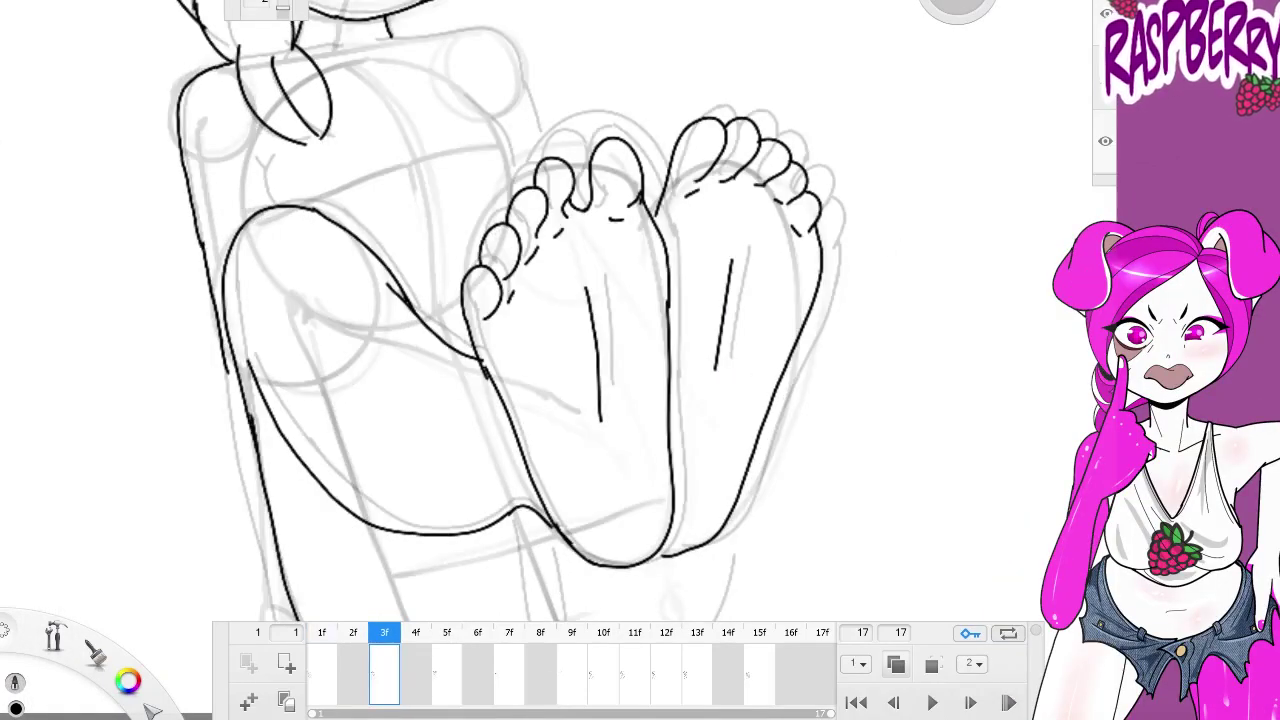
Ink the leg contours below the feet and the torso side, far shoulder and upper arm on frame 3
scroll(540, 300, "down", 3)
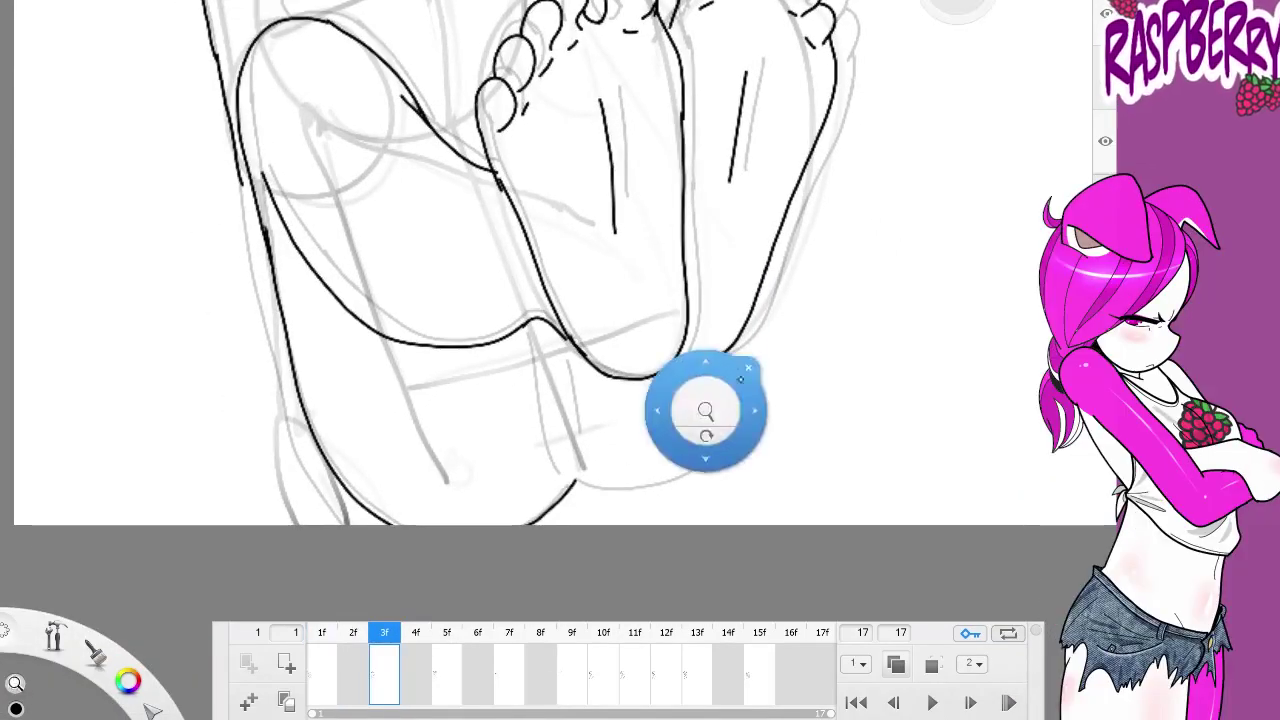
scroll(694, 335, "down", 5)
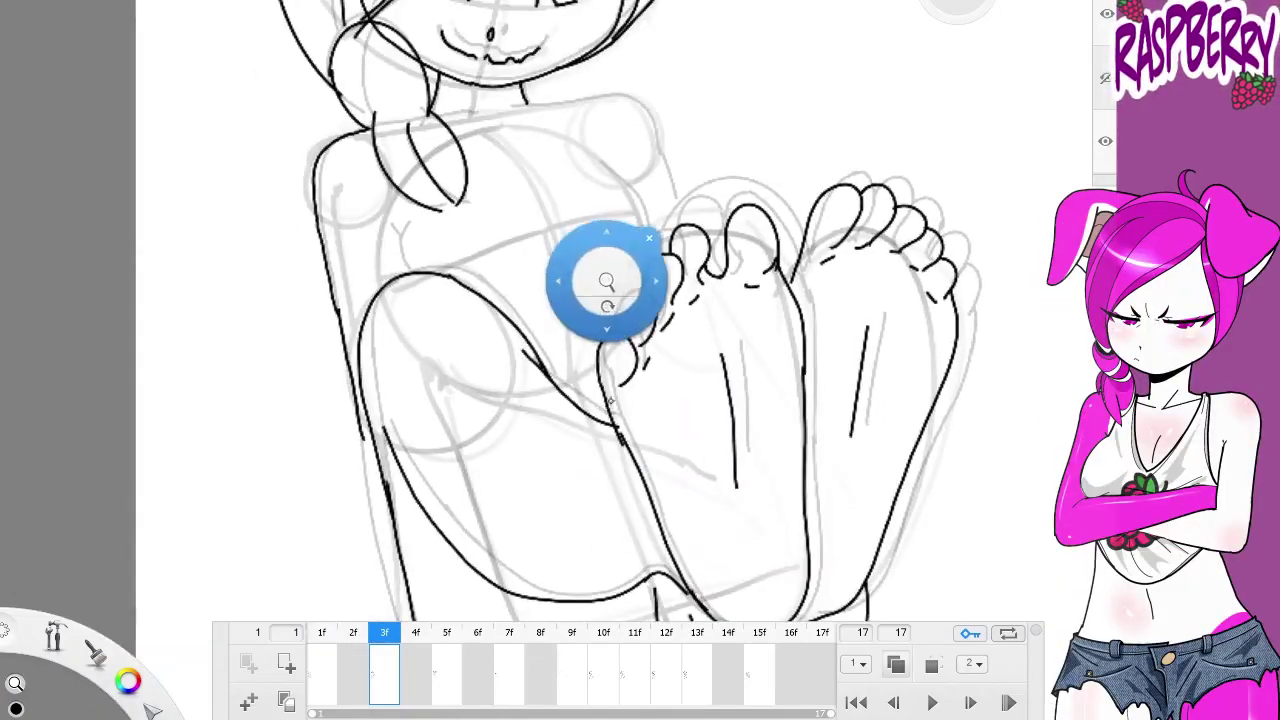
scroll(694, 335, "up", 2)
mouse_move(628, 286)
left_mouse_down()
mouse_move(680, 352)
mouse_move(712, 468)
left_mouse_up()
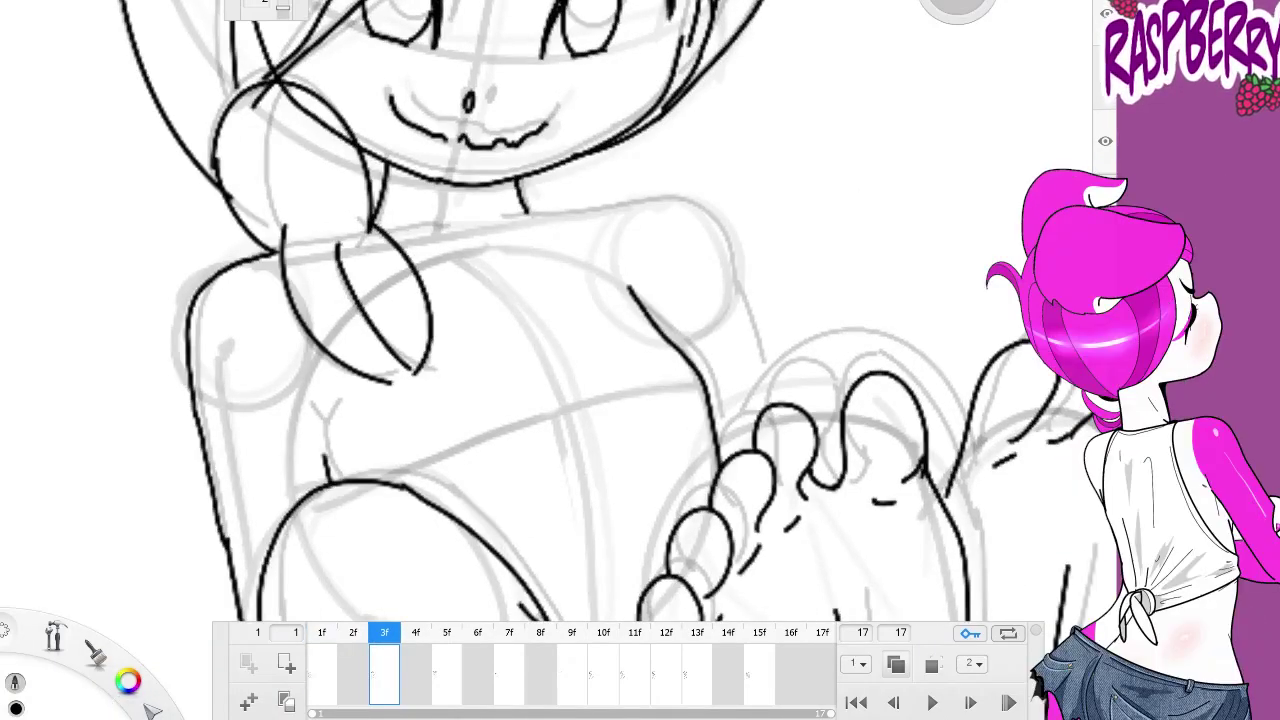
left_click_drag(664, 203, 726, 272)
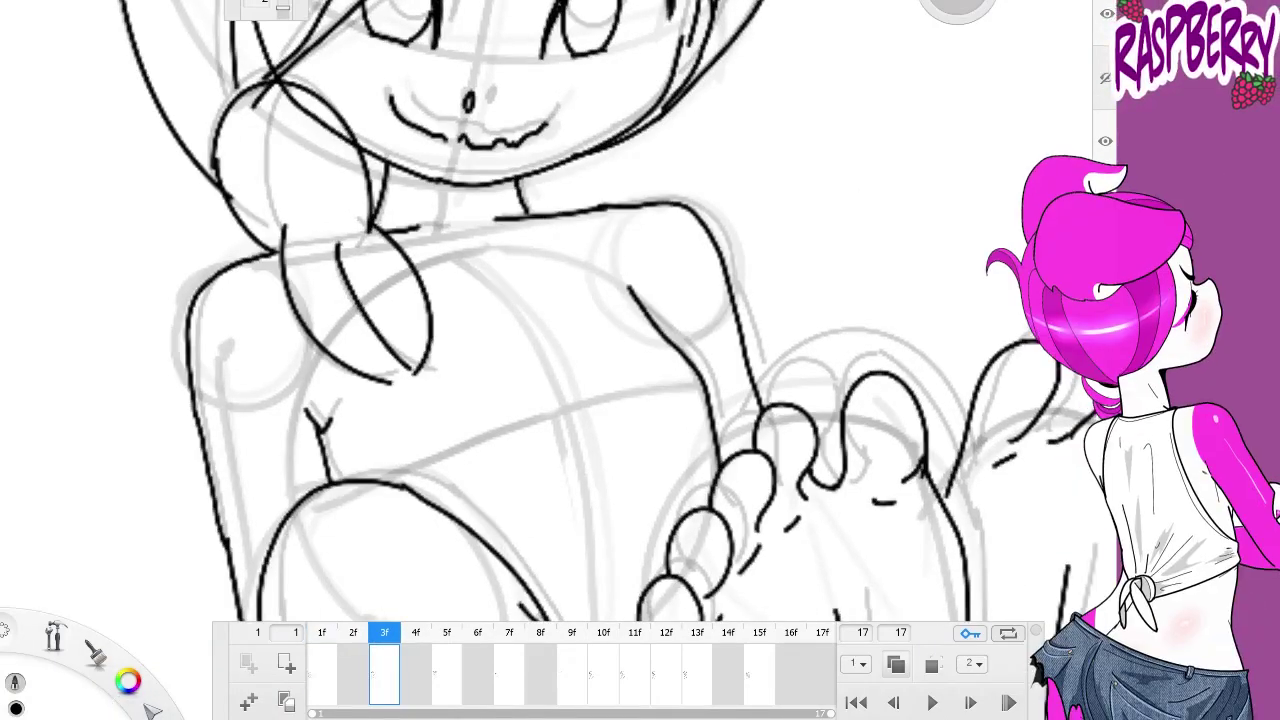
scroll(640, 340, "down", 5)
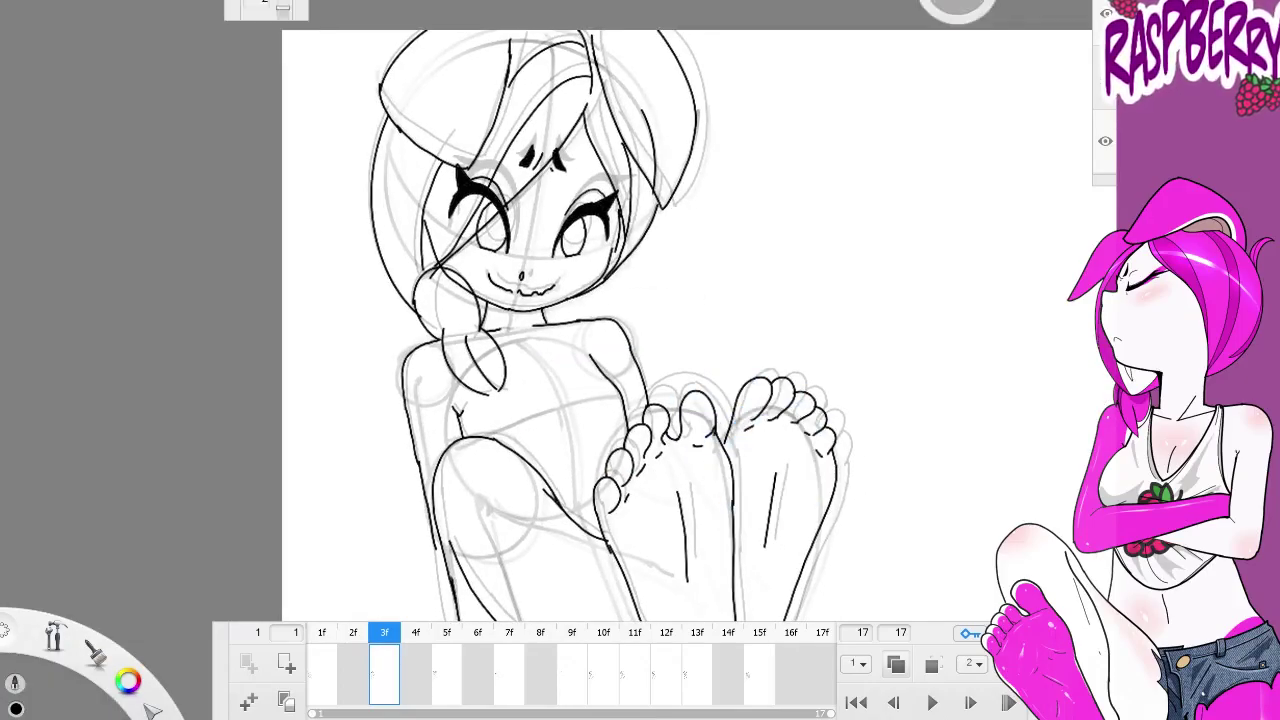
Check frame 4 and ink the lower arm on the braid side on frame 3
scroll(640, 400, "up", 3)
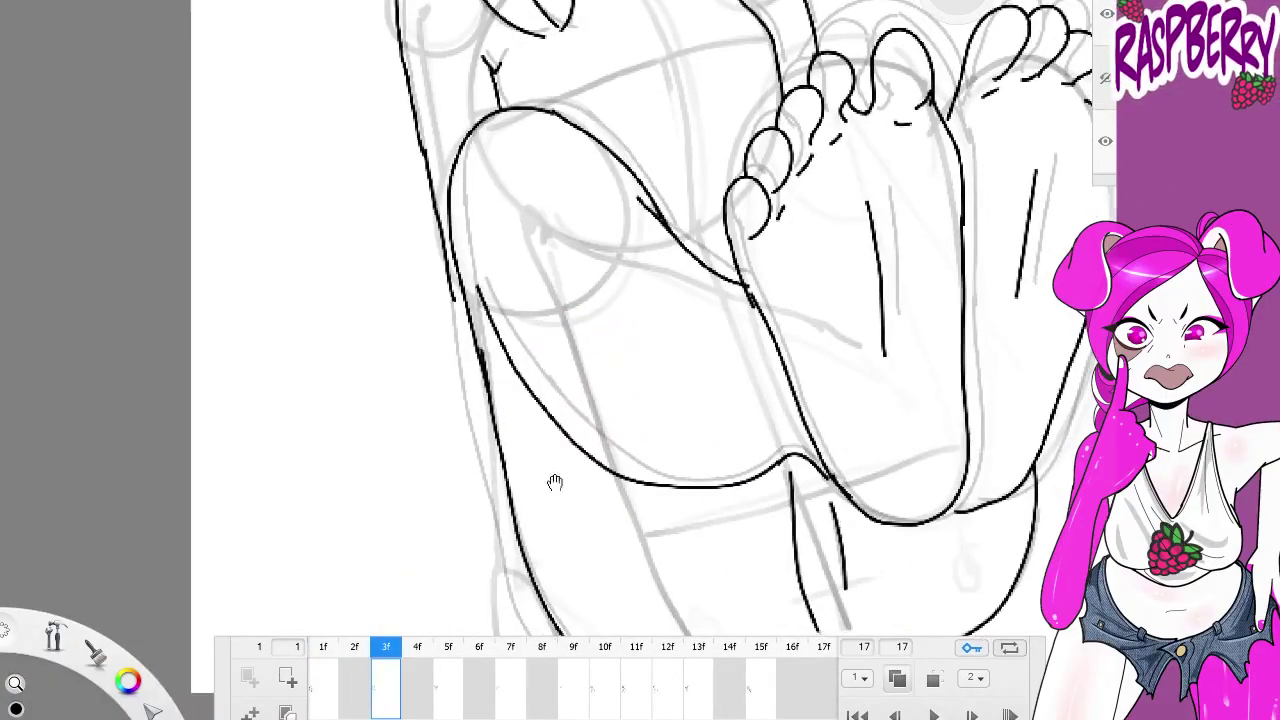
left_click(417, 647)
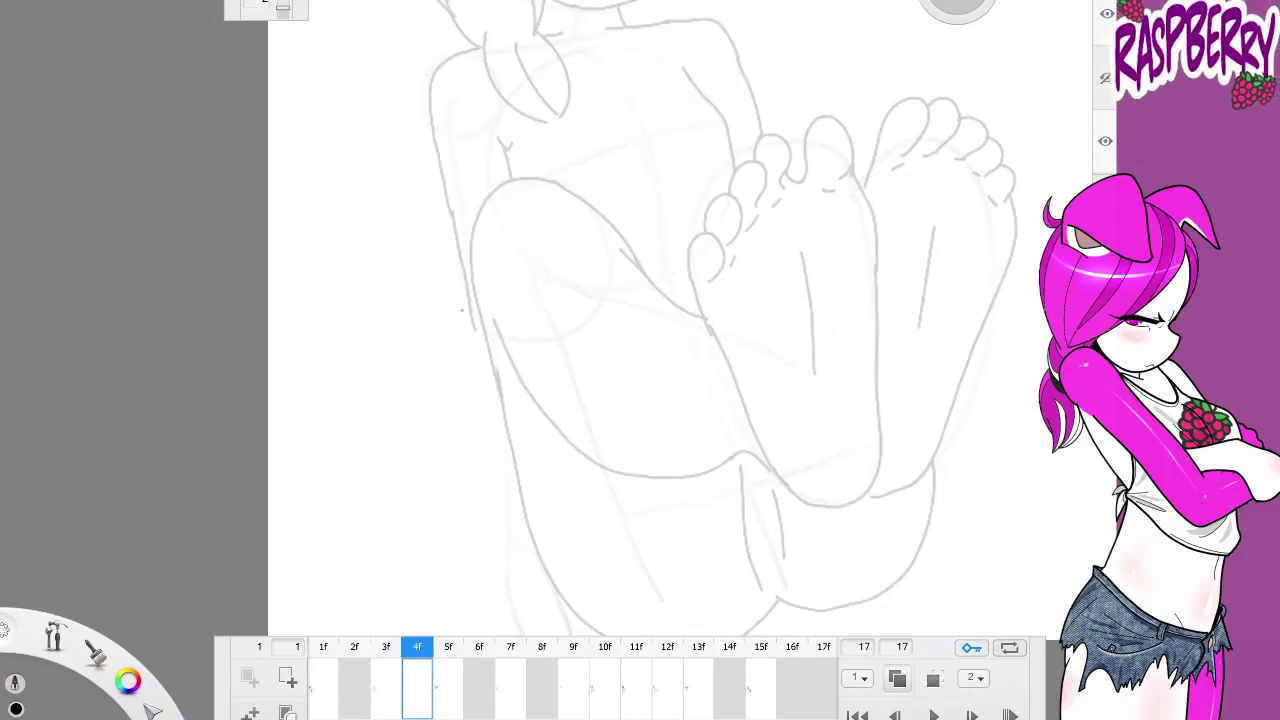
left_click(386, 647)
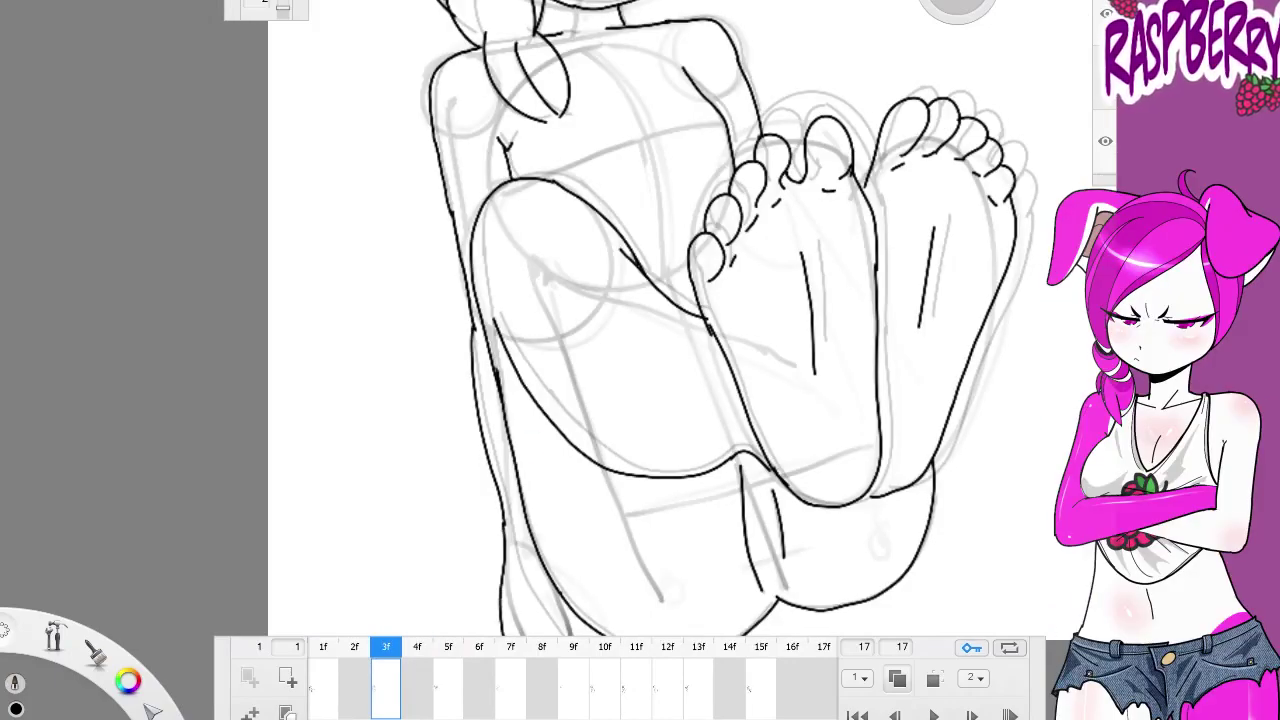
scroll(601, 569, "up", 2)
Step through frames 1 to 5 to compare the full poses, ending on frame 5
left_click(323, 647)
scroll(601, 569, "down", 2)
key("period")
key("period")
key("period")
key("period")
key("comma")
key("comma")
key("period")
key("period")
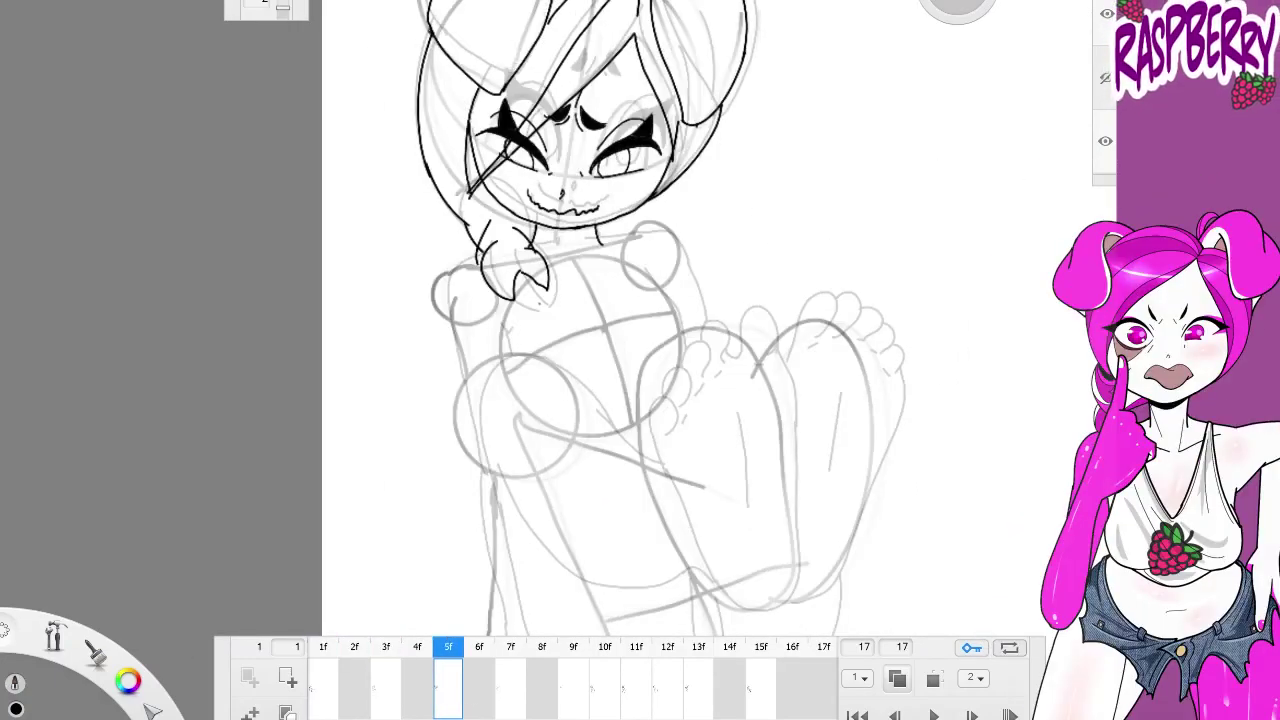
Ink the overlapping toes and toe creases of the foot nearer the braid on frame 5
left_click_drag(736, 392, 780, 376)
left_click_drag(727, 484, 632, 444)
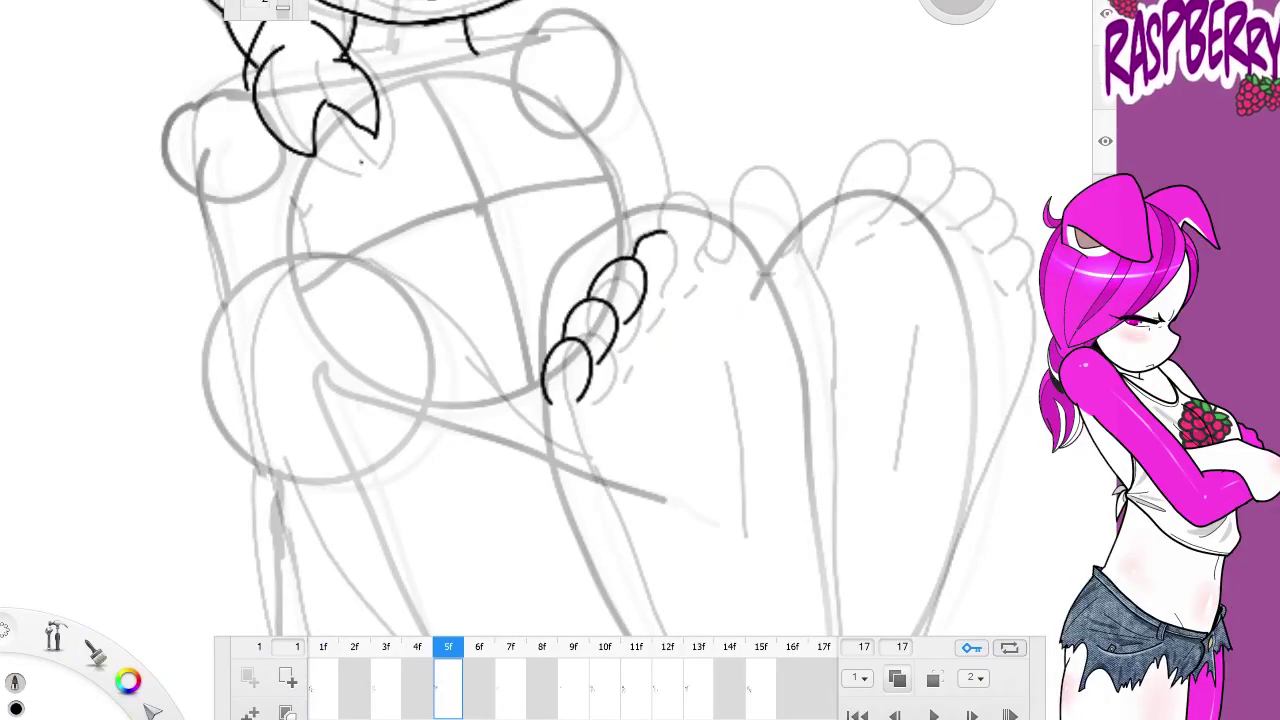
left_click_drag(635, 250, 695, 266)
left_click_drag(765, 240, 725, 268)
mouse_move(675, 300)
left_mouse_down()
mouse_move(645, 236)
mouse_move(588, 282)
left_mouse_up()
left_click_drag(704, 208, 682, 224)
Ink and rework the side edges of the braid-side foot on frame 5, adding its heel and sole lines
left_click_drag(522, 334, 640, 618)
left_click_drag(720, 506, 680, 426)
key("ctrl+z")
left_click_drag(476, 250, 500, 320)
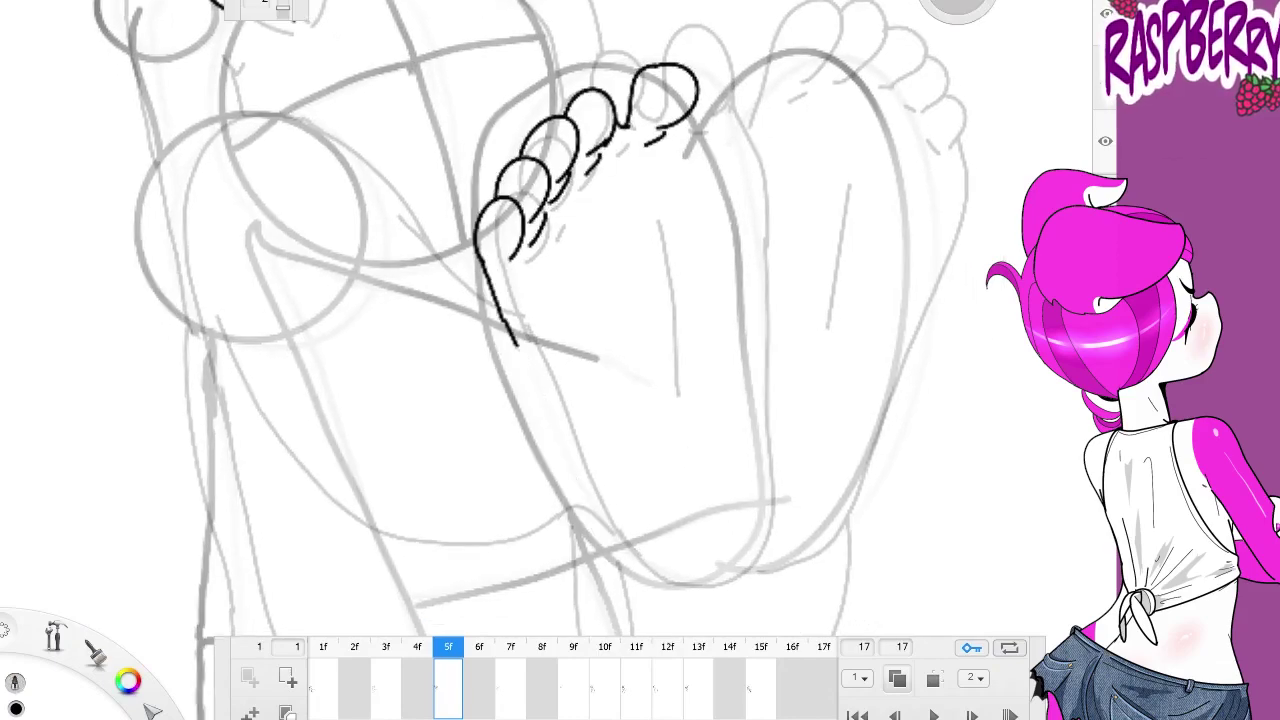
left_click_drag(686, 104, 726, 325)
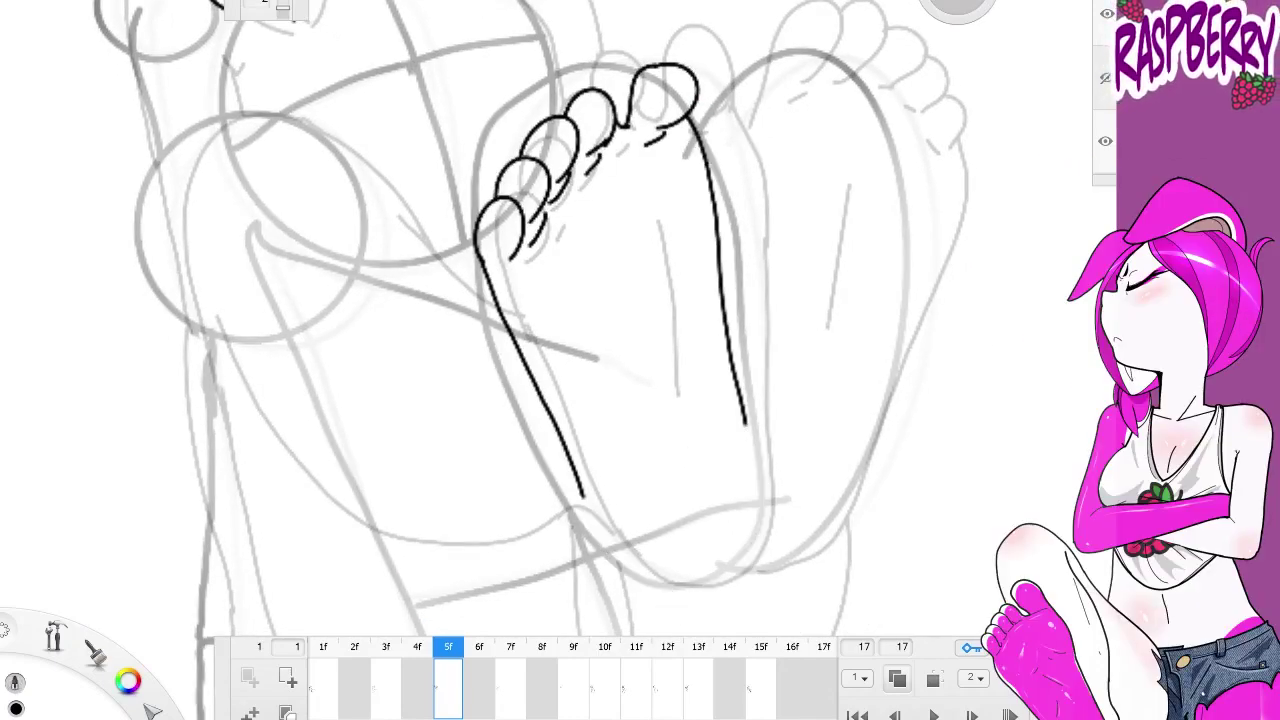
mouse_move(712, 220)
left_mouse_down()
mouse_move(729, 352)
mouse_move(670, 603)
left_mouse_up()
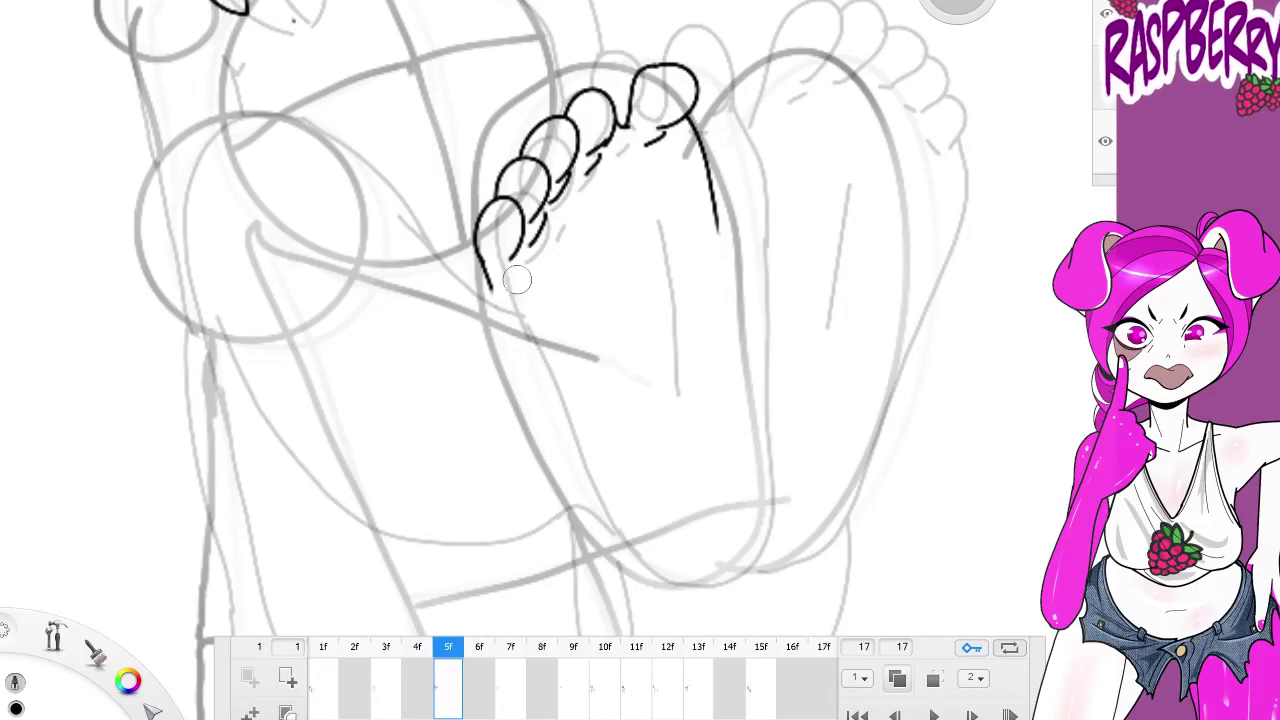
mouse_move(710, 204)
left_mouse_down()
mouse_move(732, 344)
mouse_move(707, 468)
left_mouse_up()
Ink the farther foot's toes, creases, sole lines and outline down to the heel on frame 5
left_click_drag(685, 232, 752, 140)
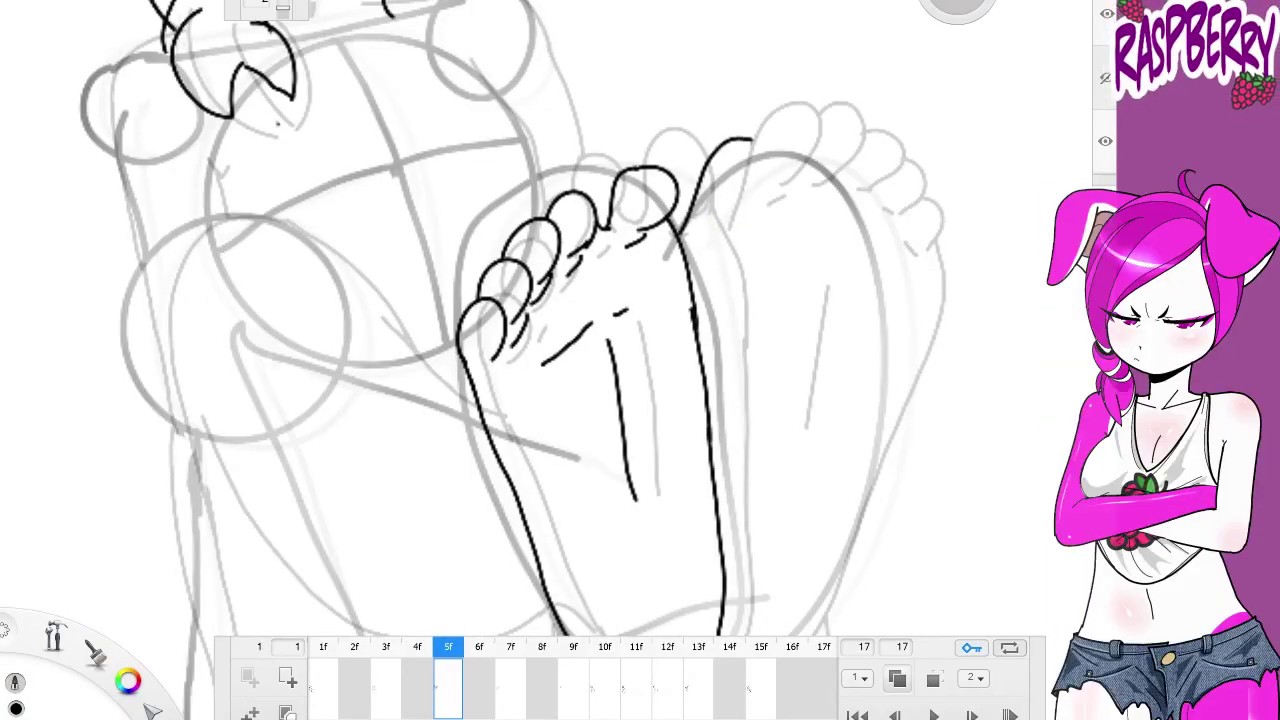
mouse_move(772, 182)
left_mouse_down()
mouse_move(810, 165)
mouse_move(838, 135)
left_mouse_up()
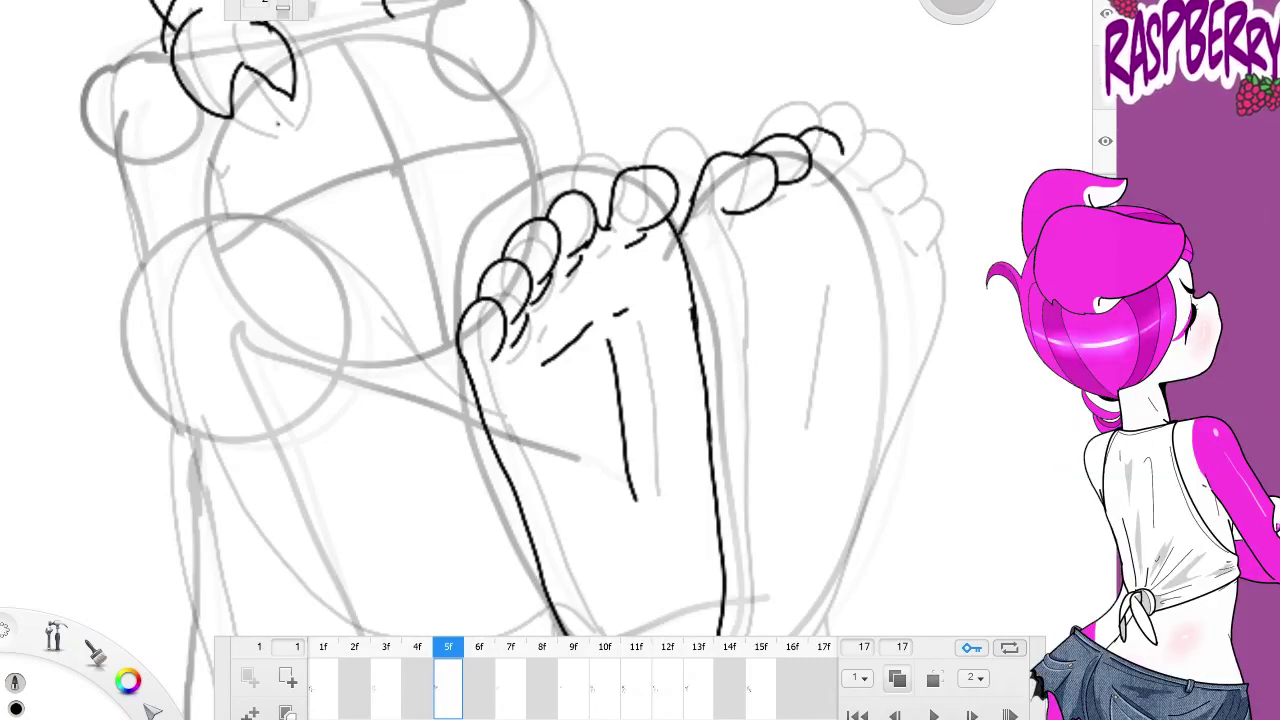
left_click_drag(886, 380, 894, 260)
mouse_move(916, 85)
left_mouse_down()
mouse_move(810, 485)
mouse_move(700, 548)
left_mouse_up()
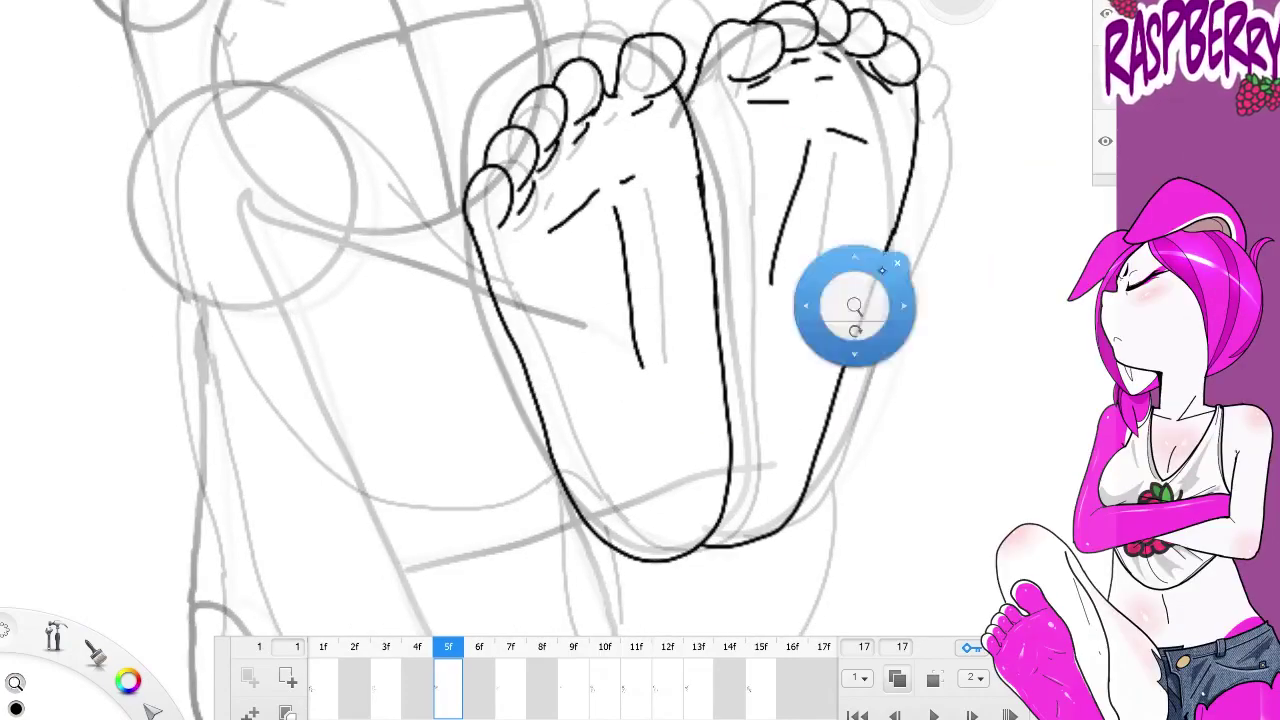
Compare frame 5 with frame 4 and redraw the upper sole creases on both feet of frame 5
scroll(651, 352, "down", 3)
left_click(417, 647)
left_click(448, 647)
scroll(651, 352, "up", 3)
key("ctrl+z")
left_click_drag(836, 230, 900, 236)
key("ctrl+z")
left_click_drag(715, 268, 790, 225)
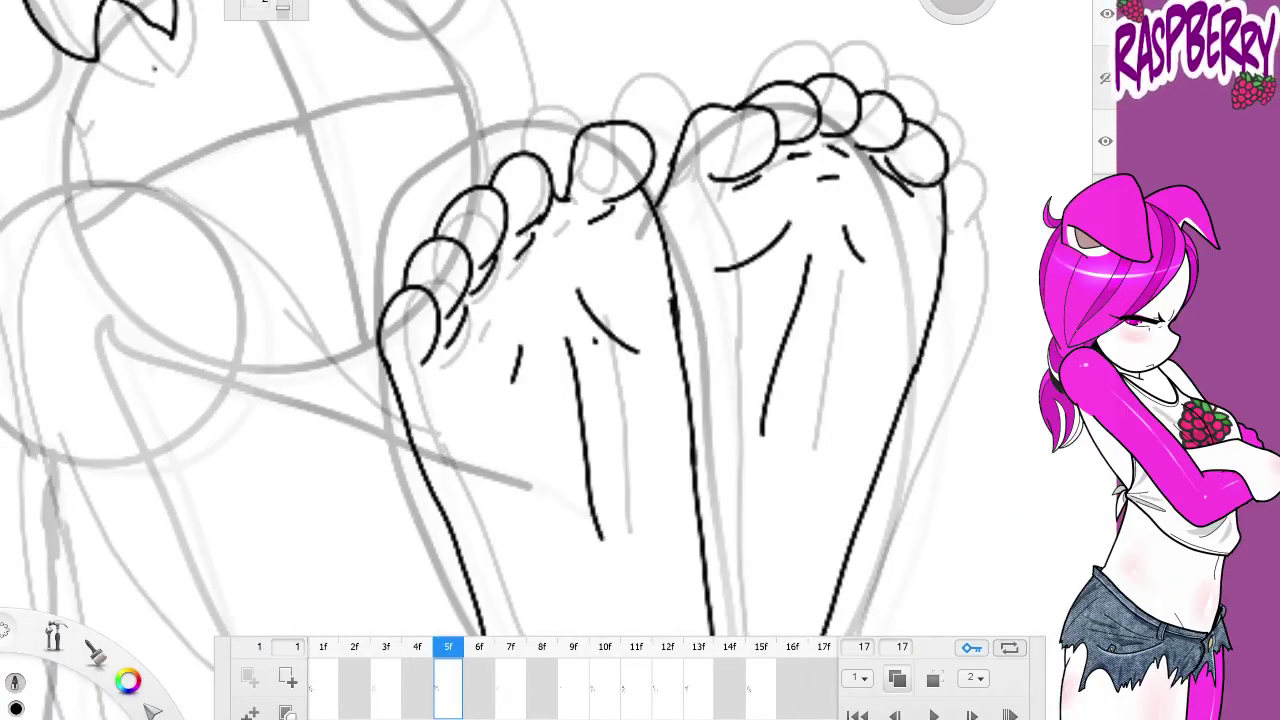
Ink the braid-side shoulder and upper arm, and the raised knee, thighs and hips on frame 5
scroll(651, 352, "down", 3)
scroll(700, 400, "up", 2)
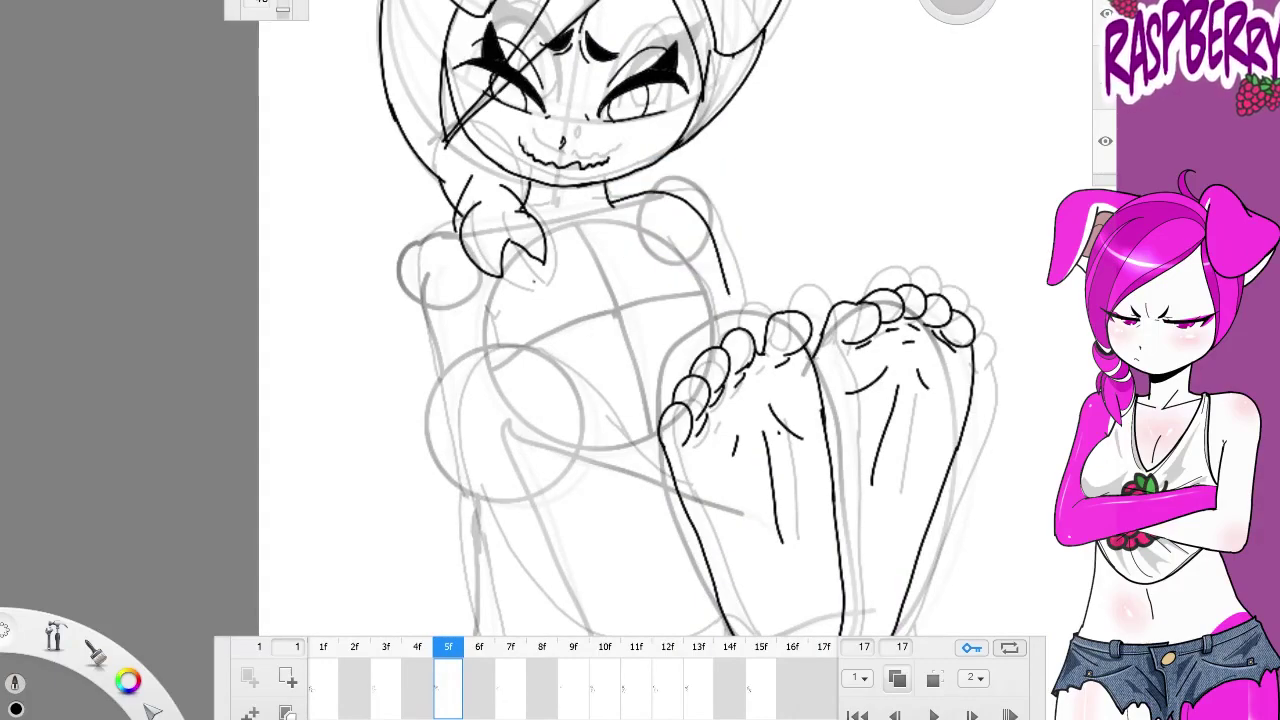
left_click_drag(445, 235, 432, 375)
left_click_drag(606, 334, 618, 204)
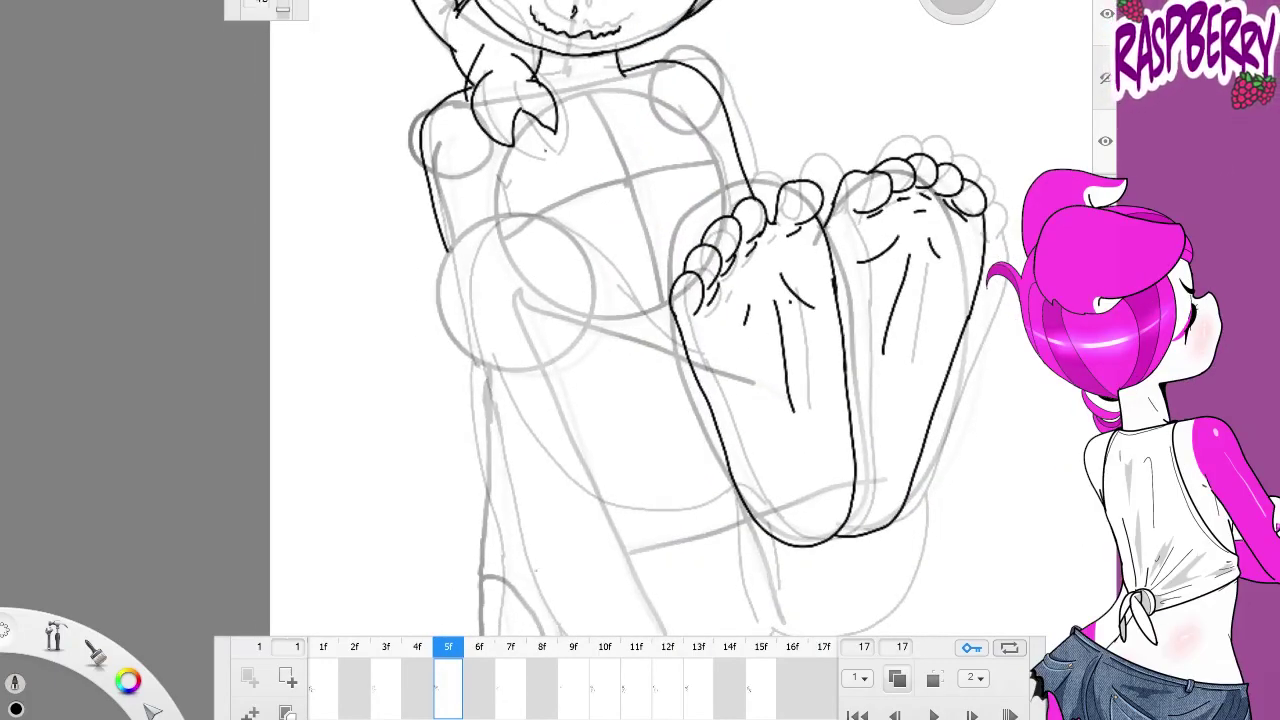
left_click_drag(650, 380, 658, 235)
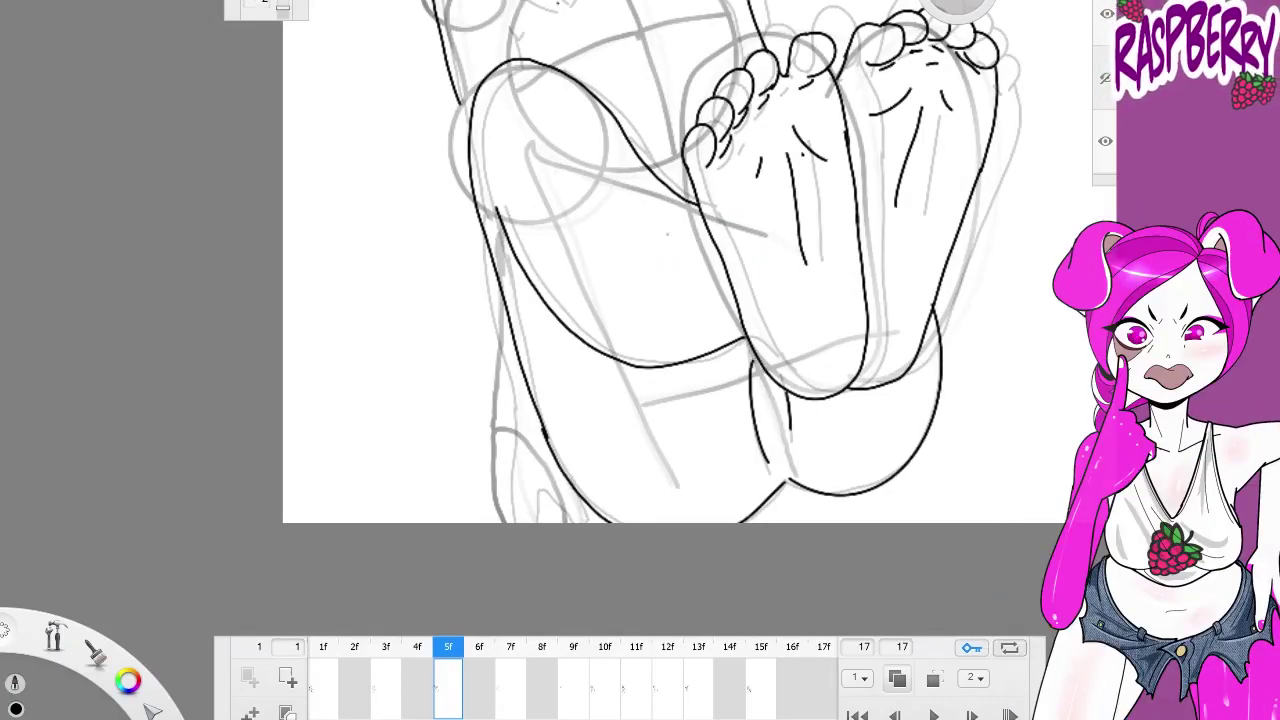
Ink the braid-side forearm and the hand resting beside the hip on frame 5
left_click_drag(458, 492, 451, 522)
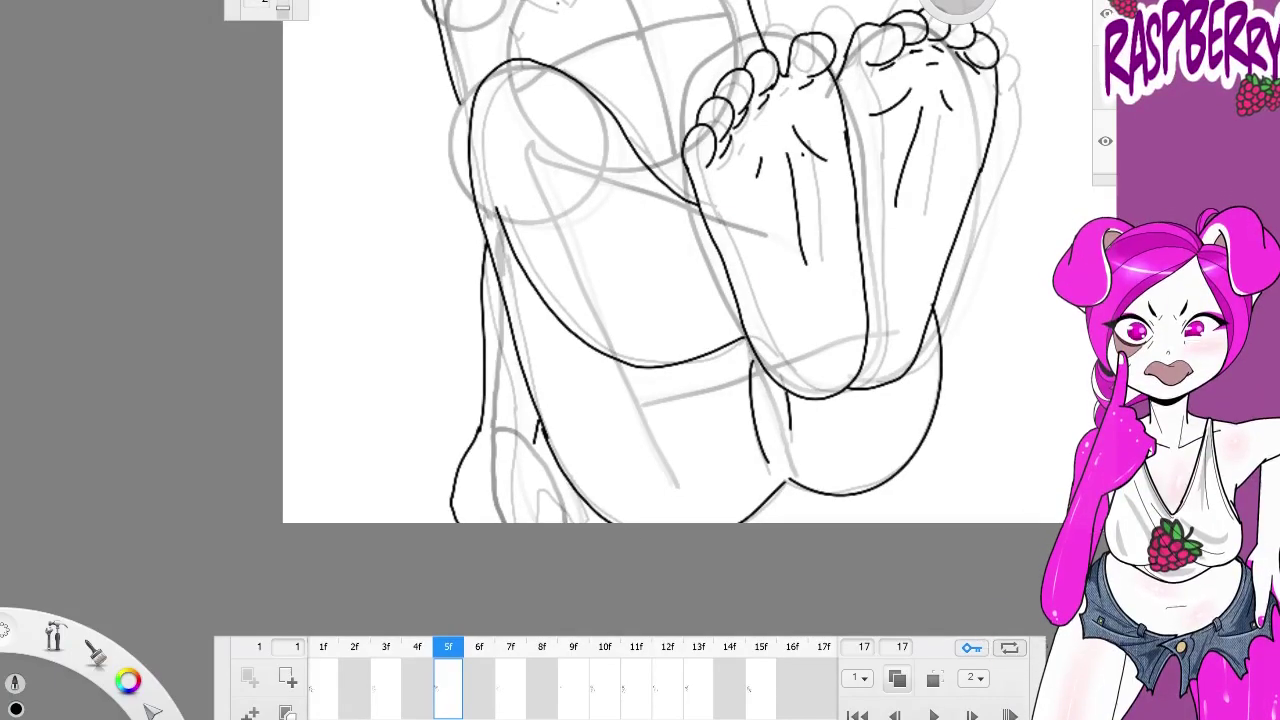
left_click_drag(536, 438, 548, 518)
left_click_drag(481, 500, 477, 522)
Play back the animation with the whole canvas in view to check the inked motion
mouse_move(737, 294)
left_mouse_down()
mouse_move(786, 337)
mouse_move(780, 560)
left_mouse_up()
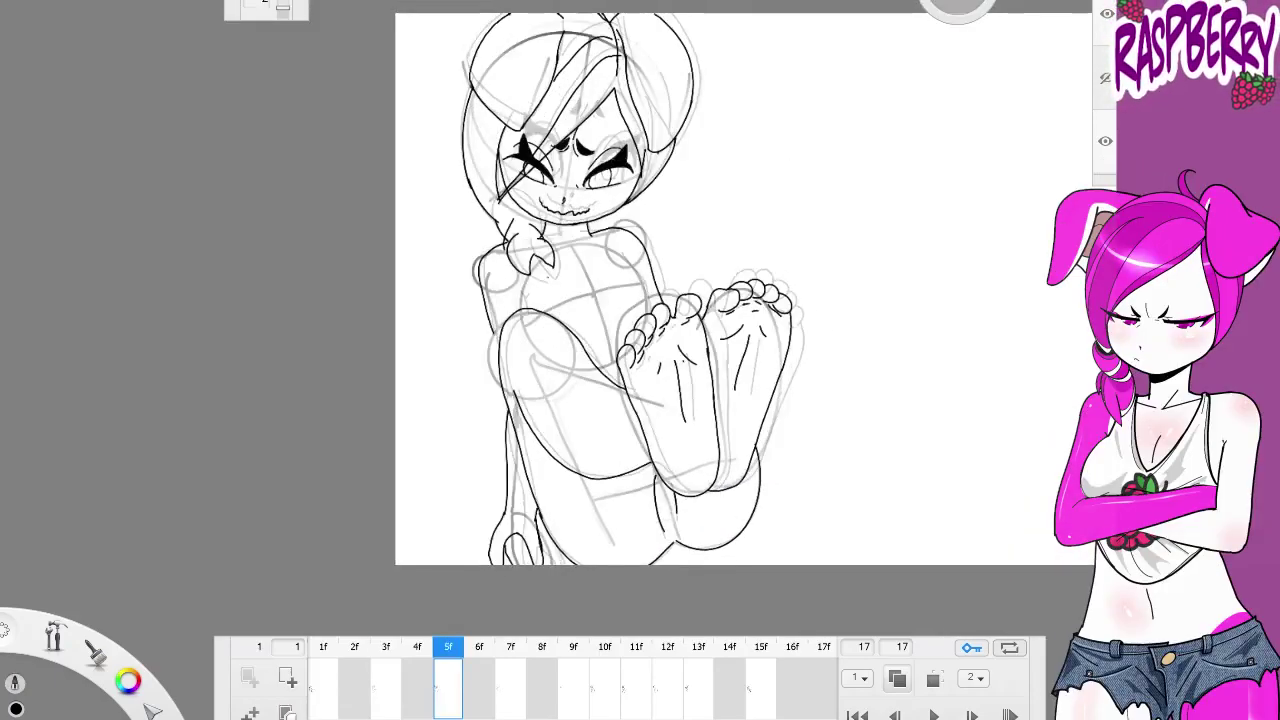
key("space")
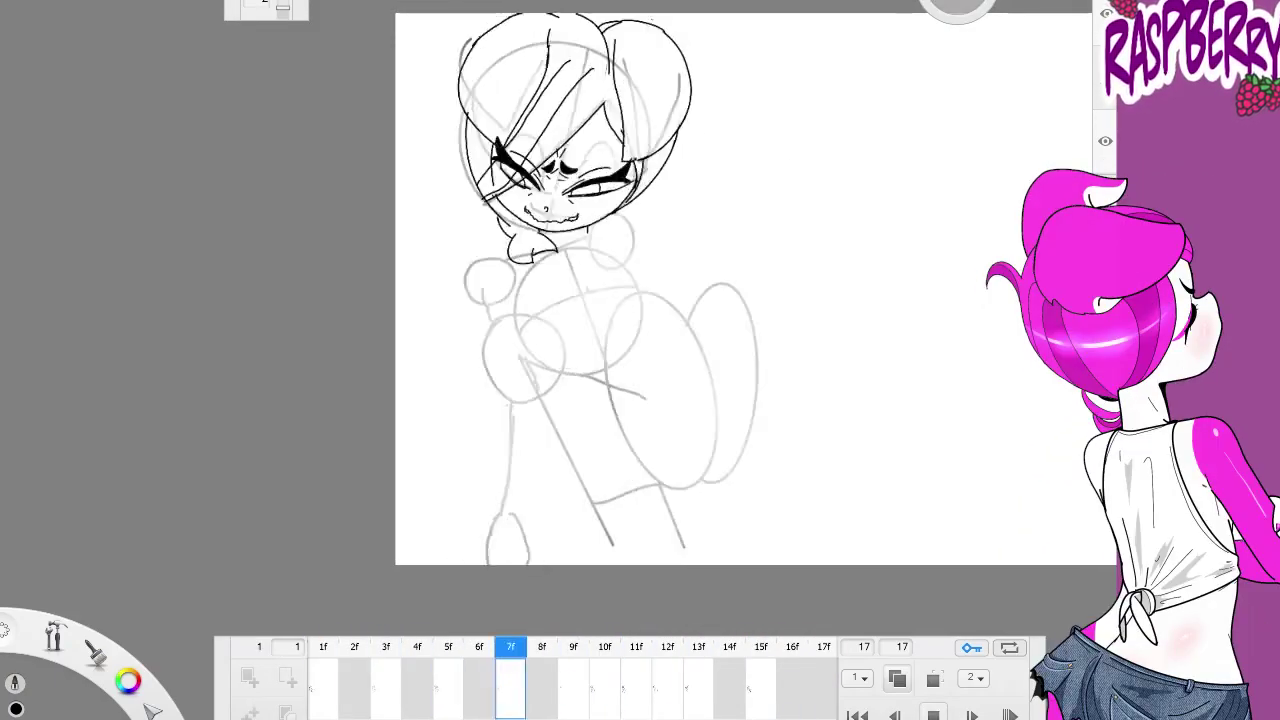
key("space")
Ink and fill the brows and closed eyelids on frame 10, adding the frown wrinkles and lower lid lines
scroll(621, 374, "up", 5)
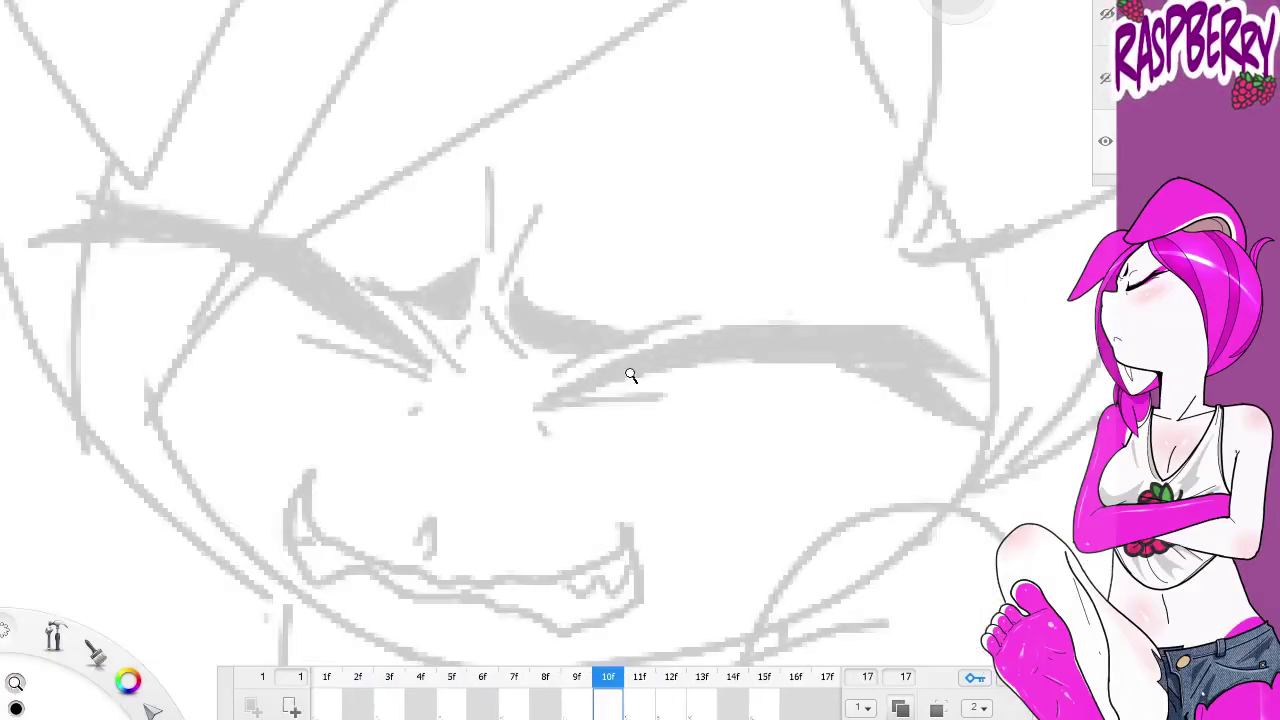
left_click_drag(507, 288, 612, 352)
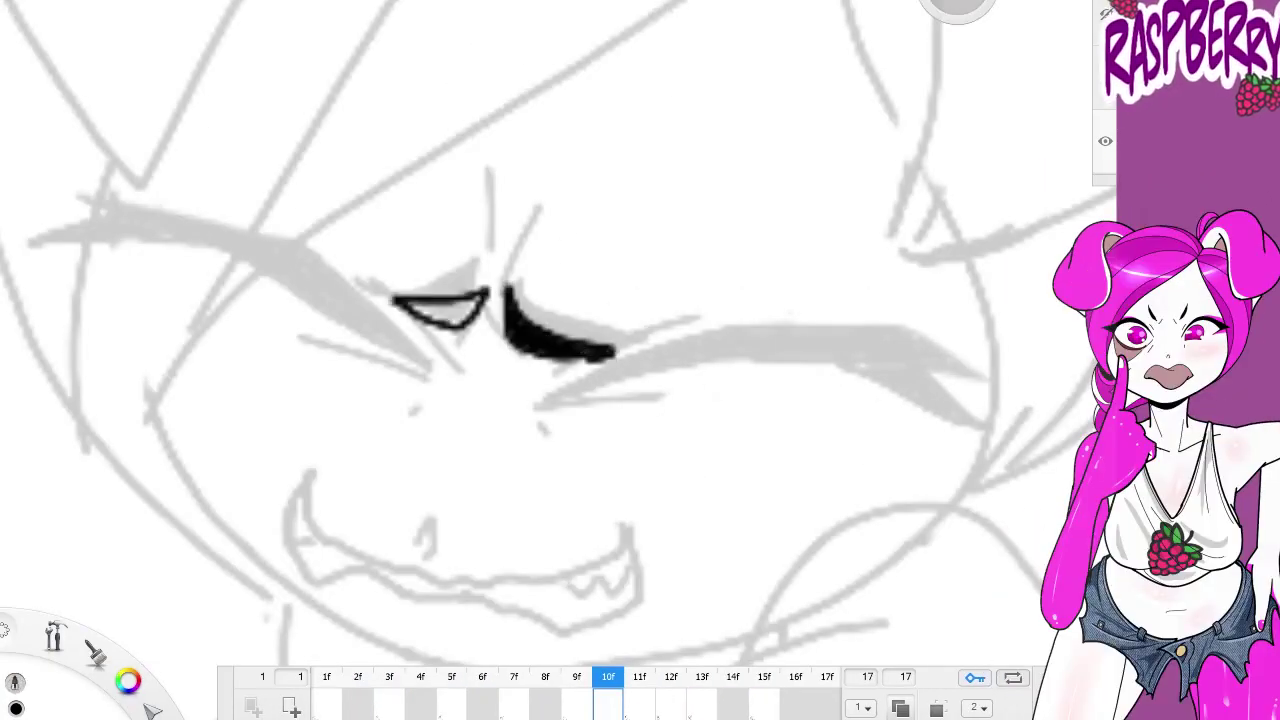
mouse_move(540, 405)
left_mouse_down()
mouse_move(830, 345)
mouse_move(960, 375)
left_mouse_up()
key("m")
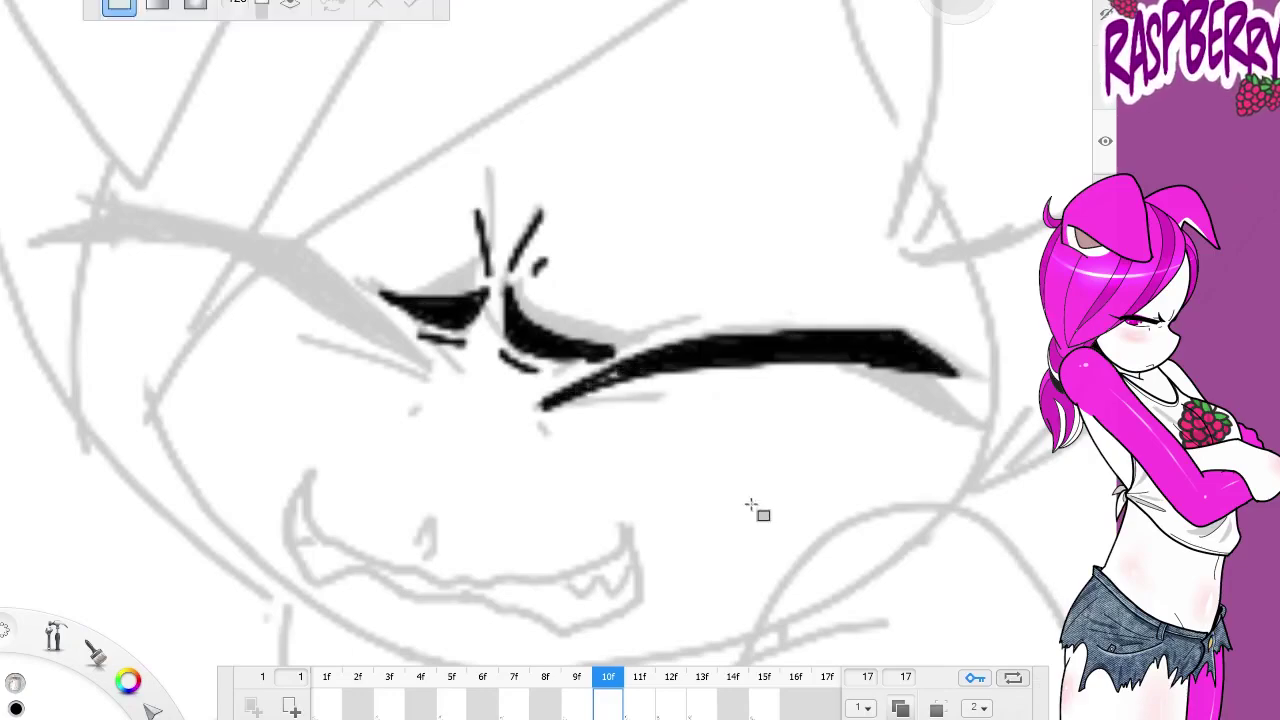
left_click_drag(80, 232, 410, 340)
left_click_drag(280, 330, 415, 370)
left_click_drag(555, 410, 675, 405)
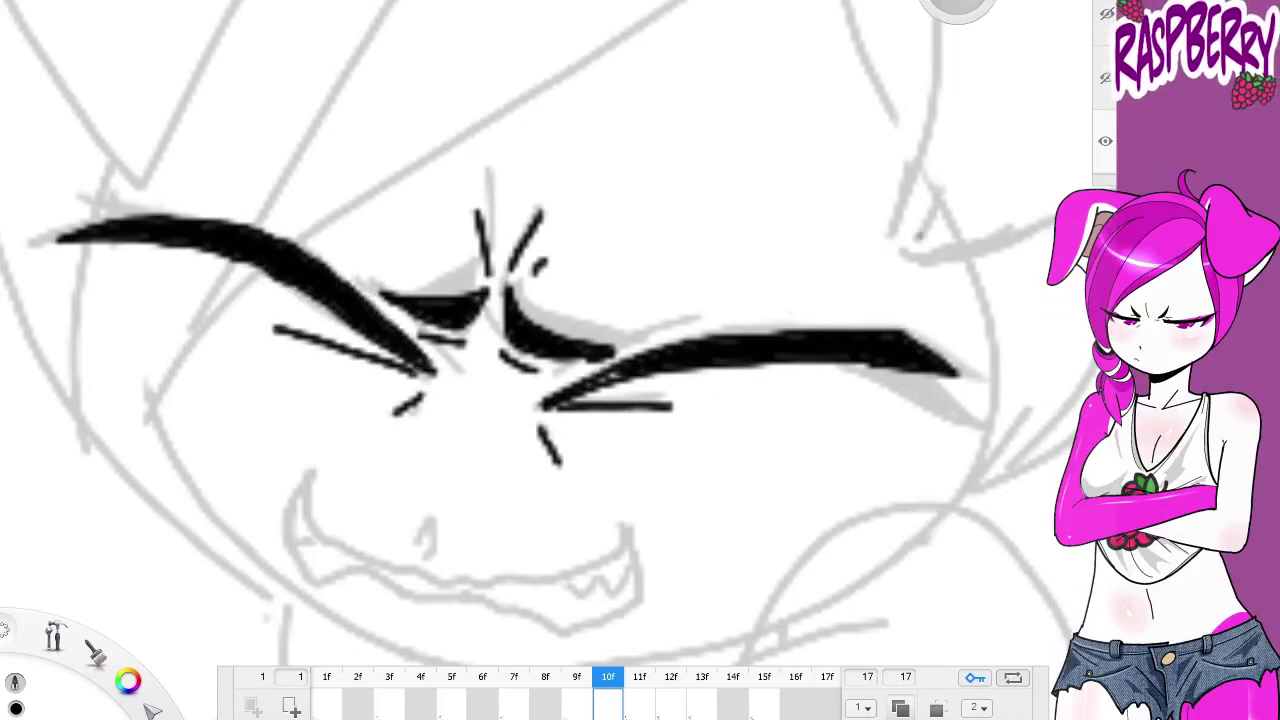
Compare frames 7 to 10, and add forked lash tips, upper-lid creases and a nostril mark on frame 10
left_click(513, 677)
key("Right")
key("Right")
key("Right")
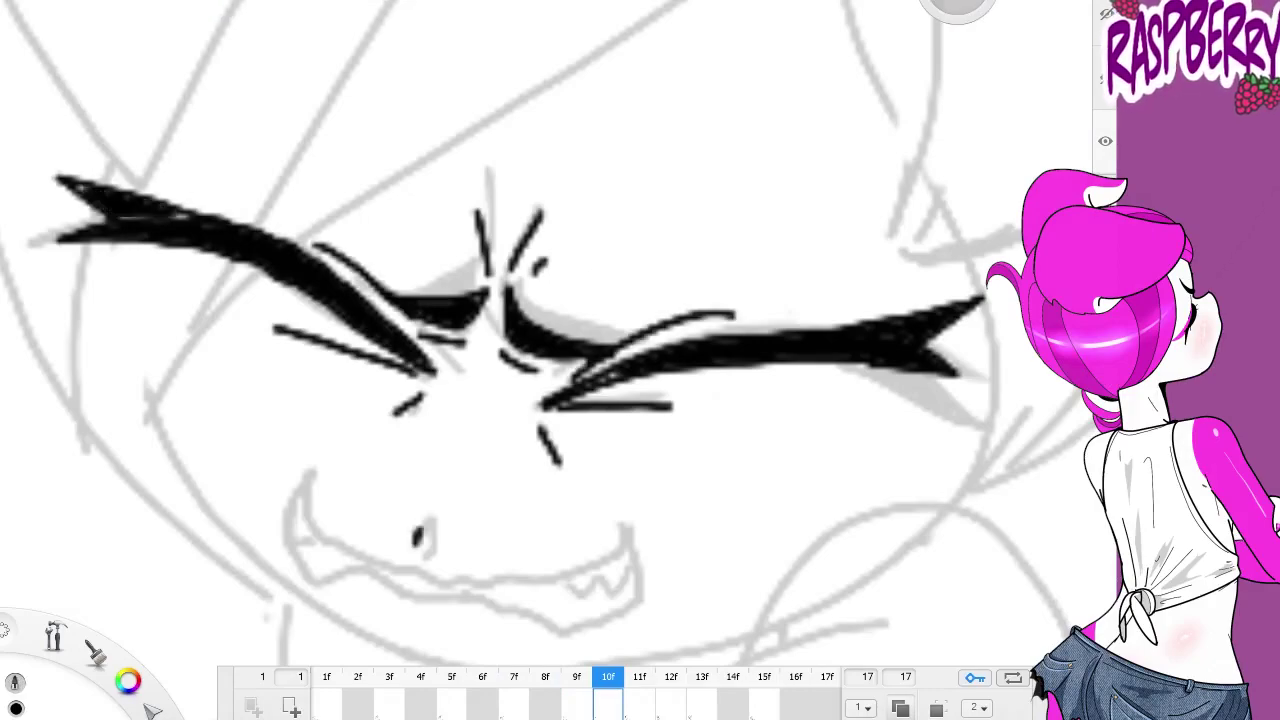
Ink the fanged mouth, chin and cheek line, braid-side hair edge and lower fringe edge on frame 10
left_click_drag(500, 420, 565, 300)
left_click_drag(492, 400, 495, 430)
mouse_move(372, 360)
left_mouse_down()
mouse_move(564, 449)
mouse_move(694, 378)
mouse_move(668, 505)
mouse_move(445, 471)
mouse_move(346, 390)
mouse_move(377, 337)
mouse_move(656, 470)
left_mouse_up()
mouse_move(350, 395)
left_mouse_down()
mouse_move(436, 452)
mouse_move(773, 488)
left_mouse_up()
scroll(689, 403, "down", 3)
left_click_drag(600, 350, 622, 432)
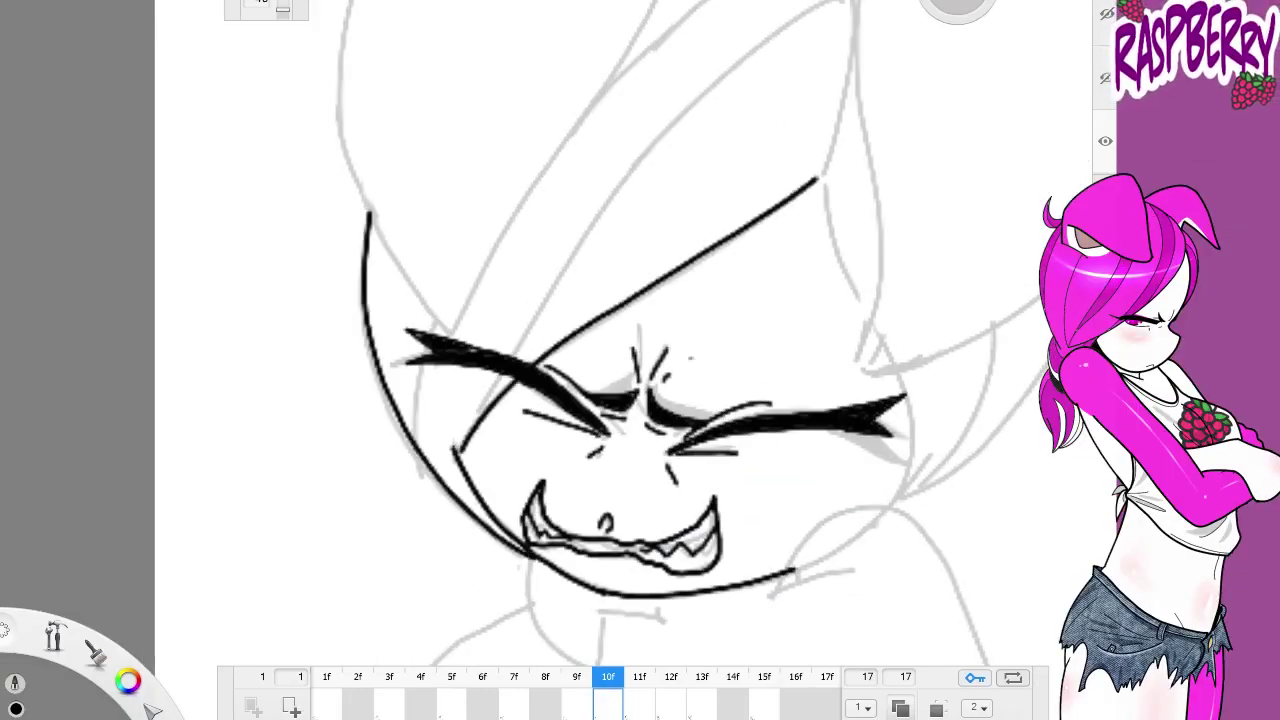
Ink the outline of the braid-side ear and the first long fringe strand on frame 10
left_click_drag(640, 300, 610, 360)
left_click_drag(602, 196, 416, 498)
left_click_drag(366, 50, 300, 338)
left_click_drag(424, 332, 320, 496)
left_click_drag(529, 150, 466, 307)
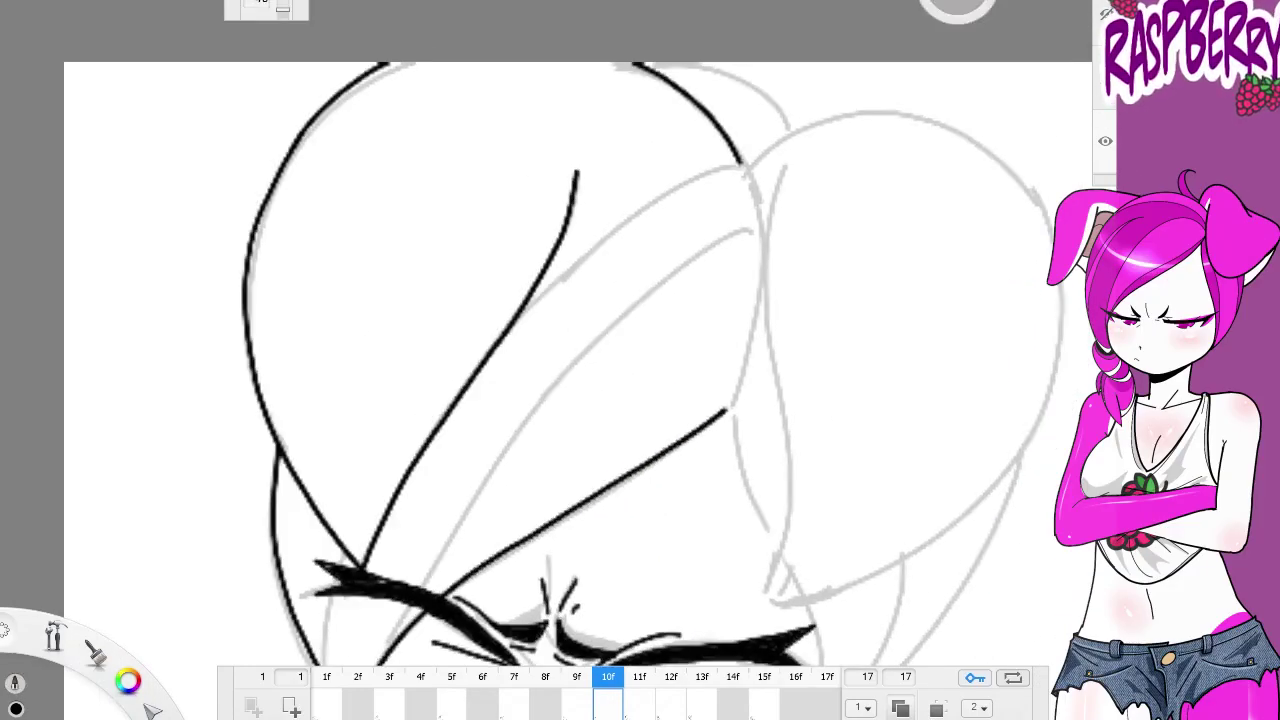
Ink the remaining fringe strands, the farther ear, the hair behind it, the jaw and the braid tip on frame 10
left_click_drag(745, 172, 762, 296)
left_click_drag(640, 400, 668, 364)
left_click_drag(780, 160, 490, 476)
left_click_drag(770, 355, 645, 478)
mouse_move(700, 400)
left_mouse_down()
mouse_move(530, 314)
mouse_move(504, 362)
left_mouse_up()
left_click_drag(620, 72, 868, 335)
left_click_drag(560, 345, 605, 490)
mouse_move(600, 400)
left_mouse_down()
mouse_move(680, 200)
mouse_move(670, 250)
left_mouse_up()
left_click_drag(640, 450, 670, 200)
left_click_drag(365, 330, 438, 372)
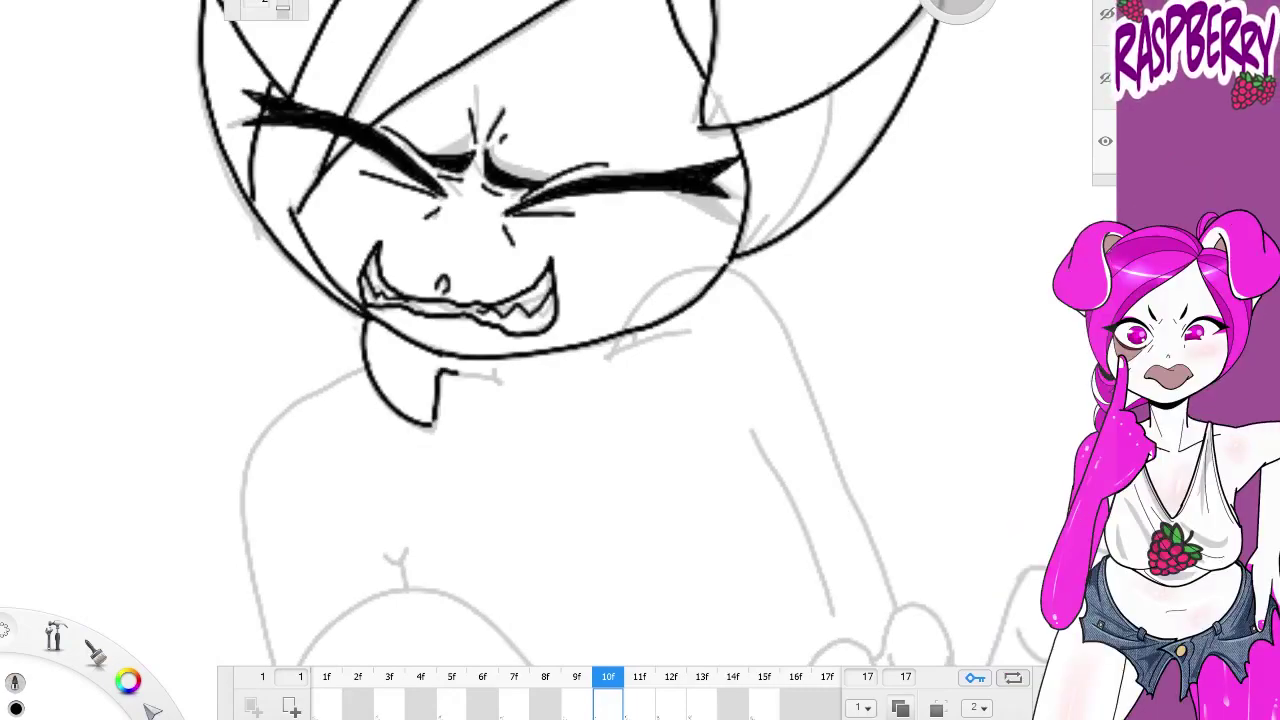
Ink the shoulders, upper arms and torso lines on frame 10
mouse_move(737, 286)
left_mouse_down()
mouse_move(737, 330)
mouse_move(737, 215)
left_mouse_up()
mouse_move(536, 230)
left_mouse_down()
mouse_move(445, 330)
mouse_move(470, 488)
left_mouse_up()
mouse_move(680, 330)
left_mouse_down()
mouse_move(713, 371)
mouse_move(700, 300)
left_mouse_up()
mouse_move(445, 195)
left_mouse_down()
mouse_move(470, 245)
mouse_move(194, 294)
left_mouse_up()
left_click_drag(735, 216, 800, 414)
mouse_move(800, 414)
left_mouse_down()
mouse_move(744, 369)
mouse_move(744, 104)
left_mouse_up()
Ink the raised knee, the thighs and the rounded hip outline on frame 10
mouse_move(410, 115)
left_mouse_down()
mouse_move(570, 600)
mouse_move(670, 222)
left_mouse_up()
left_click_drag(738, 443, 792, 427)
mouse_move(792, 427)
left_mouse_down()
mouse_move(730, 312)
mouse_move(660, 347)
left_mouse_up()
left_click_drag(912, 275, 922, 465)
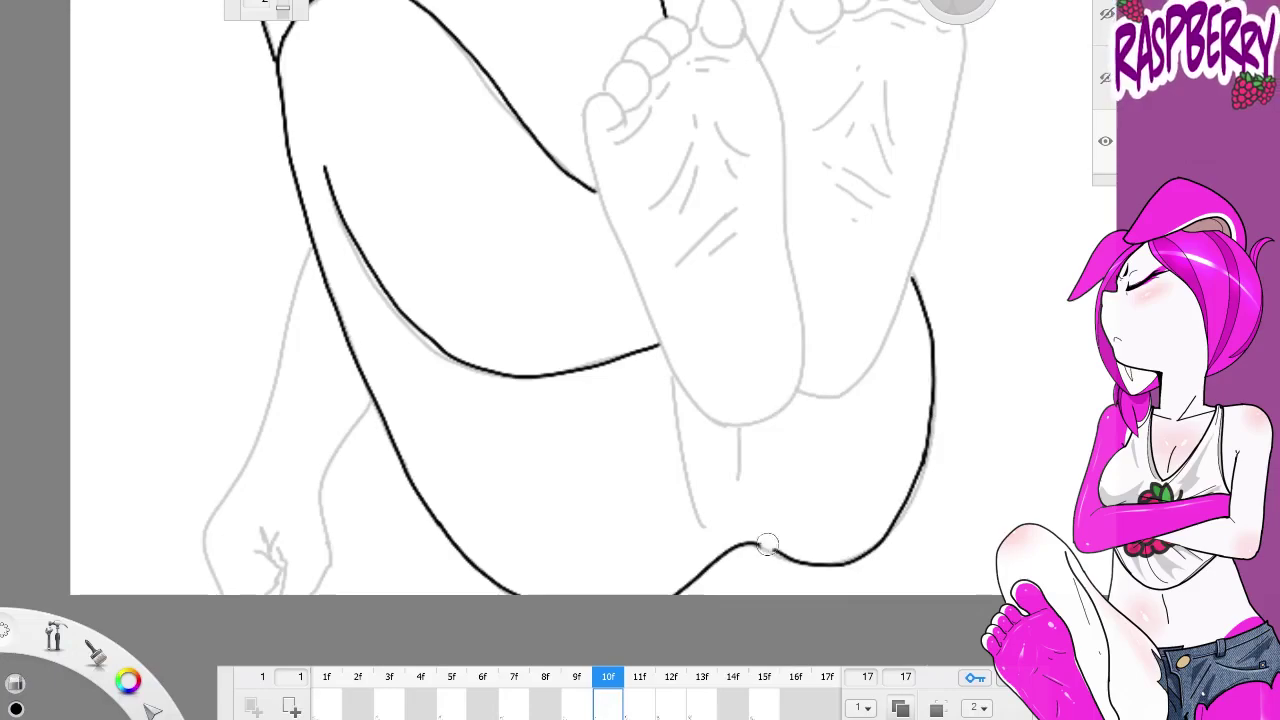
left_click_drag(933, 380, 826, 566)
left_click_drag(540, 300, 520, 395)
Ink the overlapping toes, side edges and heel of the braid-side foot on frame 10
scroll(640, 300, "up", 2)
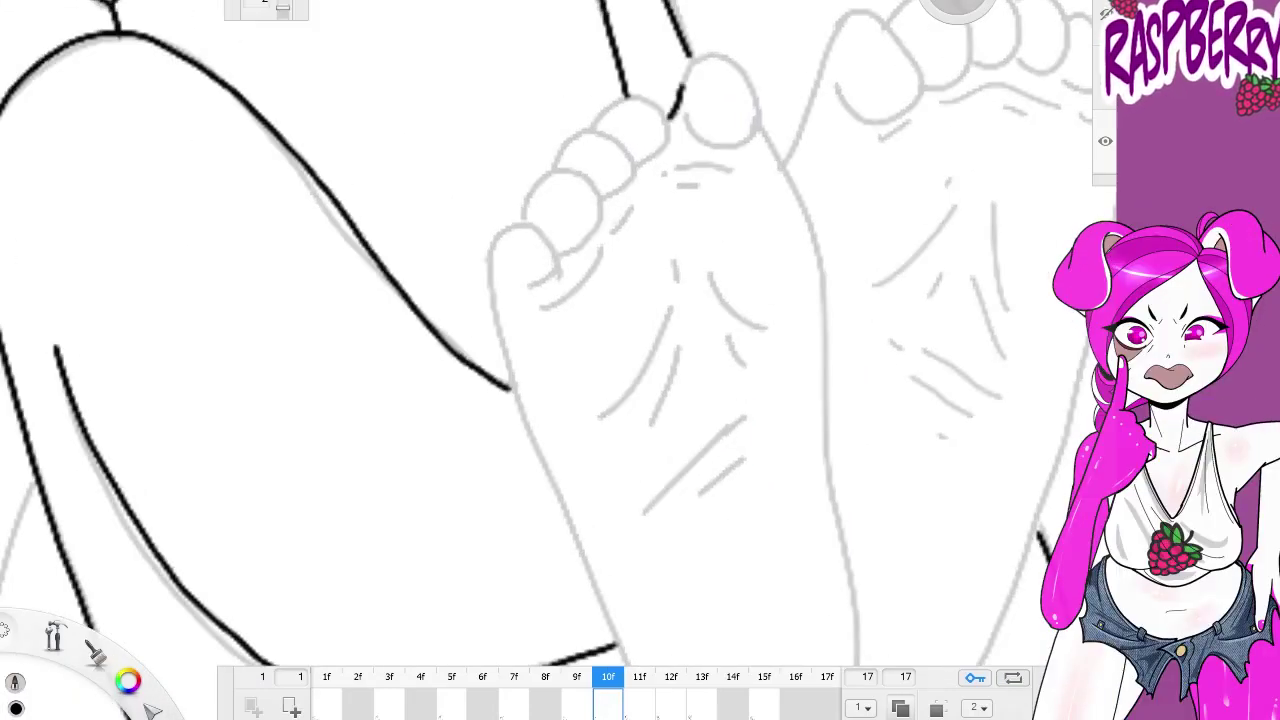
left_click_drag(628, 150, 605, 185)
left_click_drag(592, 172, 565, 235)
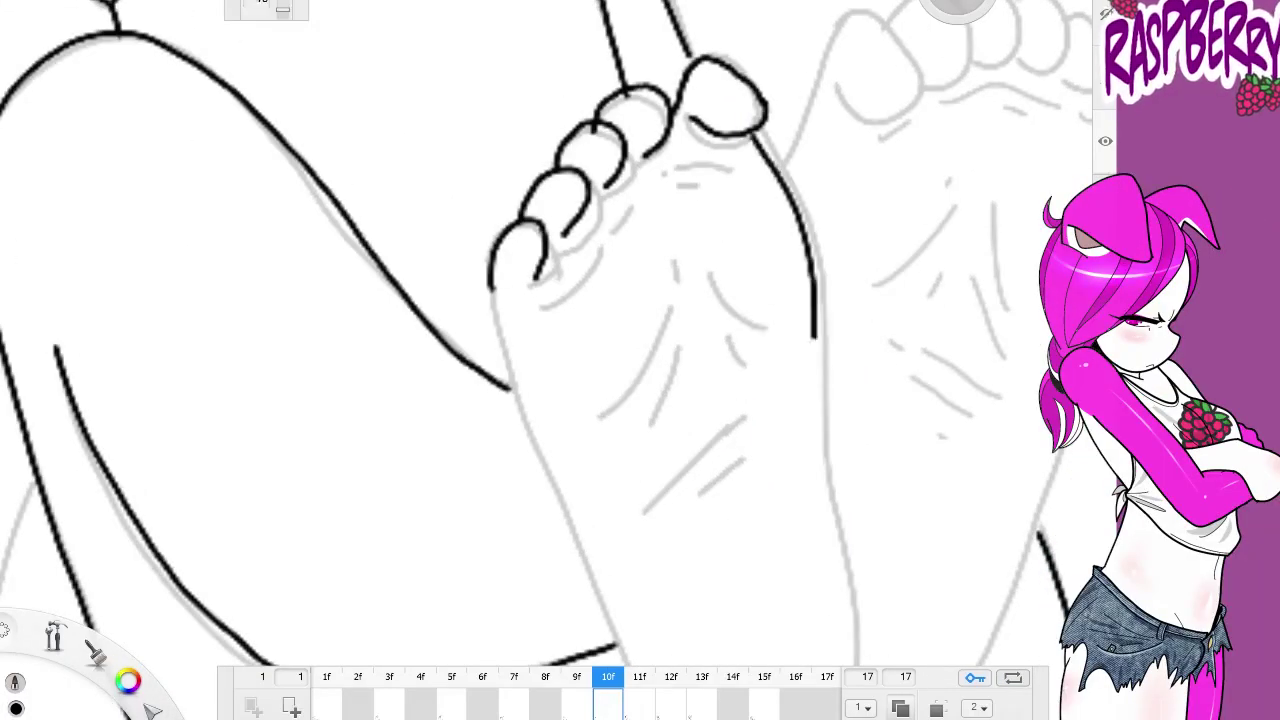
left_click_drag(815, 285, 815, 440)
left_click_drag(640, 400, 615, 220)
left_click_drag(800, 300, 700, 605)
Ink the sole creases and the short toe creases of the braid-side foot on frame 10
scroll(640, 360, "down", 2)
left_click_drag(652, 80, 620, 170)
left_click_drag(702, 226, 656, 284)
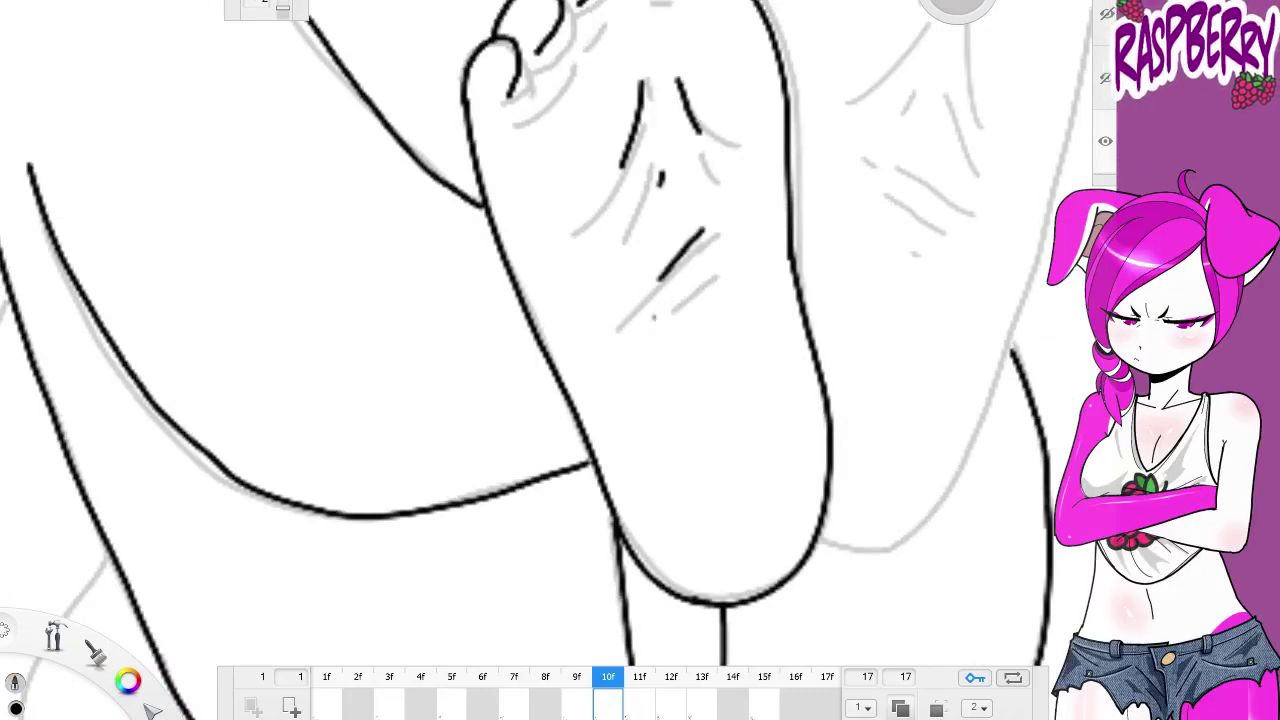
scroll(571, 129, "up", 3)
left_click_drag(512, 236, 474, 310)
scroll(750, 307, "down", 3)
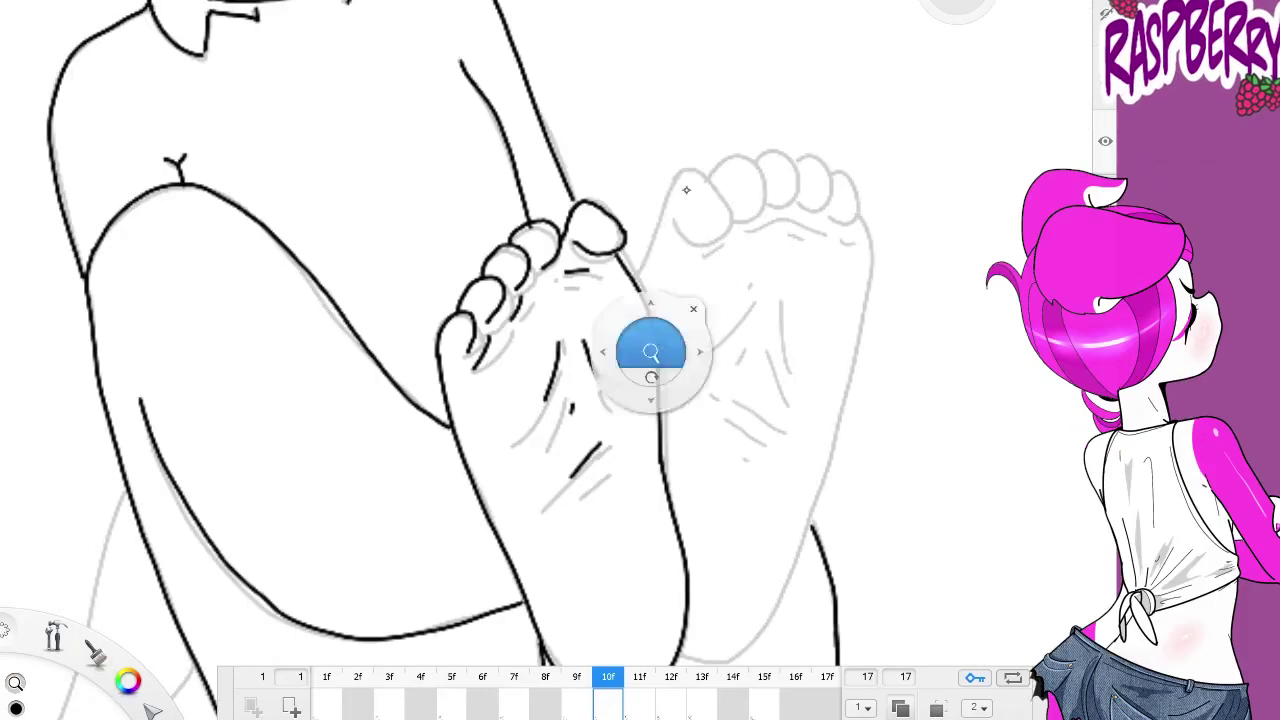
Ink the farther foot's toes, side edges and heel on frame 10
scroll(750, 307, "up", 2)
mouse_move(745, 180)
left_mouse_down()
mouse_move(890, 150)
mouse_move(995, 235)
left_mouse_up()
left_click_drag(640, 400, 570, 200)
left_click_drag(905, 20, 822, 405)
scroll(898, 300, "down", 3)
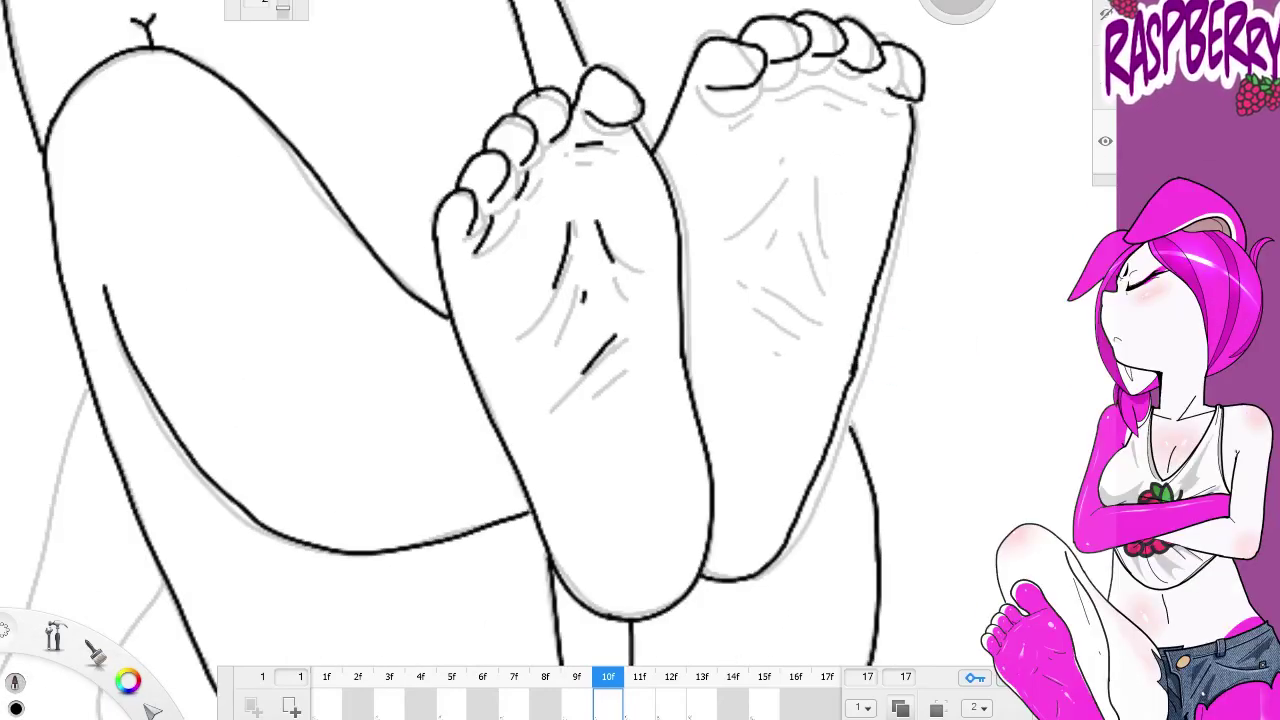
Add the sole creases and the short creases beneath the toes of the farther foot on frame 10
scroll(898, 300, "up", 2)
left_click_drag(798, 152, 765, 222)
scroll(794, 316, "down", 3)
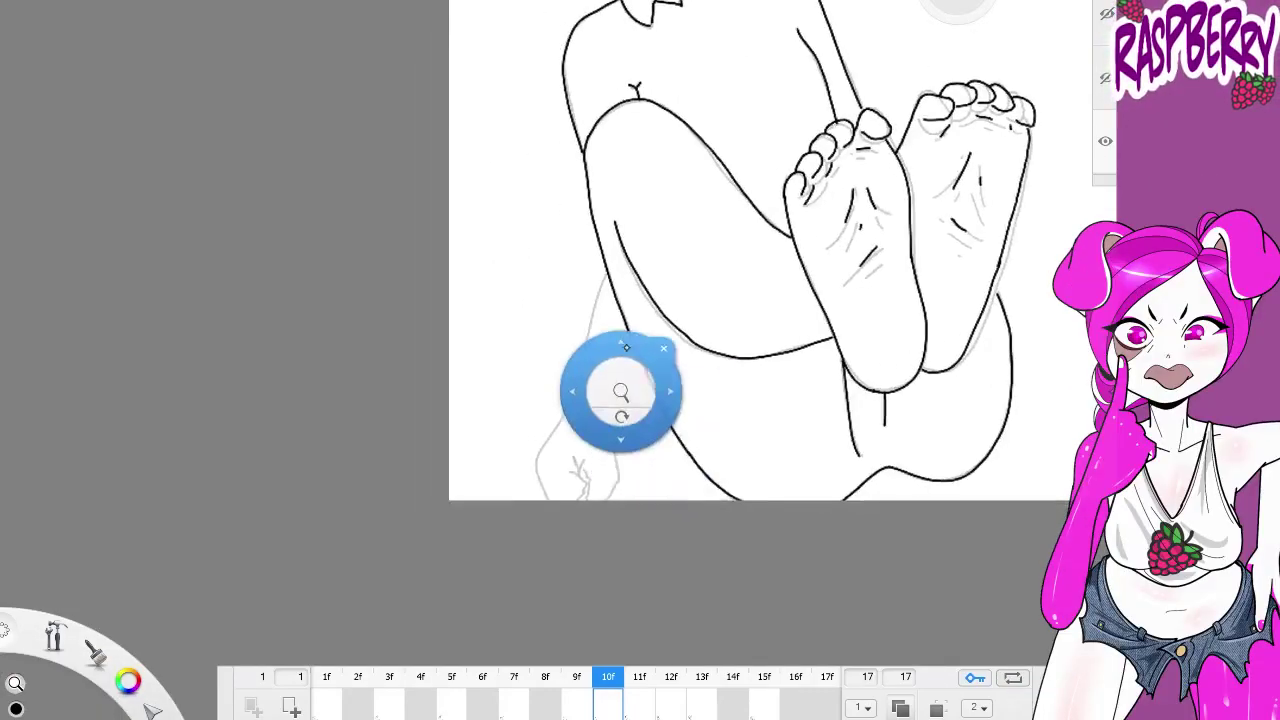
Ink the braid-side forearm and hand on frame 10, redoing the hand outline and adding the finger lines
scroll(614, 380, "up", 2)
left_click_drag(605, 205, 520, 460)
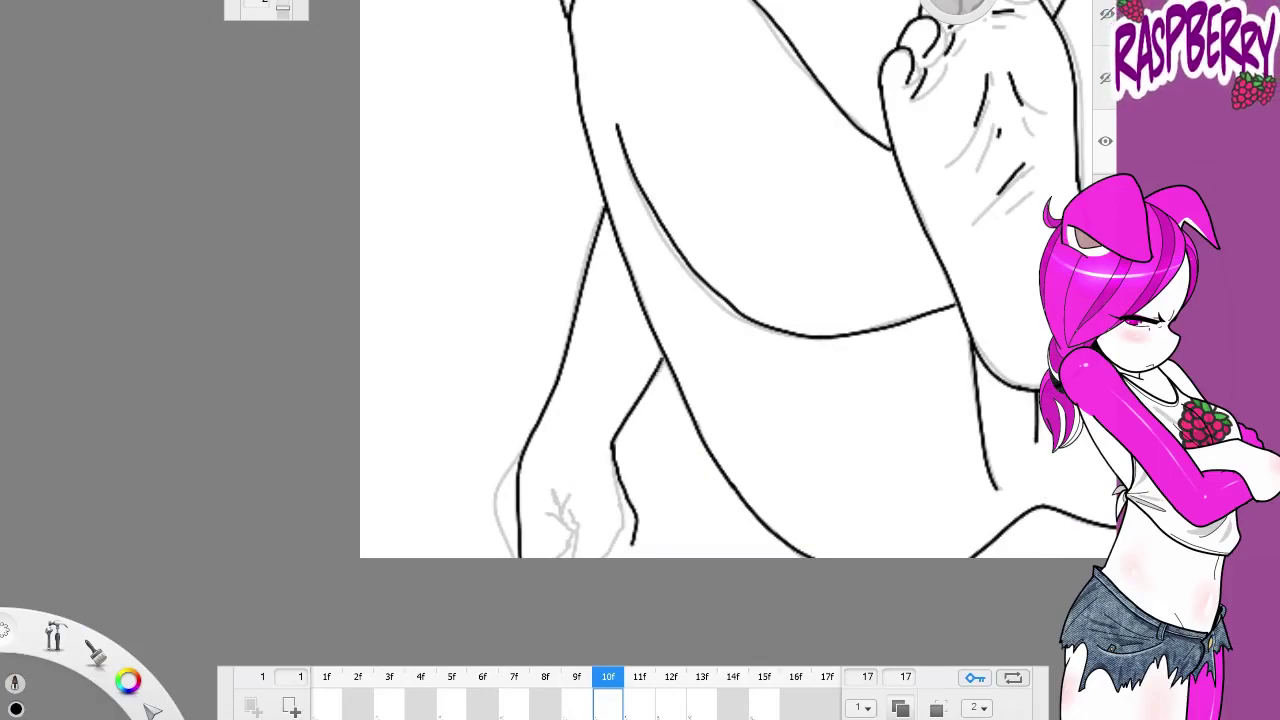
key("ctrl+z")
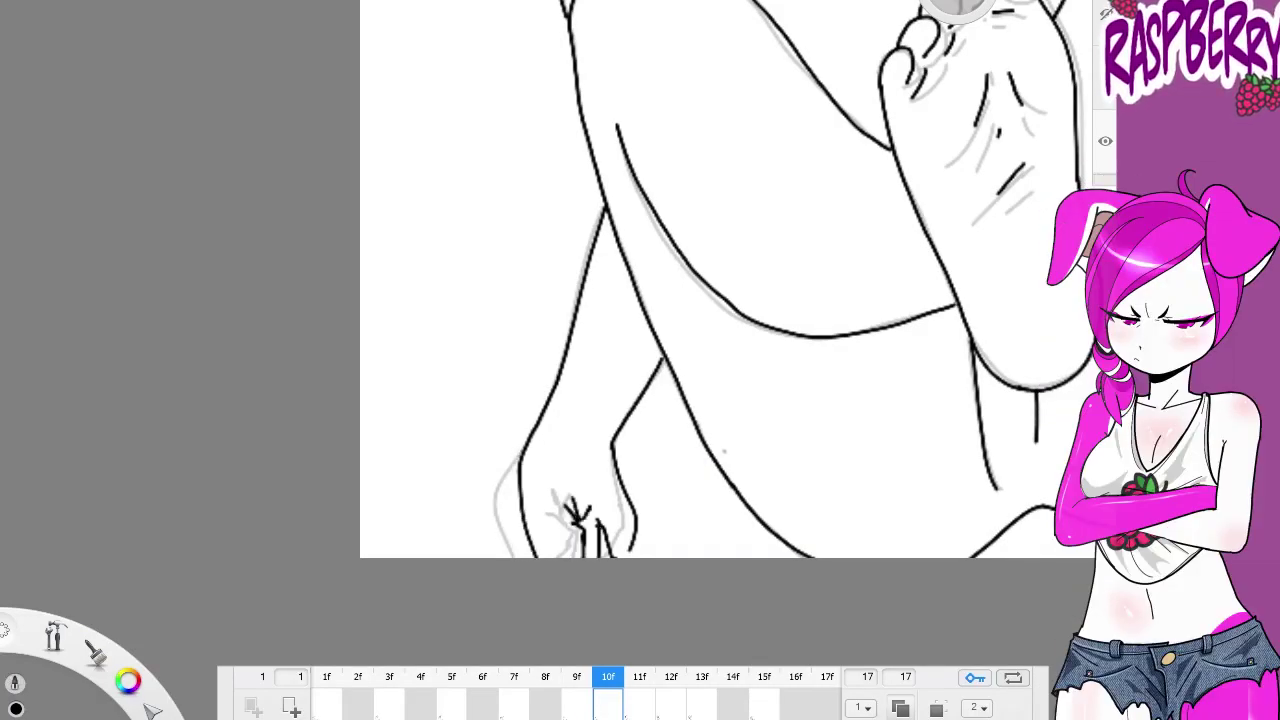
scroll(720, 280, "down", 3)
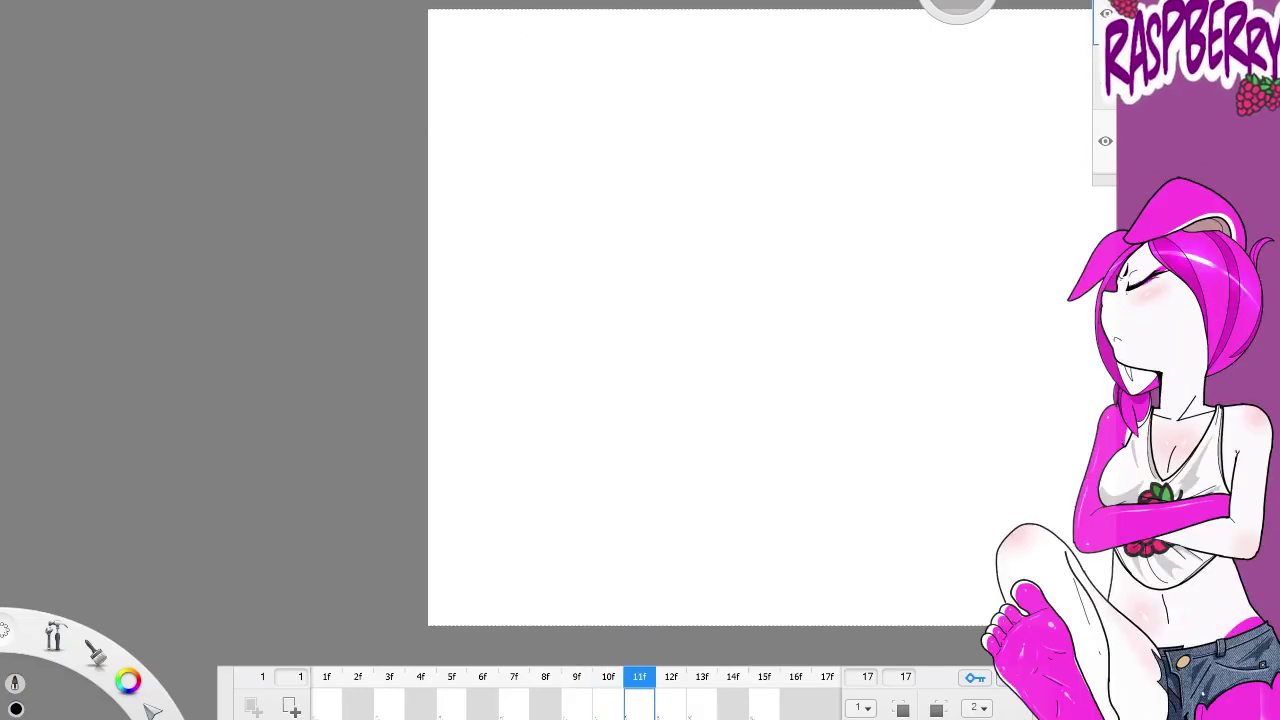
Rearrange the frames on the timeline and extend the animation to 18 frames
left_click(671, 677)
mouse_move(671, 708)
left_mouse_down()
mouse_move(326, 708)
mouse_move(357, 708)
left_mouse_up()
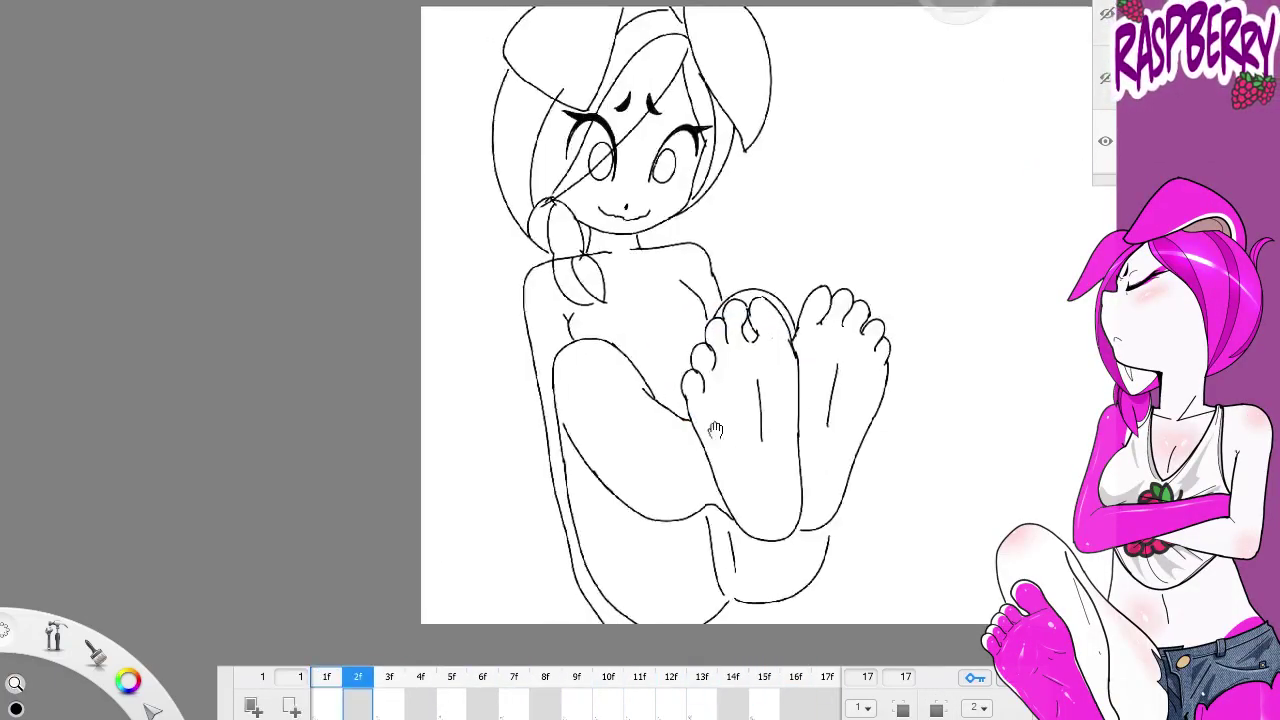
left_click_drag(700, 350, 389, 358)
left_click_drag(357, 708, 389, 708)
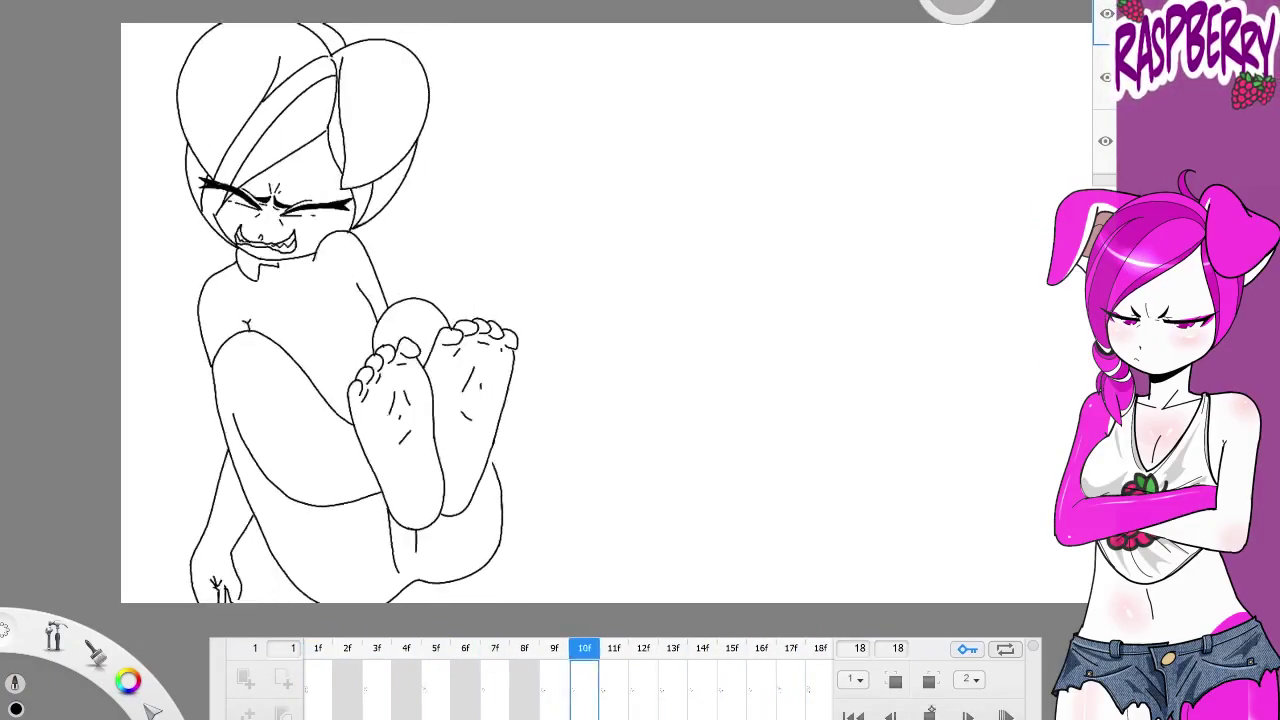
Outline the ankle cuff and fill the trousers solid black on frame 1, and mark the sleeve's cuff line
left_click_drag(417, 471, 446, 466)
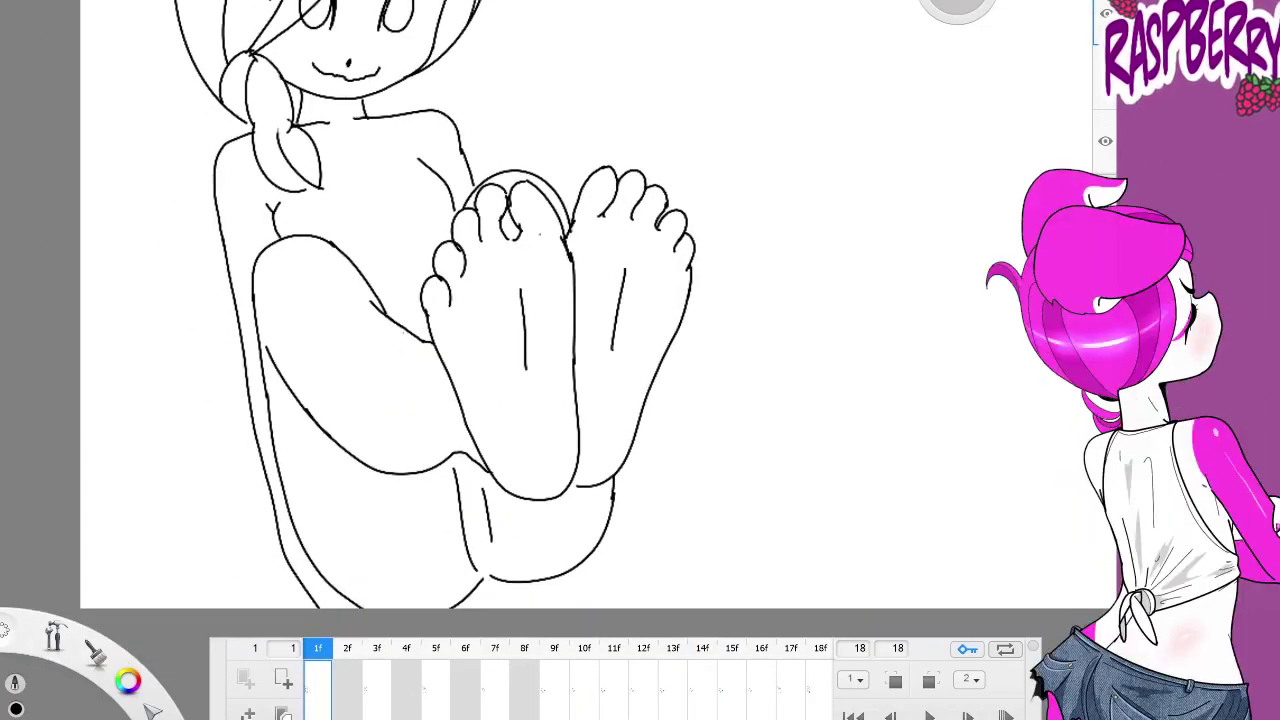
left_click_drag(540, 505, 558, 500)
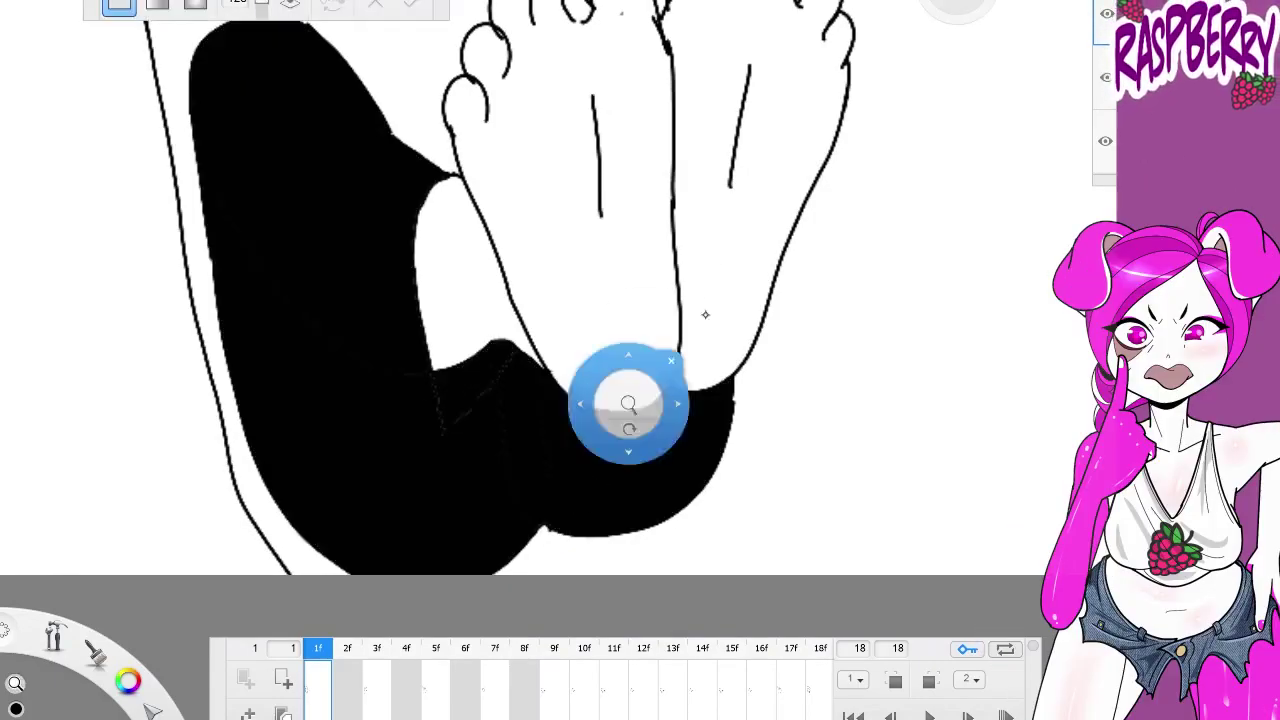
left_click_drag(626, 403, 390, 465)
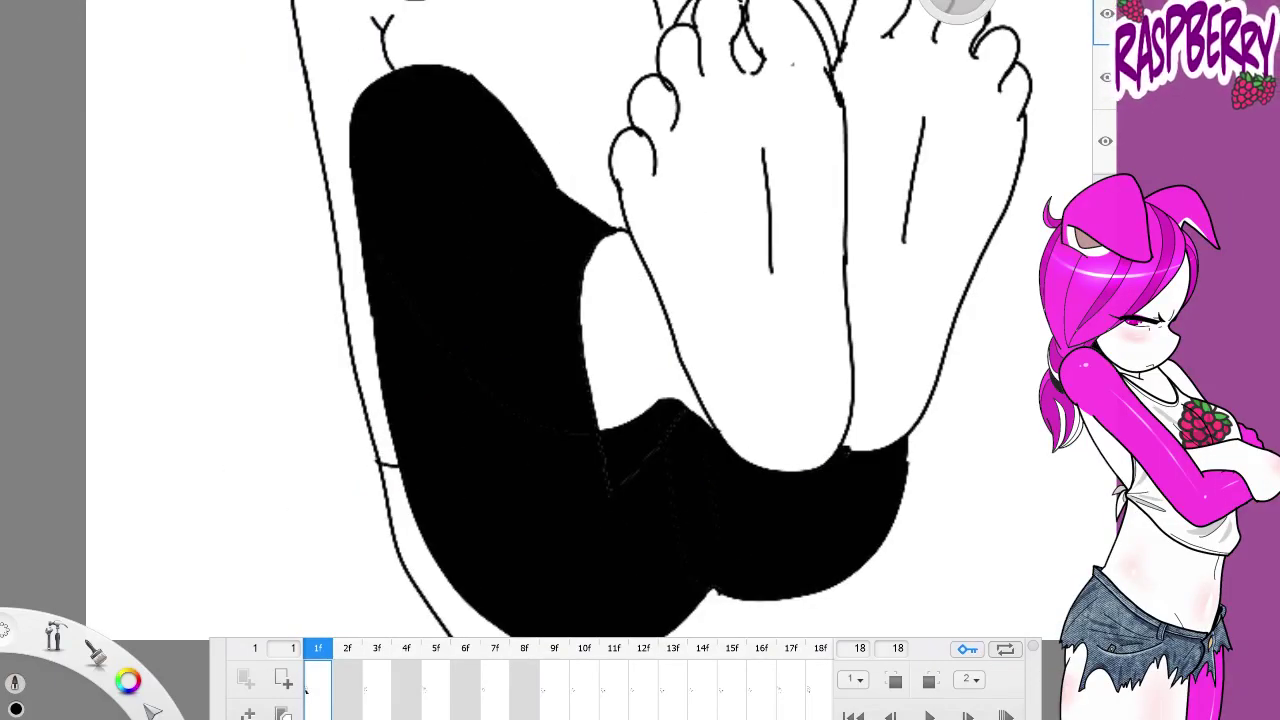
Draw a deep V-shaped neckline on frame 1 and fill the top and sleeves solid black
scroll(657, 320, "up", 3)
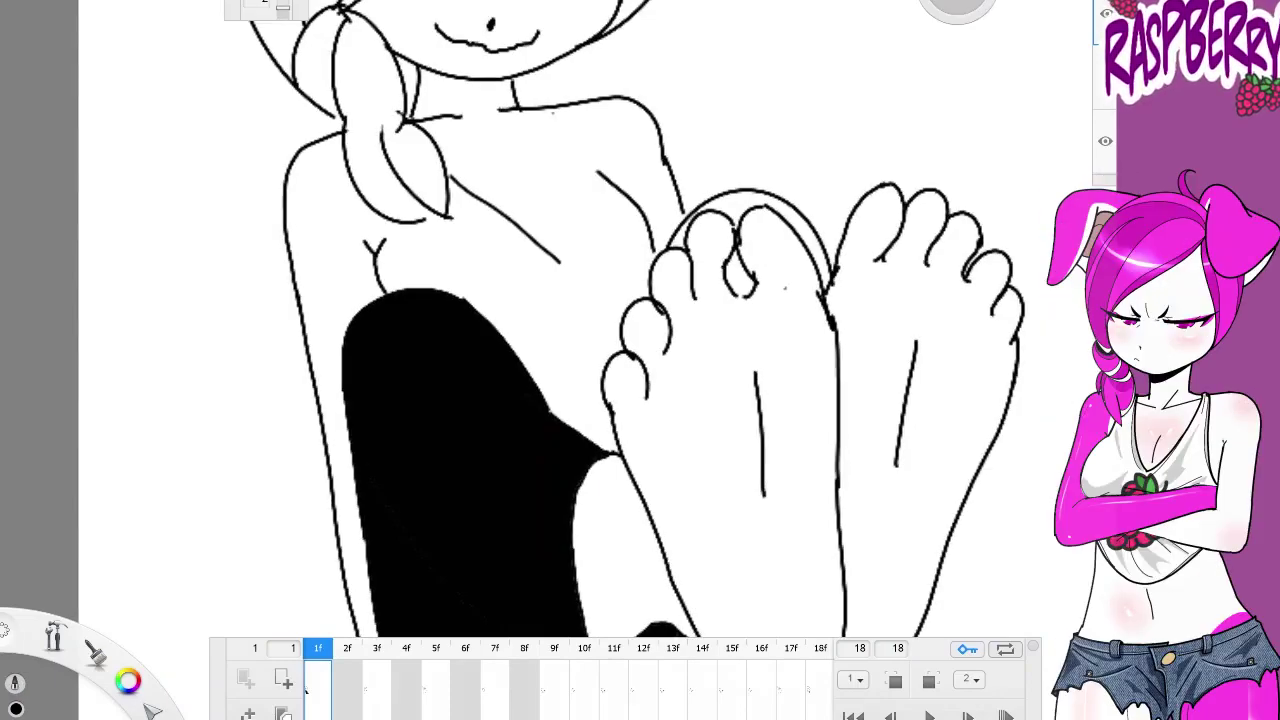
left_click_drag(558, 140, 565, 292)
left_click_drag(475, 222, 558, 302)
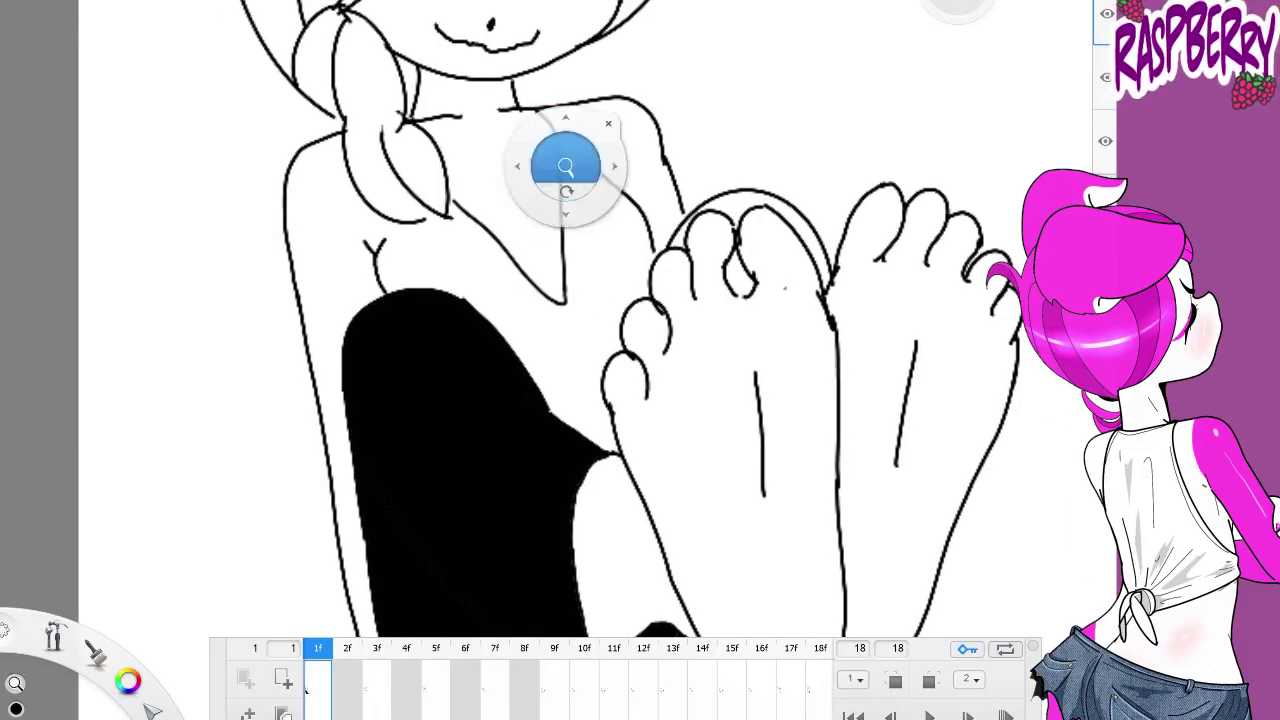
left_click_drag(565, 165, 600, 160)
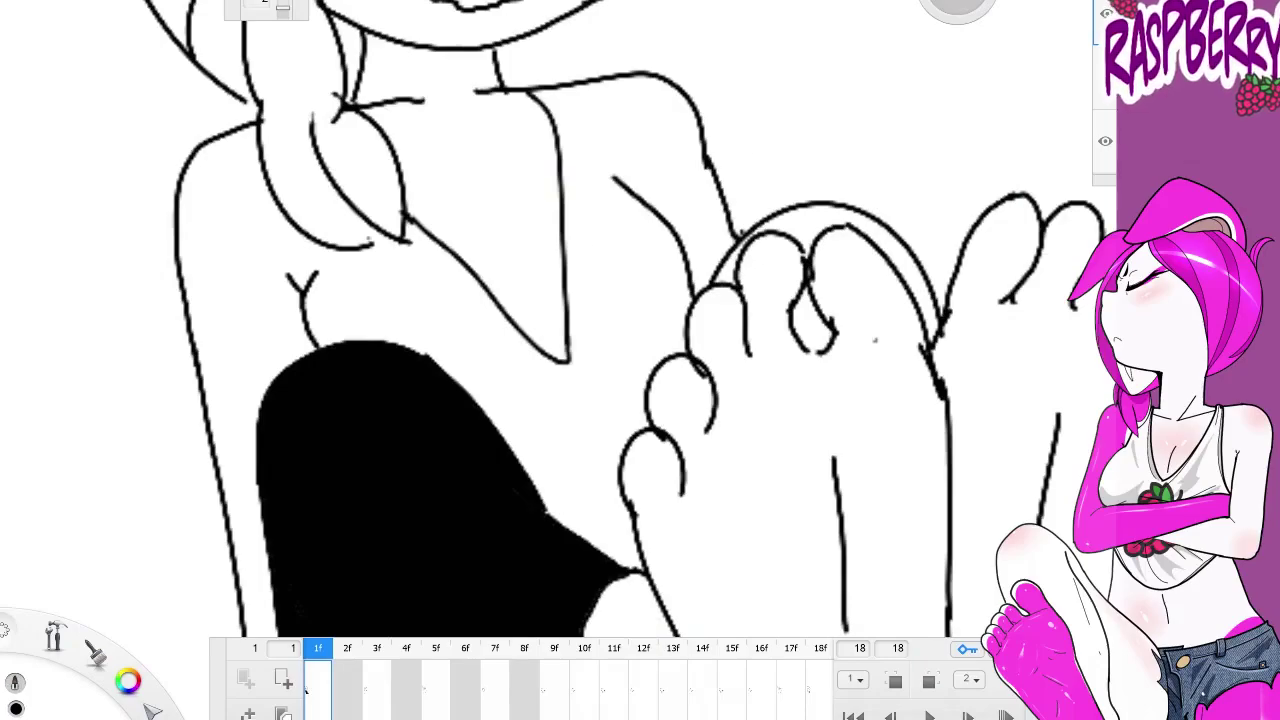
scroll(700, 371, "down", 6)
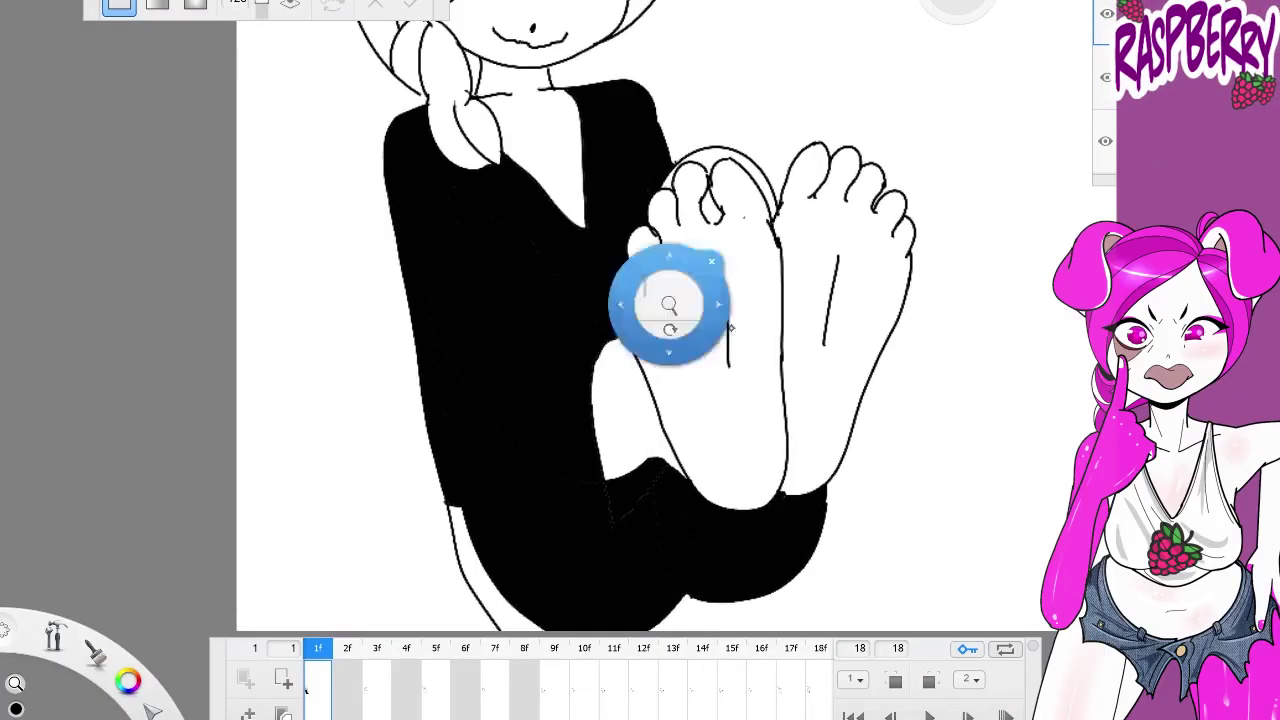
Fill the knee area behind the near foot's toes solid black on frame 1
left_click_drag(783, 417, 753, 497)
scroll(651, 349, "up", 5)
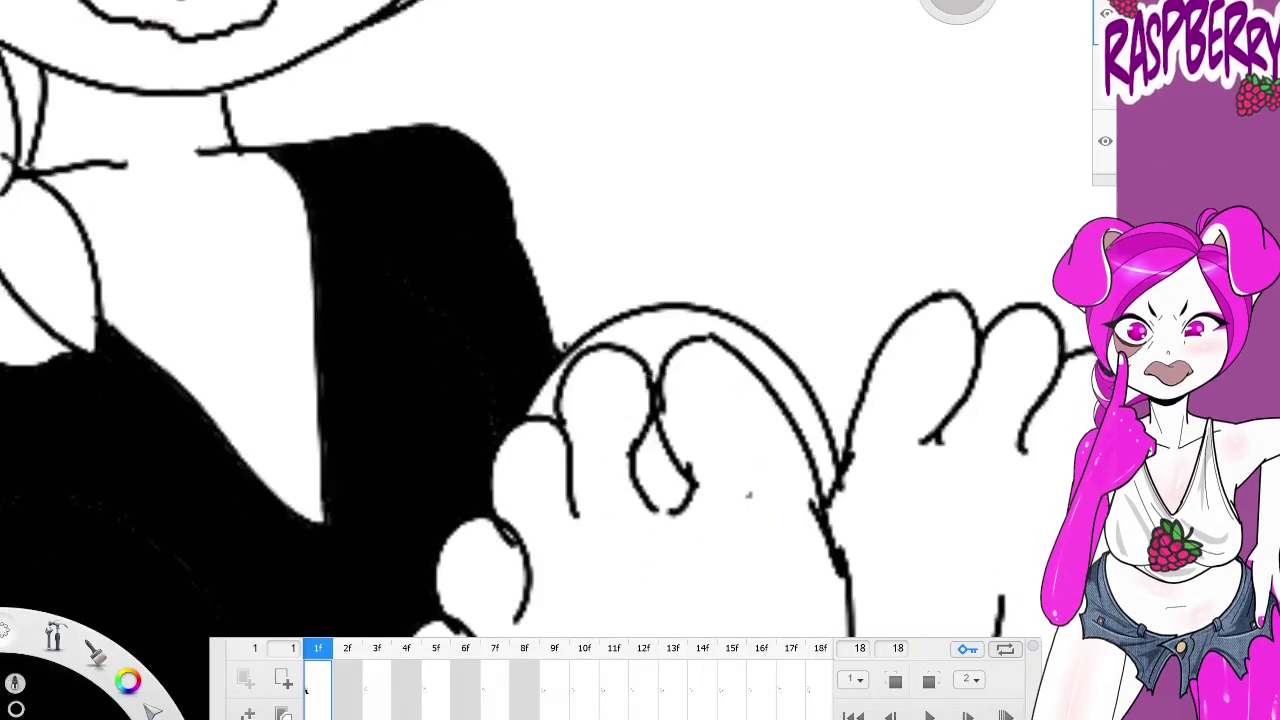
scroll(700, 380, "down", 4)
scroll(700, 380, "up", 5)
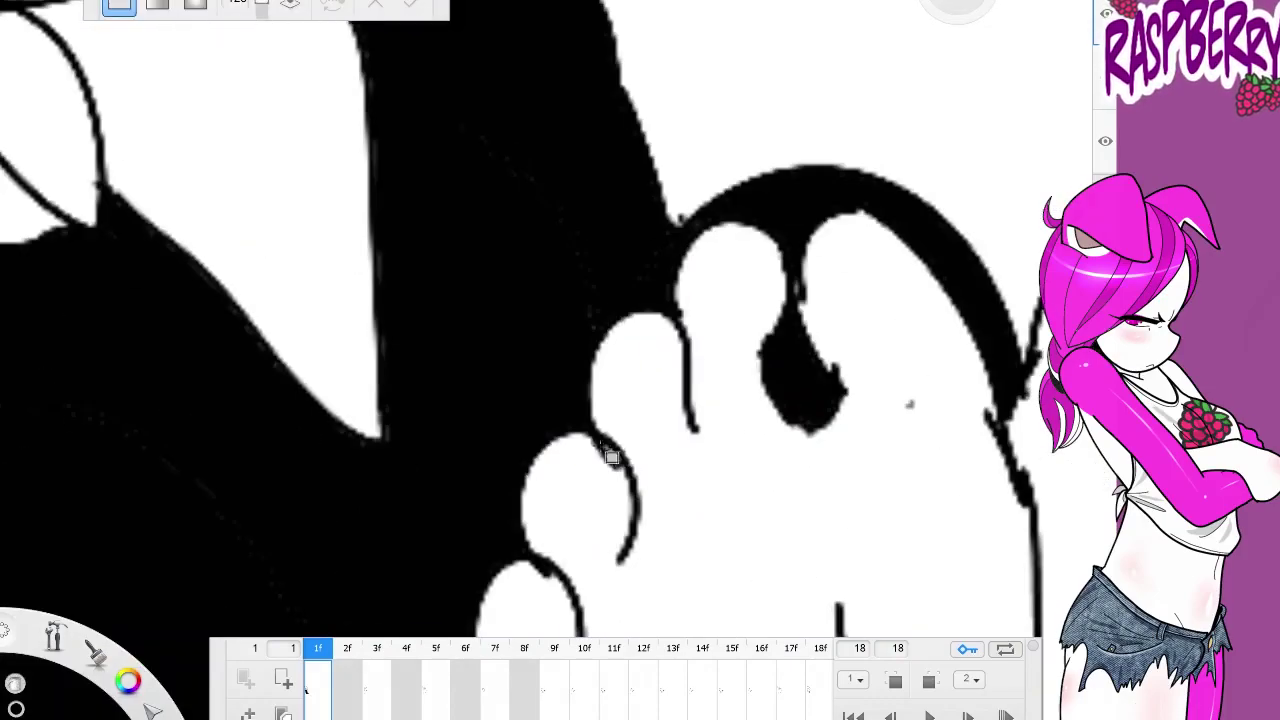
scroll(700, 380, "down", 4)
On frame 3, outline the neckline and cuffs over the onion skin and fill the clothing solid black
key("period")
key("period")
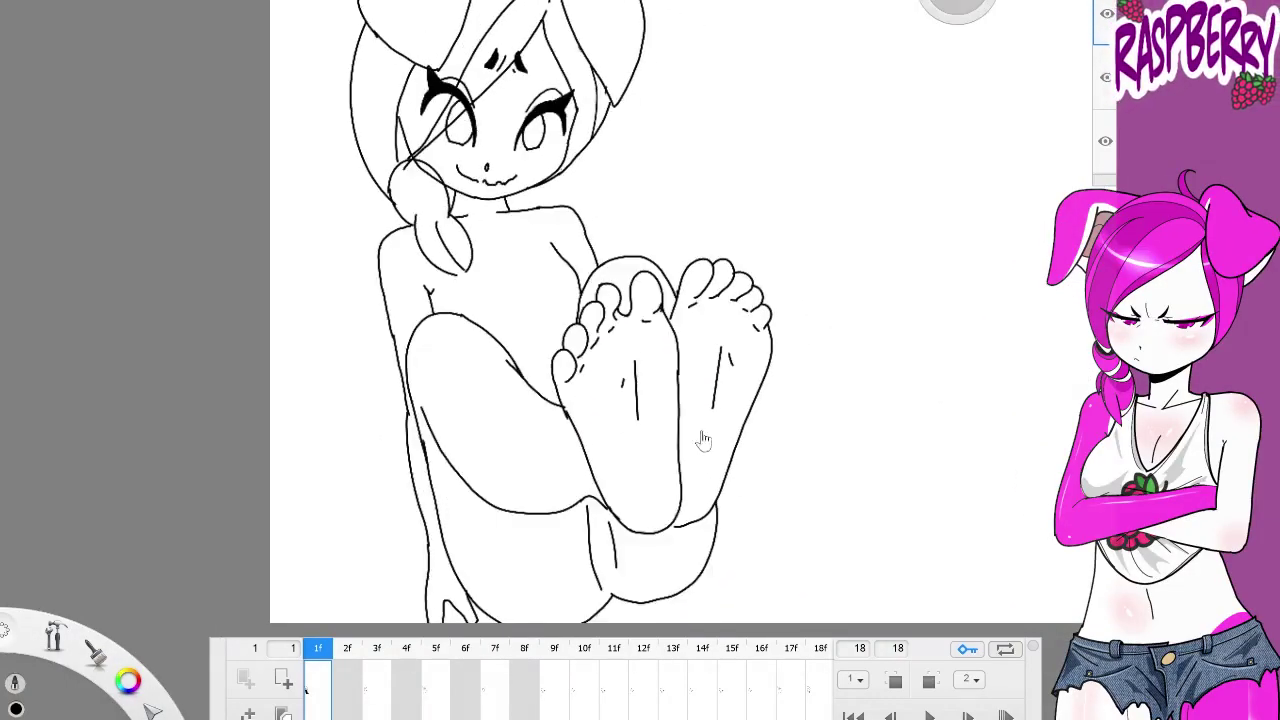
scroll(638, 404, "up", 5)
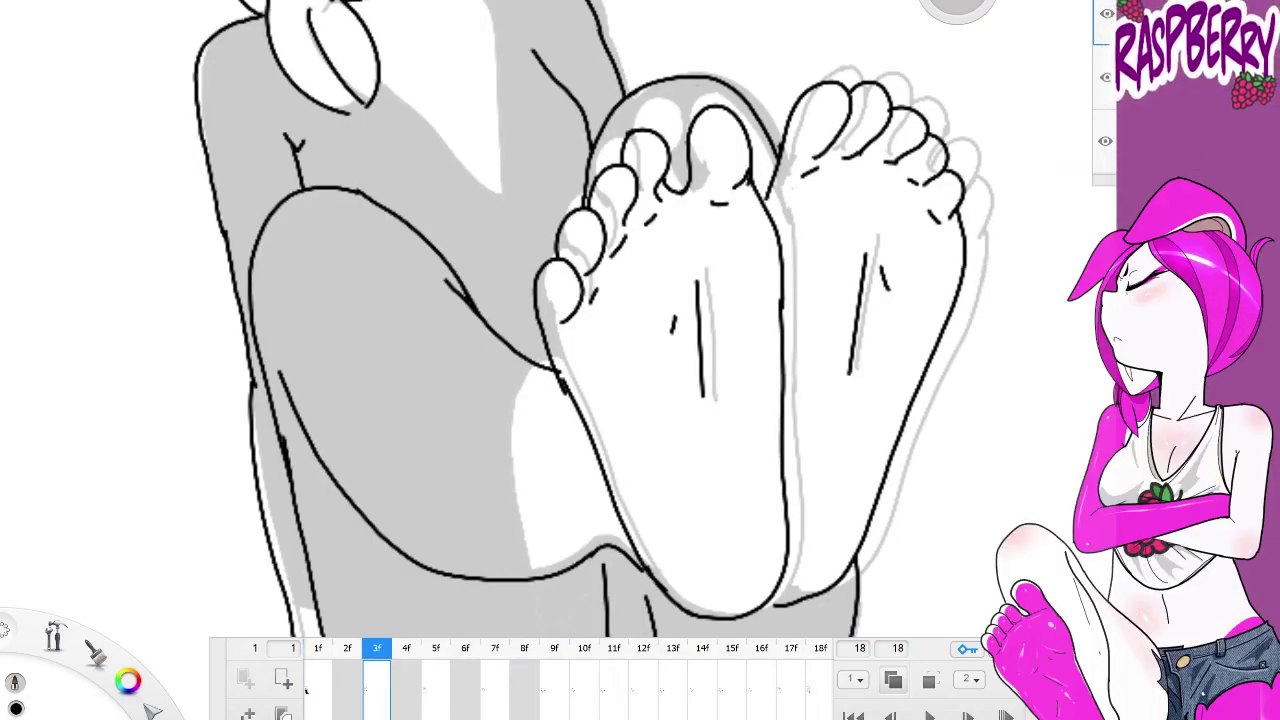
scroll(640, 320, "down", 4)
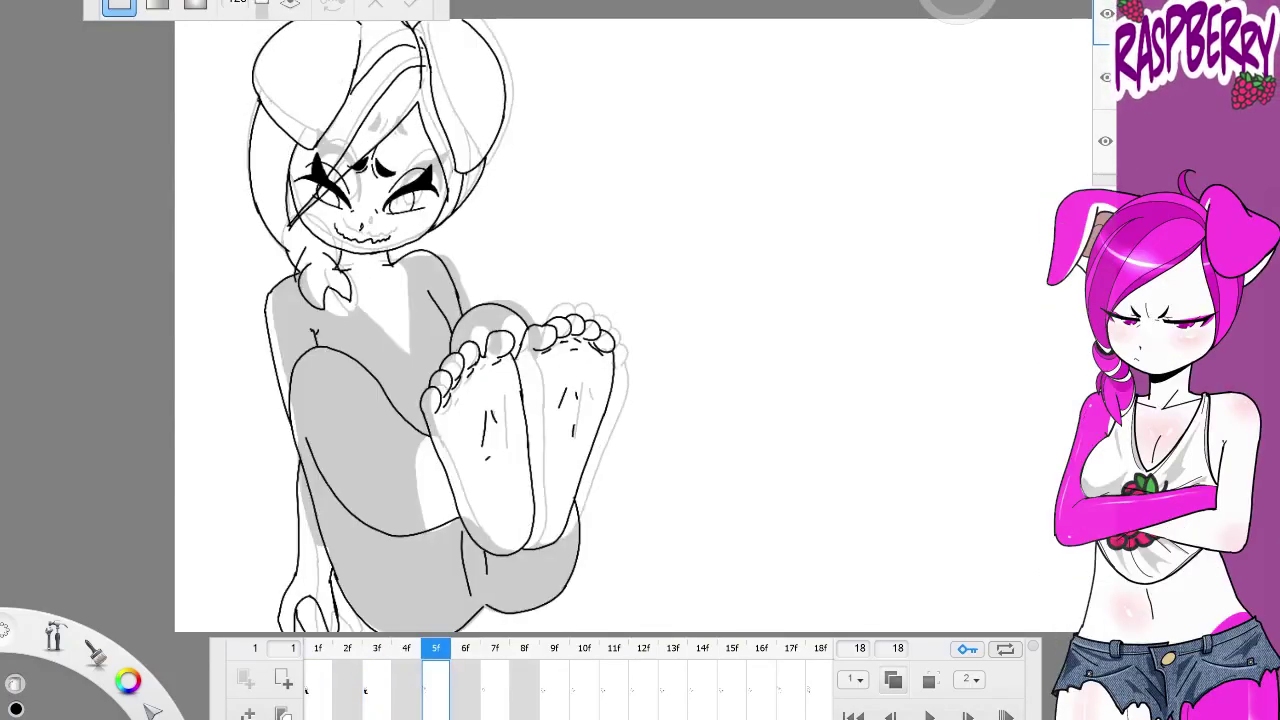
Draw the V-shaped neckline, the ankle cuff and the sleeve's cuff line on frame 5
scroll(529, 414, "up", 6)
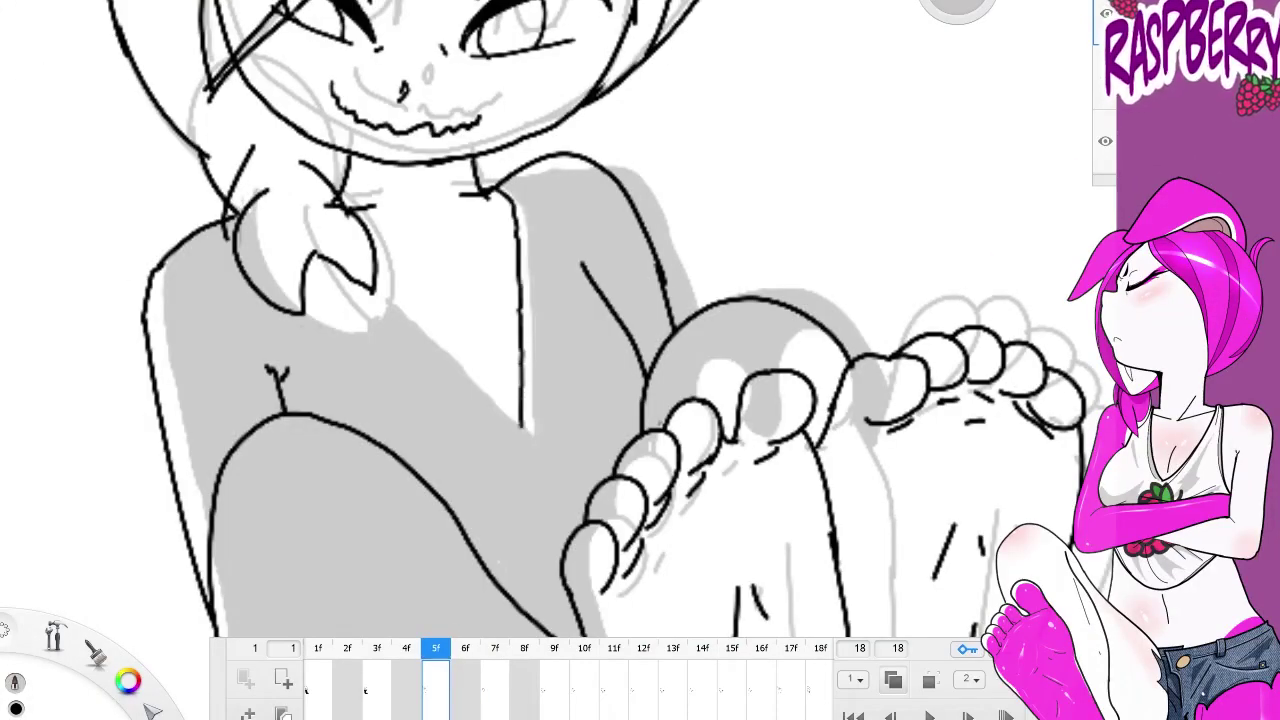
left_click_drag(451, 373, 522, 437)
scroll(600, 320, "down", 8)
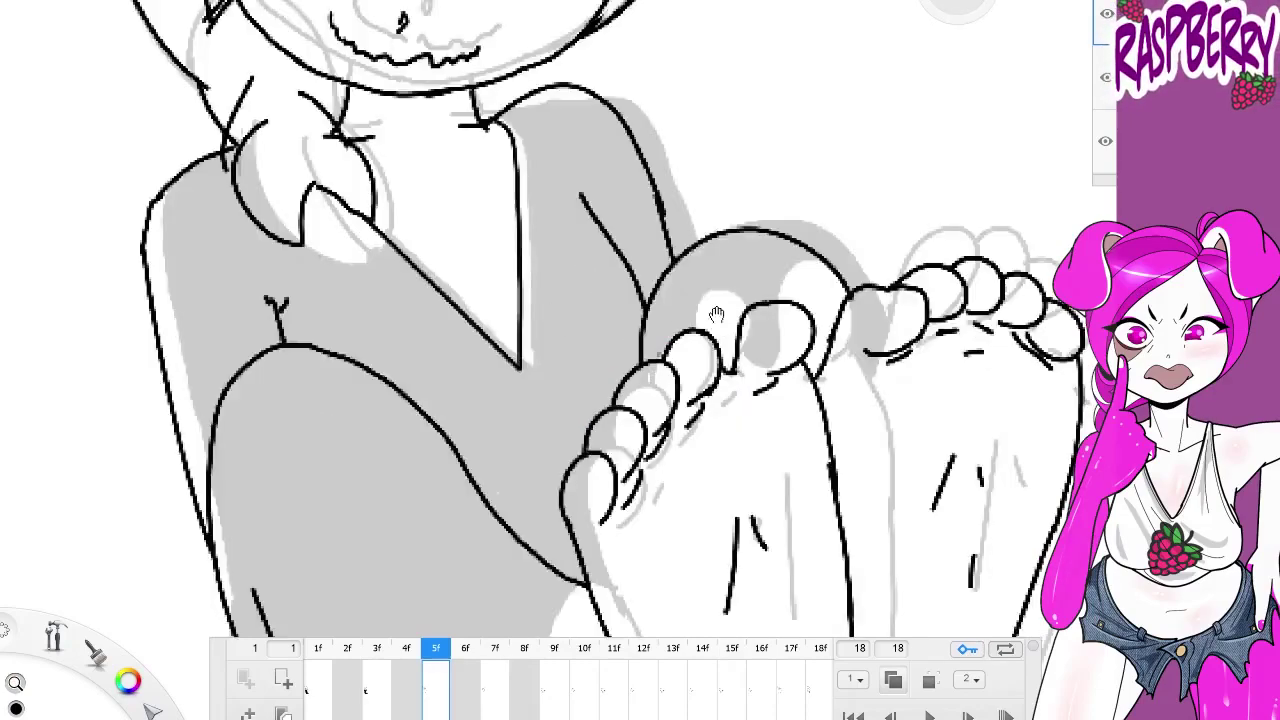
left_click_drag(558, 226, 580, 206)
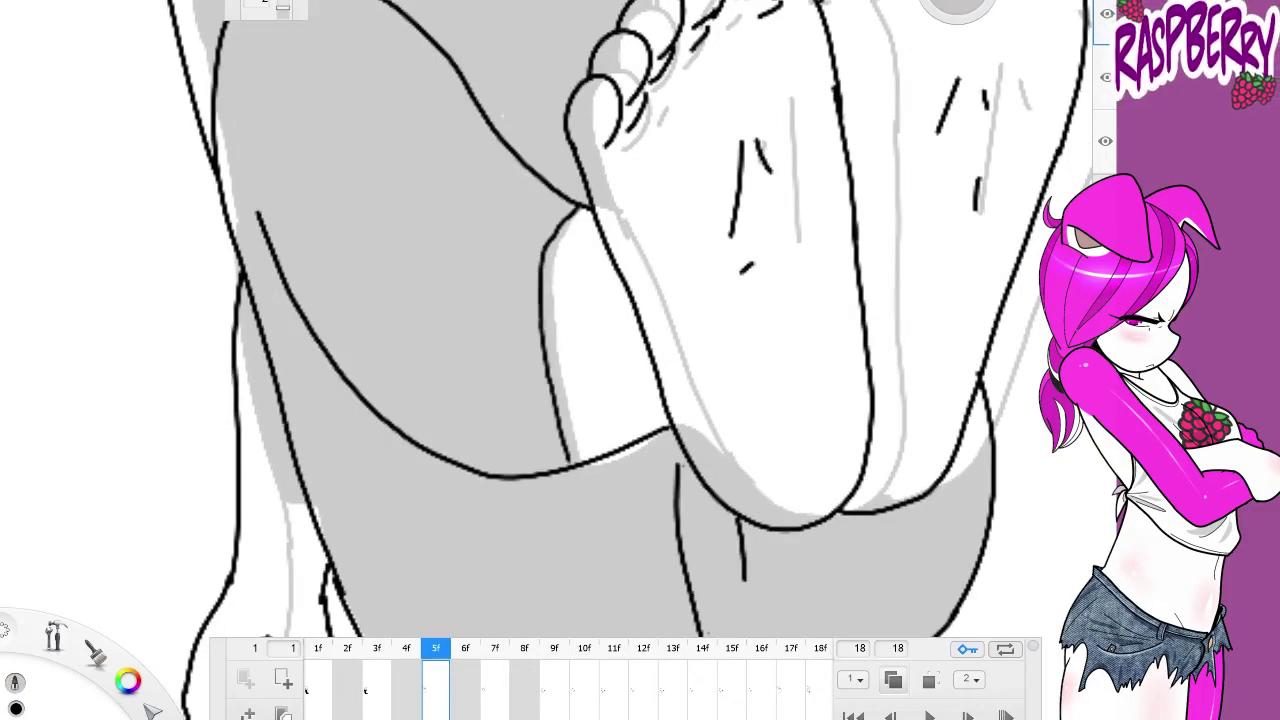
key("space")
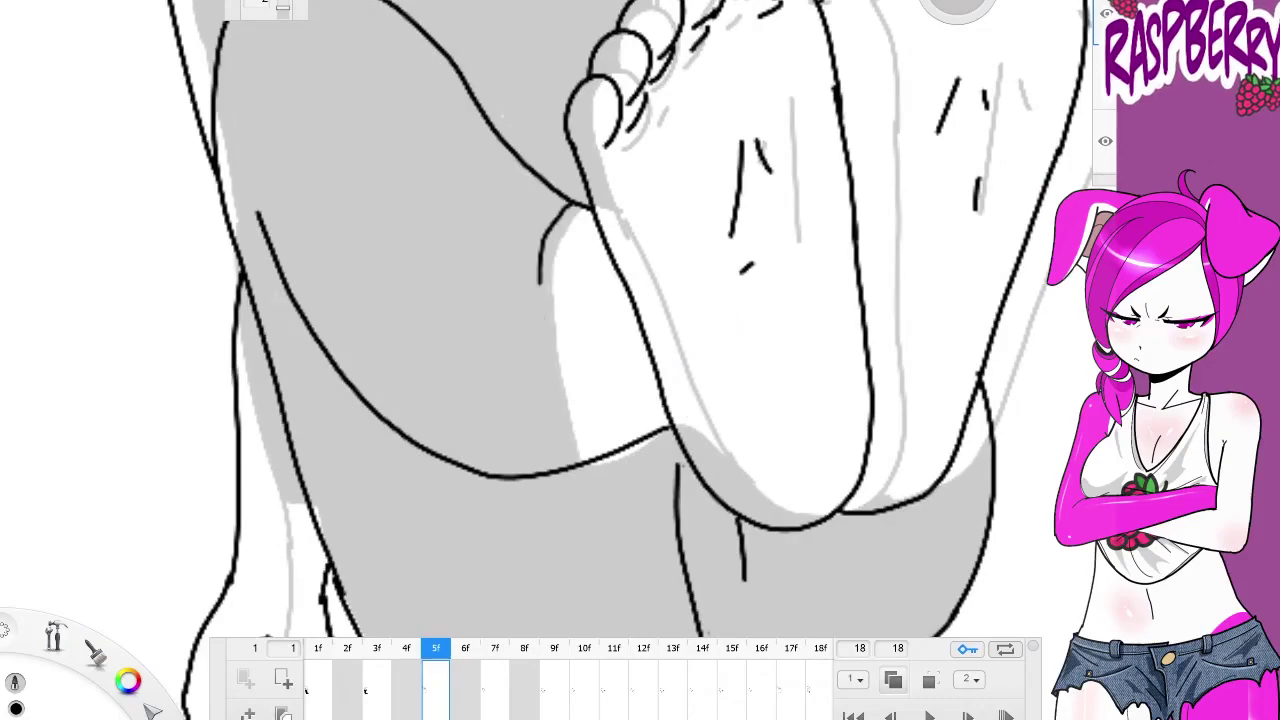
left_click_drag(240, 490, 306, 502)
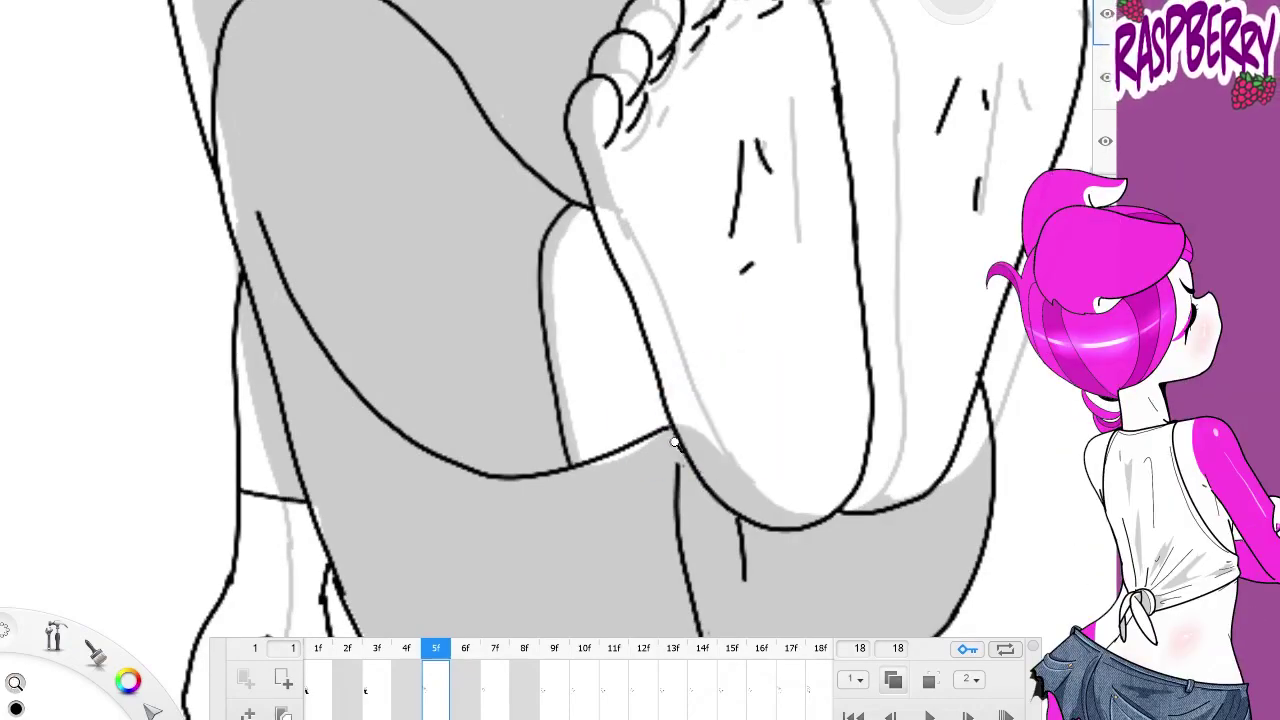
Fill the top, sleeves and trousers solid black on frame 5
scroll(674, 443, "down", 5)
scroll(751, 528, "up", 5)
scroll(793, 445, "down", 1)
scroll(793, 445, "down", 1)
left_click(825, 447)
scroll(780, 400, "up", 2)
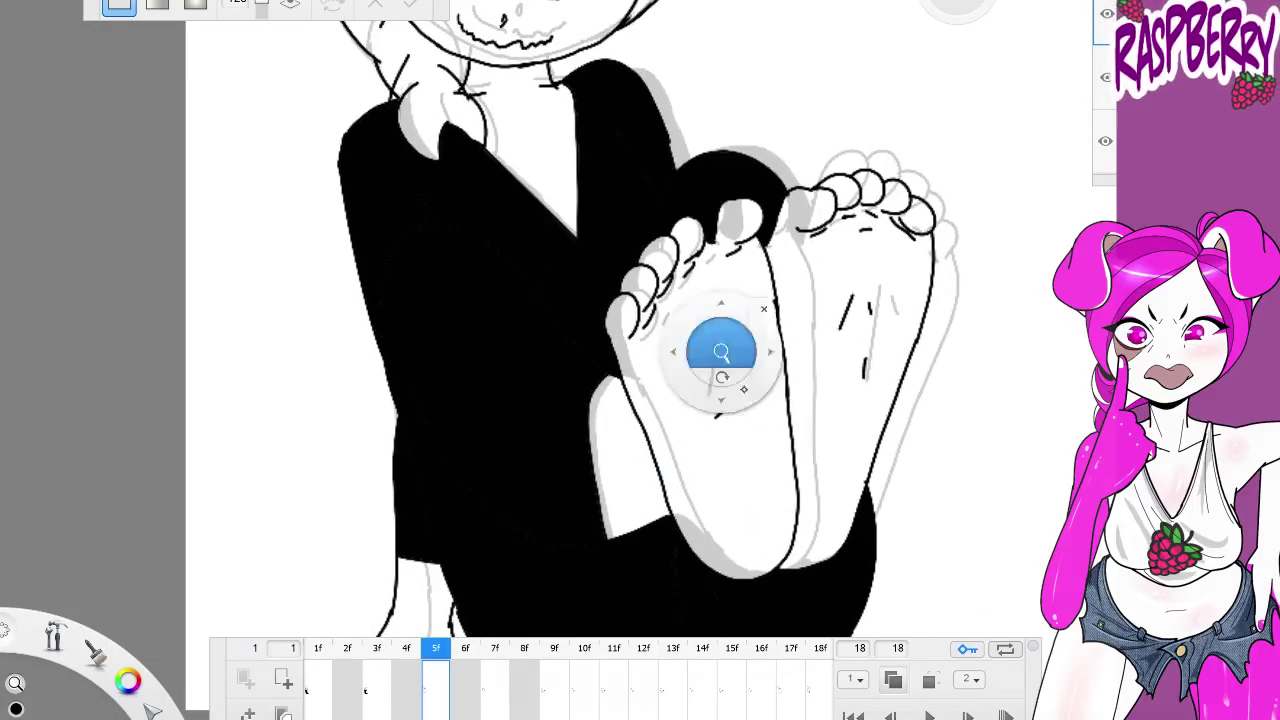
On frame 7, draw the trousers' ankle cuff and the cuff line across the braid-side forearm
scroll(758, 365, "down", 2)
left_click(376, 648)
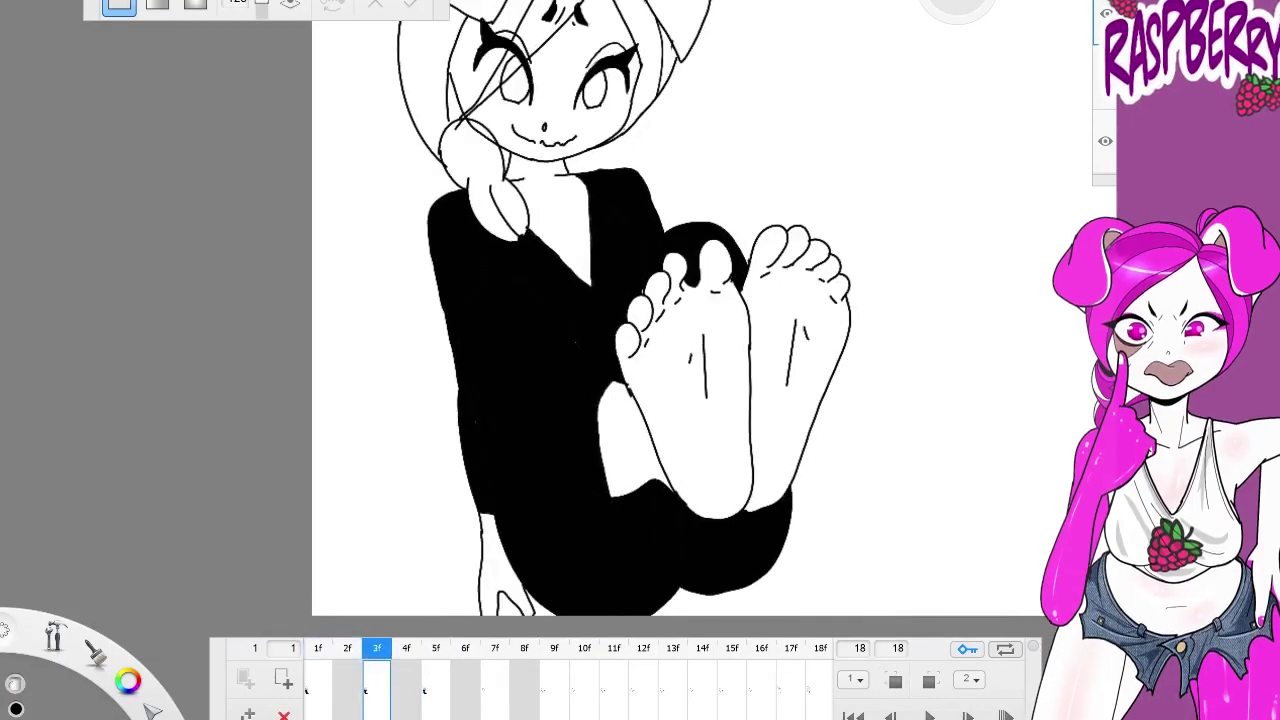
left_click(435, 648)
left_click(494, 648)
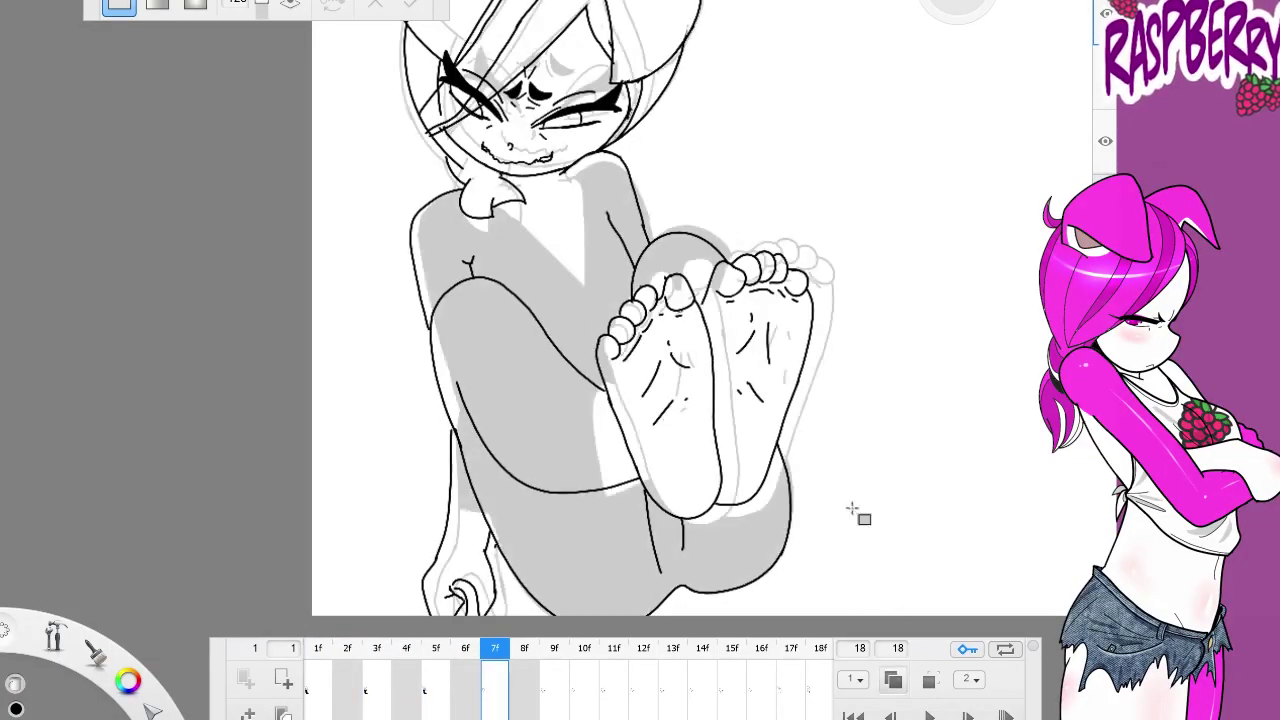
scroll(634, 405, "up", 2)
scroll(634, 405, "up", 2)
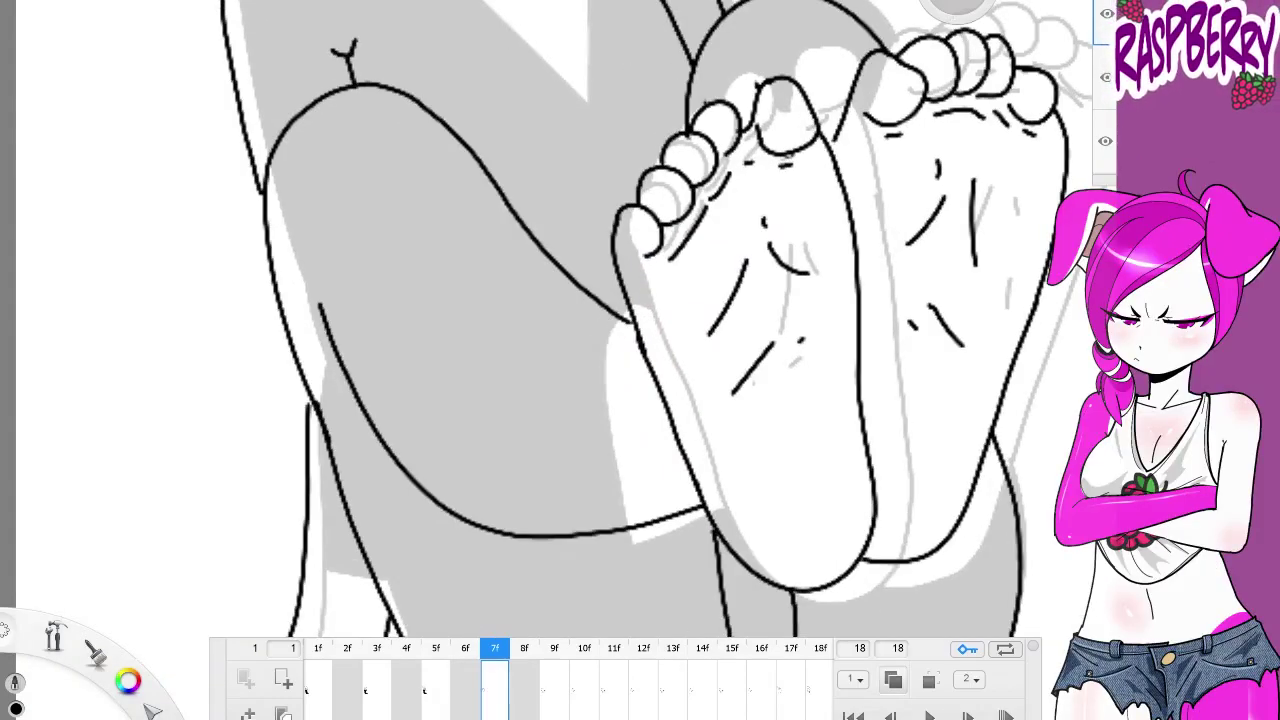
scroll(634, 405, "down", 2)
scroll(634, 405, "up", 2)
left_click_drag(716, 472, 721, 578)
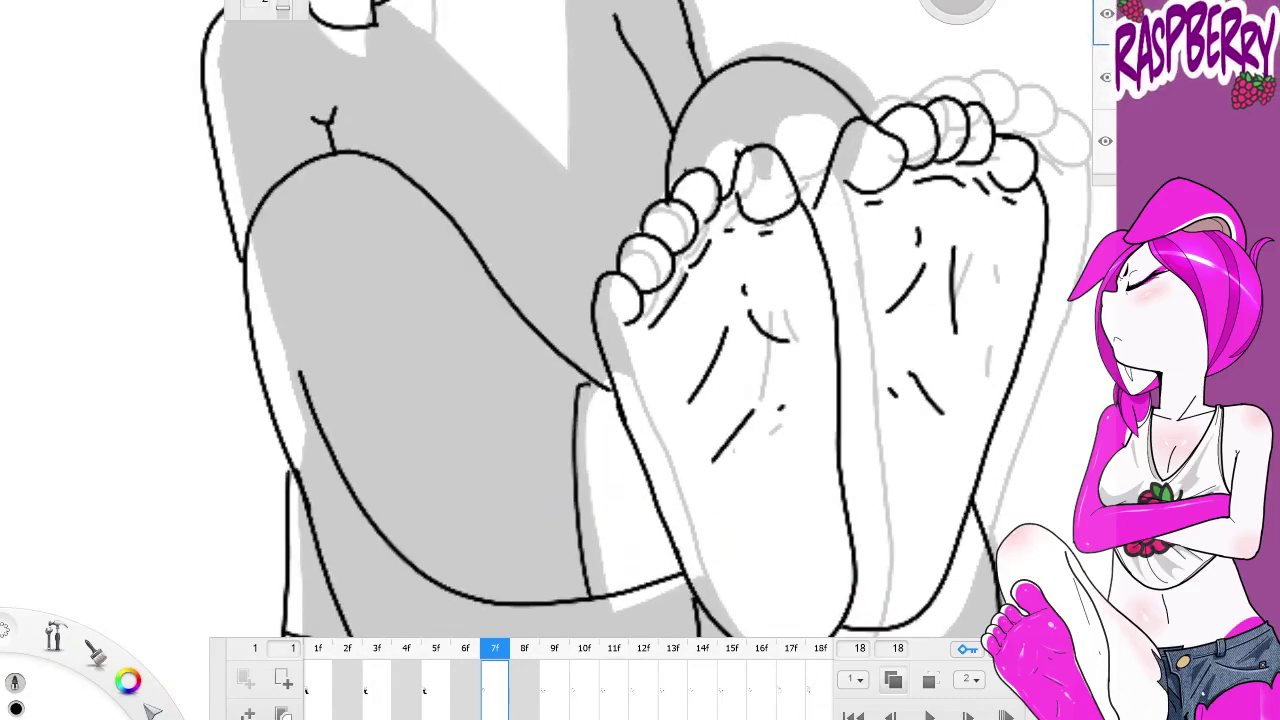
scroll(640, 320, "down", 2)
scroll(640, 320, "up", 2)
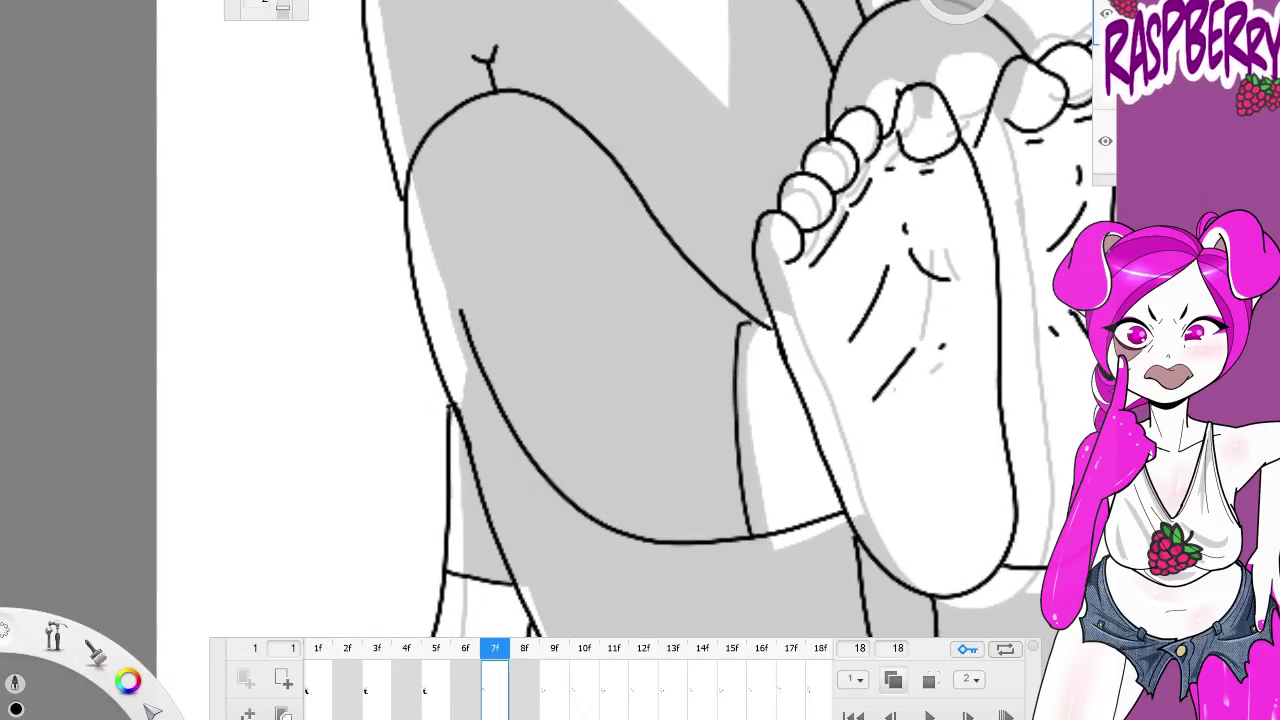
Draw the V-shaped neckline on frame 7 and fill the whole outfit solid black
scroll(722, 507, "down", 2)
scroll(722, 507, "up", 2)
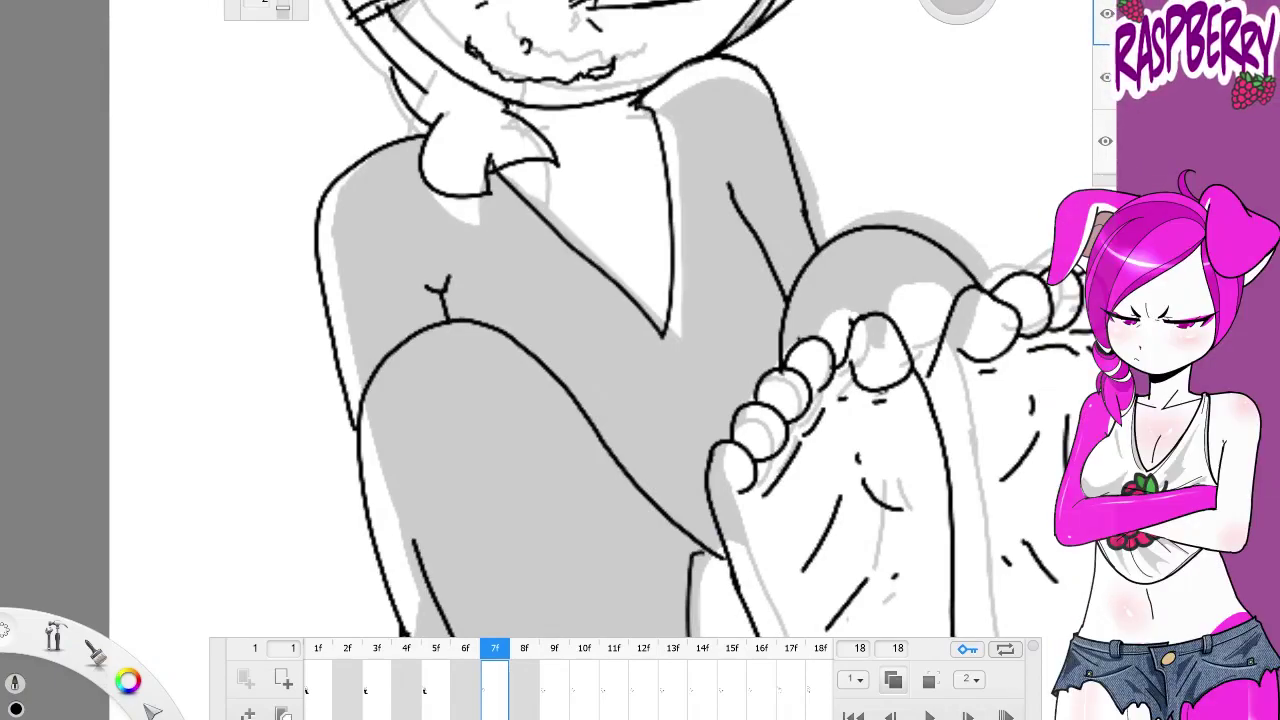
scroll(760, 330, "down", 2)
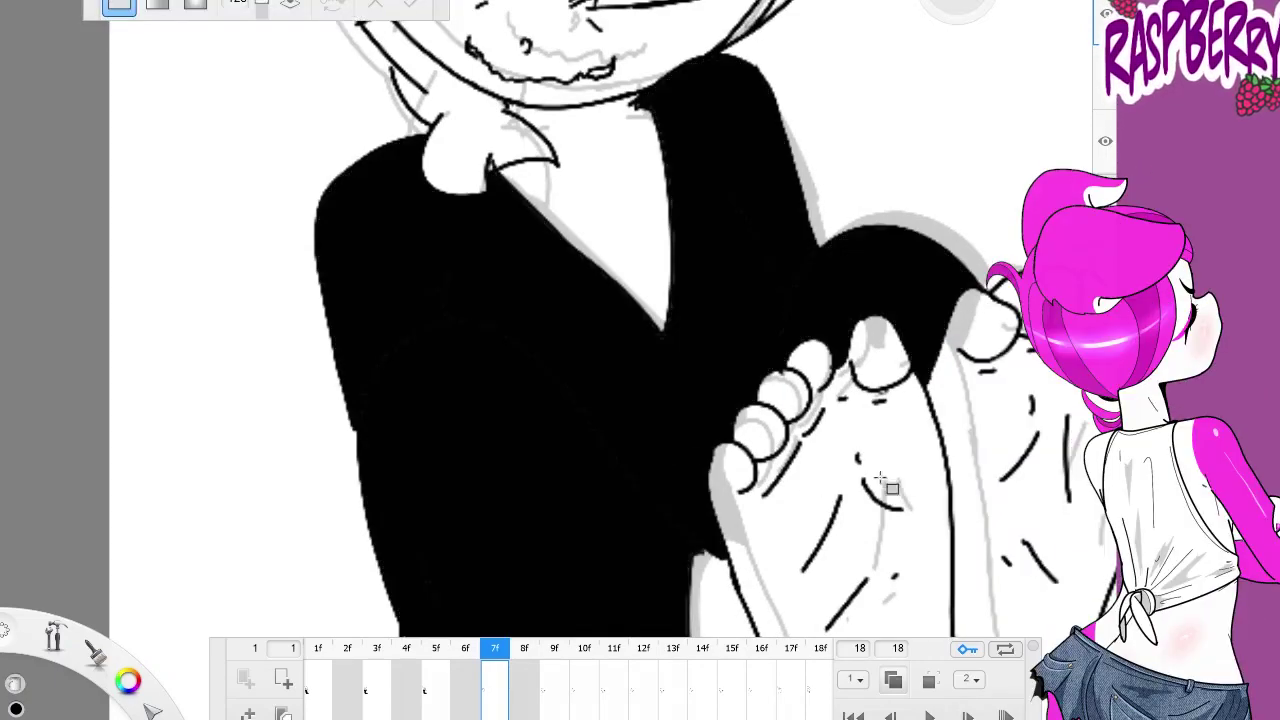
scroll(880, 470, "down", 3)
mouse_move(820, 400)
left_mouse_down()
mouse_move(766, 334)
mouse_move(700, 330)
left_mouse_up()
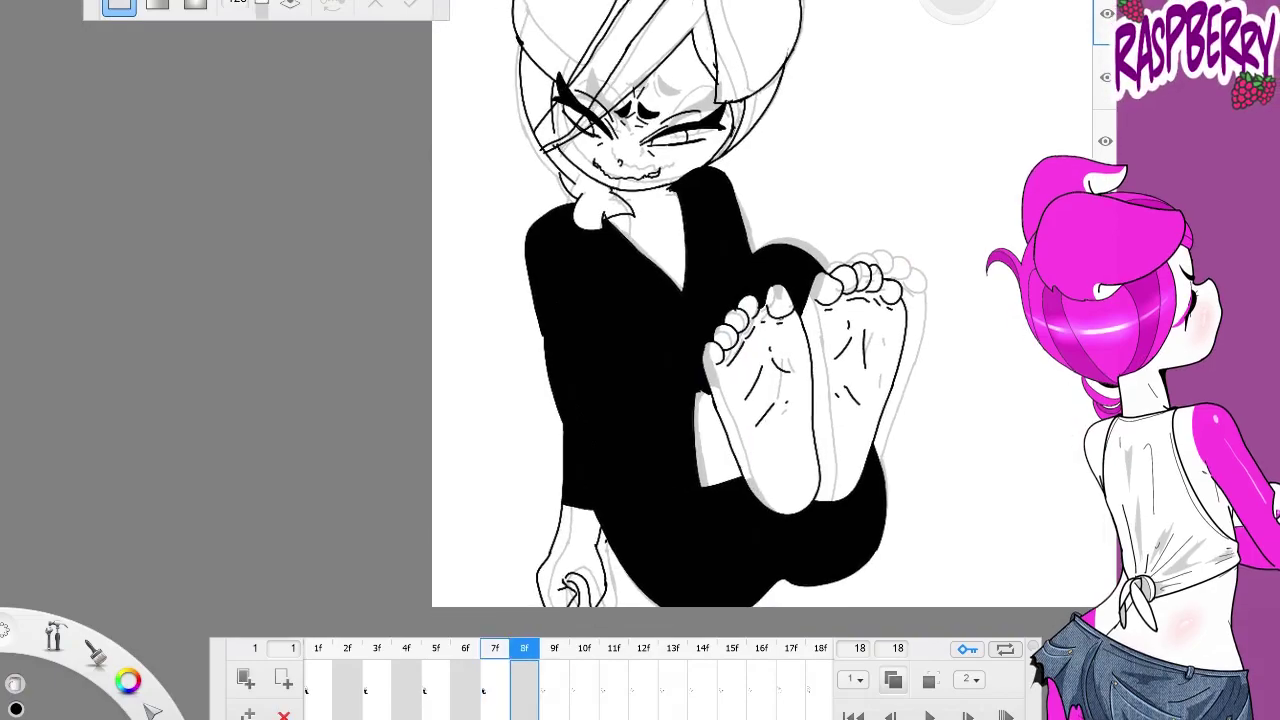
Draw the V-shaped neckline on frame 9, following the previous frame's onion skin
key("period")
key("period")
scroll(717, 175, "up", 3)
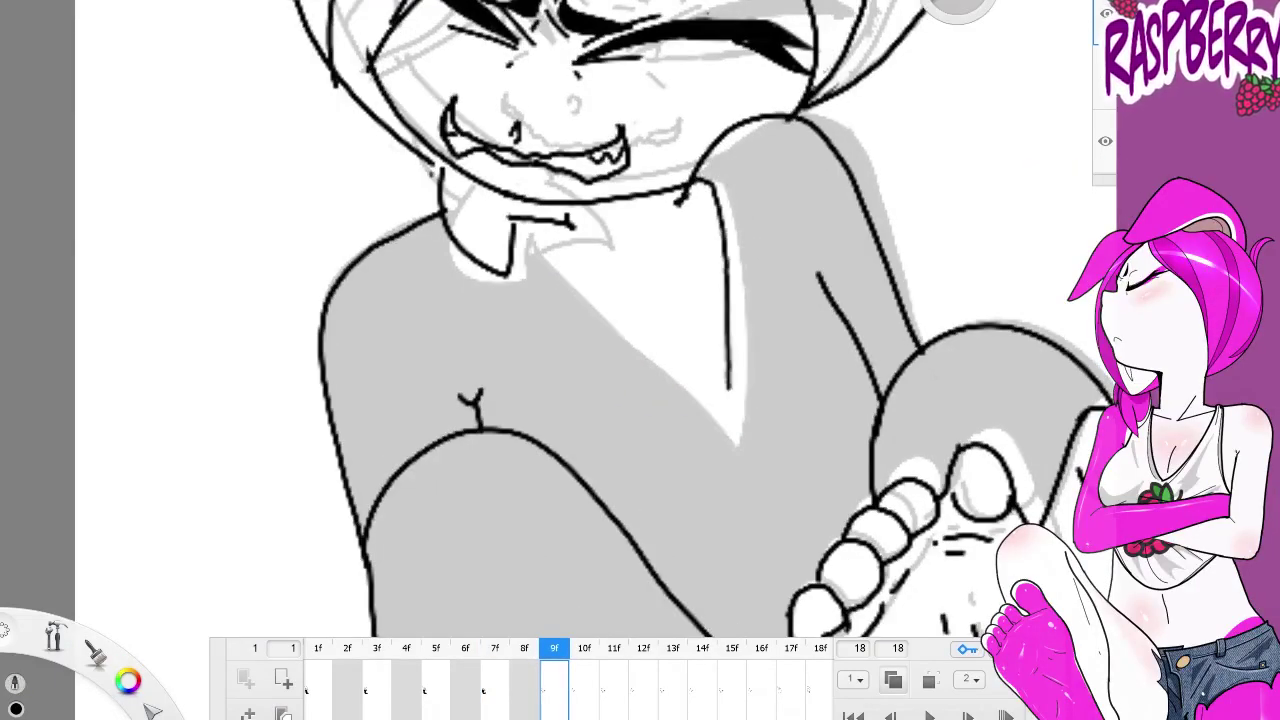
left_click_drag(732, 300, 722, 452)
left_click_drag(809, 454, 730, 200)
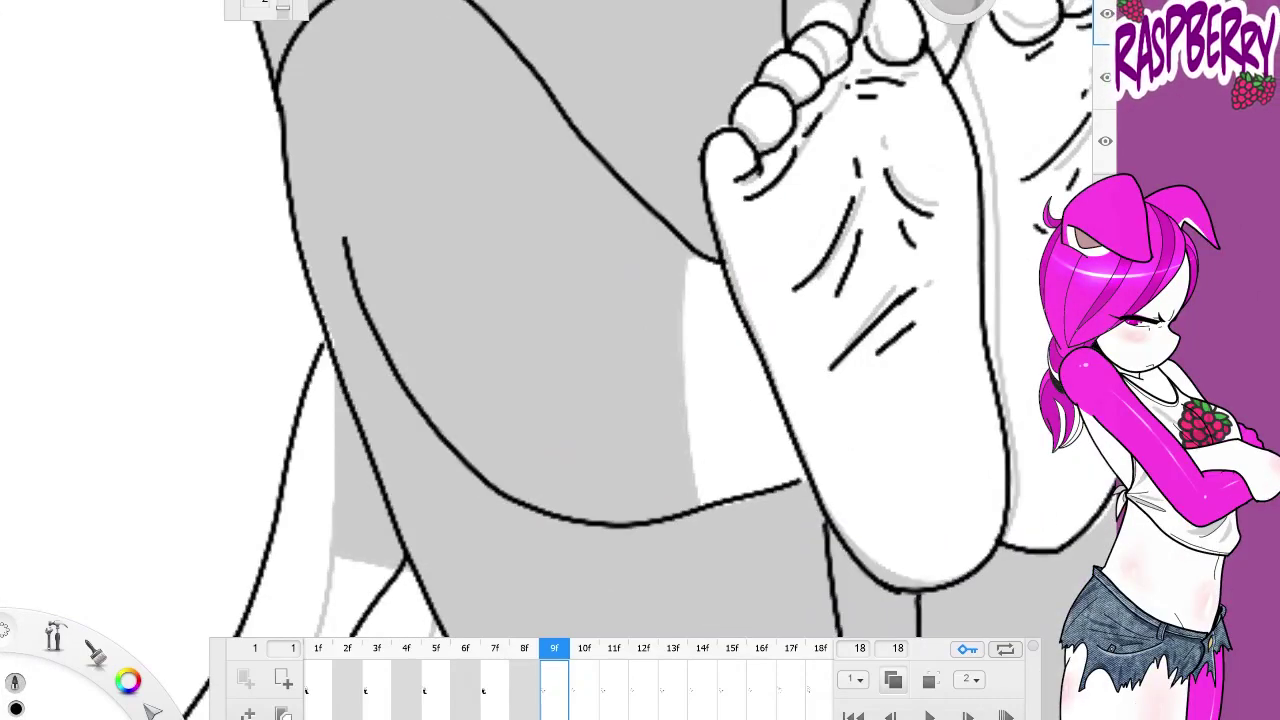
Outline the ankle cuff and draw the sleeve's cuff line across the forearm on frame 9
left_click_drag(678, 436, 690, 505)
key("space")
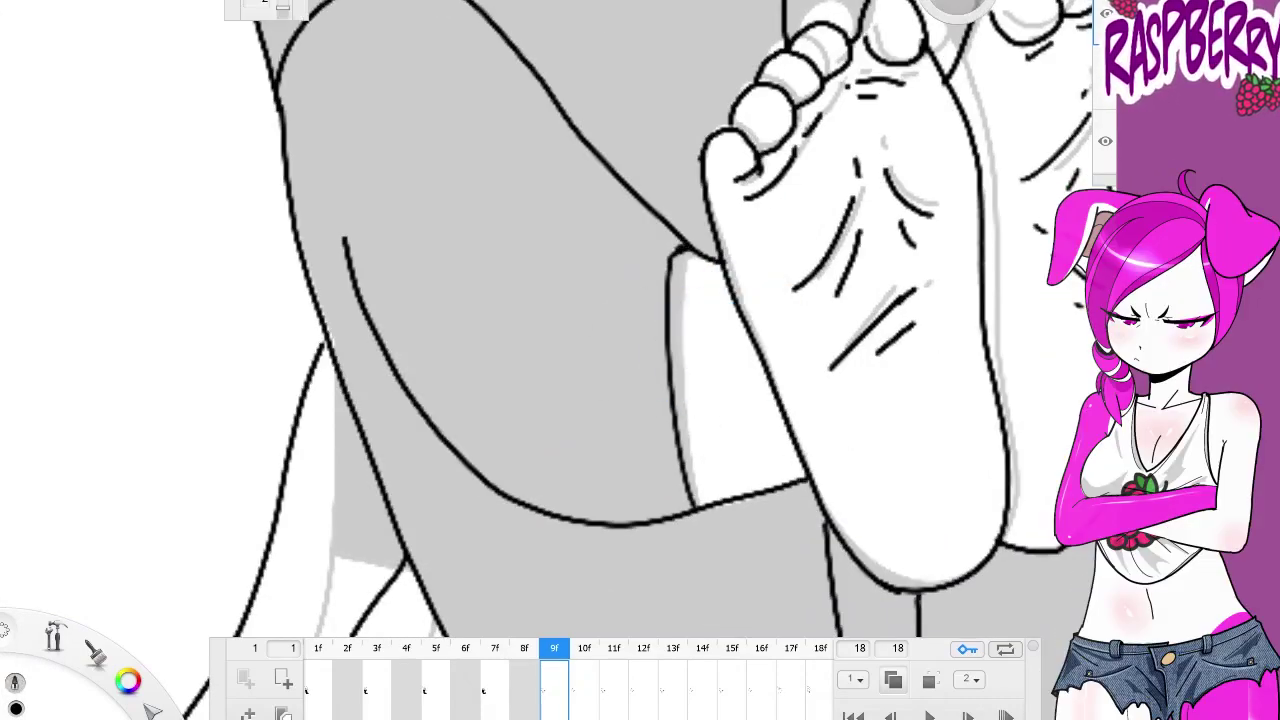
scroll(490, 458, "down", 10)
scroll(490, 458, "up", 10)
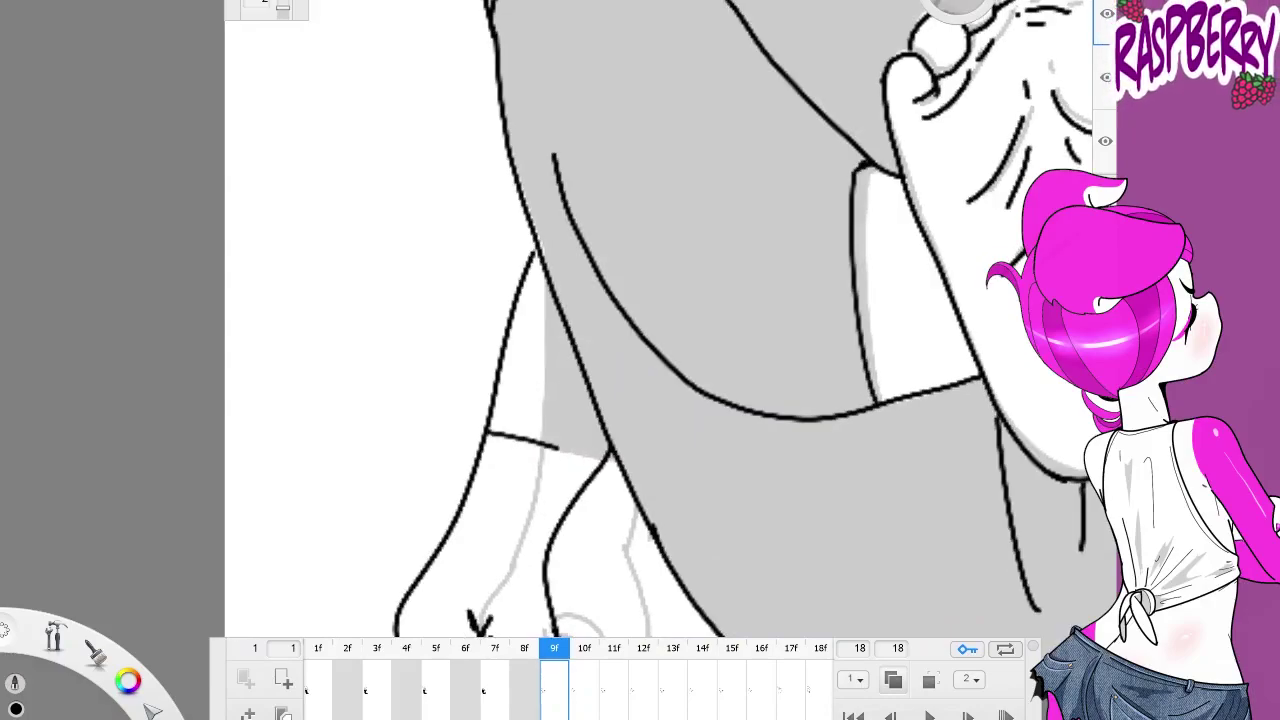
left_click_drag(550, 444, 604, 460)
key("space")
Fill the trousers, top and sleeves solid black on frame 9
scroll(571, 334, "down", 3)
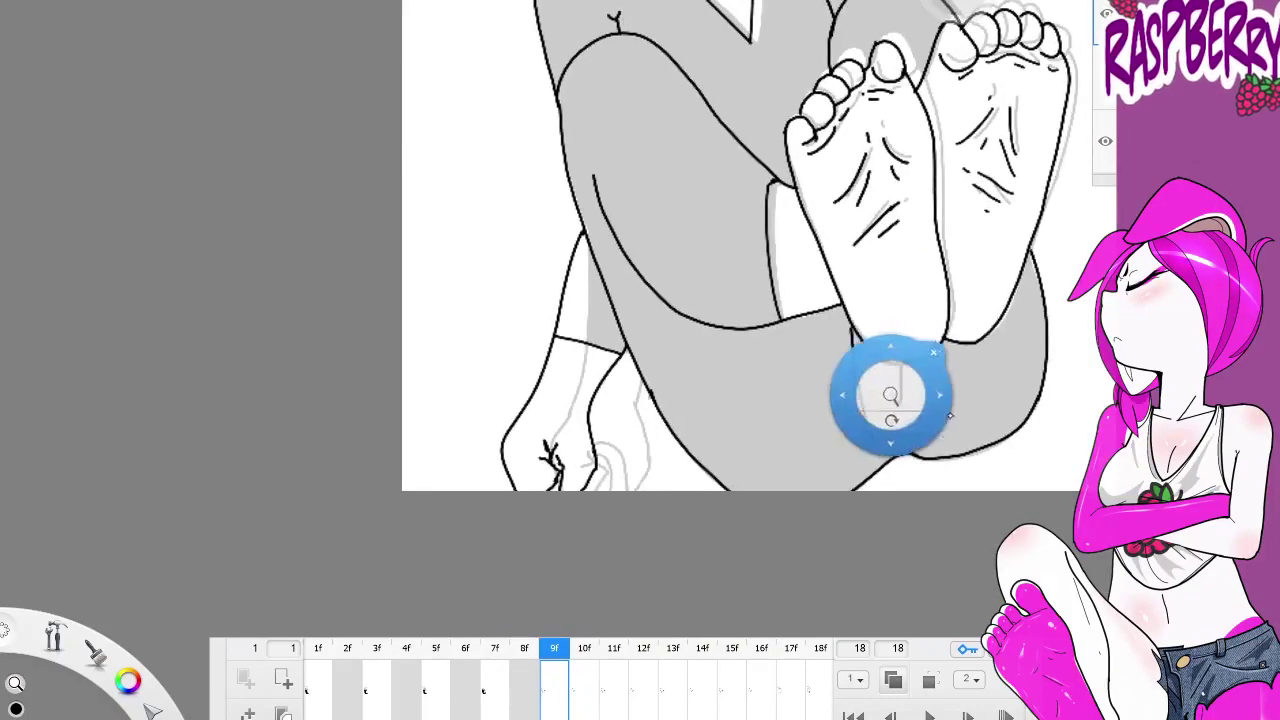
scroll(571, 334, "up", 4)
left_click(757, 543)
left_click(493, 236)
left_click(640, 178)
key("ctrl+z")
scroll(636, 172, "up", 4)
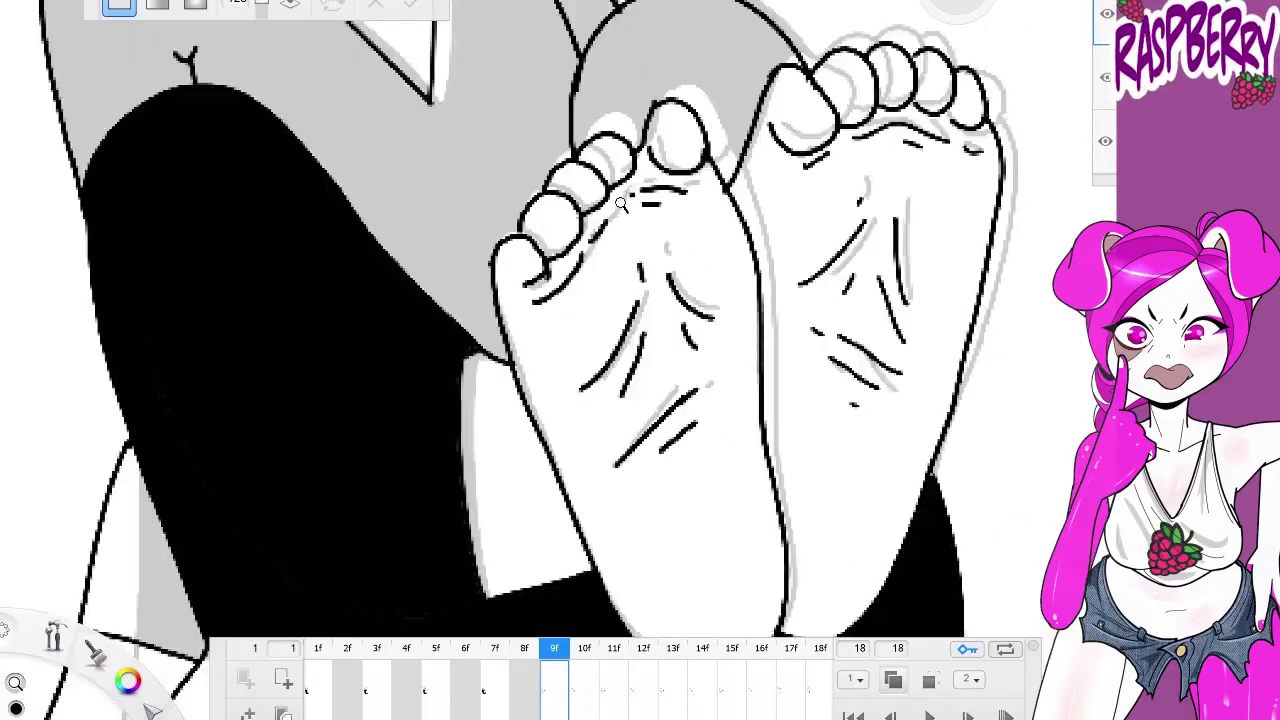
left_click(475, 173)
scroll(749, 234, "down", 4)
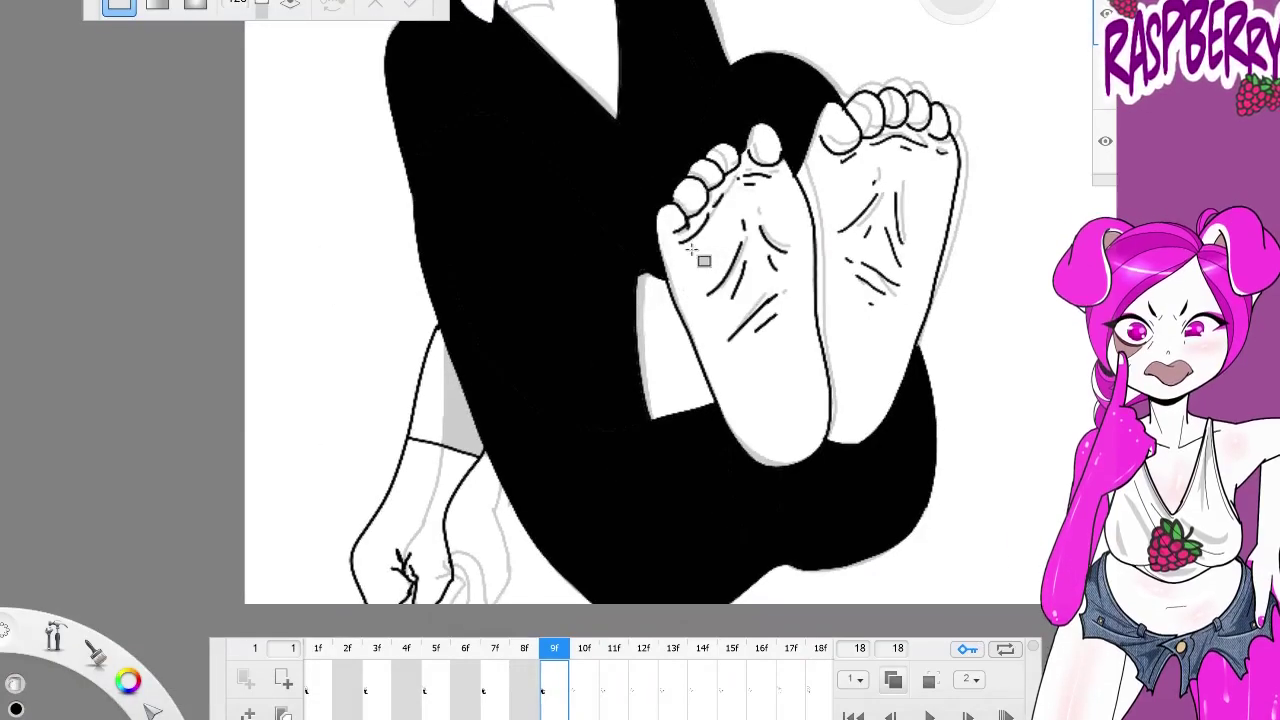
scroll(710, 280, "down", 3)
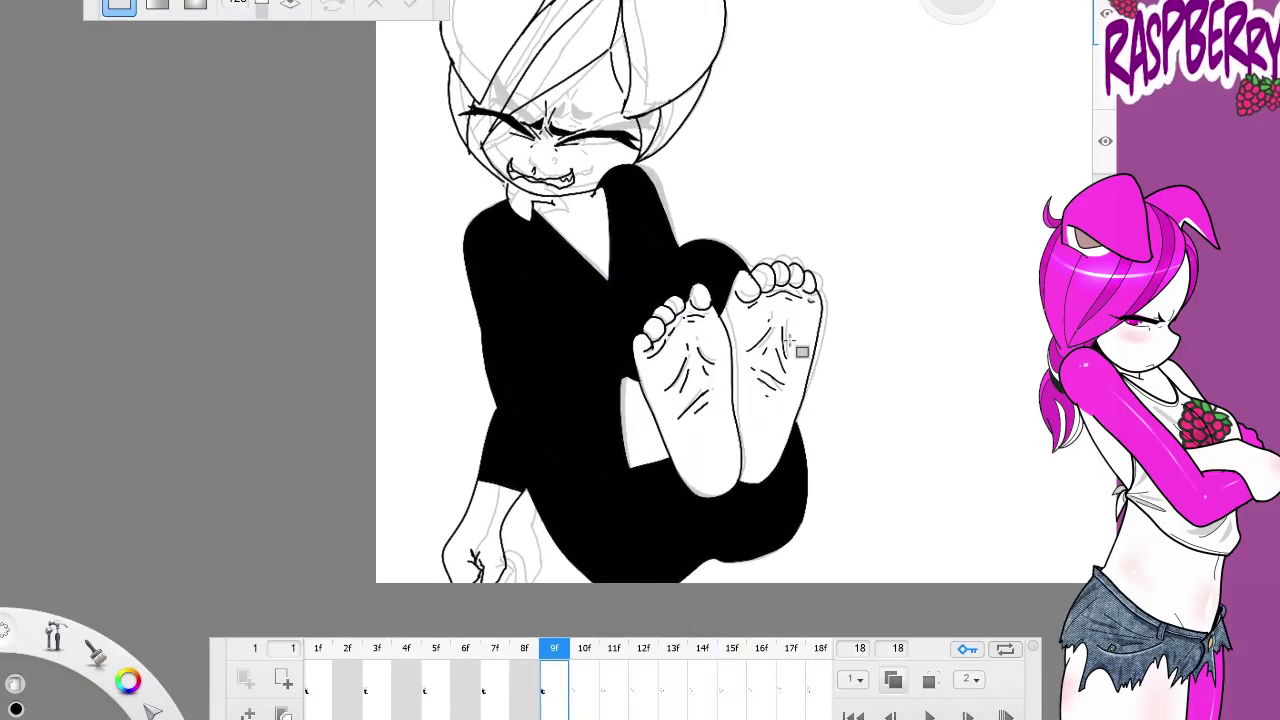
On frame 1, fill the far foot with magenta and the near foot and its ankle with white
scroll(629, 357, "up", 1)
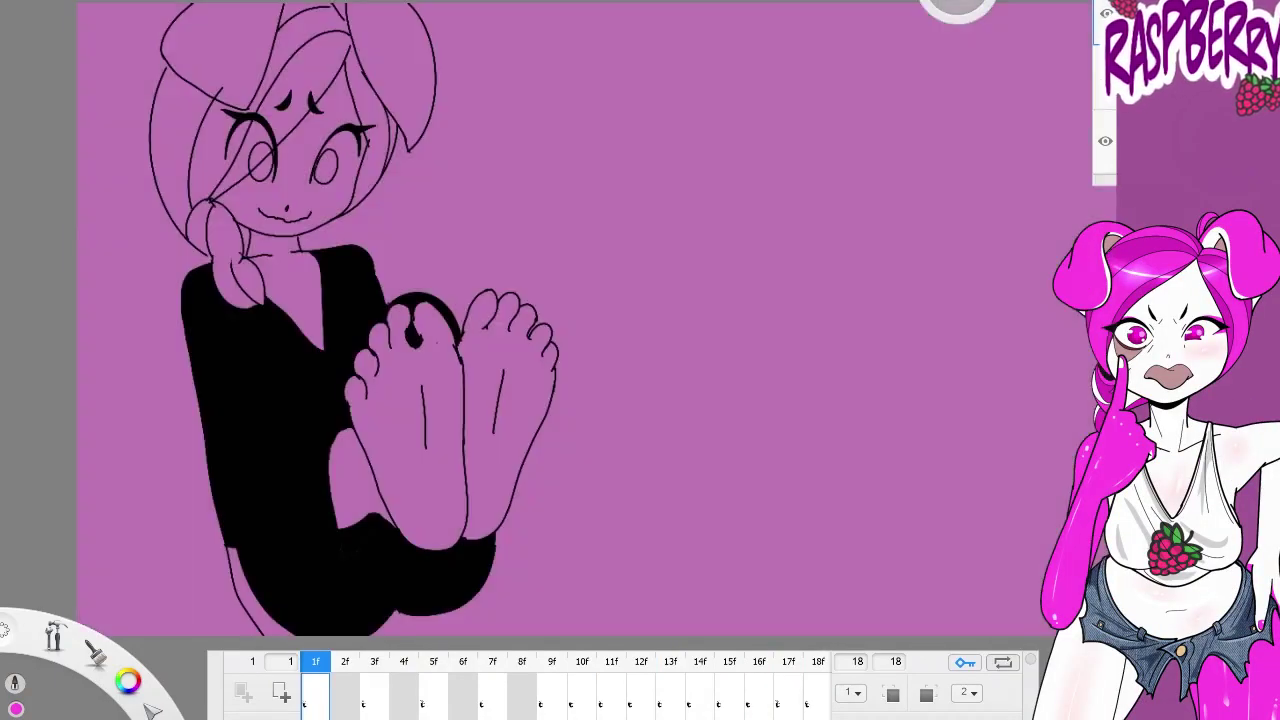
key("m")
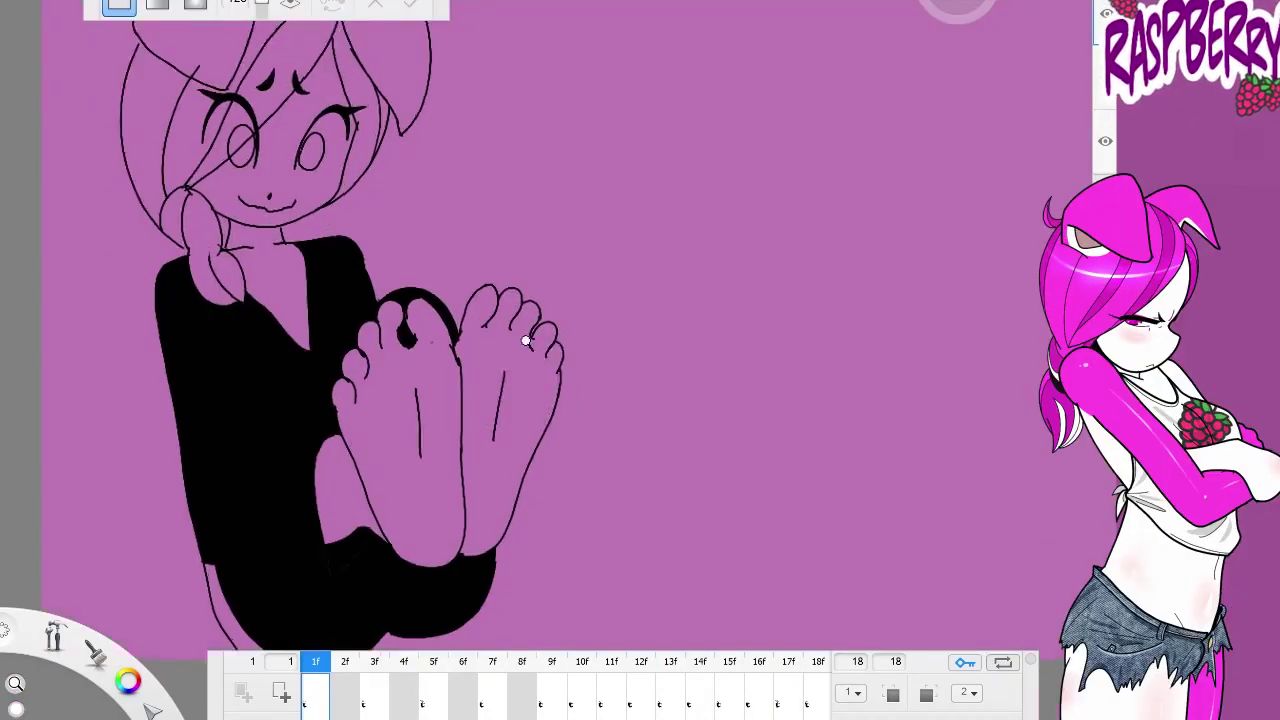
scroll(625, 332, "up", 2)
left_click(675, 310)
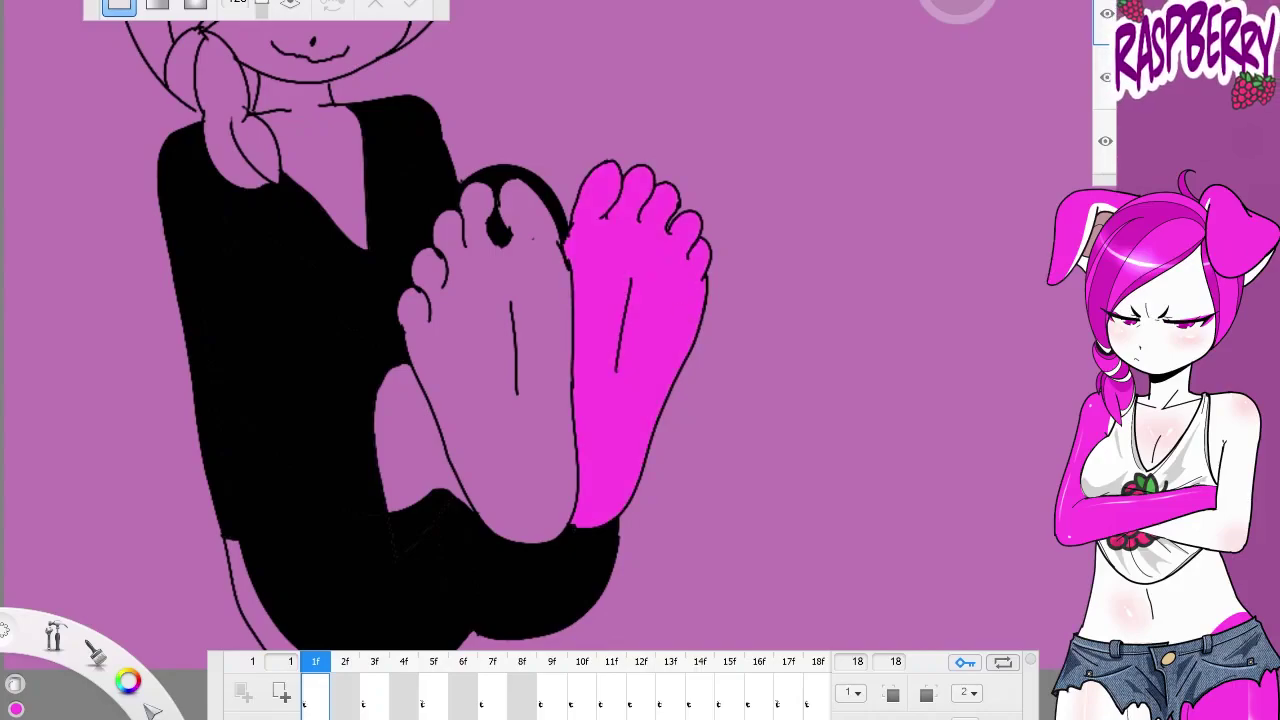
left_click(490, 420)
scroll(470, 272, "up", 2)
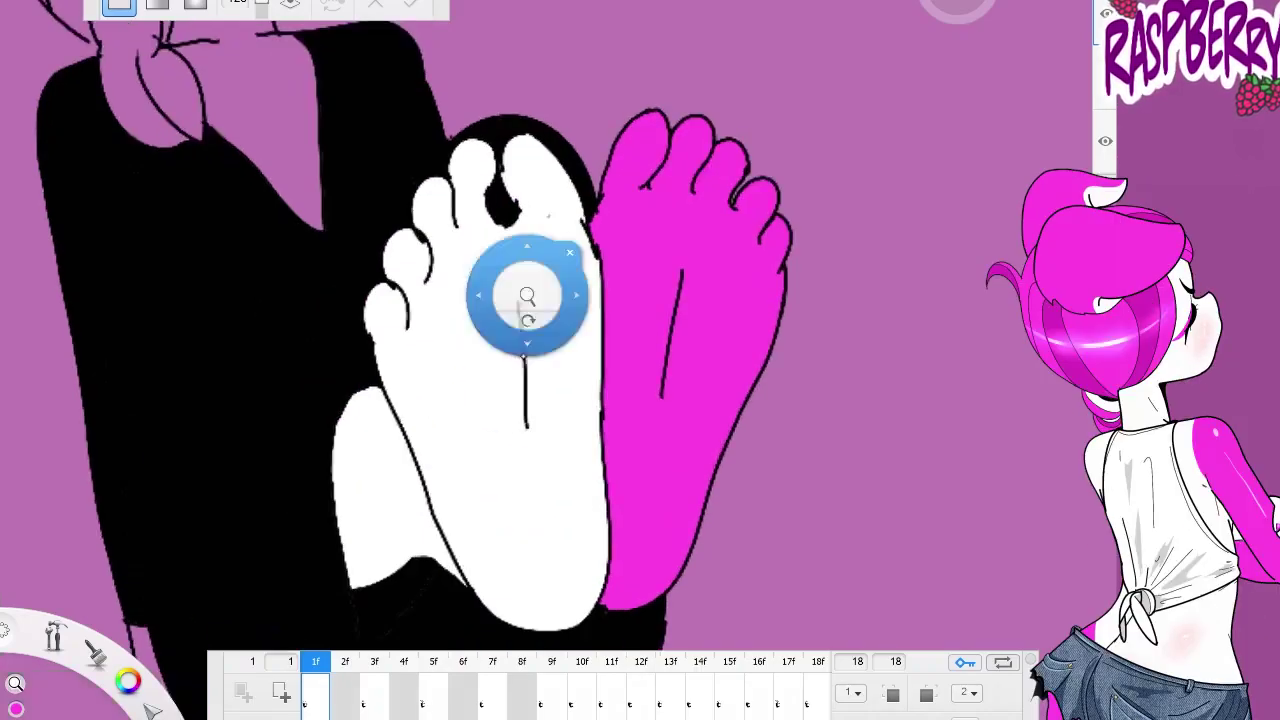
left_click_drag(434, 248, 452, 367)
scroll(445, 300, "up", 2)
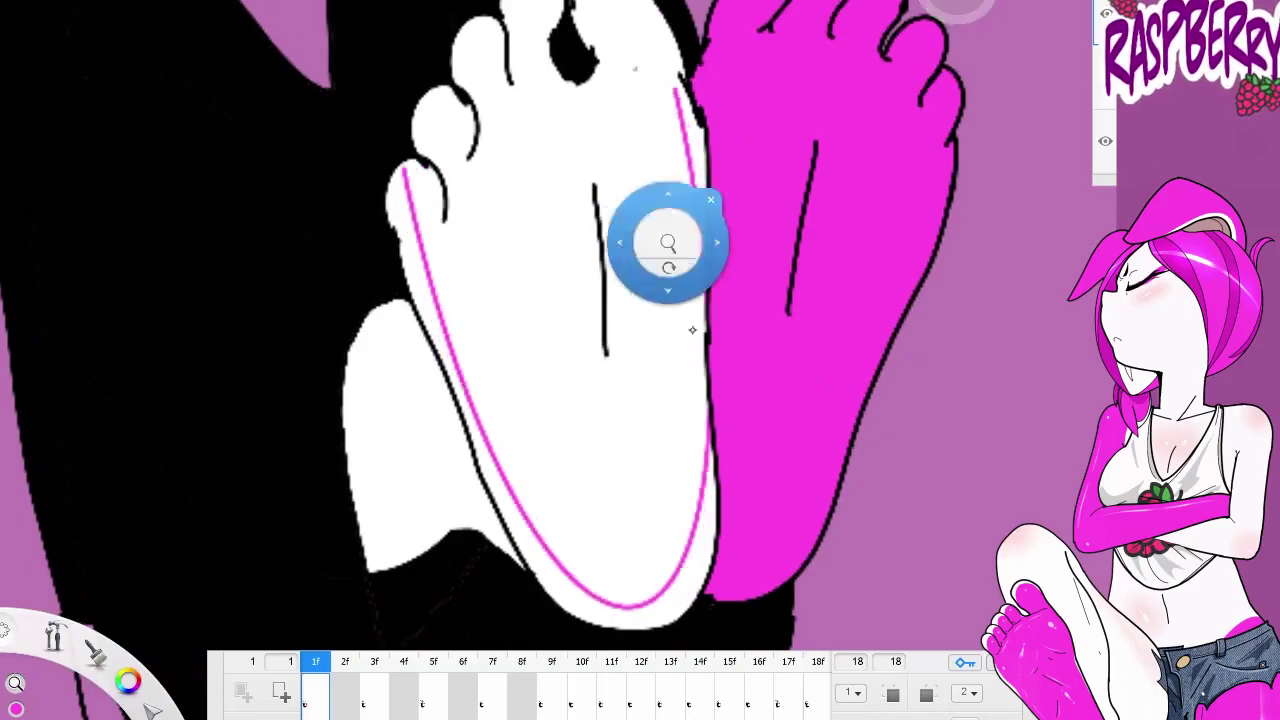
scroll(657, 214, "down", 2)
key("ctrl+z")
On frame 1, outline the sole and toe pads of the near foot in magenta, just inside the foot's contour
scroll(640, 320, "down", 1)
left_click_drag(421, 232, 414, 290)
mouse_move(492, 478)
left_mouse_down()
mouse_move(551, 597)
mouse_move(662, 565)
mouse_move(655, 400)
left_mouse_up()
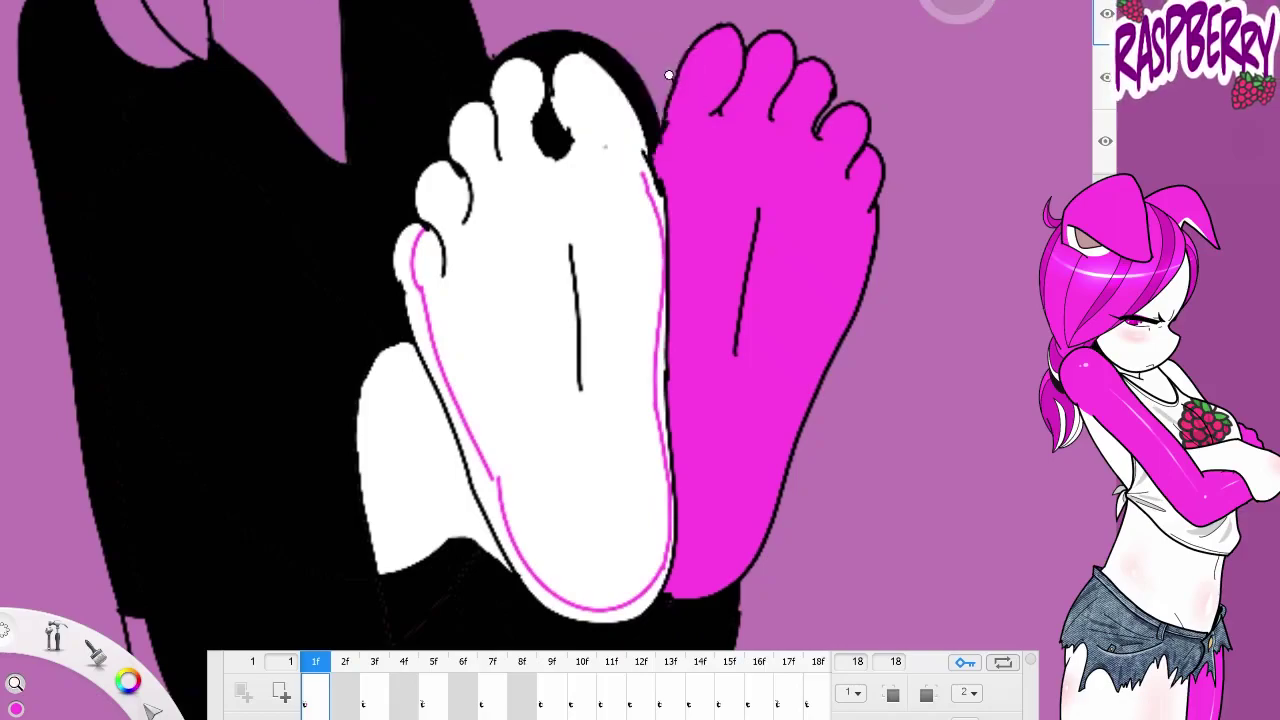
scroll(667, 74, "up", 1)
left_click_drag(652, 232, 622, 98)
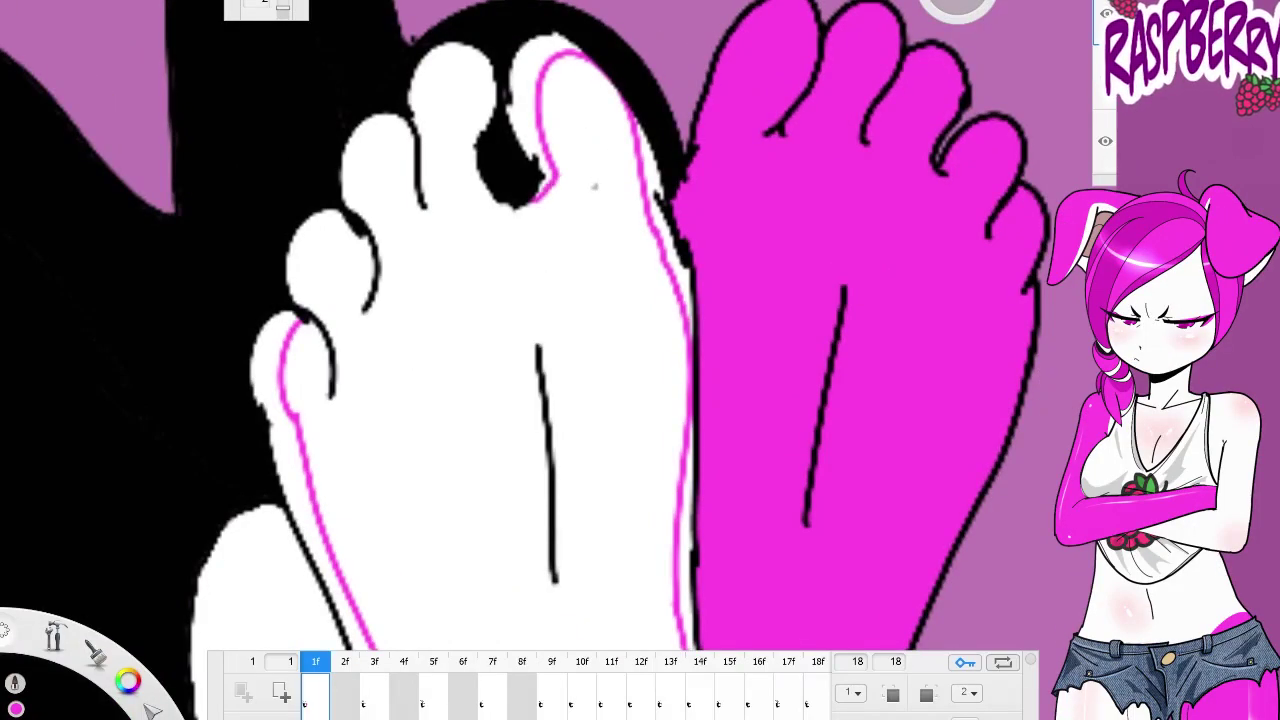
left_click_drag(470, 72, 418, 205)
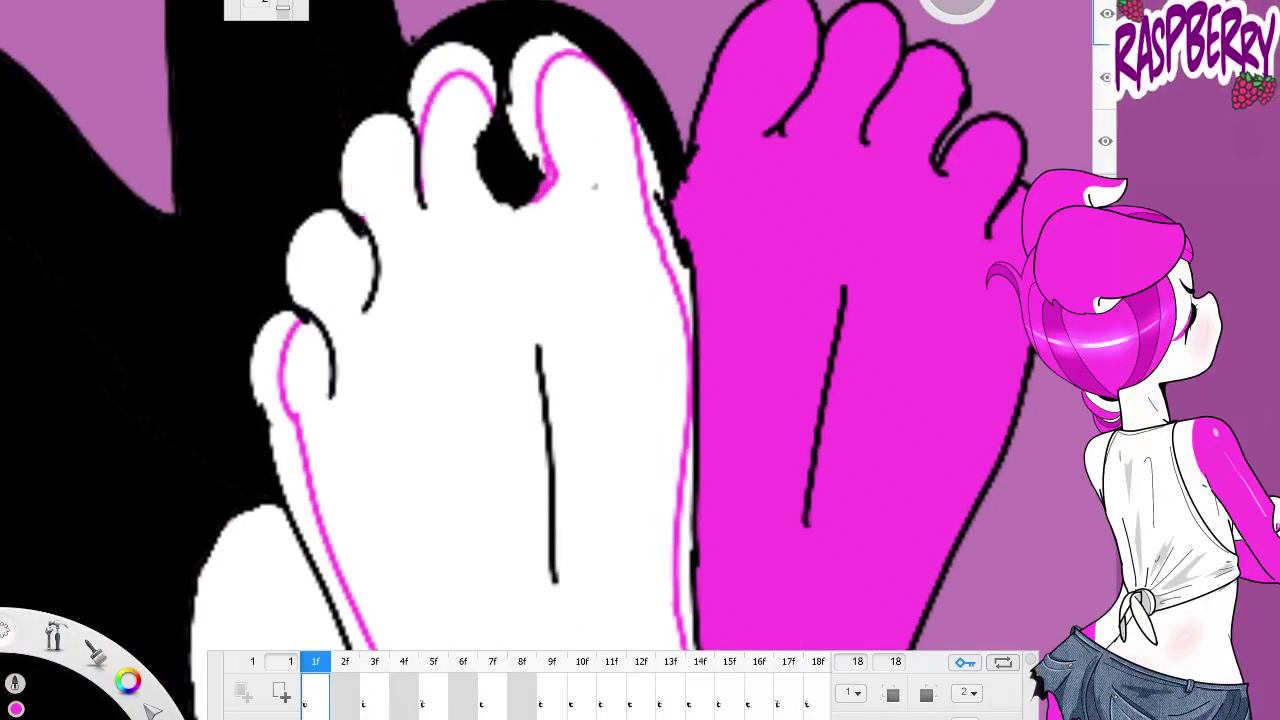
scroll(669, 500, "down", 3)
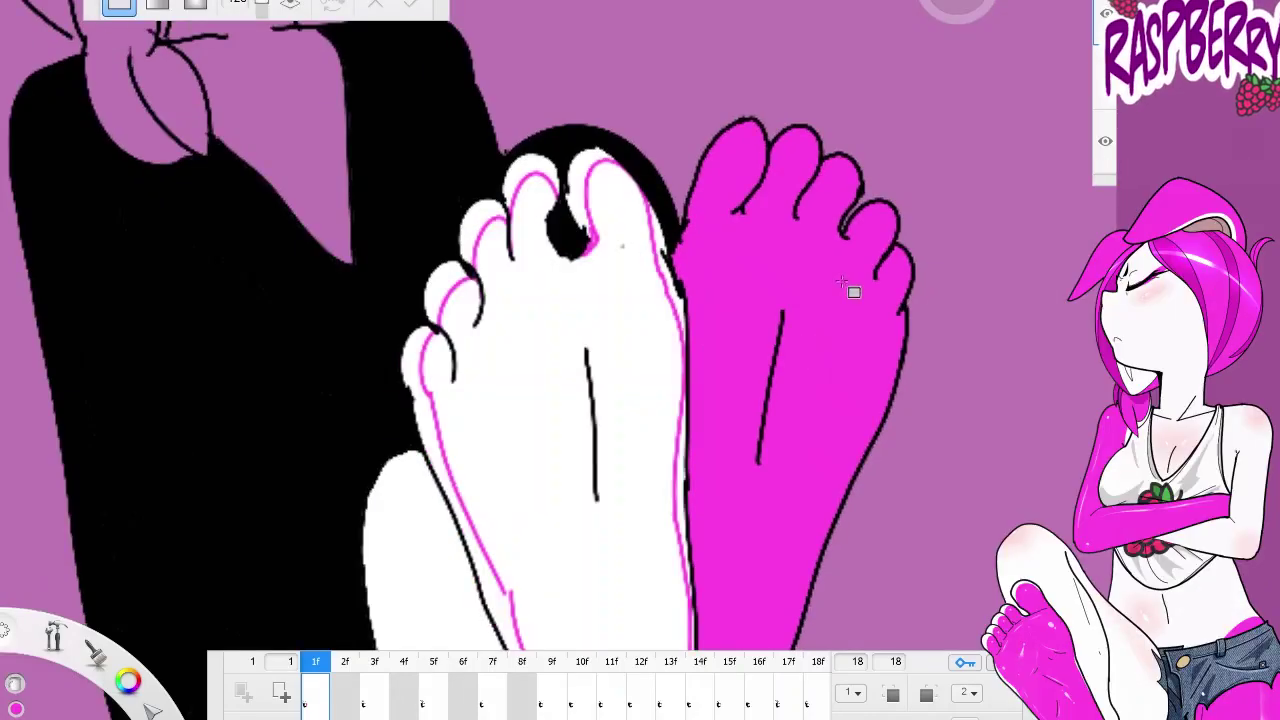
Fill the near foot's outlined sole and toe pads with magenta, leaving a white rim
scroll(851, 289, "up", 2)
left_click(530, 400)
scroll(530, 400, "down", 2)
scroll(681, 75, "up", 2)
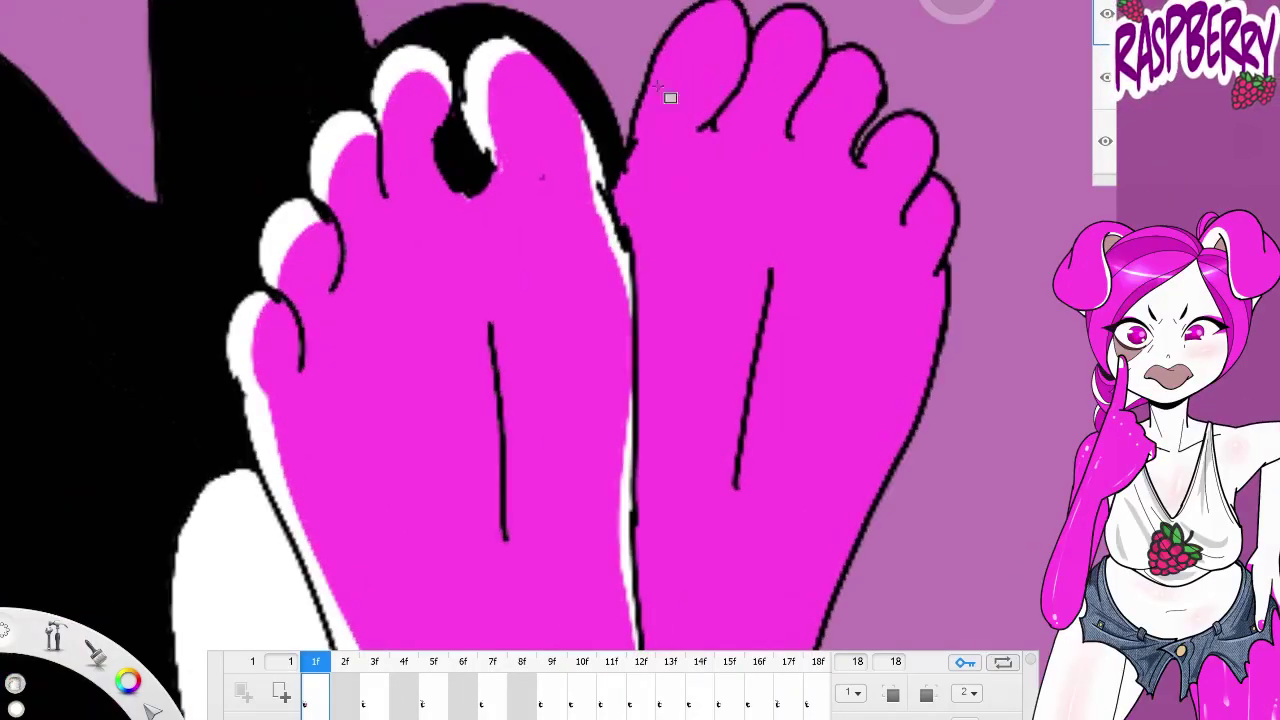
Outline the far foot's sole and toe pads in white and fill the enclosed area white
left_click_drag(768, 25, 830, 48)
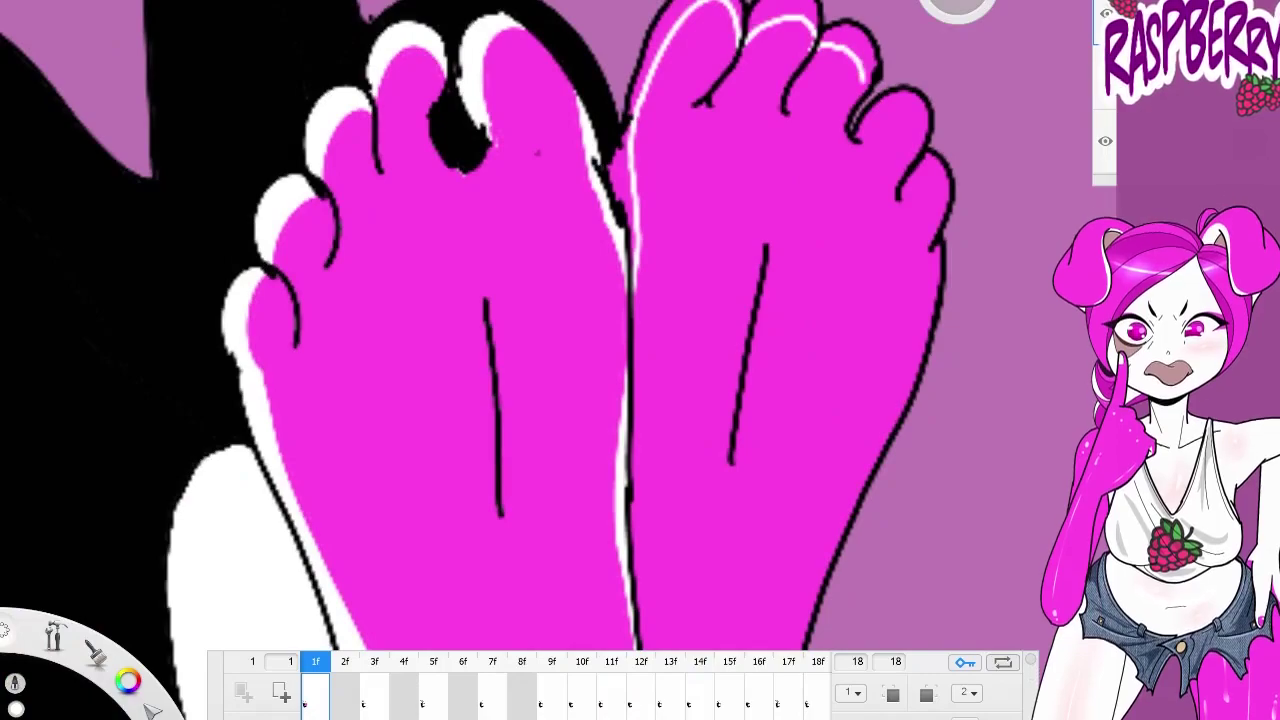
left_click_drag(858, 132, 912, 140)
scroll(920, 400, "down", 2)
scroll(920, 400, "up", 2)
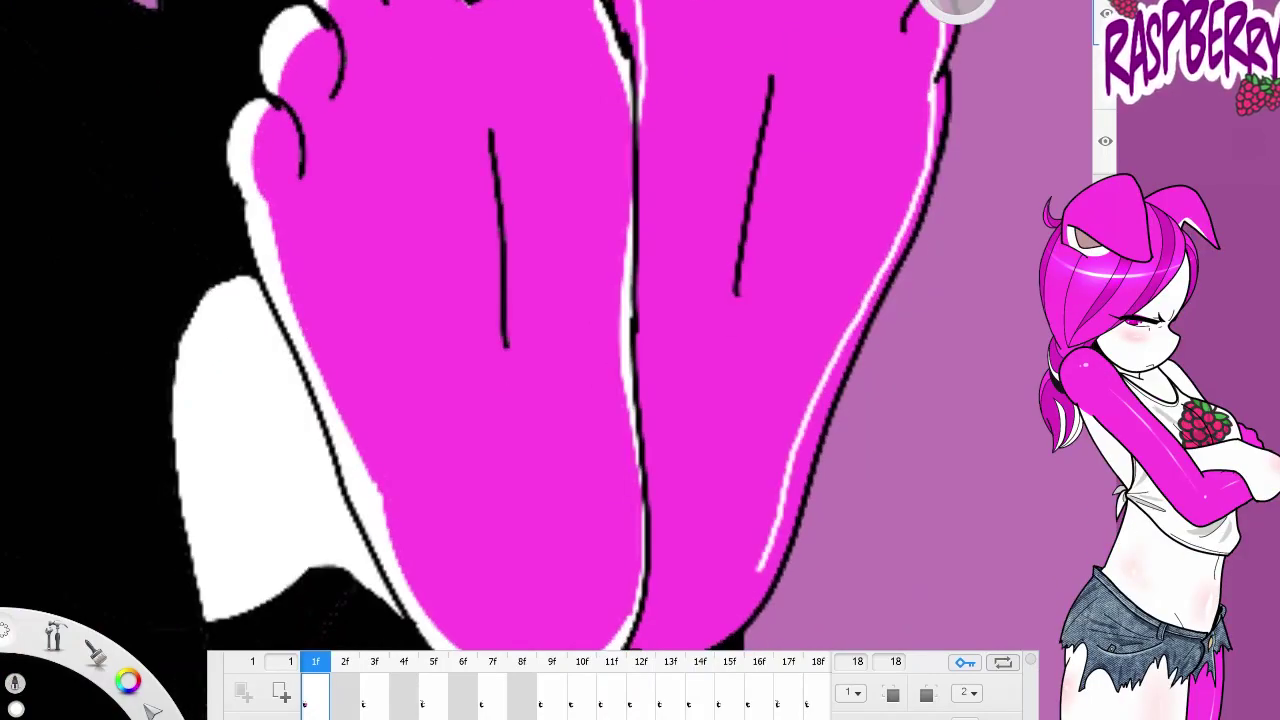
left_click(866, 245)
scroll(866, 245, "down", 2)
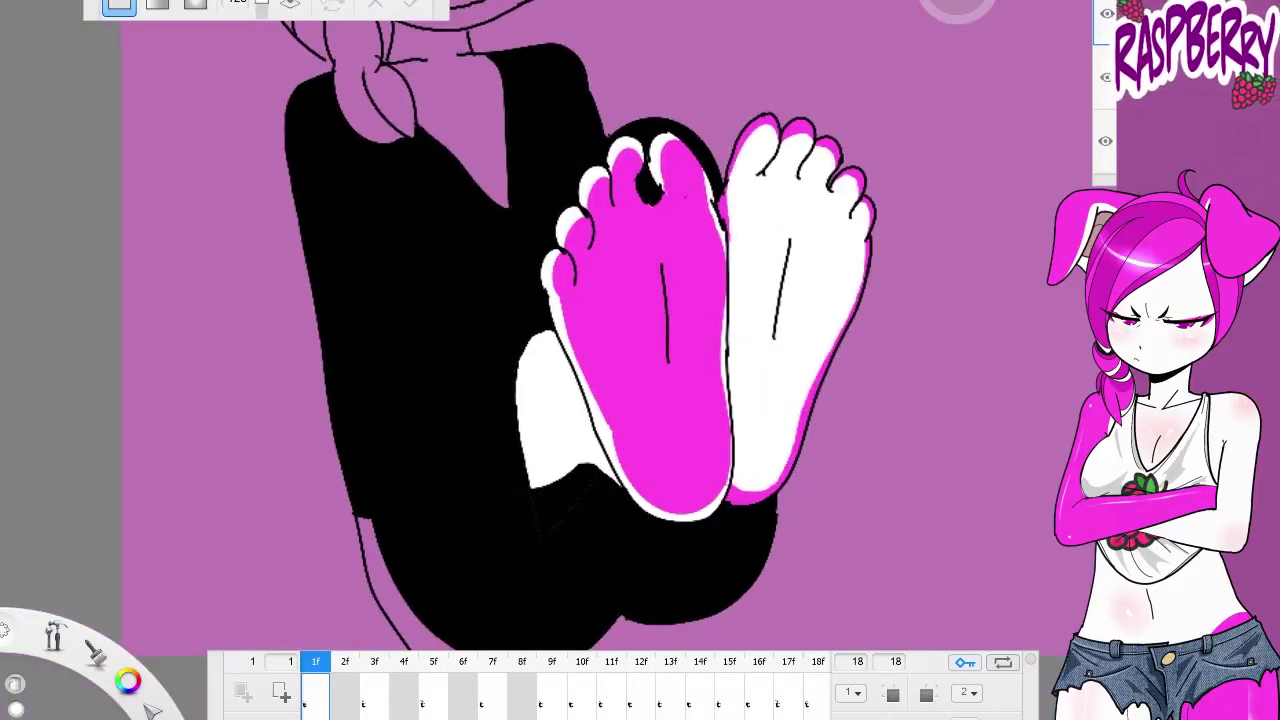
Fill the character's chest, neck and face with white on frame 1
scroll(737, 300, "down", 2)
scroll(737, 300, "down", 1)
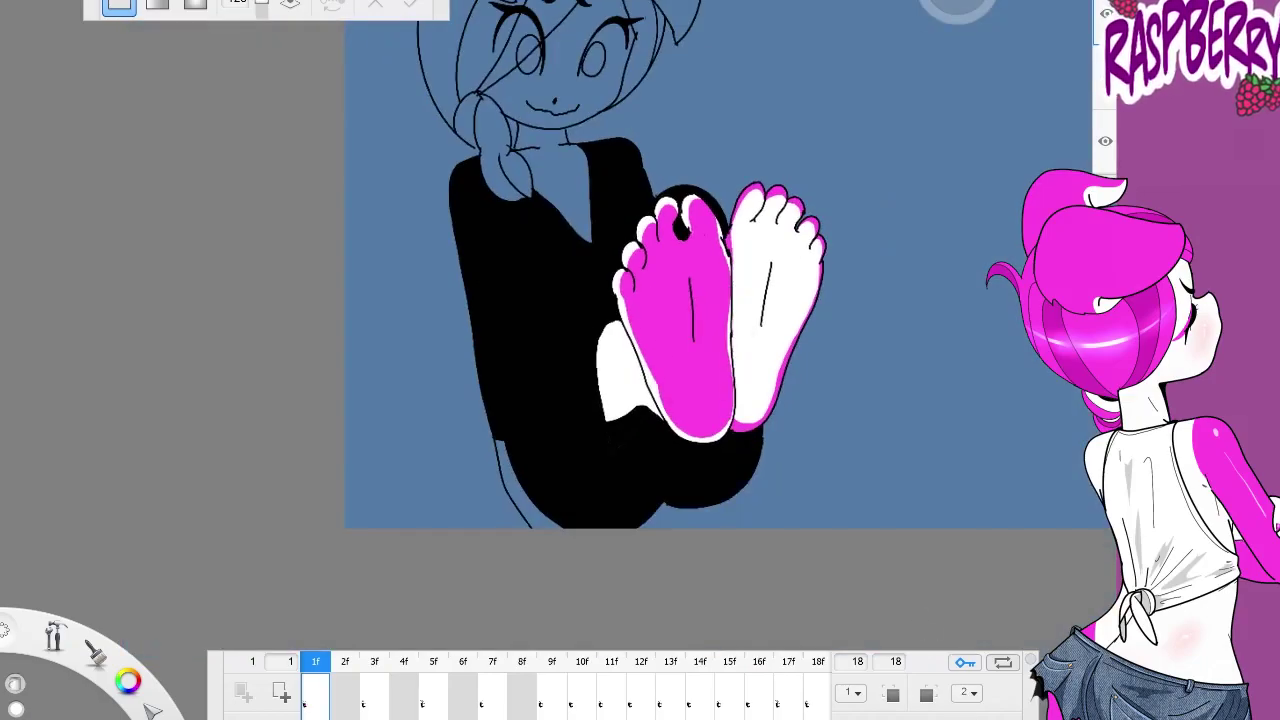
scroll(673, 220, "down", 2)
scroll(673, 220, "up", 5)
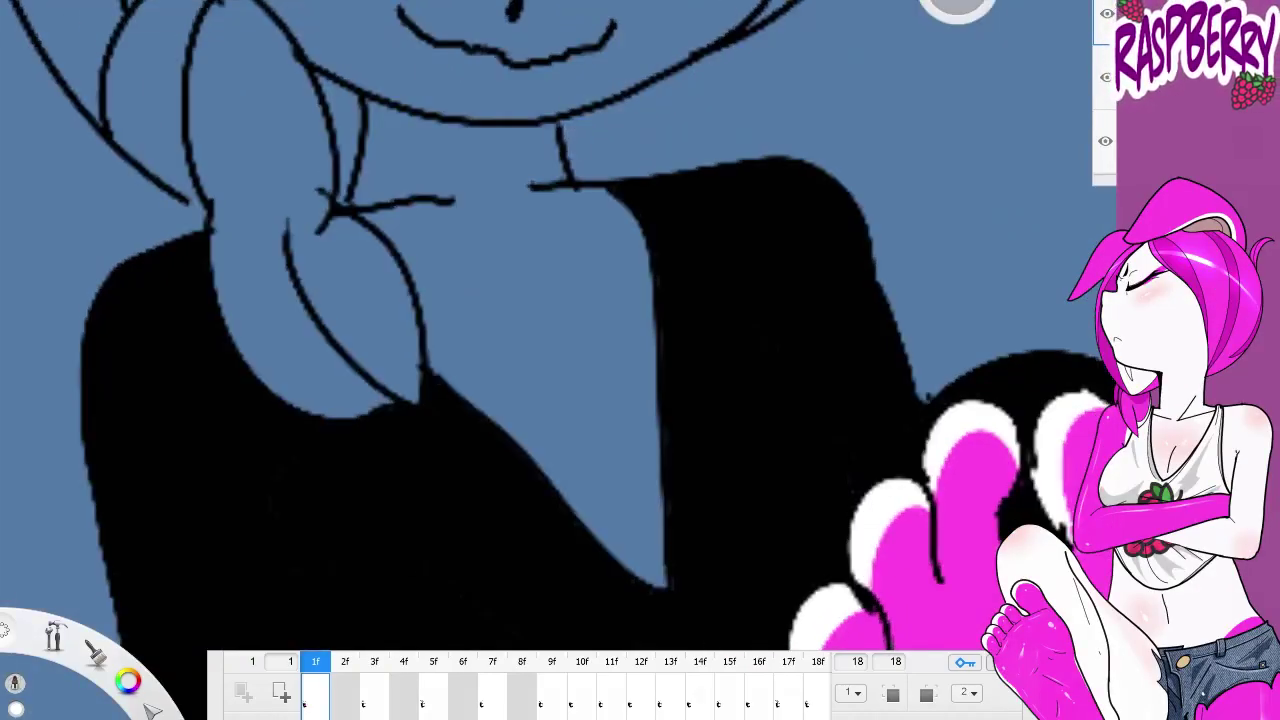
scroll(673, 220, "down", 2)
scroll(694, 249, "up", 4)
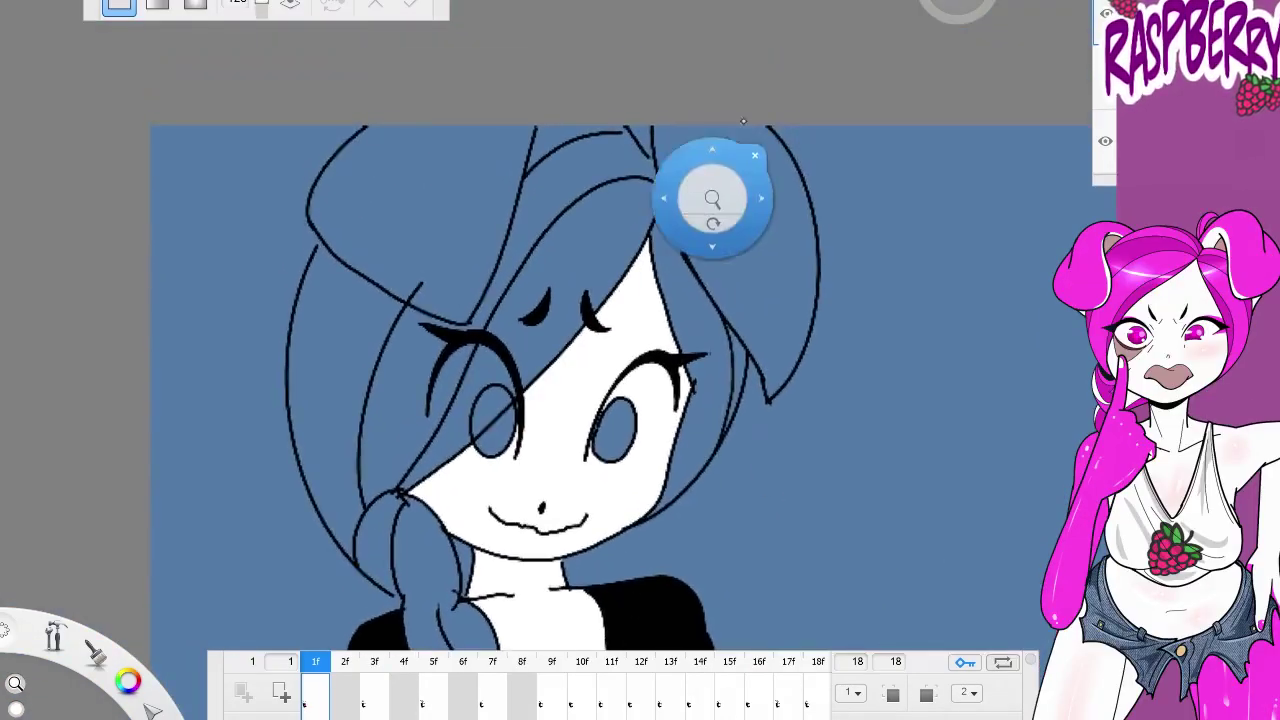
Fill both ears with magenta, keeping a white inner edge on one, and colour the irises dark magenta
left_click_drag(630, 98, 780, 448)
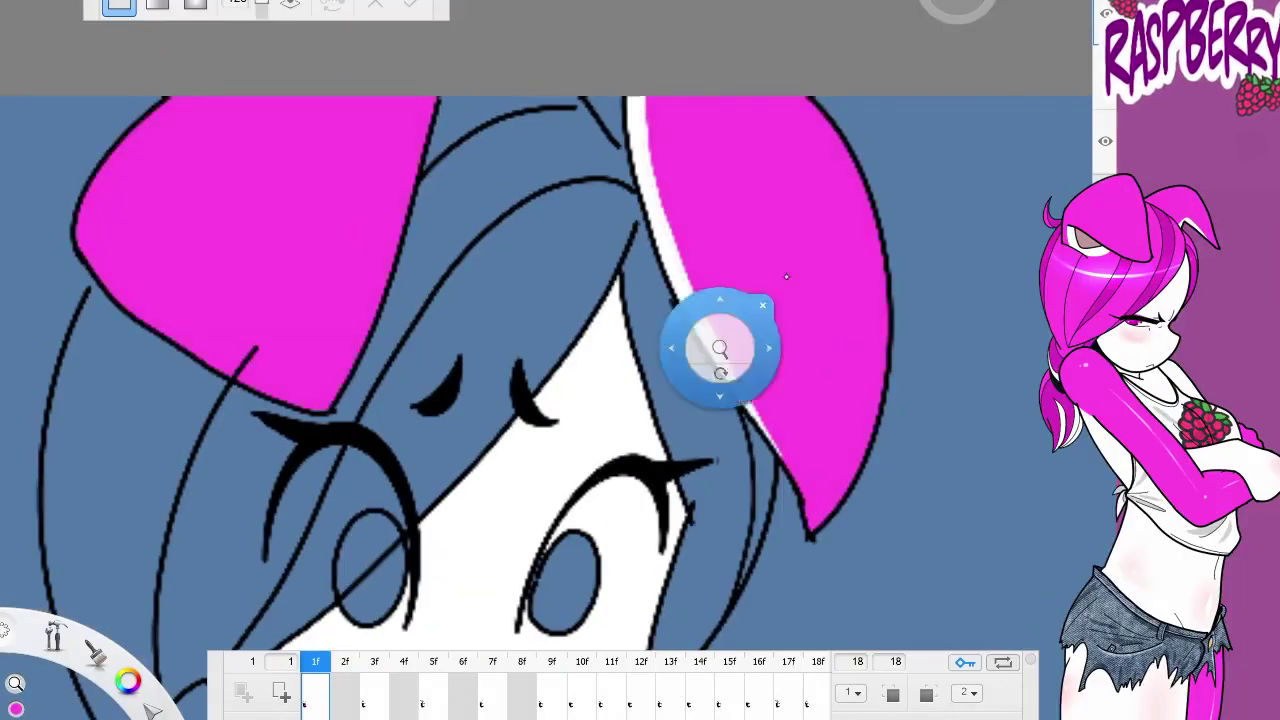
scroll(737, 353, "down", 2)
left_click(625, 478)
left_click(538, 490)
scroll(617, 120, "up", 3)
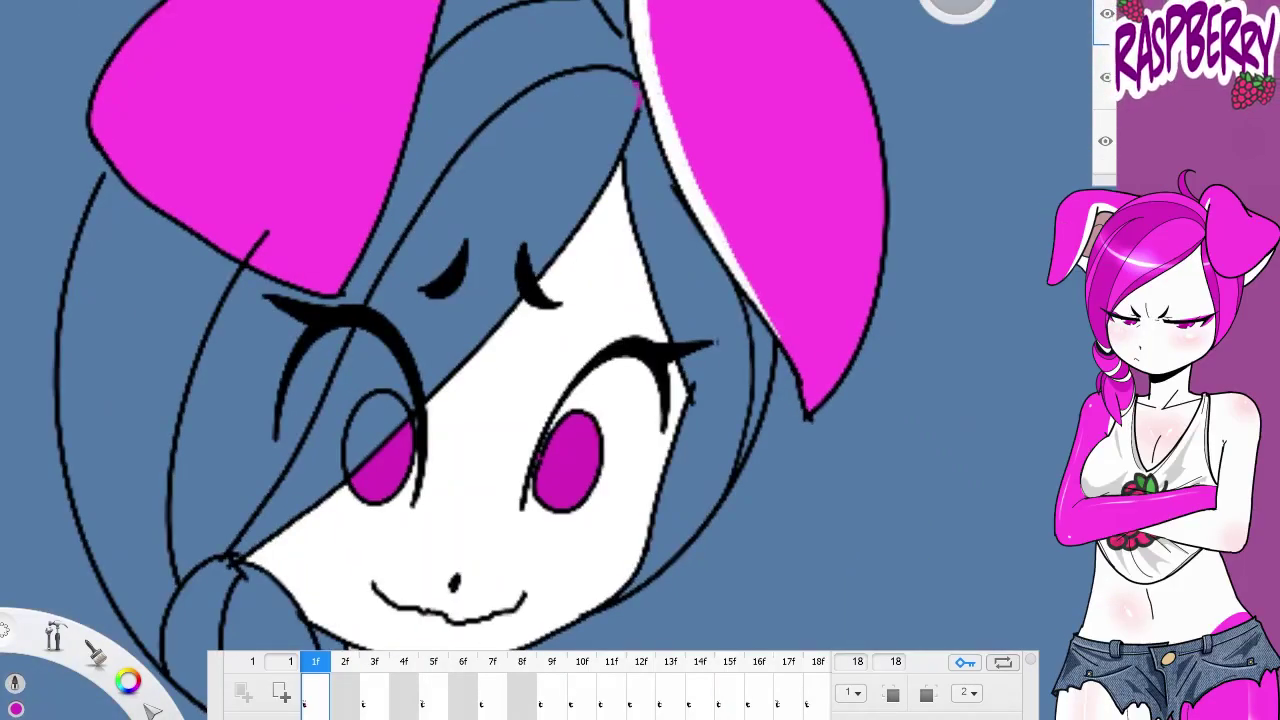
Fill the hair sections with dark magenta and bright magenta, including the fringe and side locks
left_click(520, 170)
left_click(290, 510)
left_click(707, 448)
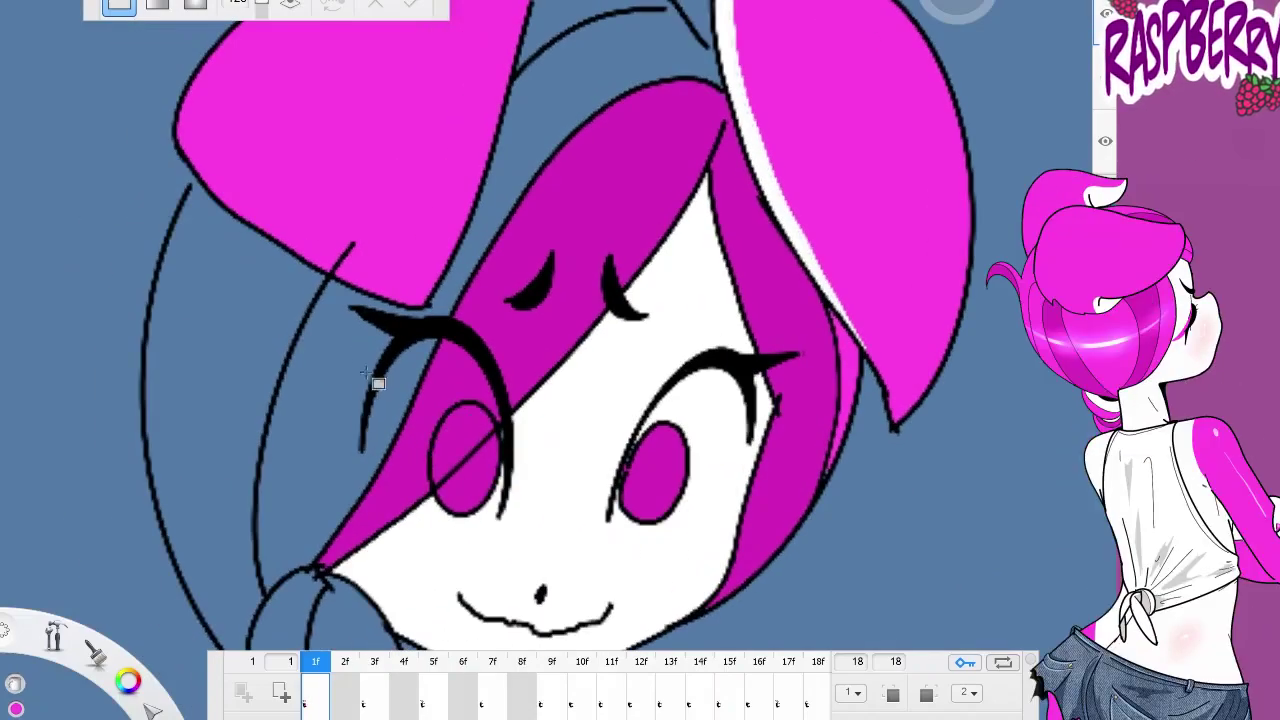
left_click_drag(549, 411, 735, 294)
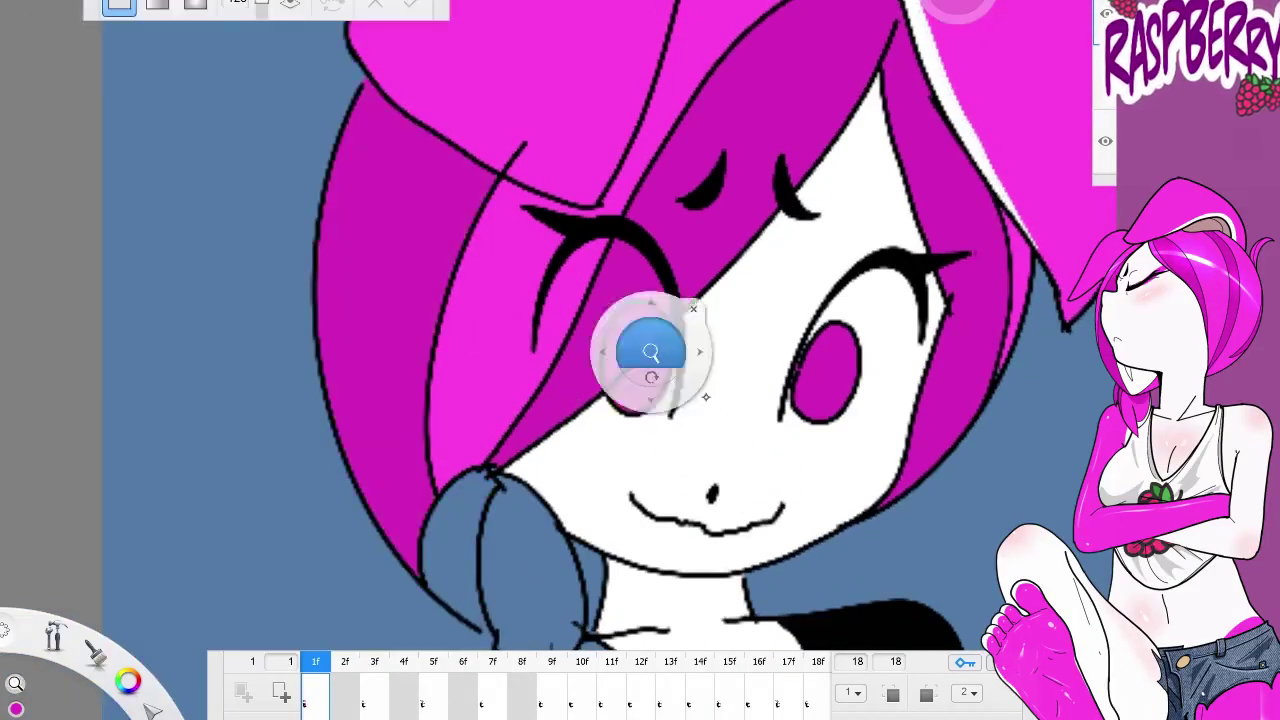
Colour the braid's sections with magenta, white and dark magenta
left_click_drag(723, 428, 463, 519)
scroll(570, 450, "down", 2)
mouse_move(470, 300)
left_mouse_down()
mouse_move(510, 446)
mouse_move(440, 440)
mouse_move(515, 395)
left_mouse_up()
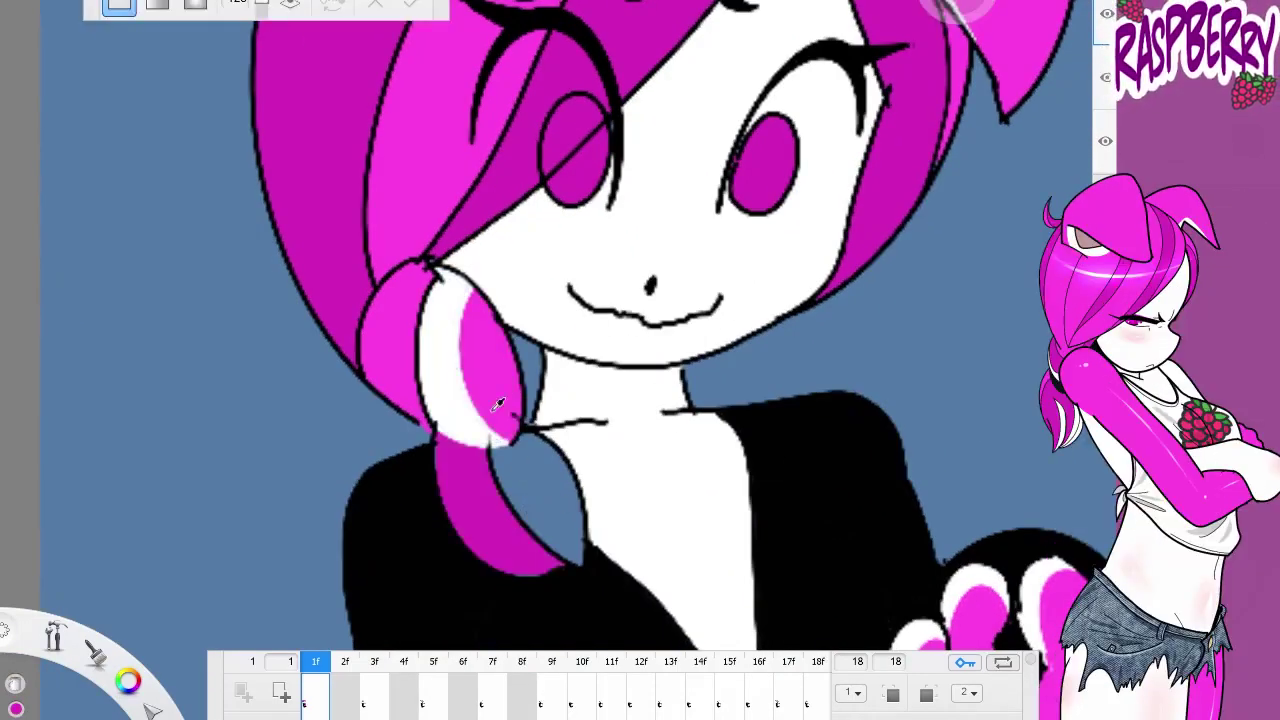
scroll(590, 495, "down", 5)
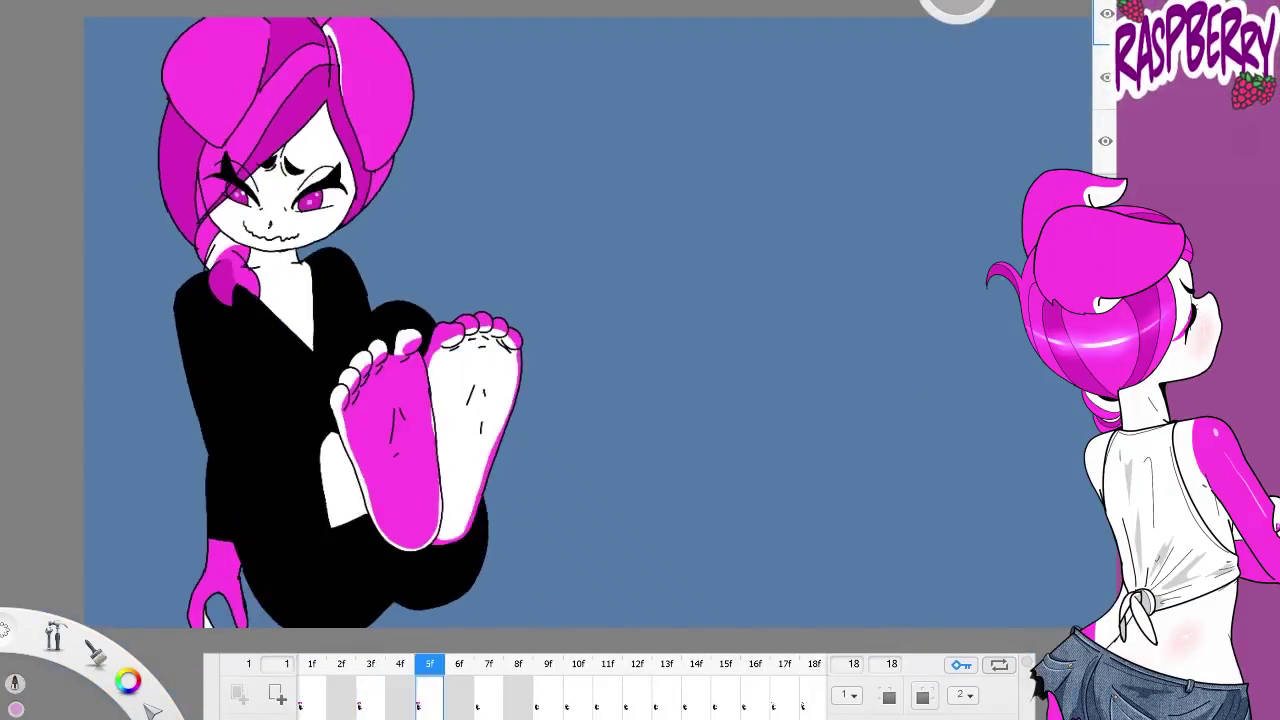
On frame 7, fill the near foot and its ankle with white and the far foot with magenta
left_click_drag(443, 200, 686, 264)
left_click(500, 430)
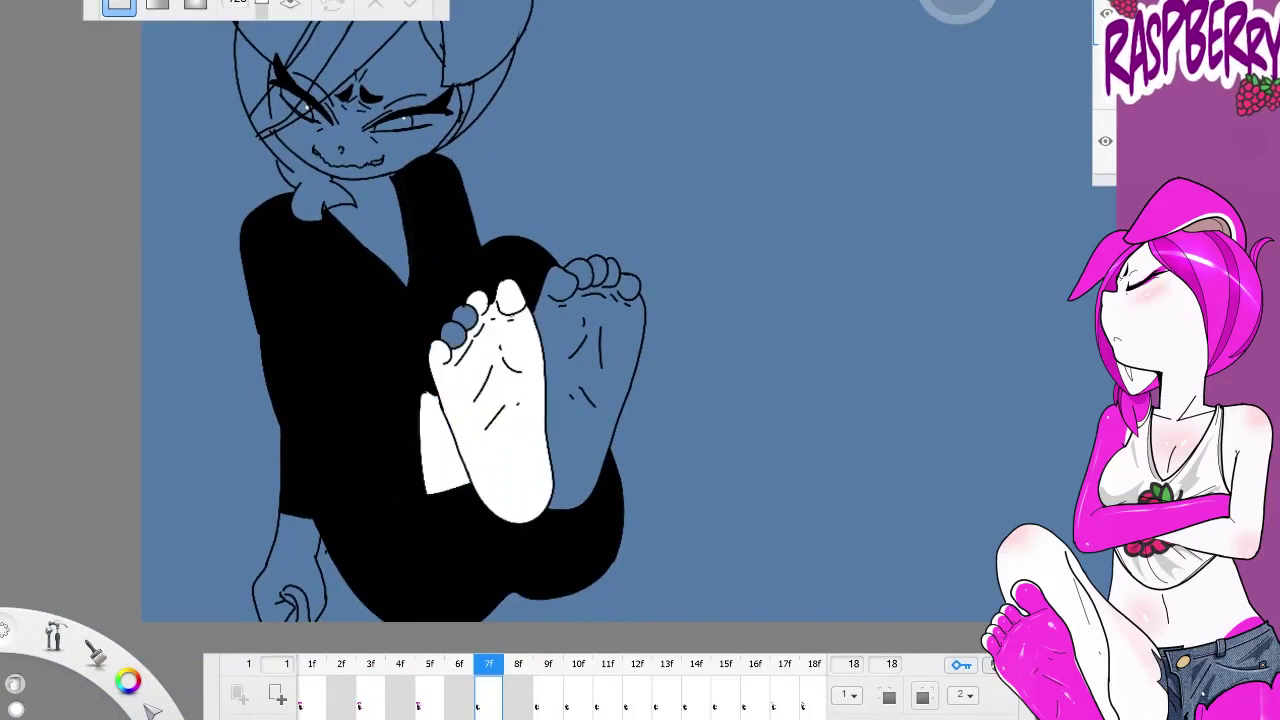
scroll(560, 400, "up", 3)
left_click(650, 380)
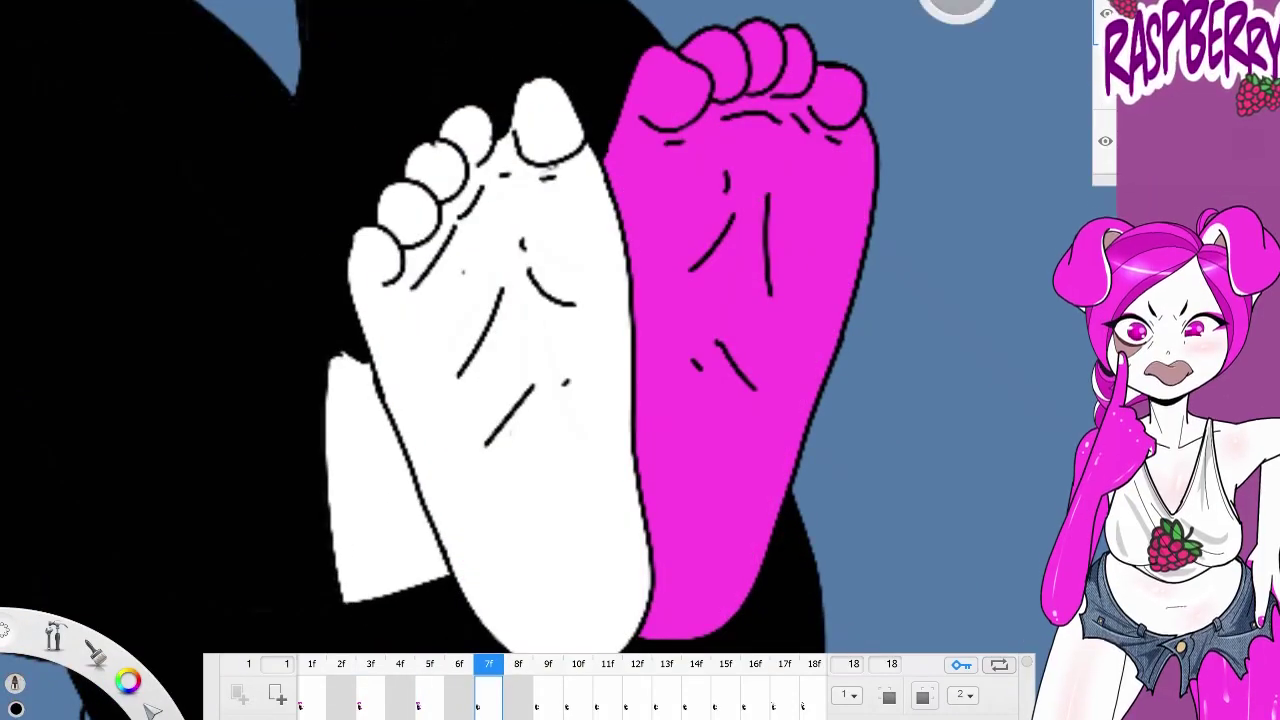
Draw toenails on both feet of frame 7 and fill the far foot's nails white, checking against frame 5
scroll(405, 200, "up", 3)
scroll(714, 229, "down", 3)
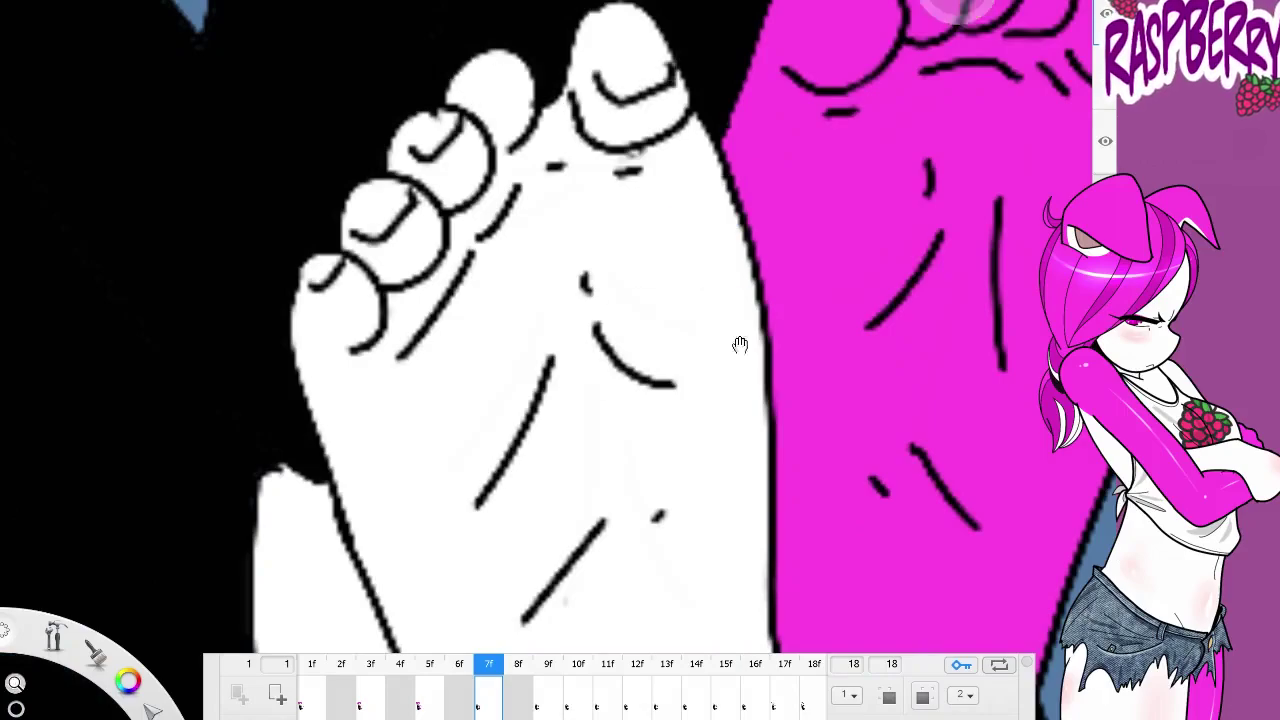
key("comma")
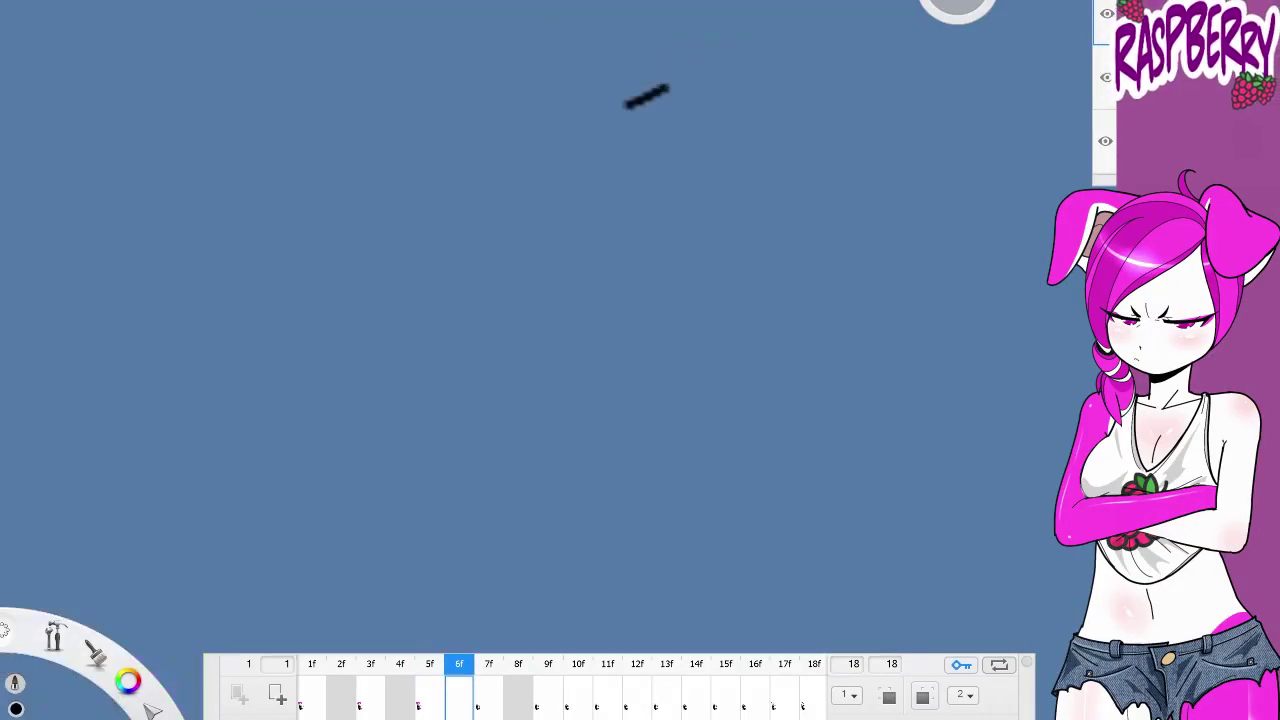
key("comma")
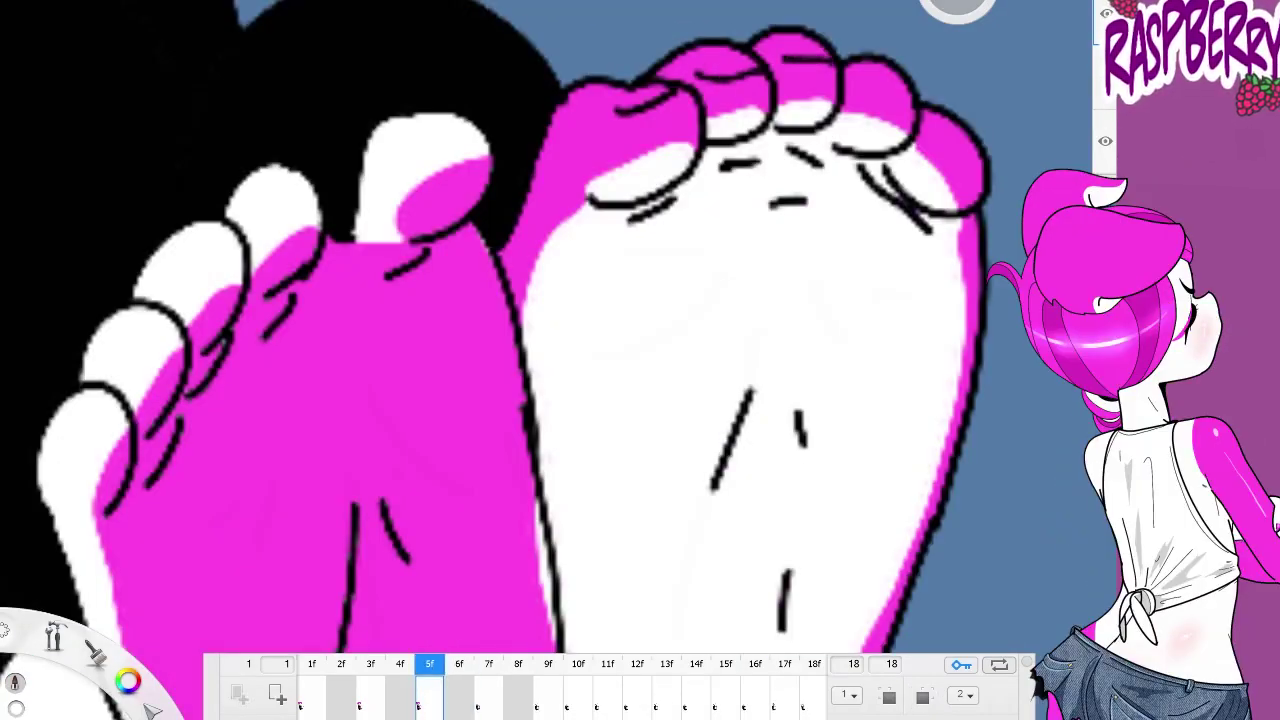
key("period")
key("period")
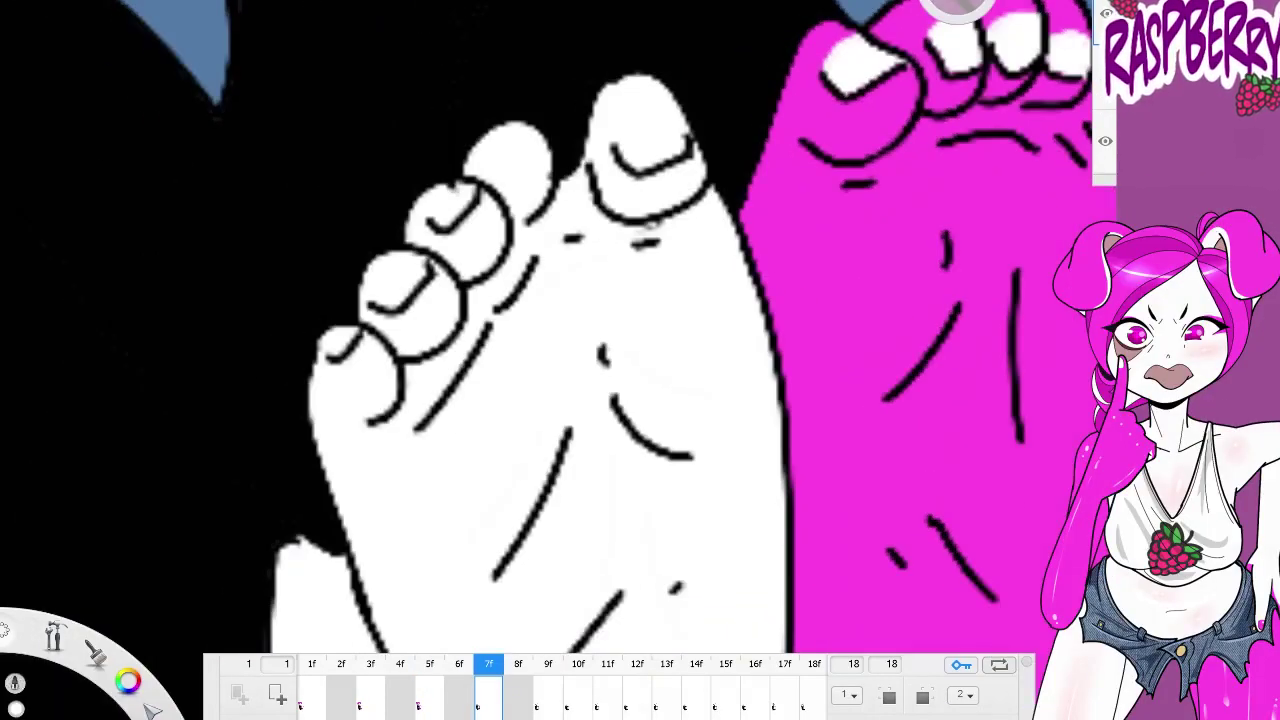
Outline and fill the near foot's sole and toenails in magenta and the far foot's sole in white
left_click_drag(594, 306, 560, 290)
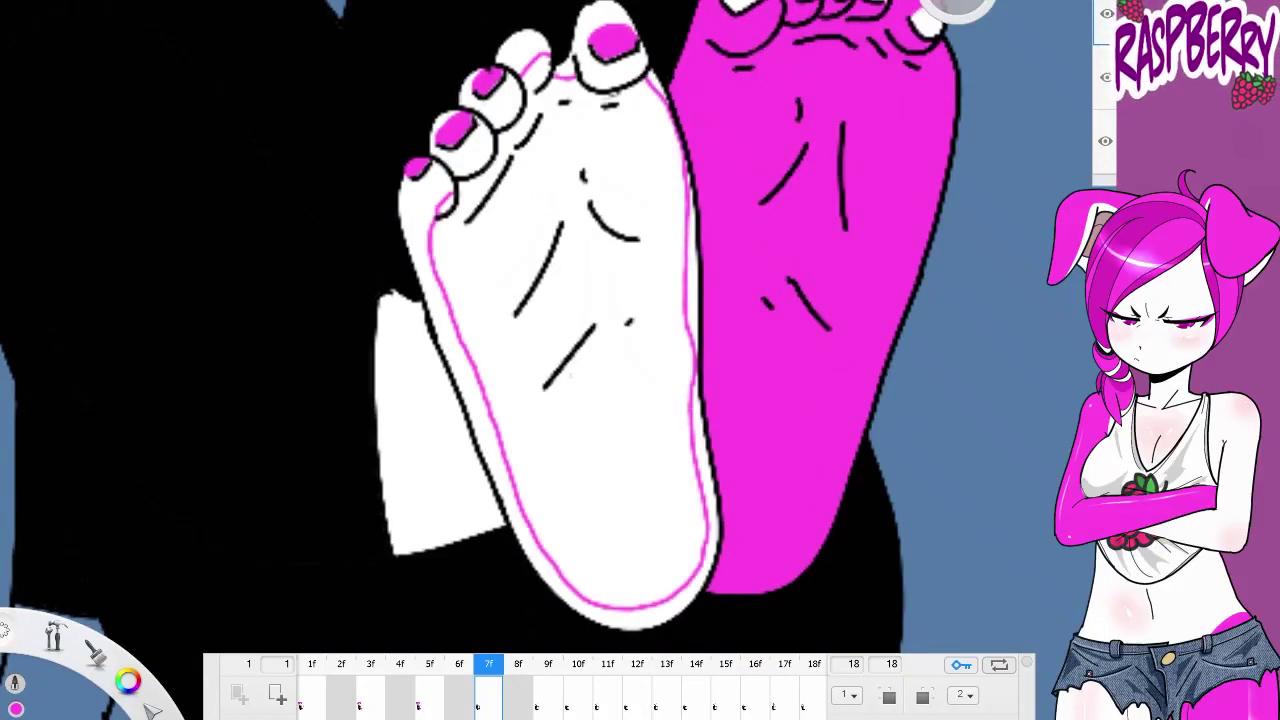
left_click(451, 195)
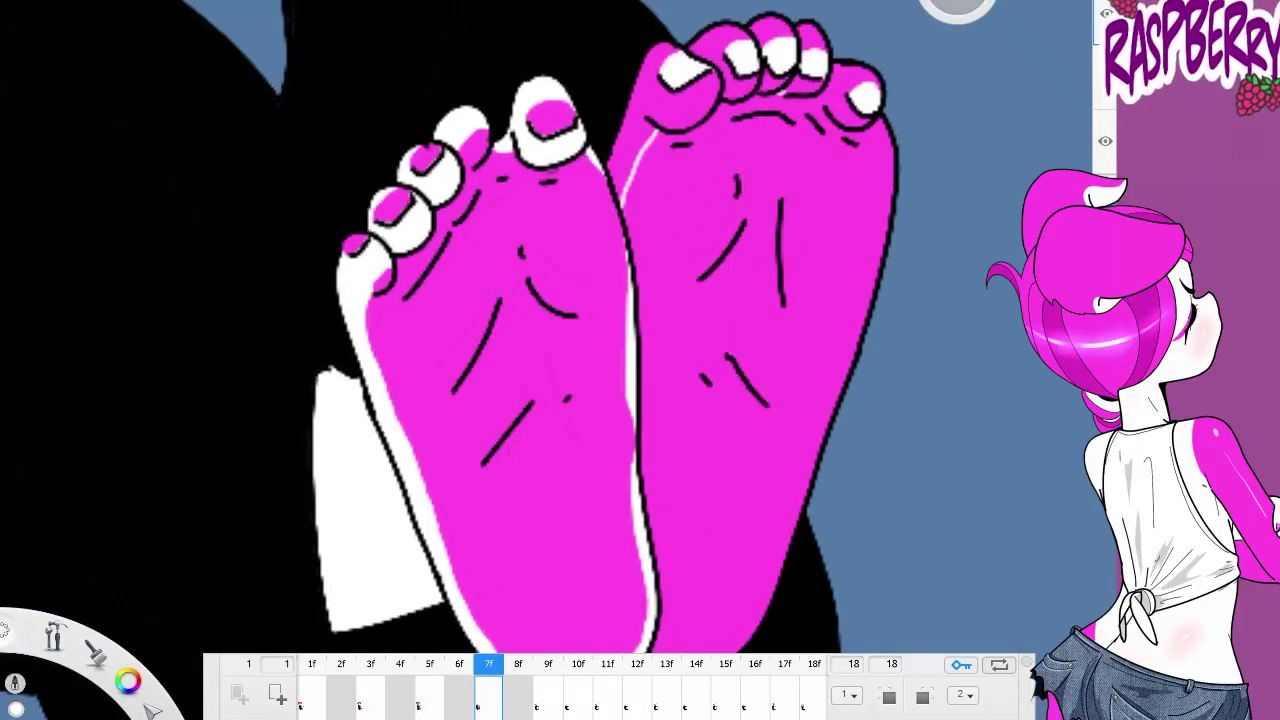
scroll(605, 328, "down", 3)
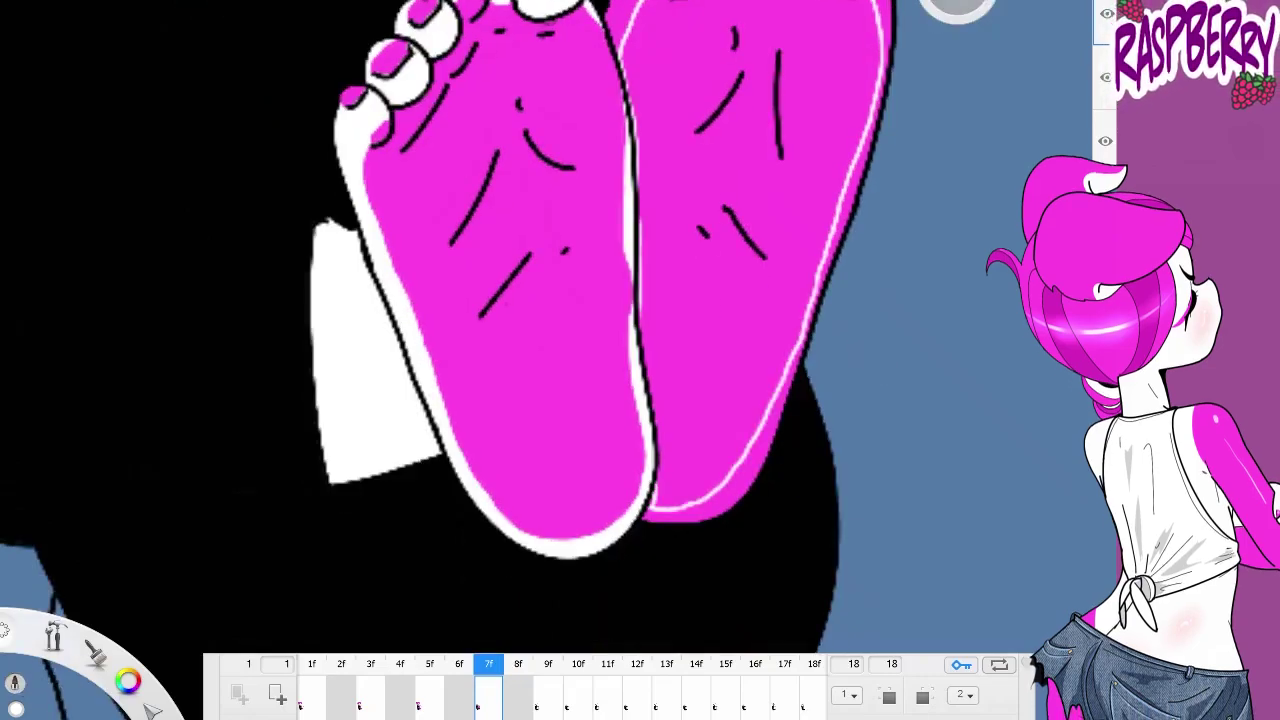
scroll(640, 330, "down", 5)
key("ctrl+z")
Fill the chest, neck and face with white and the irises with dark magenta on frame 7
scroll(740, 330, "up", 3)
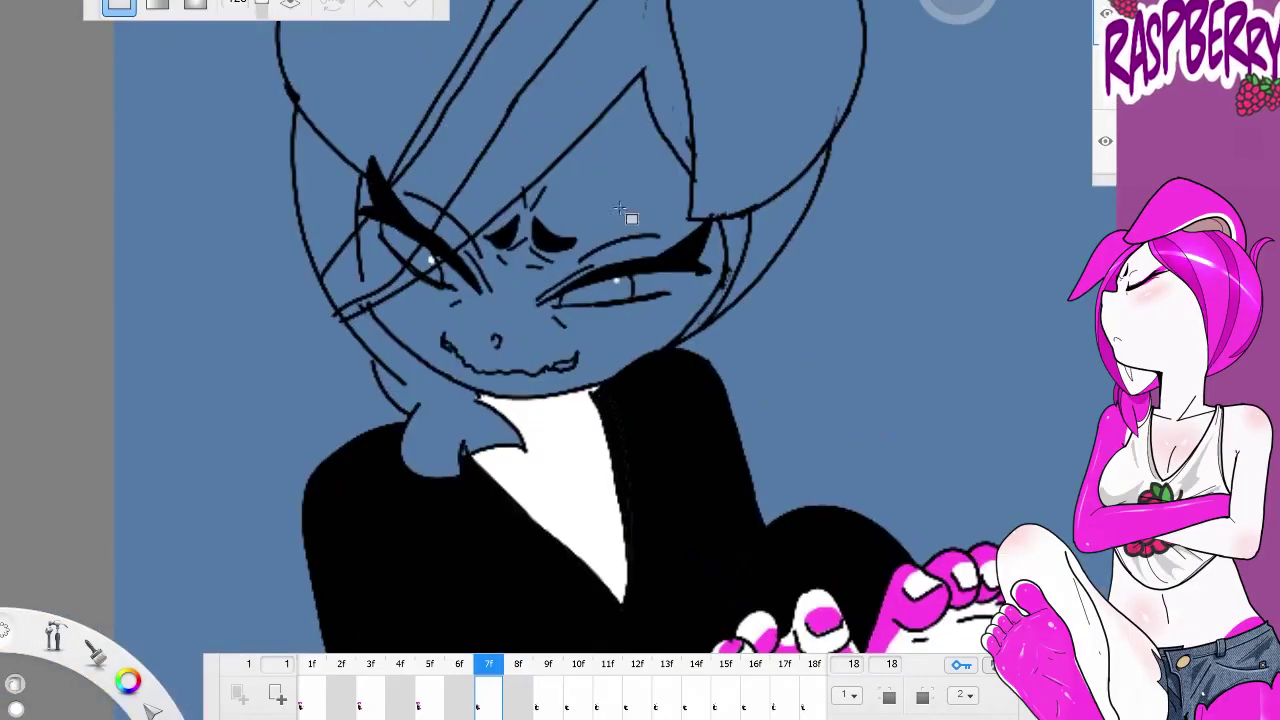
scroll(700, 382, "up", 2)
left_click(700, 385)
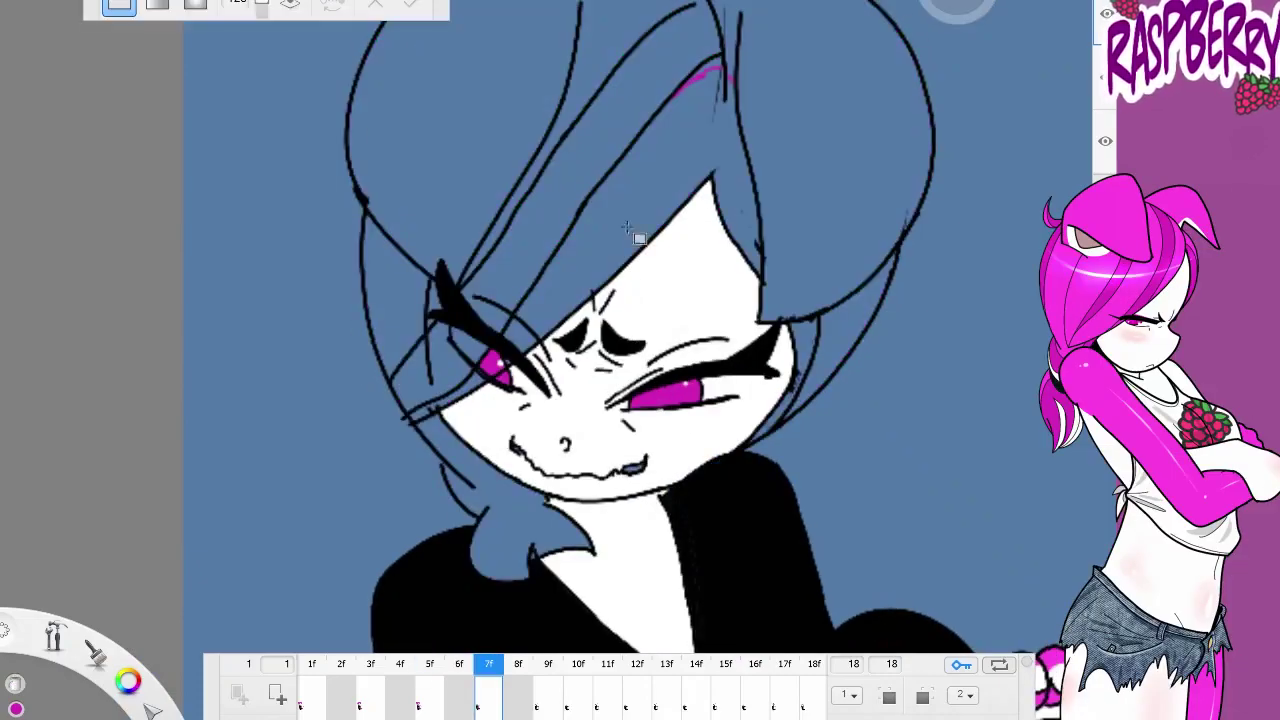
Fill the hair sections with dark and bright magenta and both ears with bright magenta on frame 7
left_click(625, 228)
left_click(804, 360)
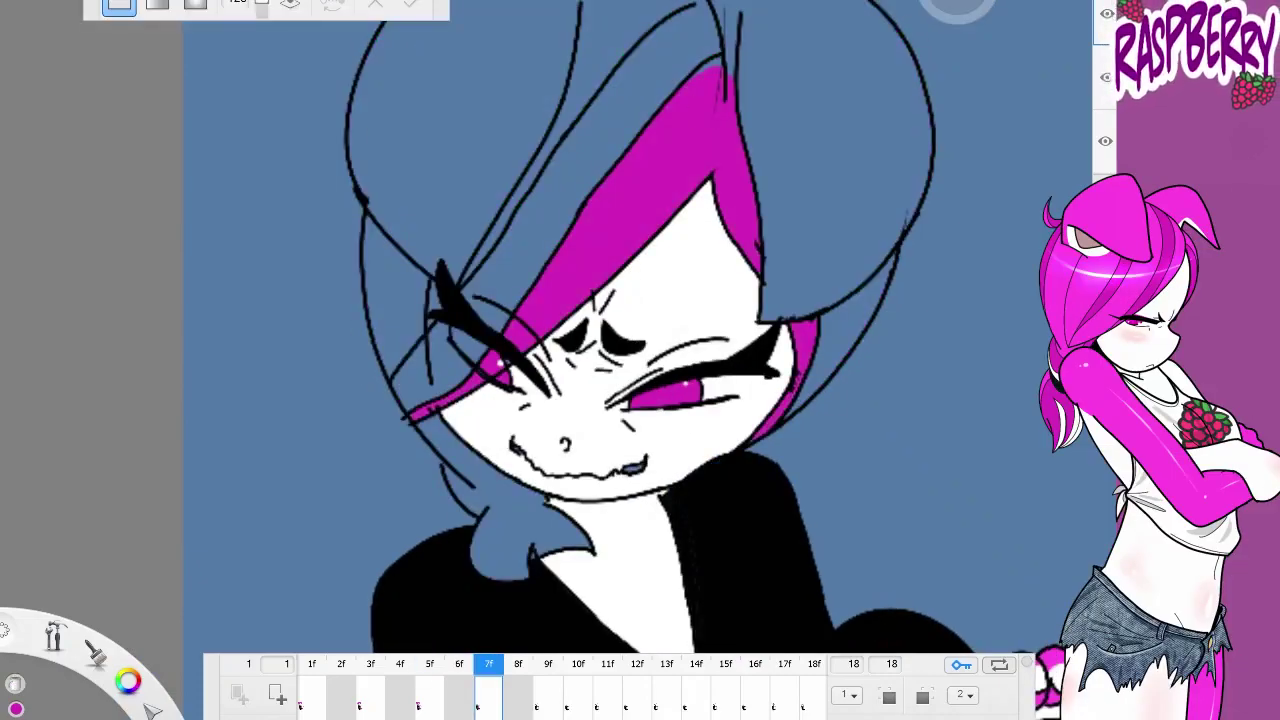
scroll(657, 186, "down", 1)
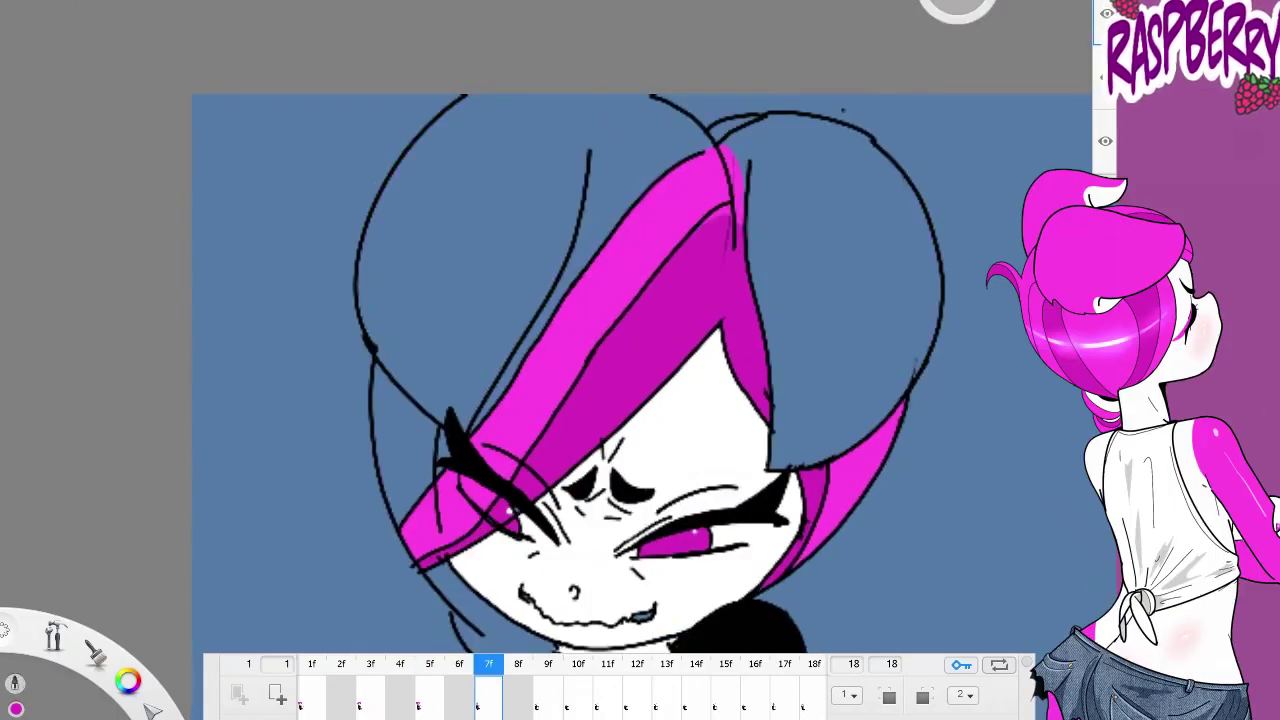
left_click(529, 406)
key("space")
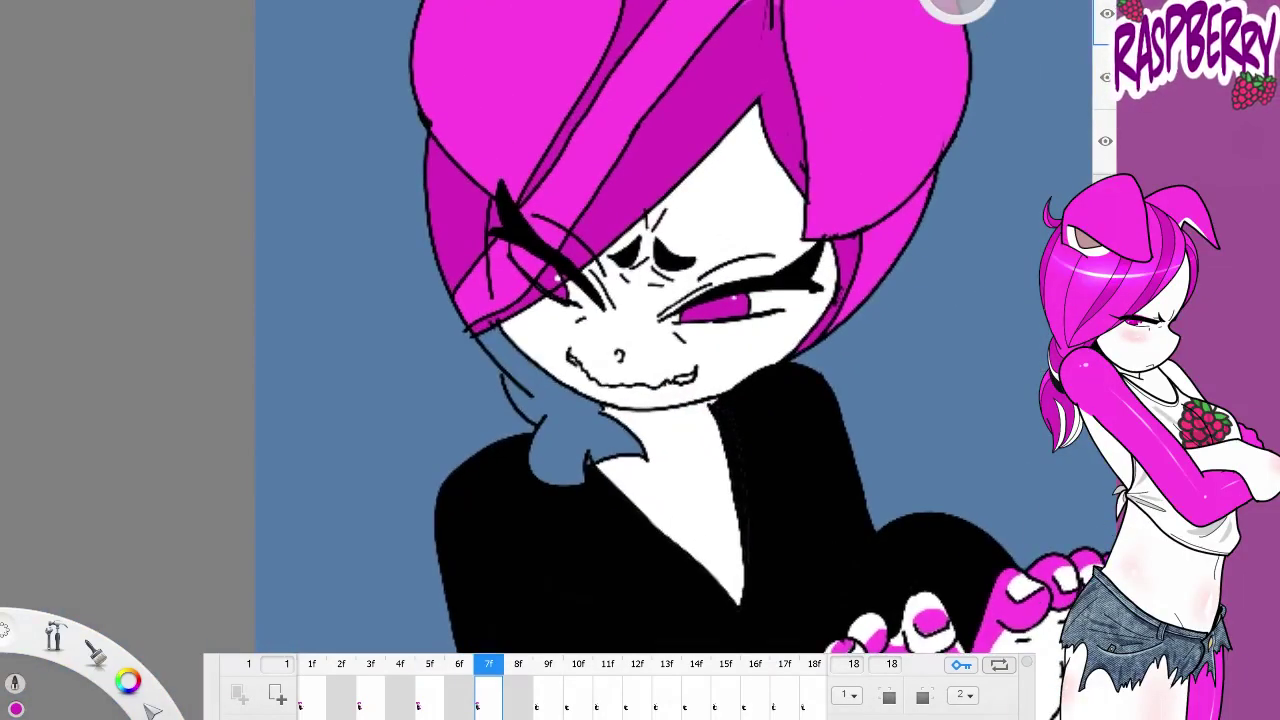
Divide the braid with colour boundary lines and fill its sections with magenta, white and dark magenta
scroll(660, 360, "up", 3)
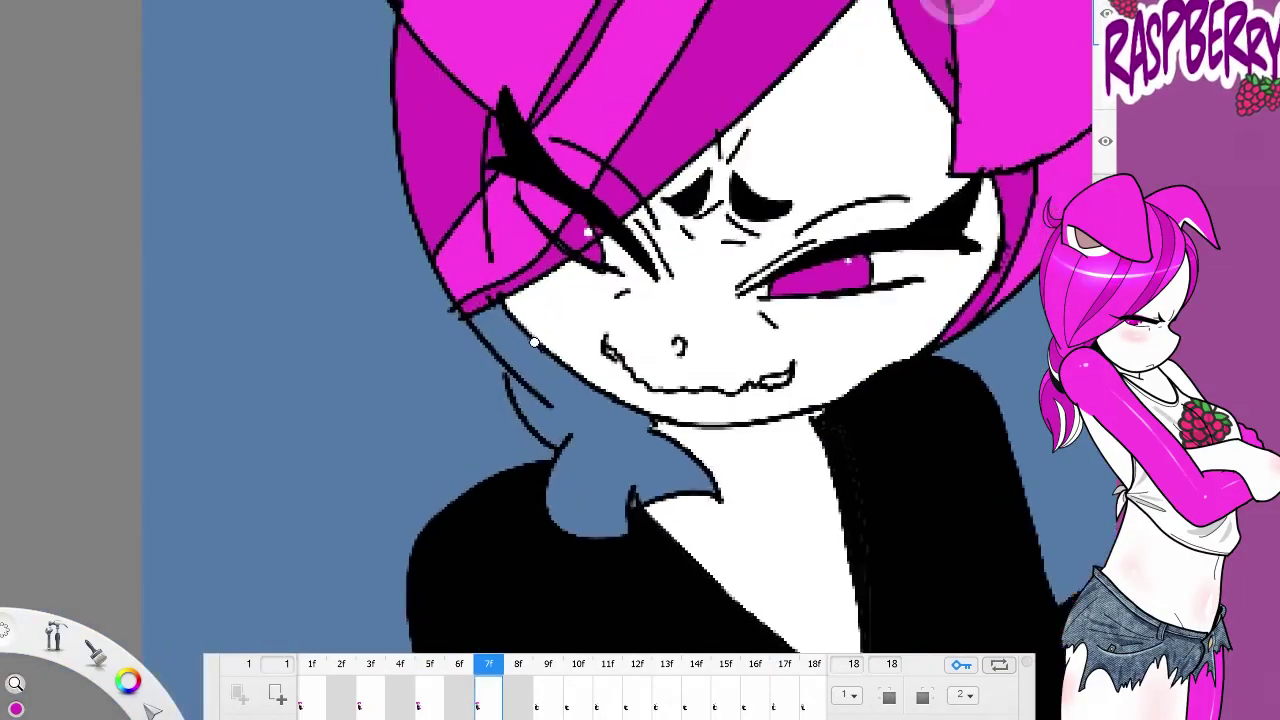
left_click_drag(525, 345, 545, 405)
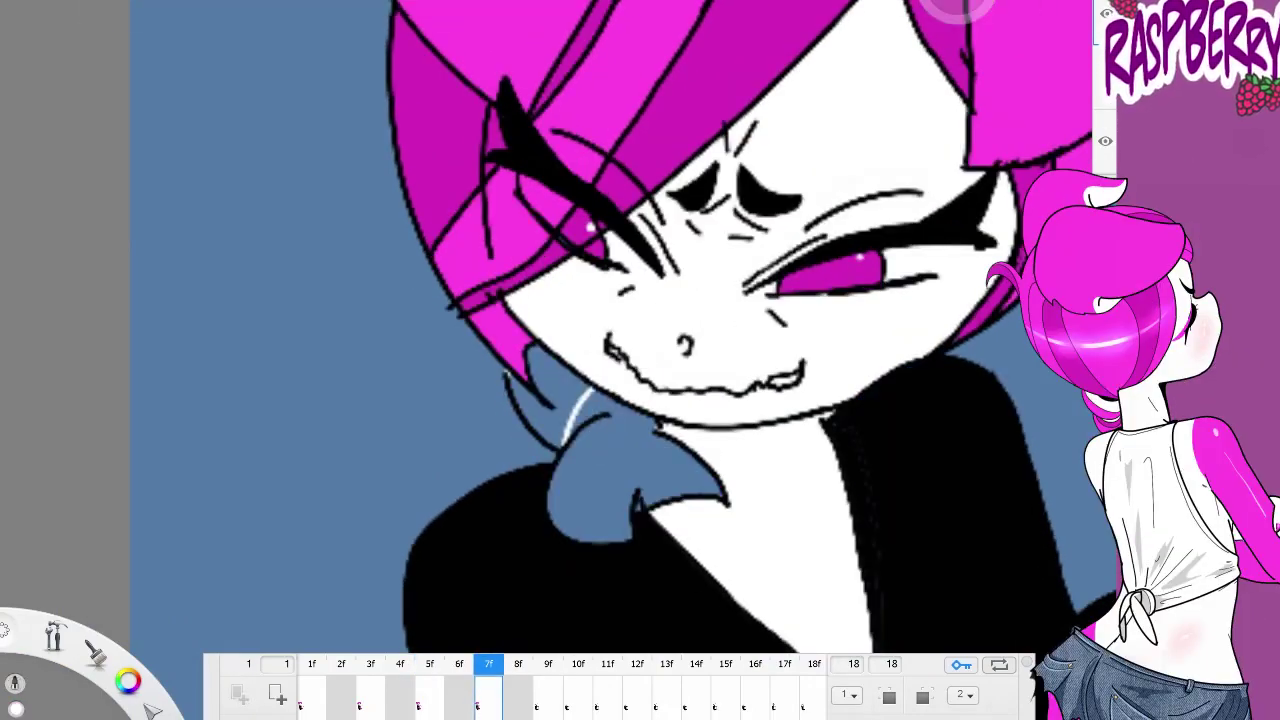
left_click_drag(525, 375, 580, 430)
left_click_drag(640, 380, 590, 455)
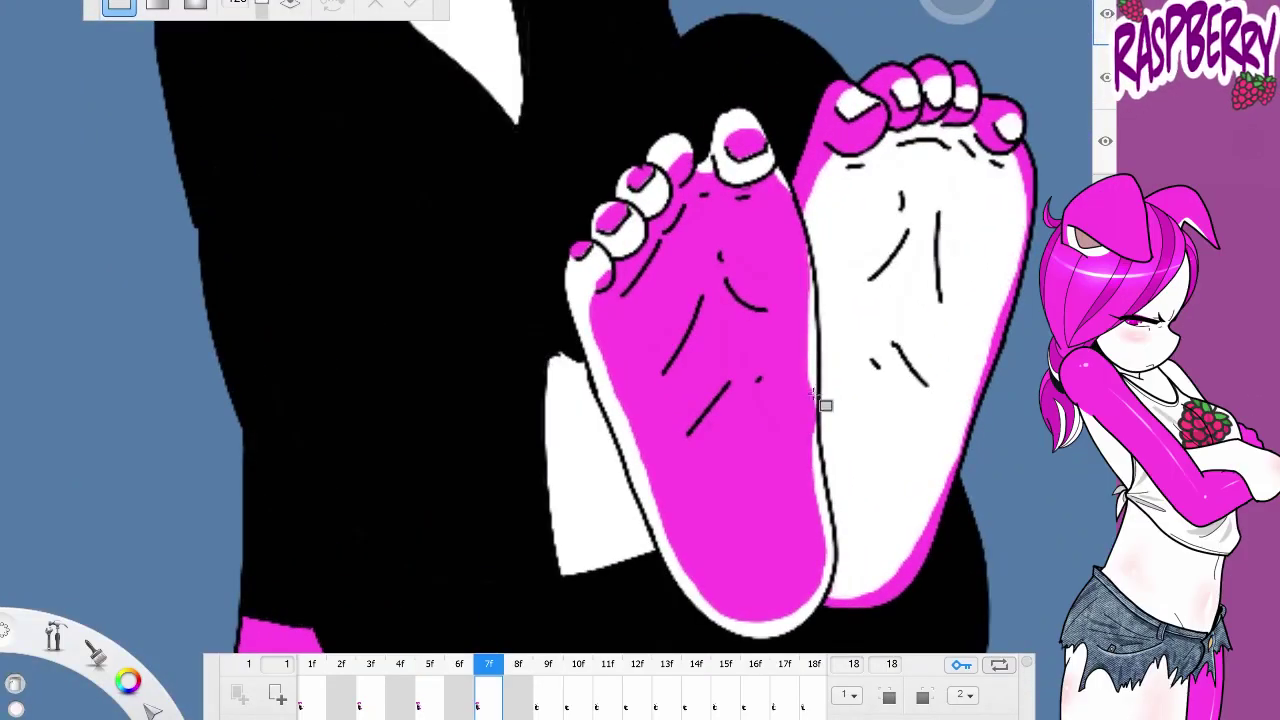
Add magenta eyeshadow beside the outer corner of the eye on frames 7, 5, 3 and 1
left_click_drag(643, 343, 595, 345)
scroll(829, 380, "up", 4)
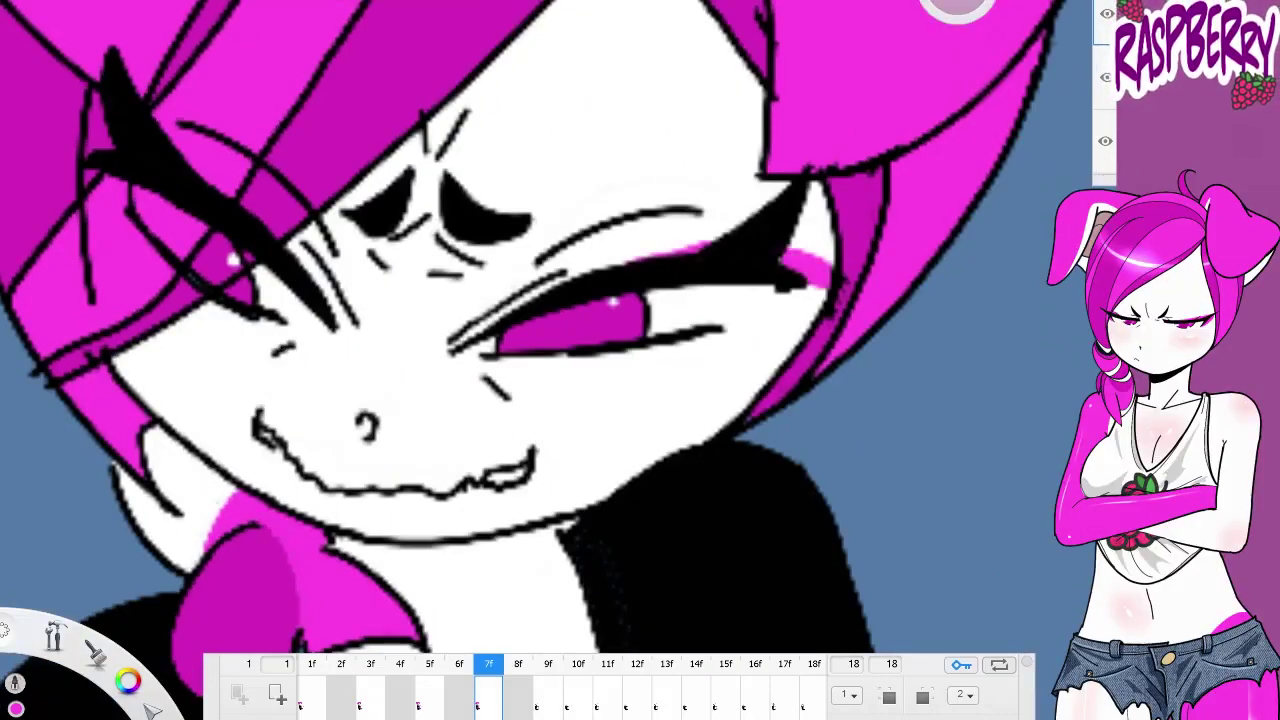
left_click(429, 663)
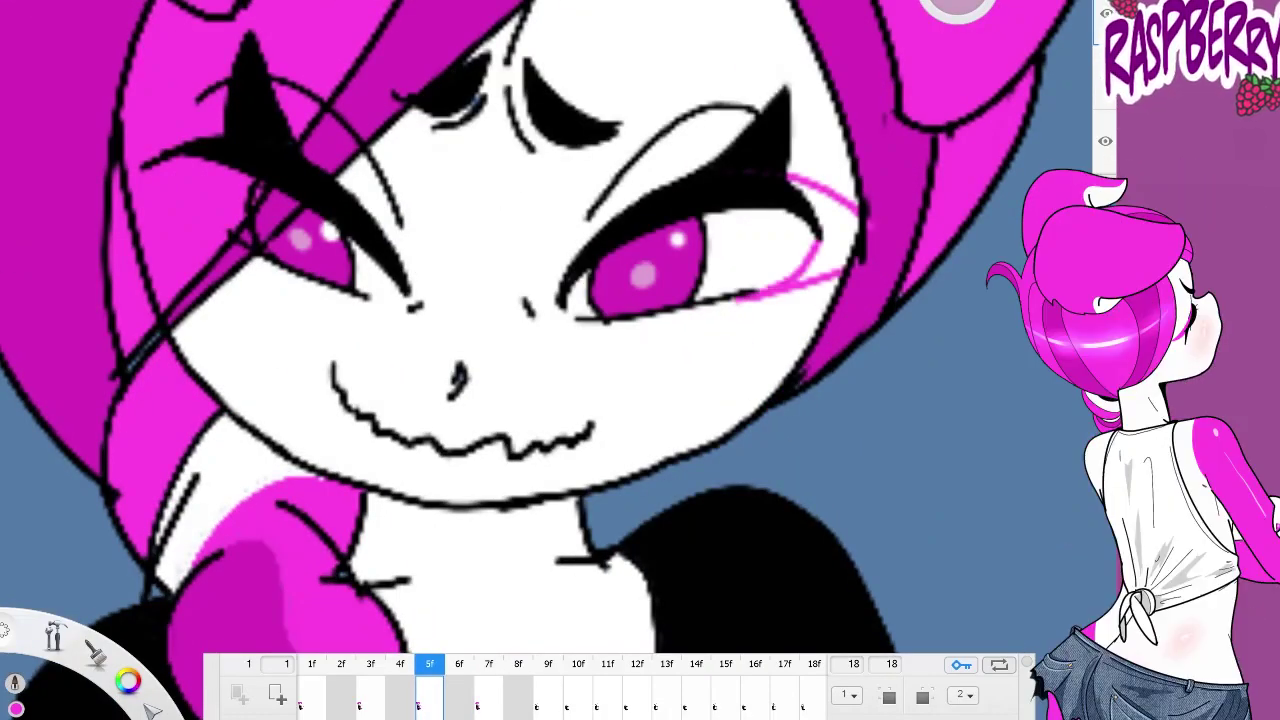
left_click(370, 663)
left_click(341, 663)
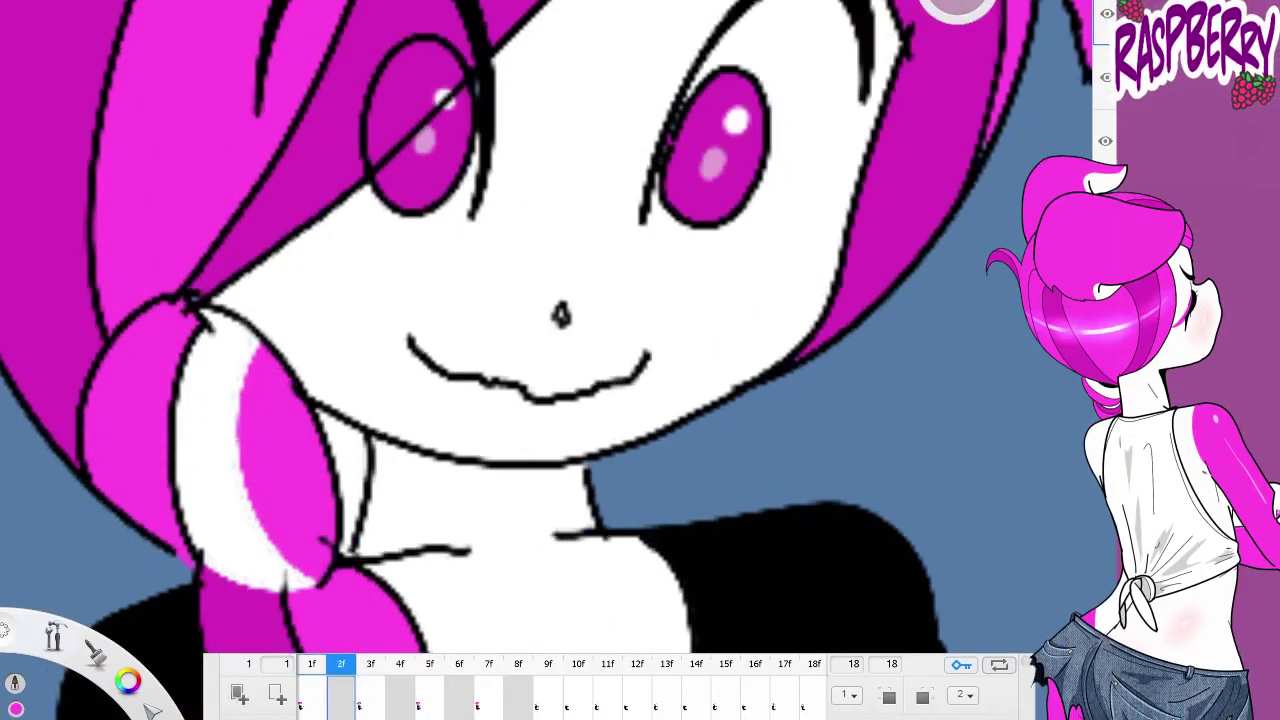
left_click(311, 663)
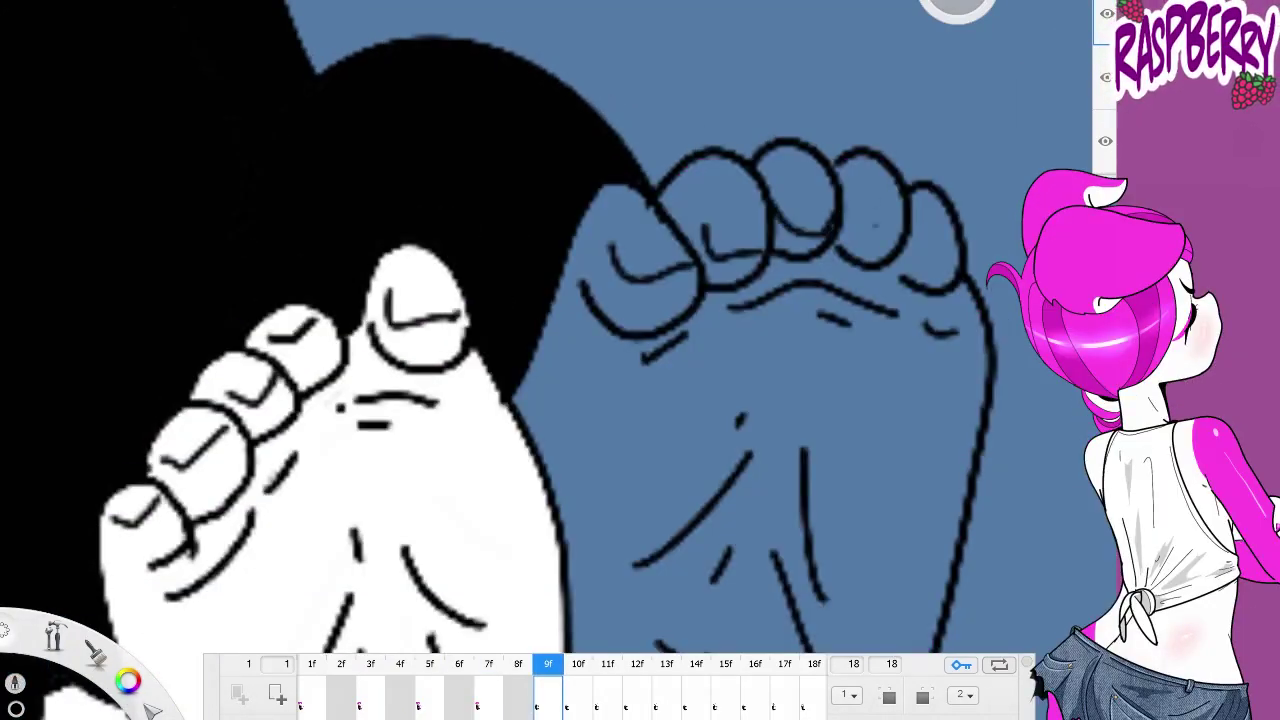
On frame 9, fill the far foot magenta with a white sole and toenails, and the near foot's sole and toenails magenta
left_click(760, 420)
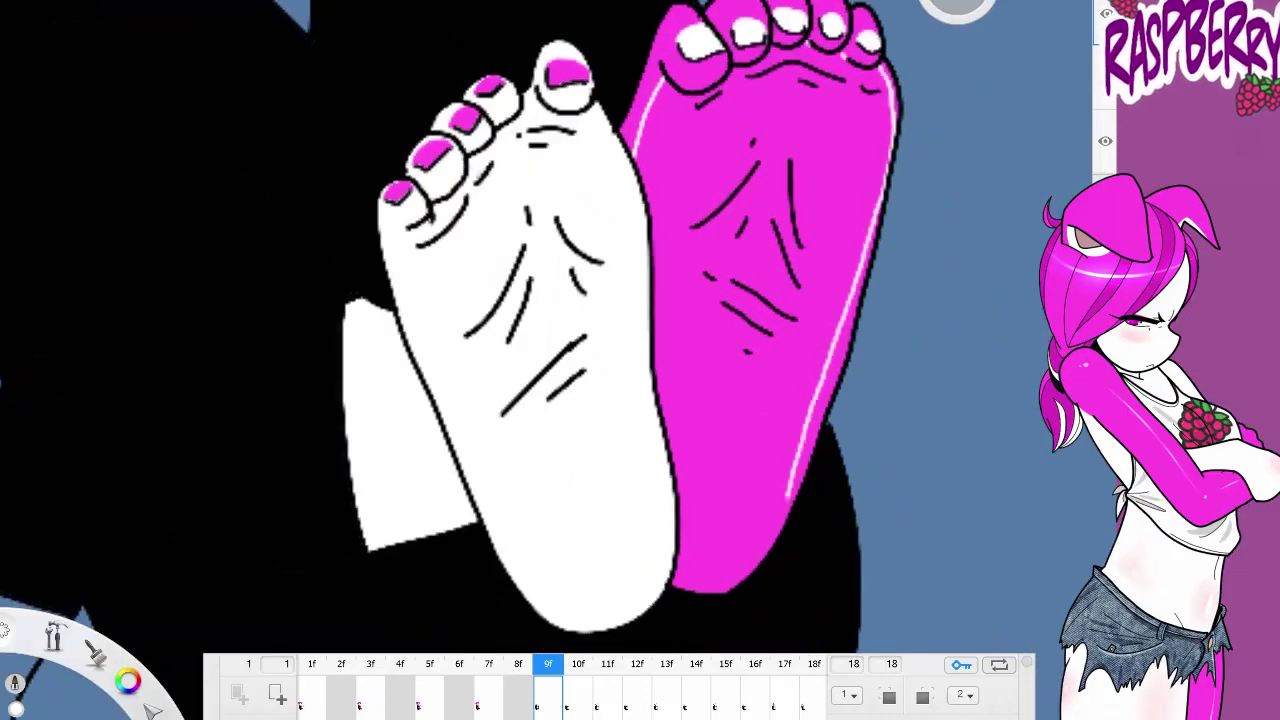
left_click(681, 203)
mouse_move(652, 590)
left_mouse_down()
mouse_move(641, 222)
mouse_move(527, 98)
left_mouse_up()
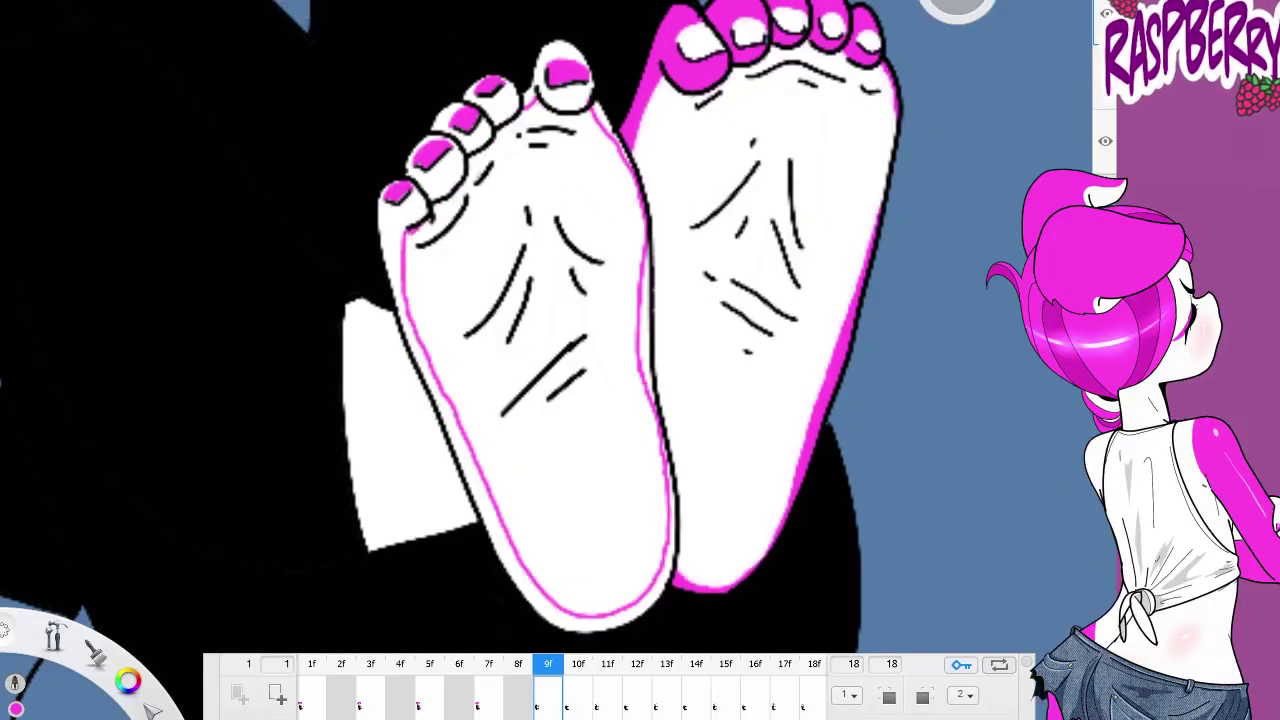
left_click(660, 257)
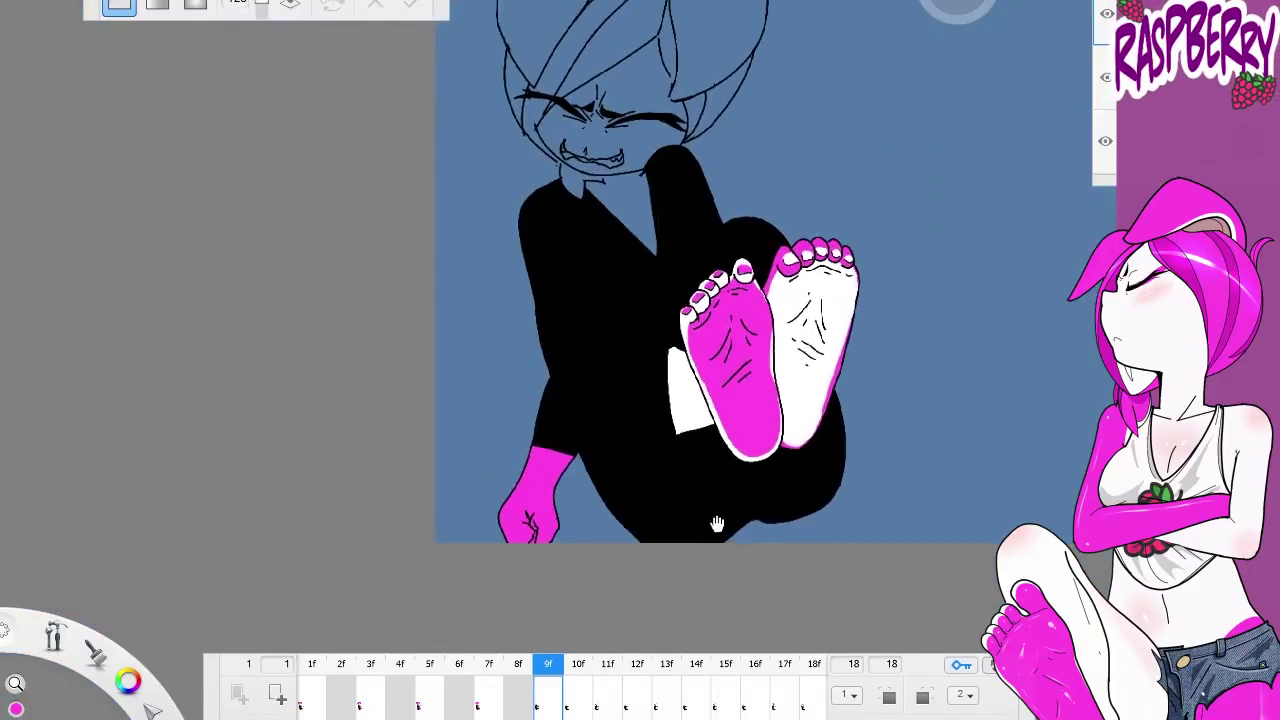
Fill the chest, neck and face with white on frame 9
scroll(712, 524, "up", 3)
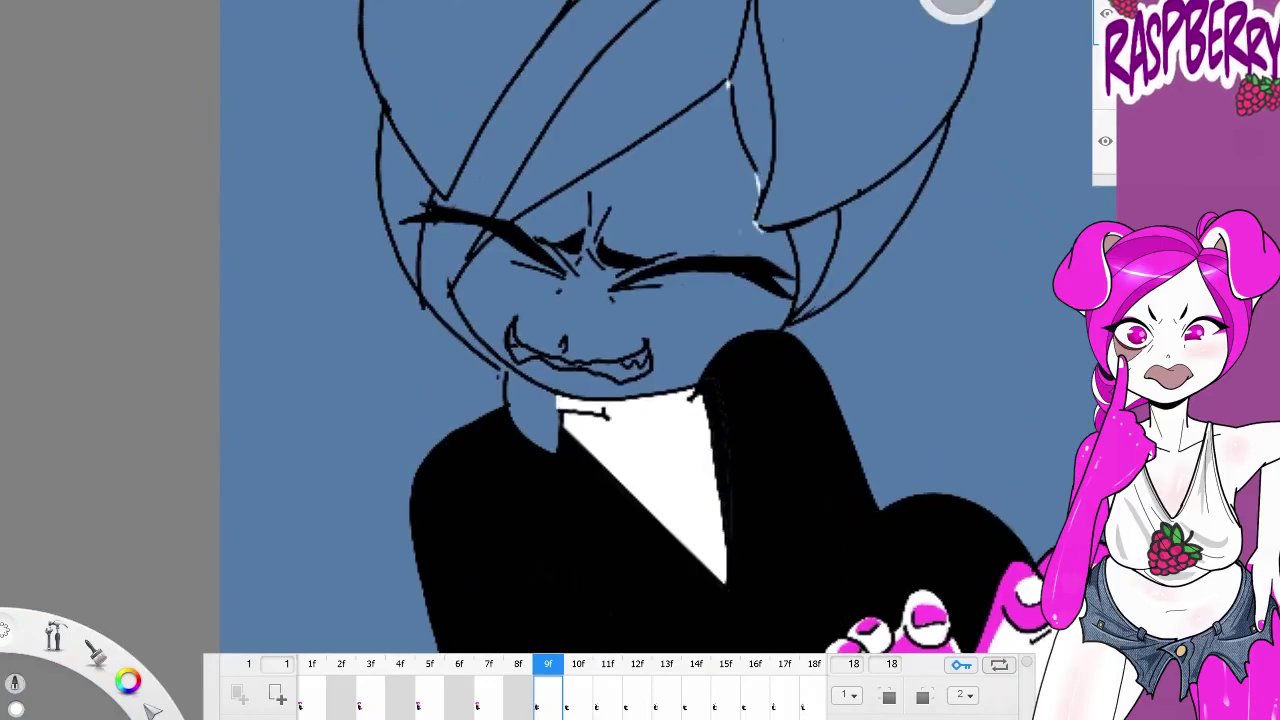
left_click(690, 310)
scroll(650, 330, "up", 3)
scroll(650, 330, "down", 3)
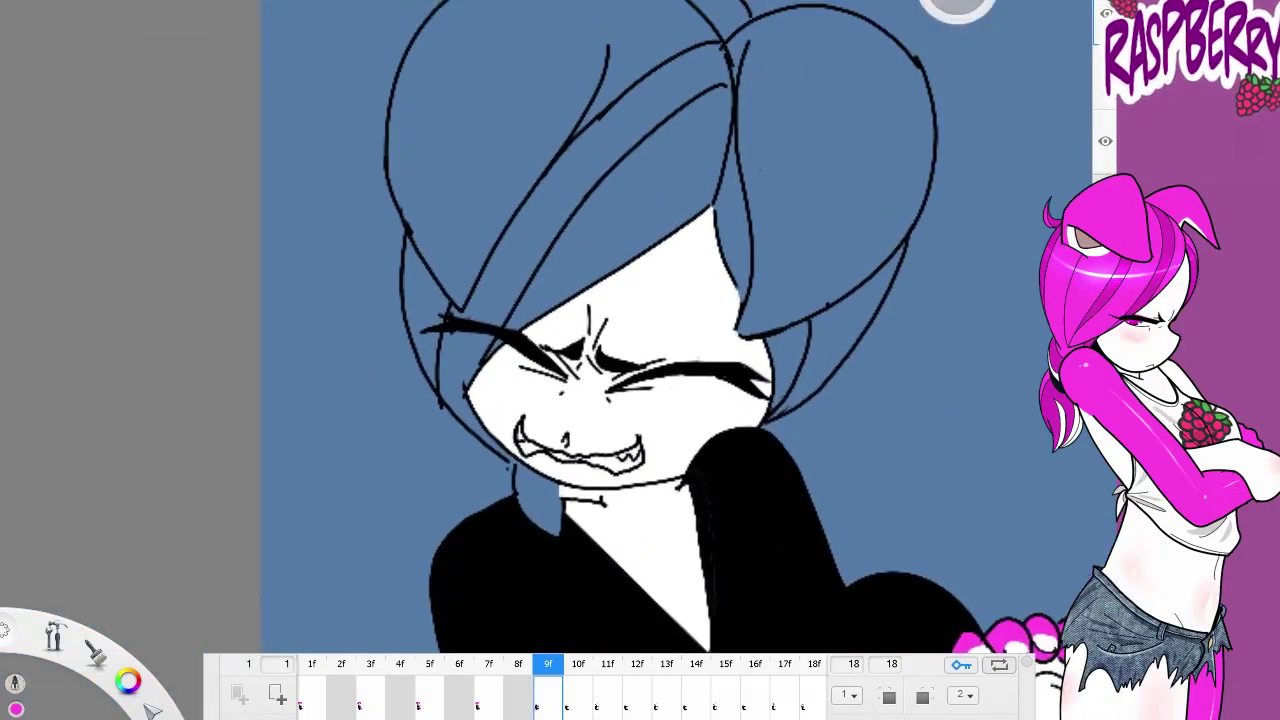
Fill the ears with bright magenta and the hair sections with bright and dark magenta on frame 9
left_click(830, 170)
left_click(610, 130)
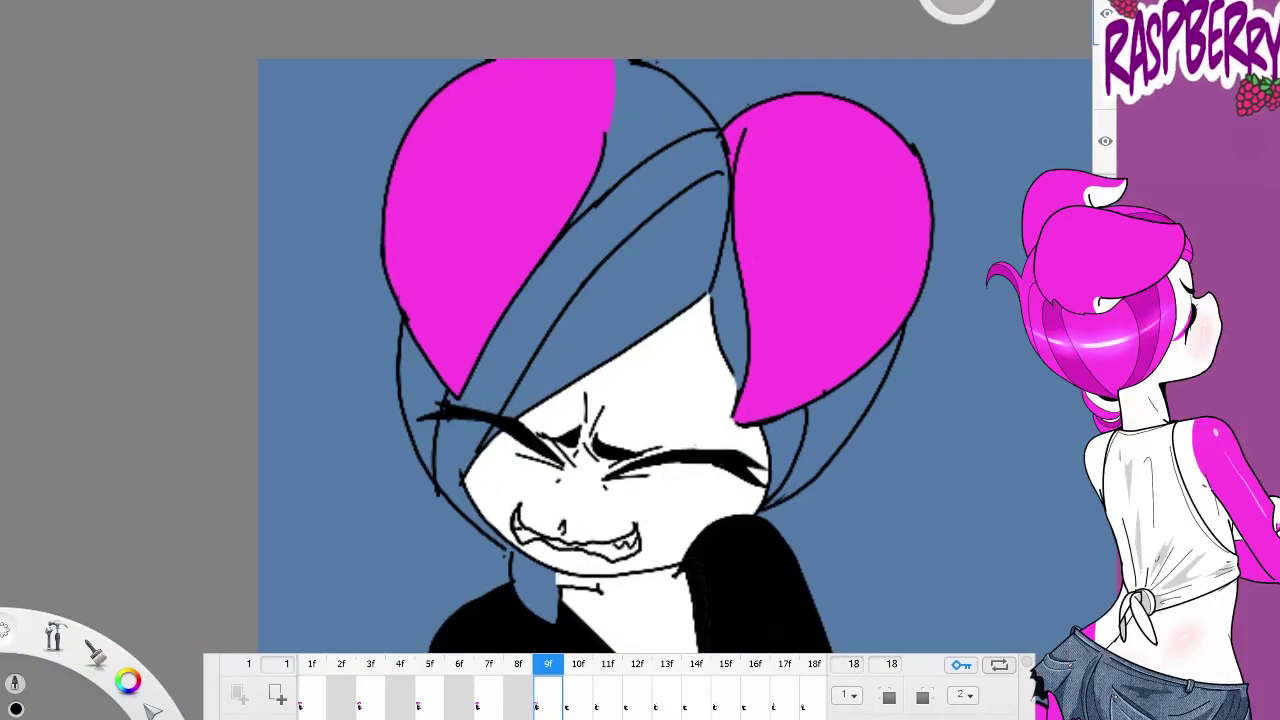
scroll(675, 355, "down", 3)
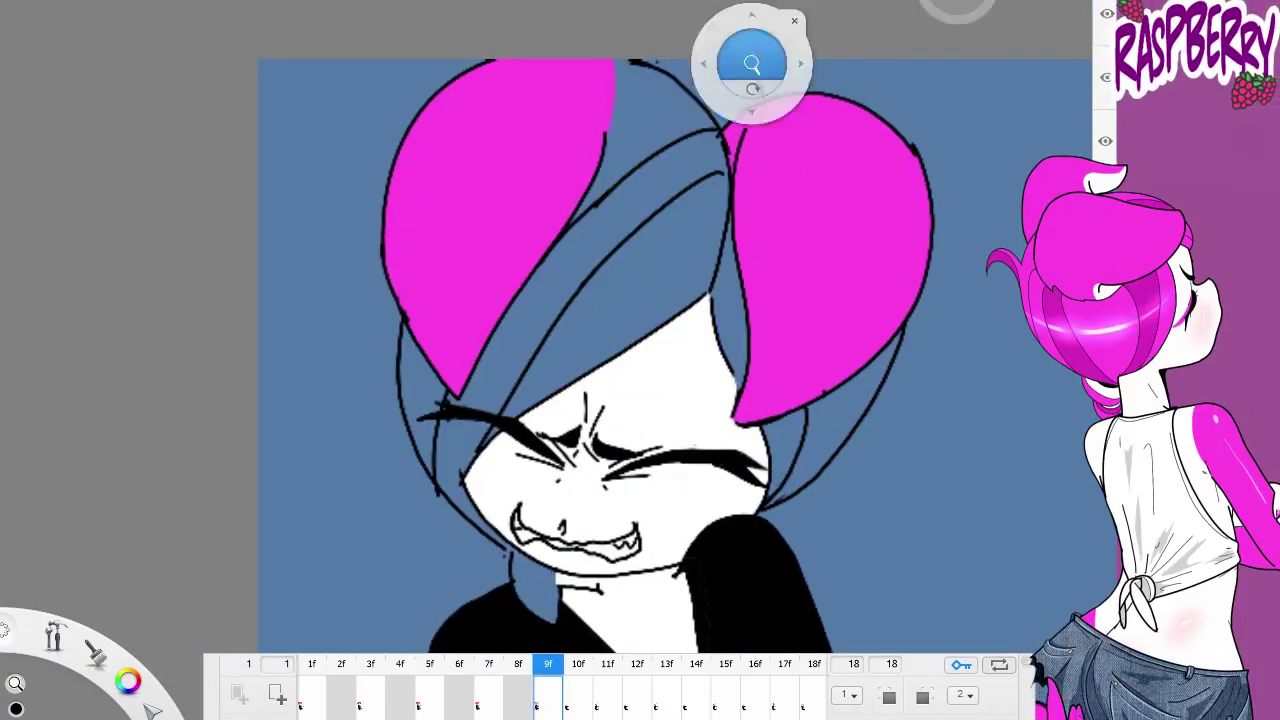
scroll(675, 355, "up", 4)
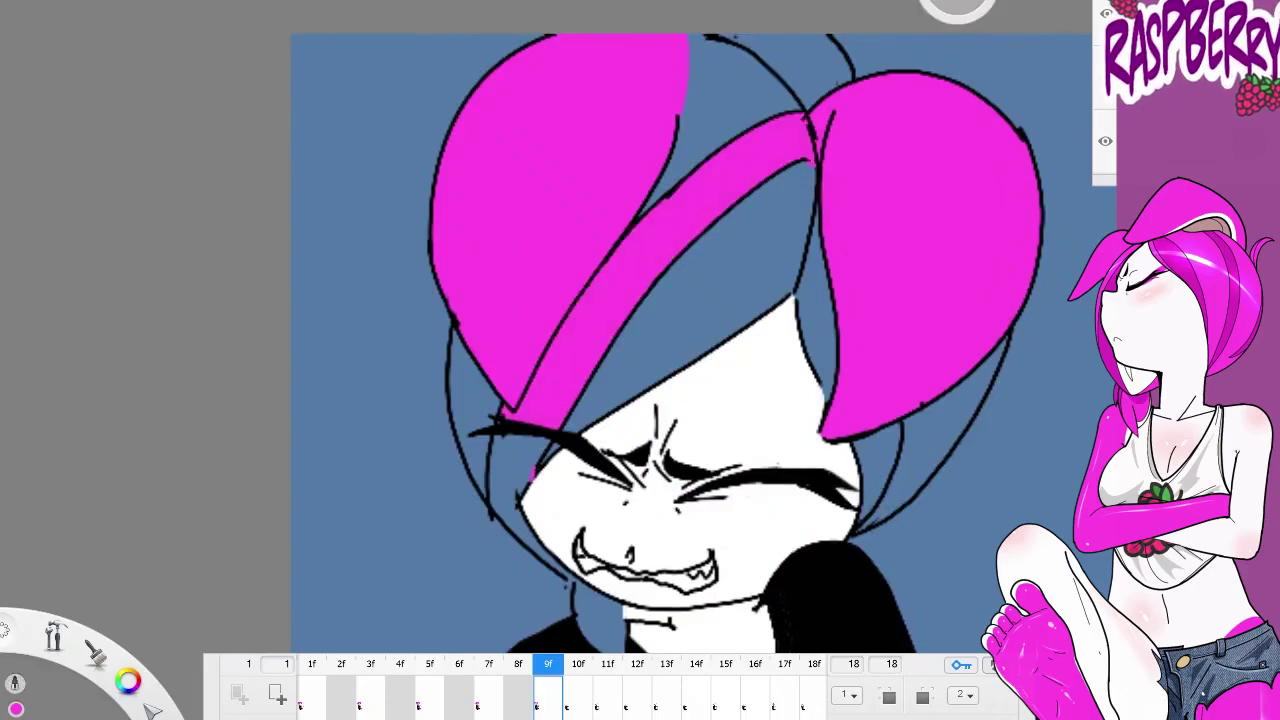
key("ctrl+z")
key("ctrl+y")
key("ctrl+y")
key("ctrl+y")
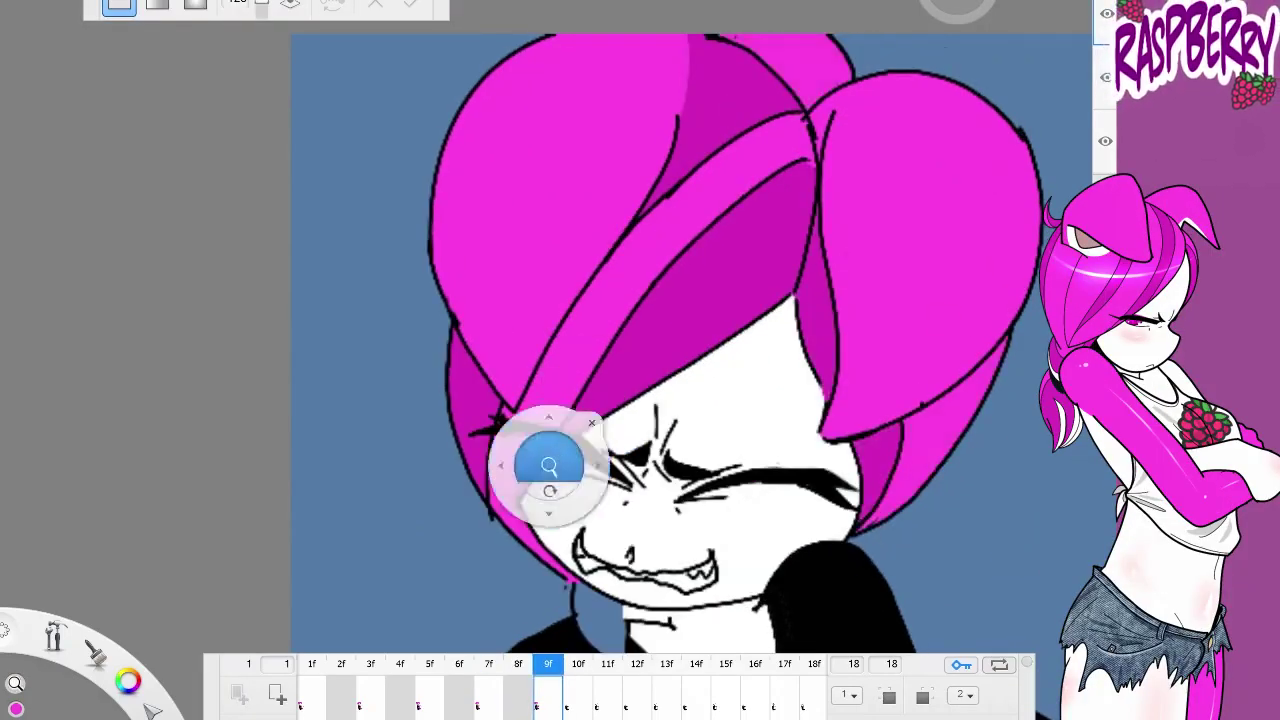
Play back the coloured animation from frame 1 and return to the first frame
scroll(549, 465, "down", 3)
key("Home")
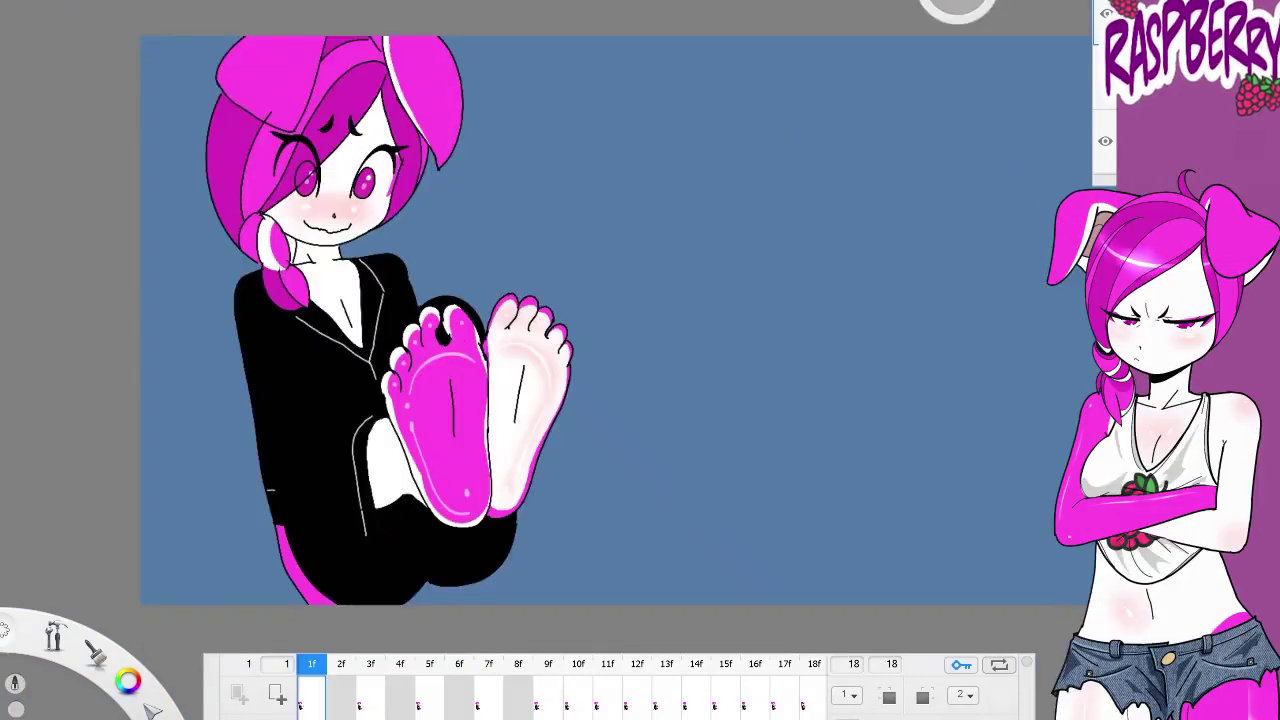
left_click_drag(651, 455, 624, 445)
key("space")
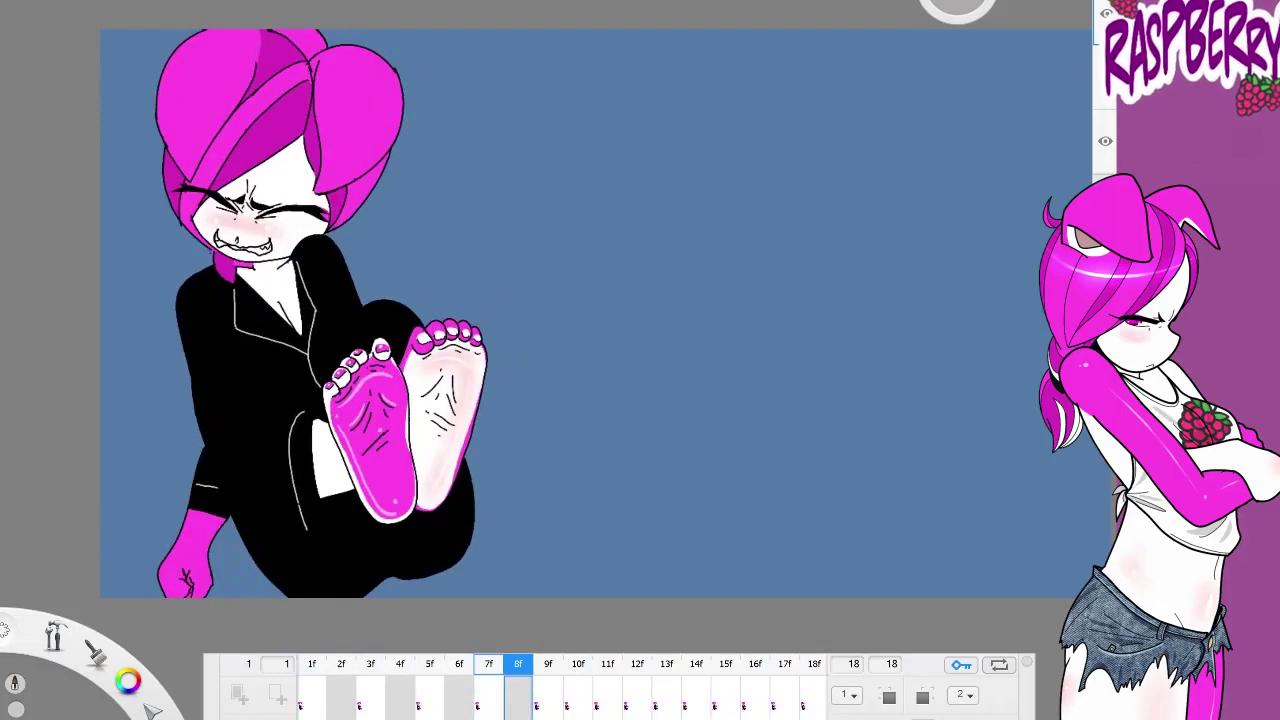
left_click(311, 664)
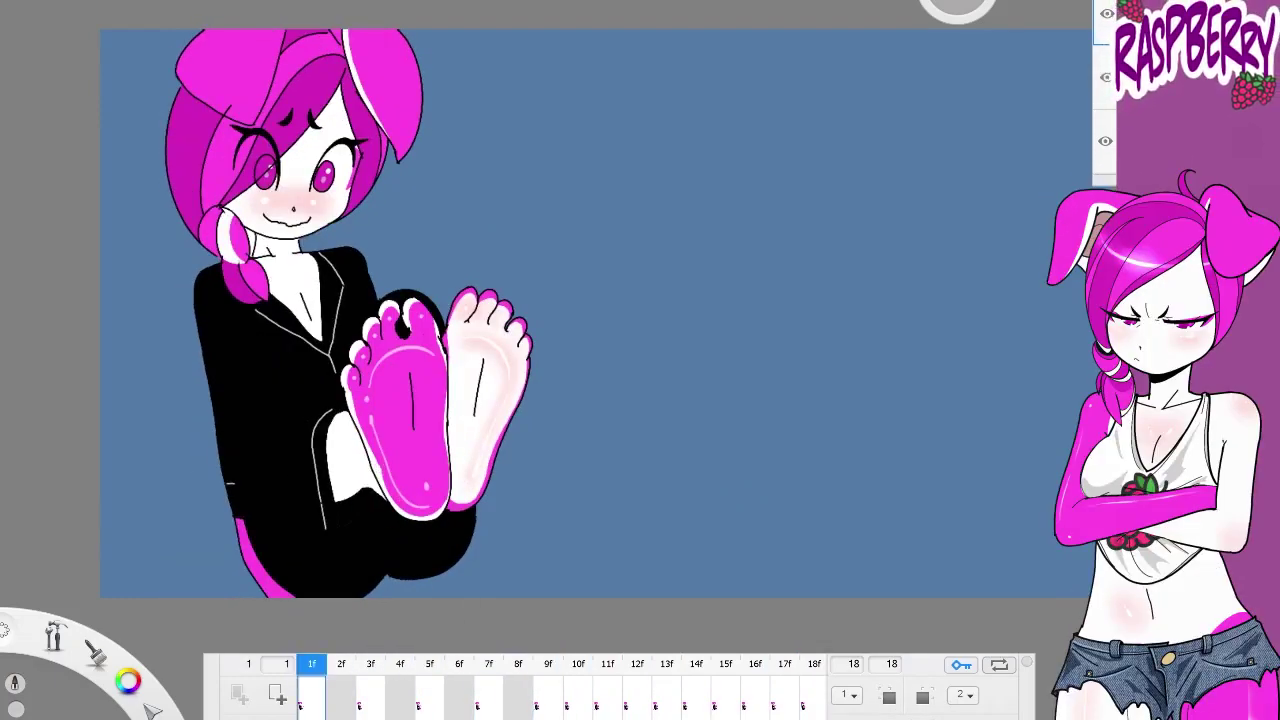
Sketch two raised hands in light blue in front of the feet on frame 1, with round palms, fingers and wrists
scroll(590, 312, "up", 1)
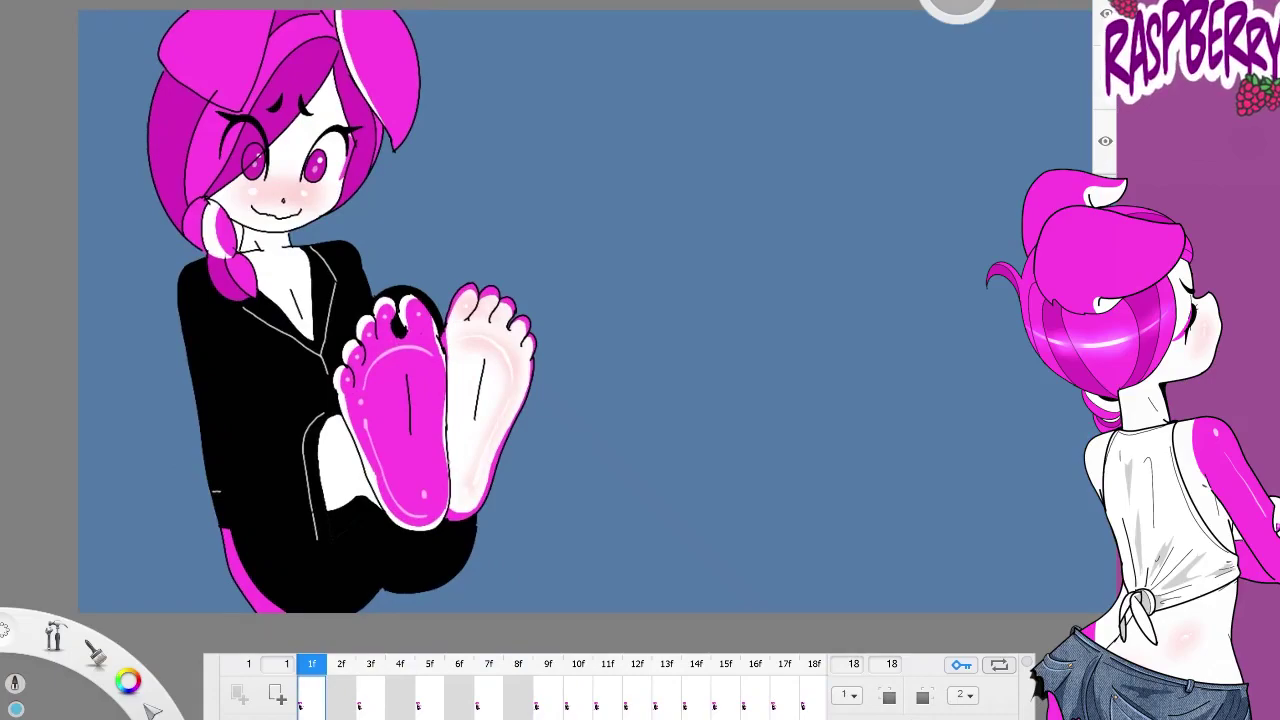
left_click_drag(642, 462, 652, 507)
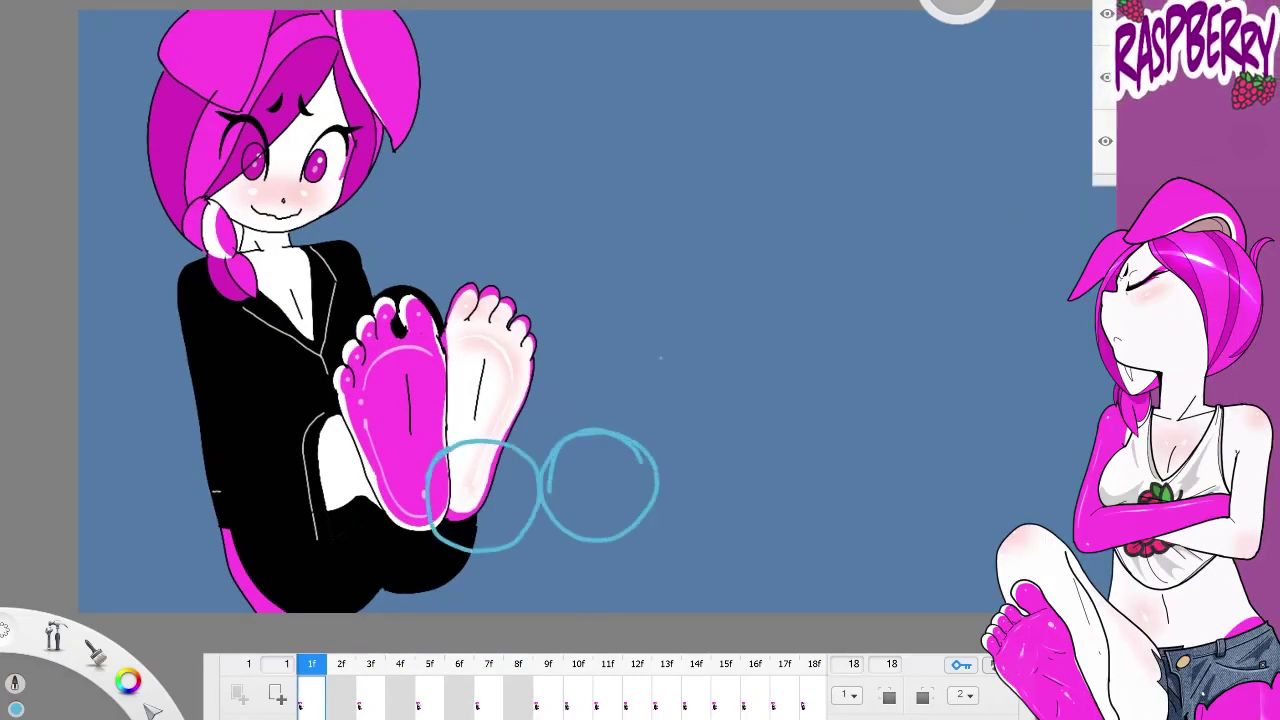
key("v")
left_click_drag(582, 580, 614, 590)
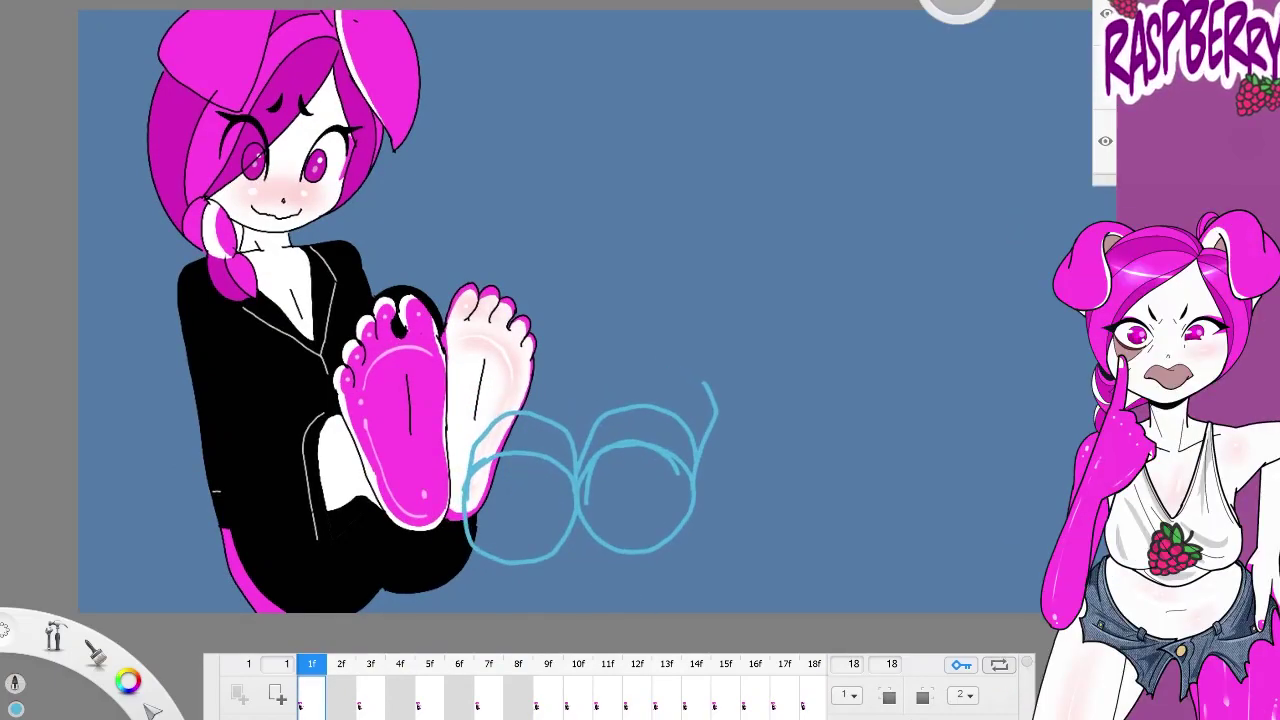
left_click_drag(680, 540, 680, 612)
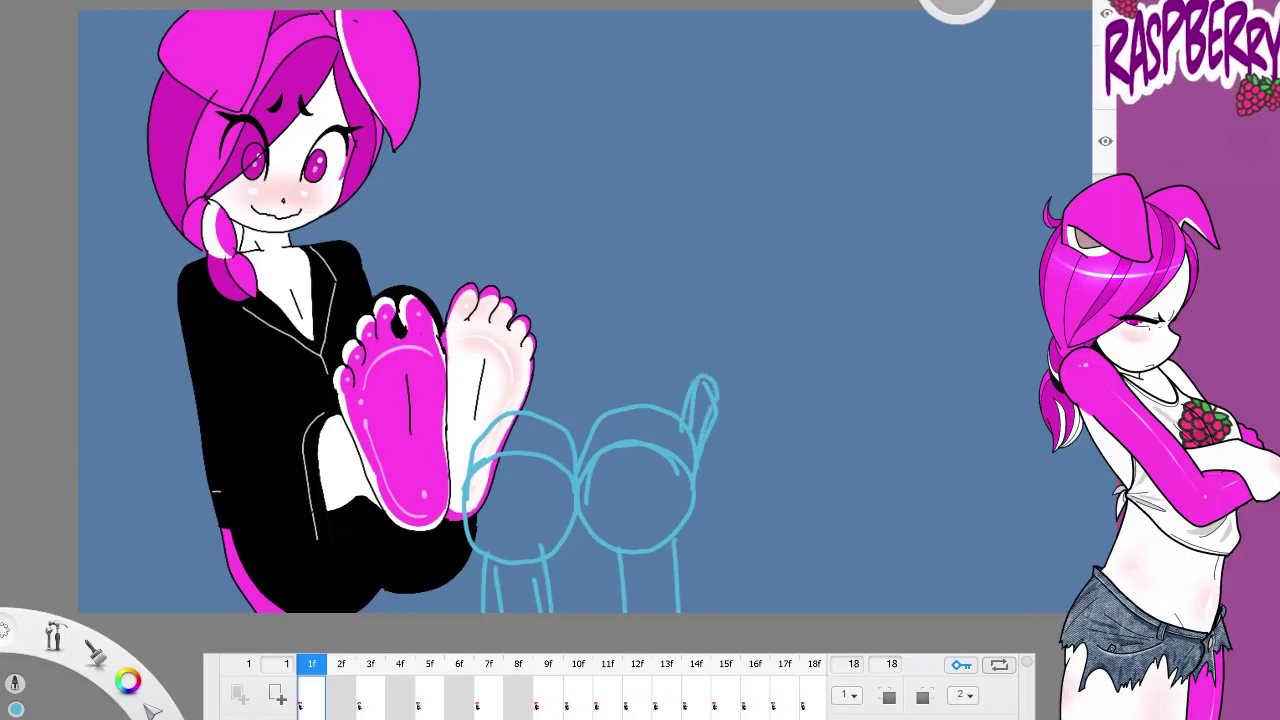
mouse_move(590, 382)
left_mouse_down()
mouse_move(598, 450)
mouse_move(566, 428)
left_mouse_up()
left_click_drag(522, 370, 494, 452)
left_click_drag(544, 378, 520, 416)
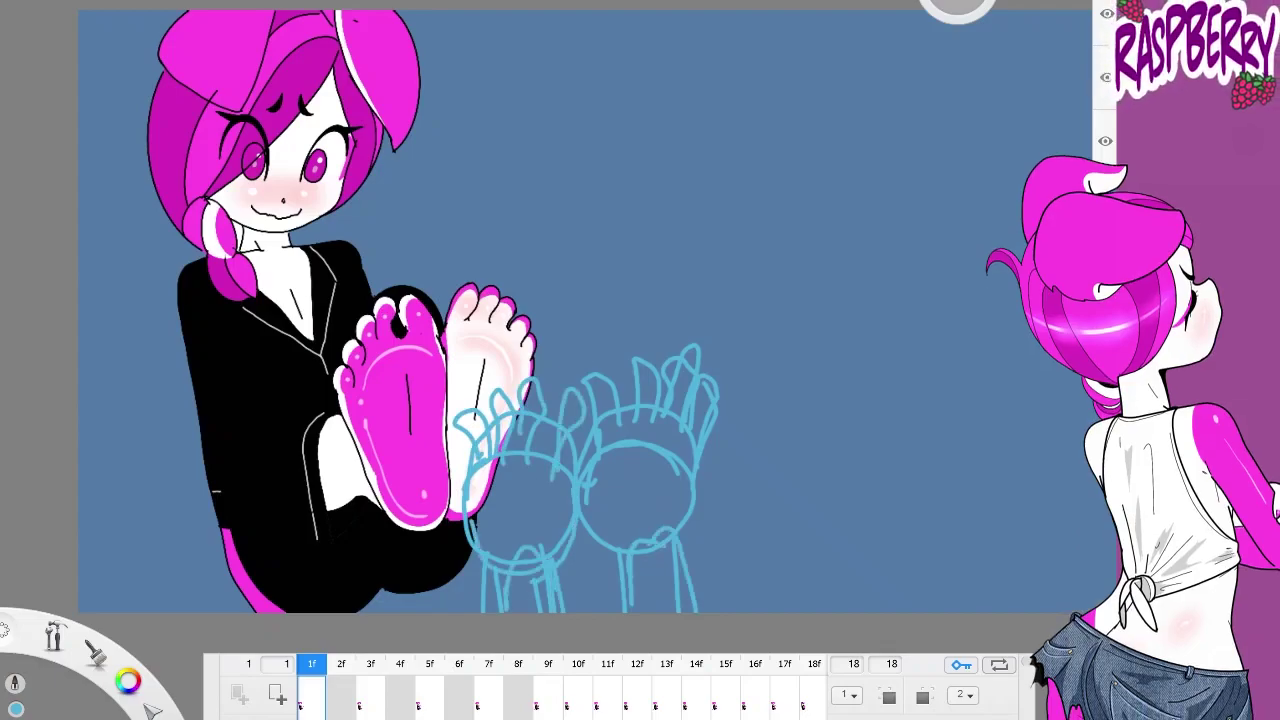
Sketch both blue hands on frame 3 over the onion-skinned previous frame, with palms, wrists and spread fingers
left_click(370, 664)
left_click(311, 664)
left_click(370, 664)
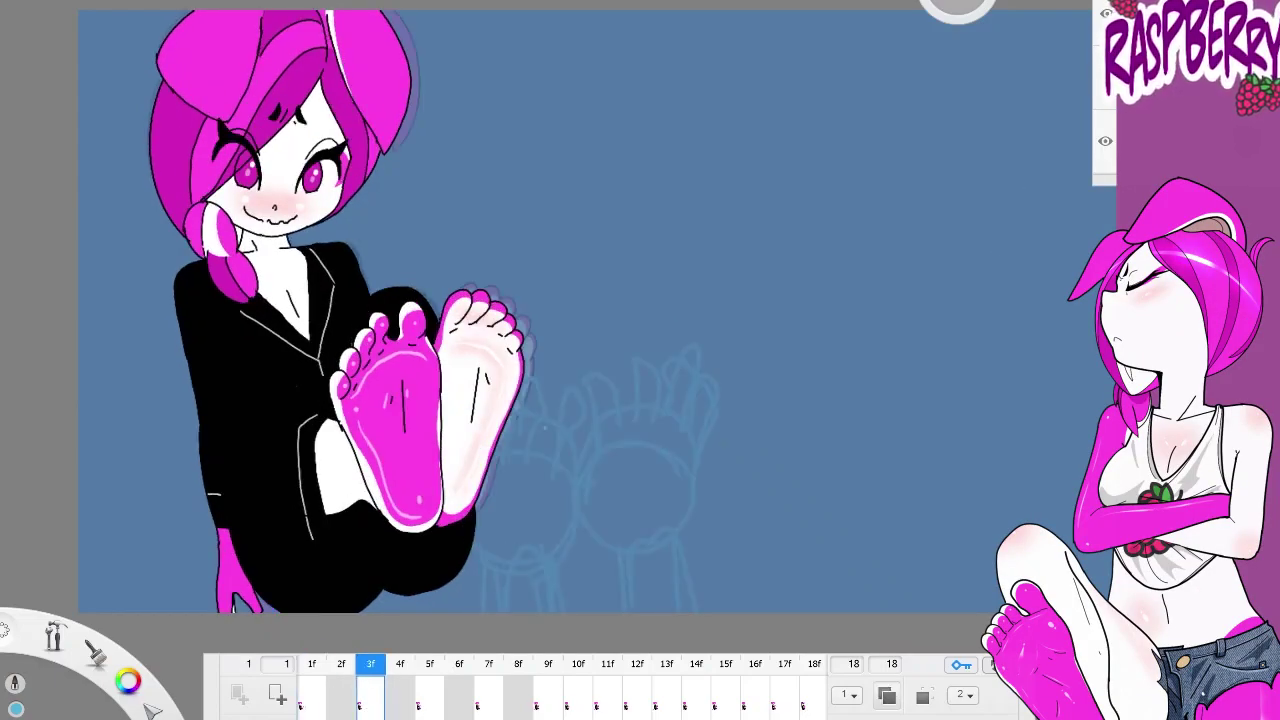
left_click_drag(493, 558, 493, 612)
left_click_drag(550, 552, 549, 612)
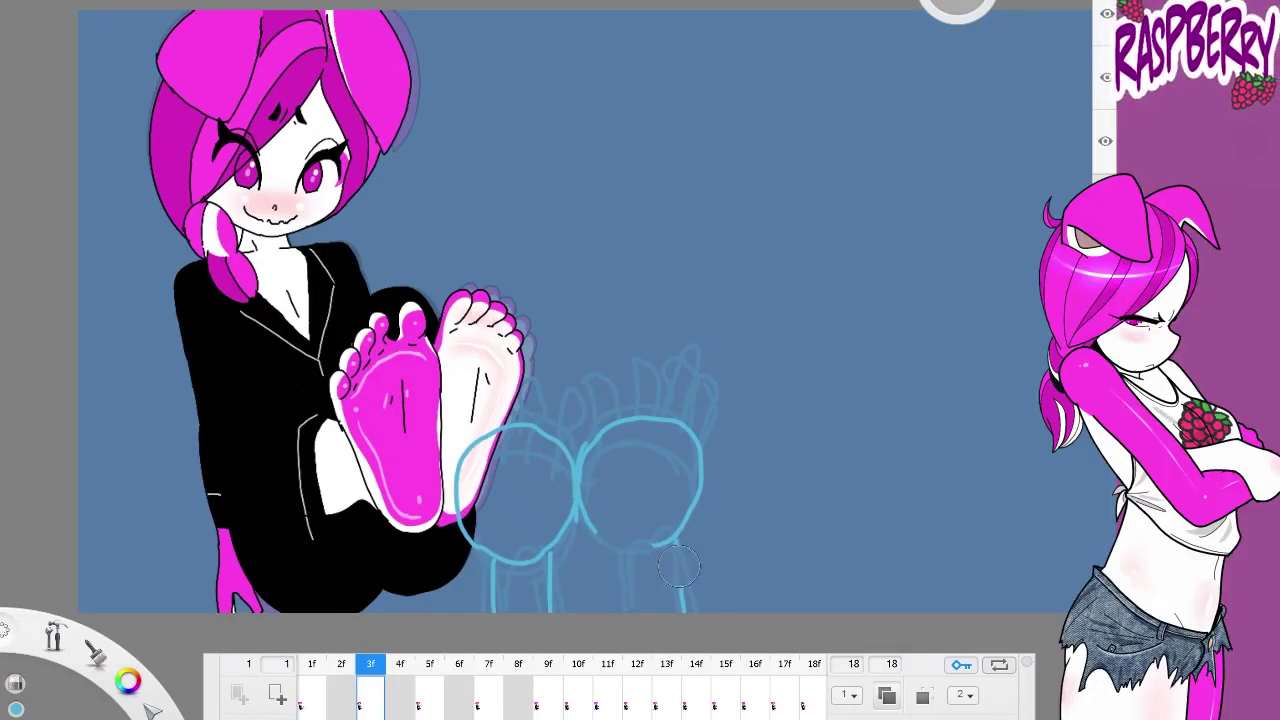
left_click_drag(582, 510, 655, 542)
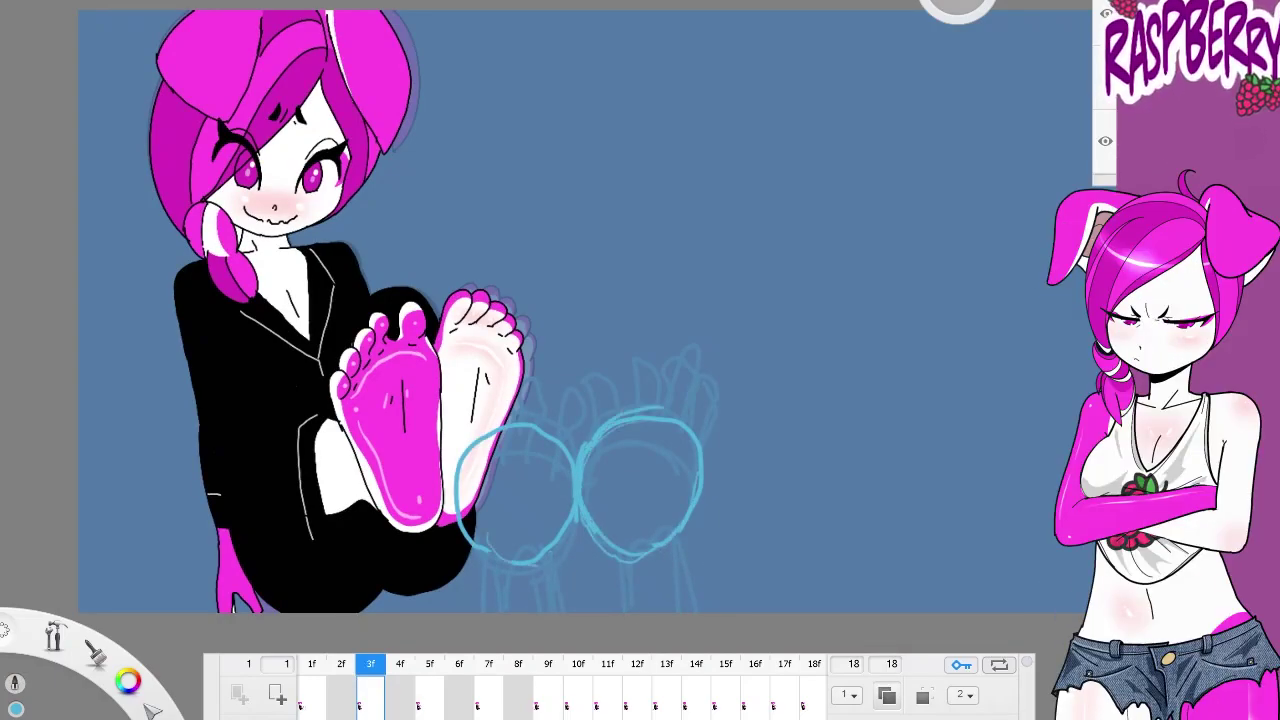
left_click_drag(618, 553, 616, 612)
left_click_drag(548, 549, 547, 612)
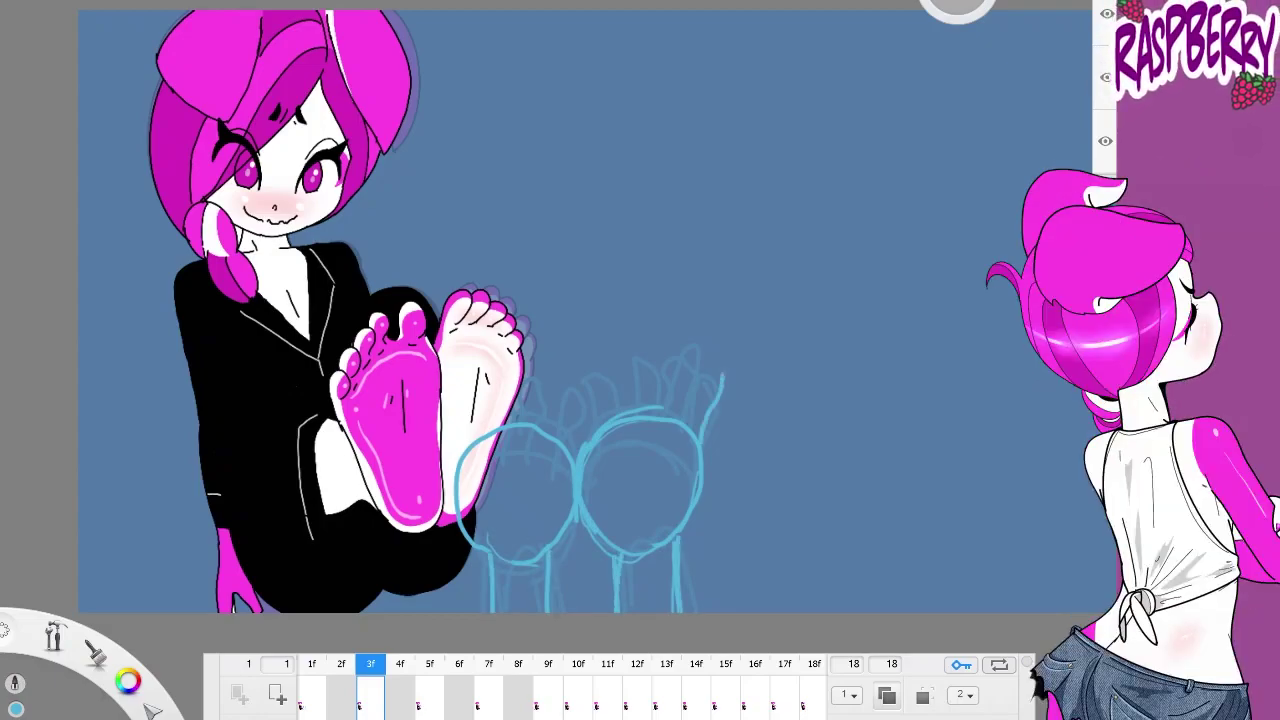
left_click_drag(556, 438, 578, 398)
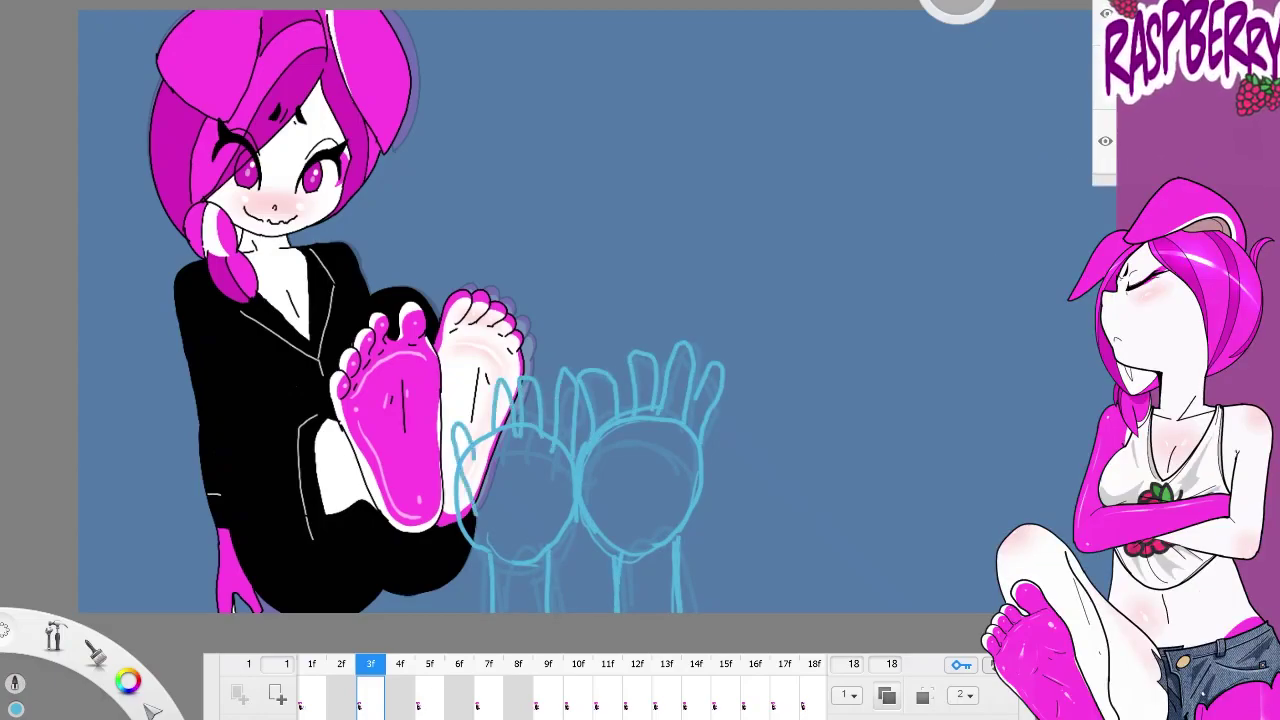
Sketch the two blue hands on frame 5 with the palms shifted and the fingers slanted outwards
left_click(429, 664)
left_click_drag(603, 550, 680, 542)
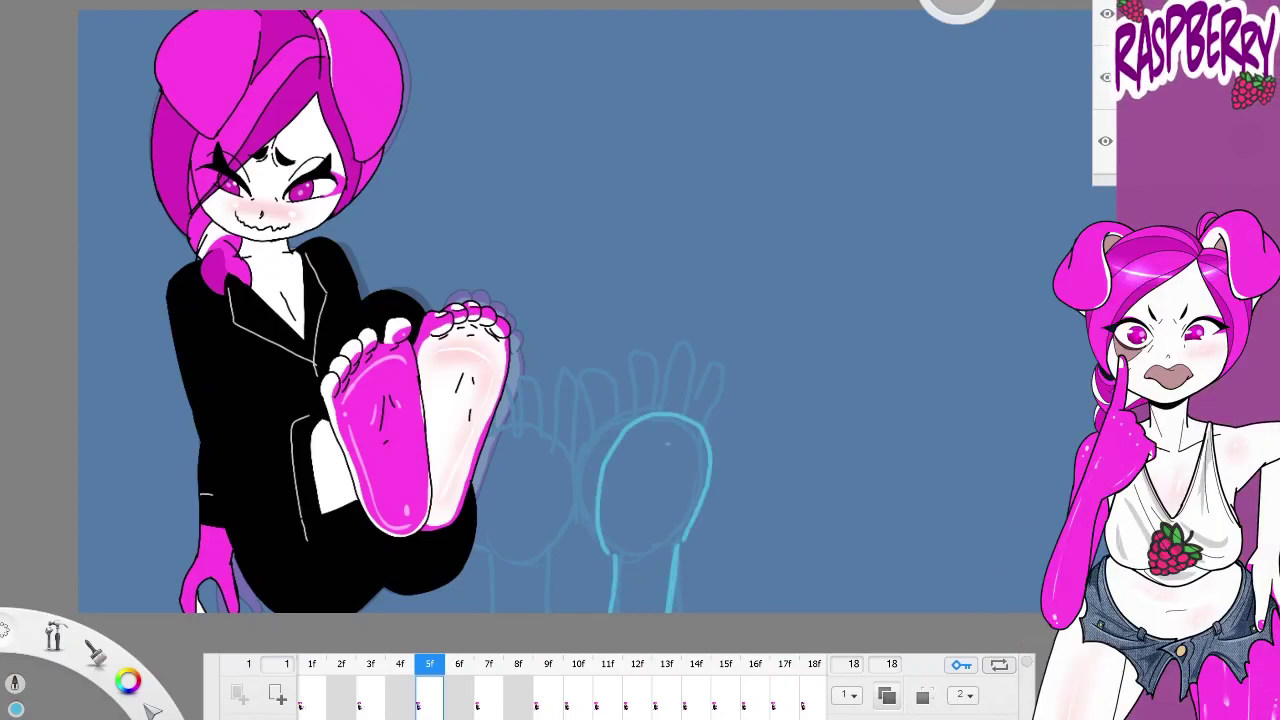
left_click_drag(625, 435, 588, 540)
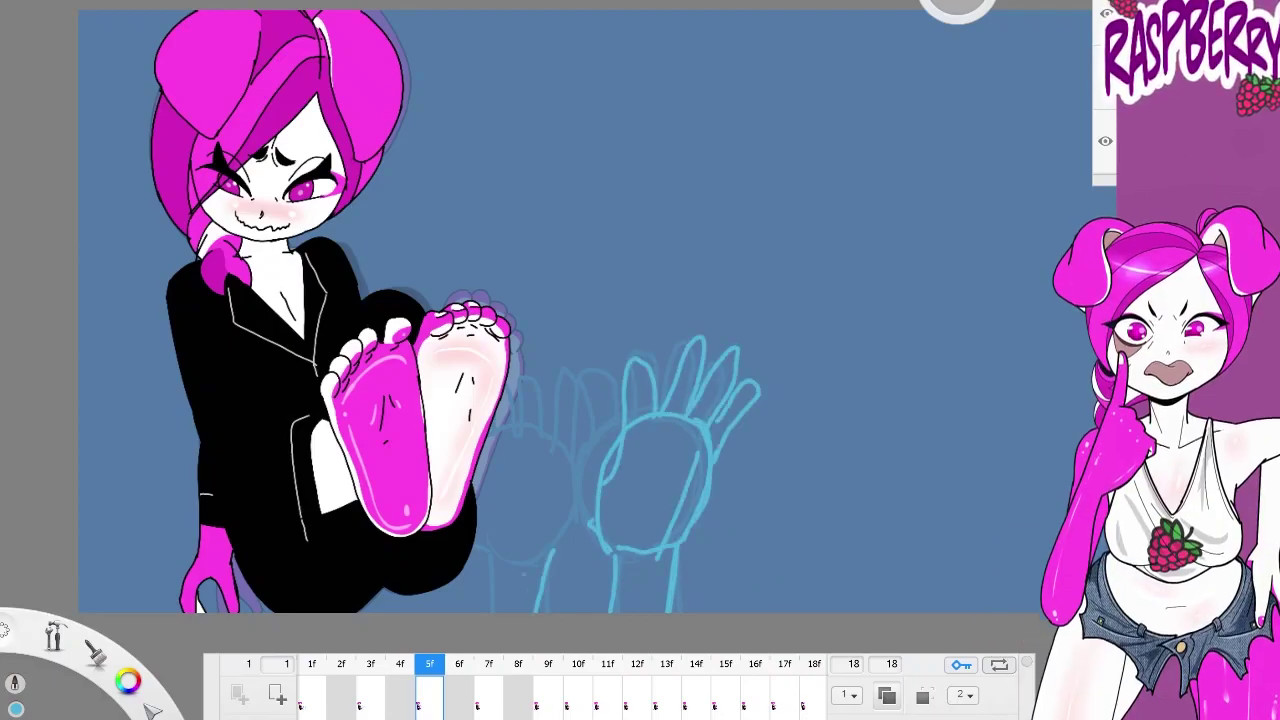
left_click_drag(495, 556, 480, 612)
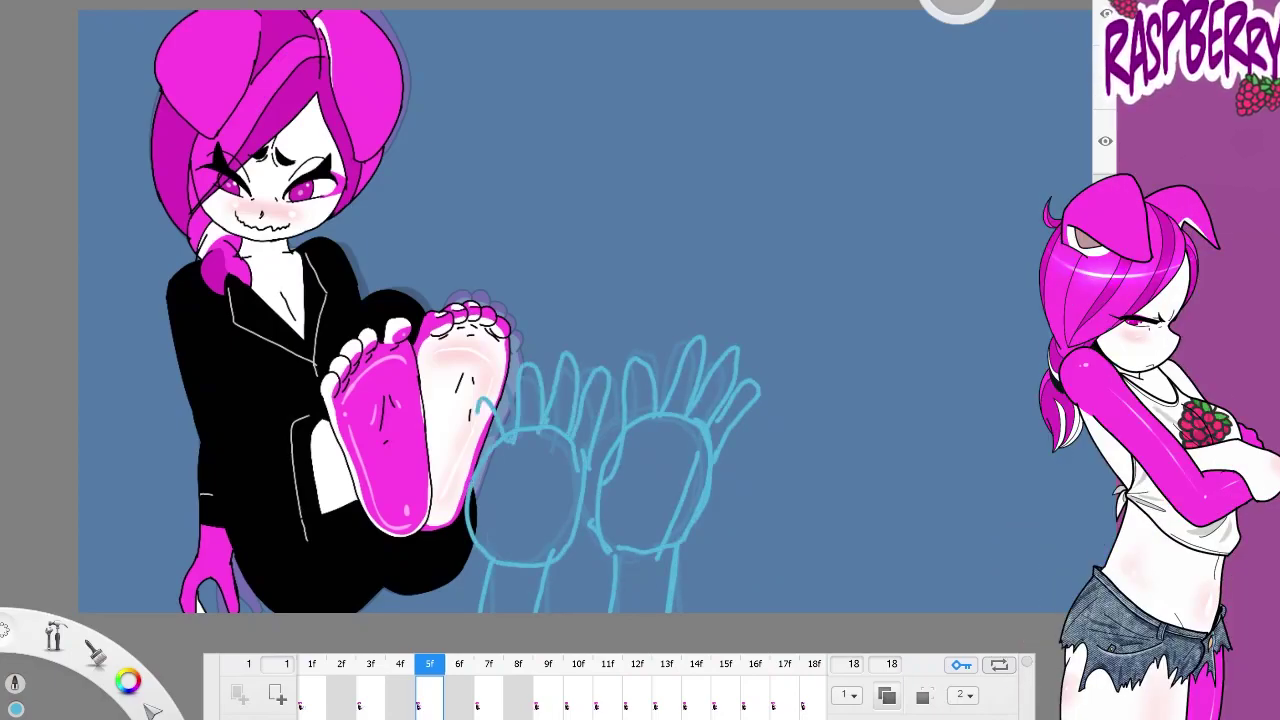
left_click_drag(484, 398, 474, 476)
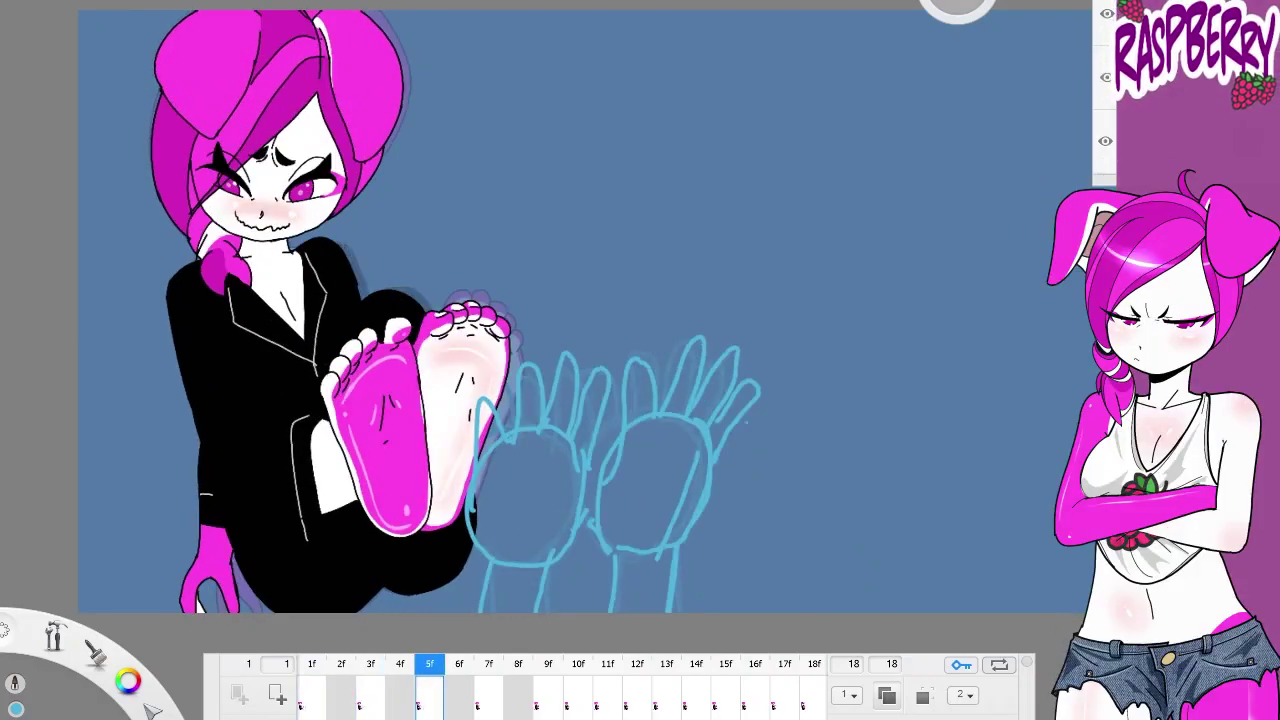
Rough in the blue hands on frames 11 and 1 and play back the animation
left_click(625, 663)
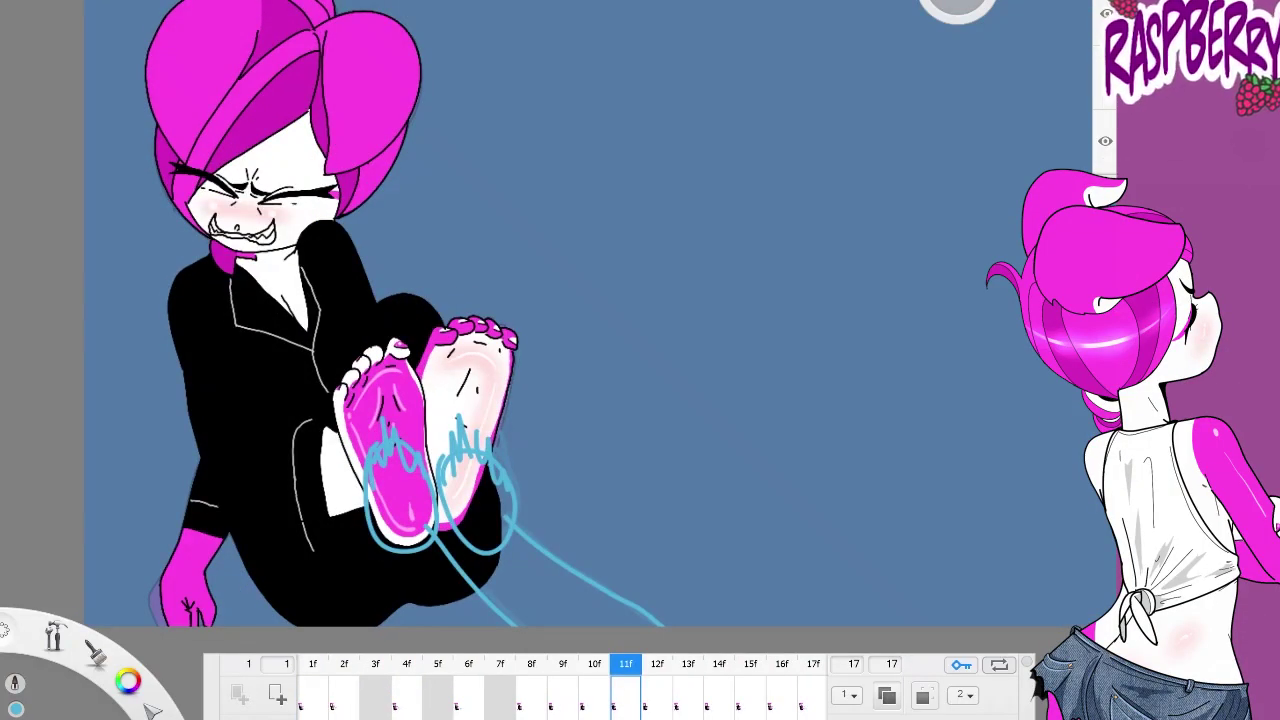
left_click(312, 663)
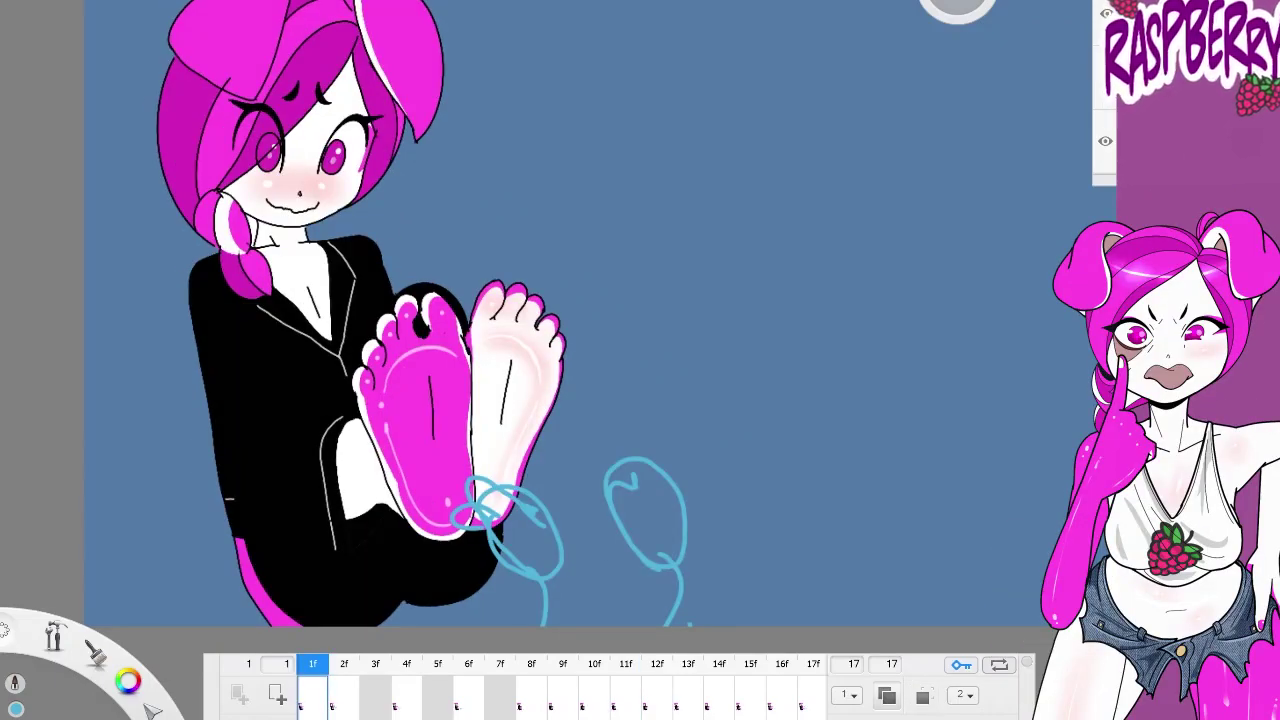
key("space")
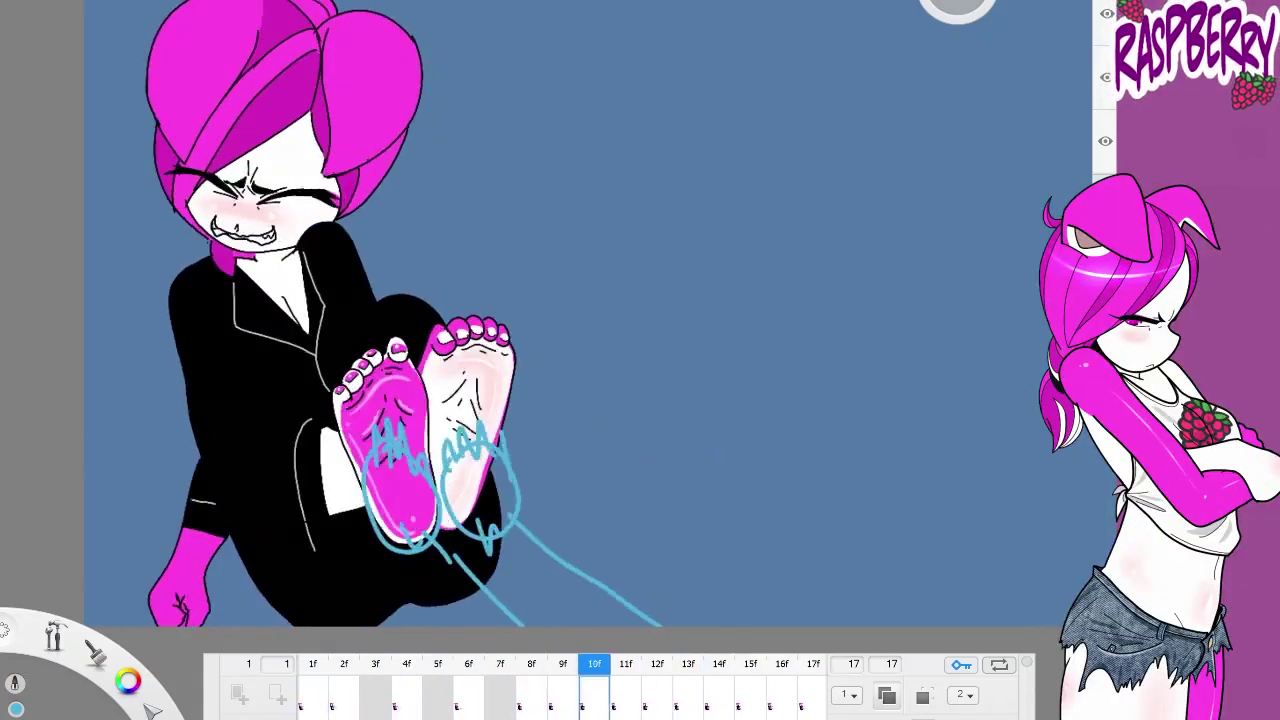
key("space")
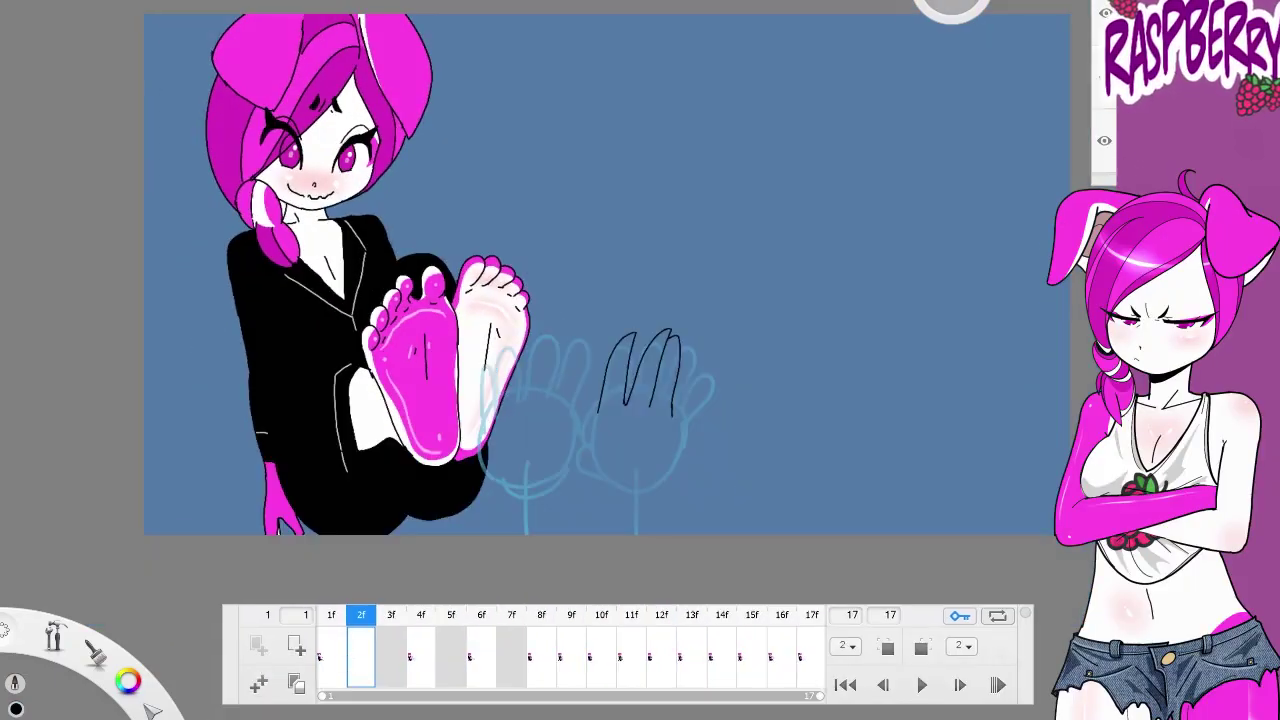
Ink one hand's fingers, thumb, palm, cuff and arm in black over its blue sketch on frame 2
scroll(723, 489, "up", 3)
left_click_drag(700, 240, 690, 380)
mouse_move(510, 352)
left_mouse_down()
mouse_move(612, 405)
mouse_move(703, 398)
left_mouse_up()
scroll(650, 400, "up", 2)
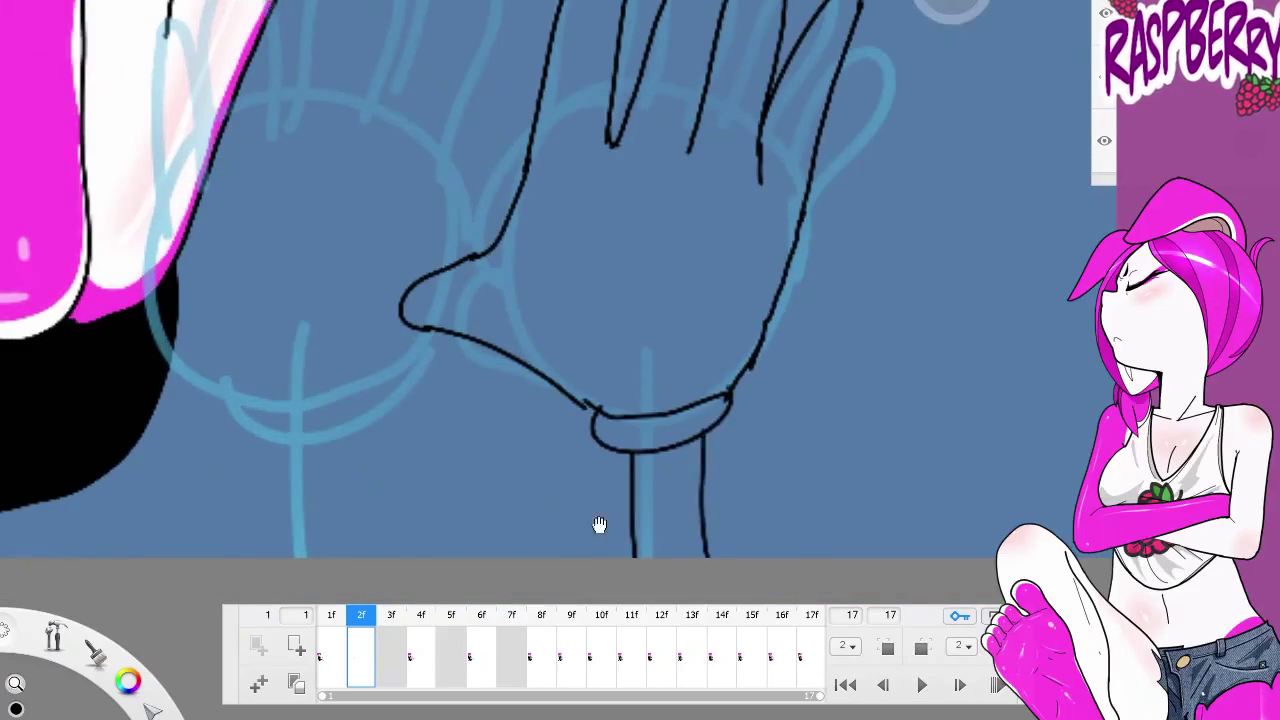
Ink the second hand's fingers, thumb, palm, cuff and arm in black over its blue sketch on frame 2
scroll(554, 507, "down", 3)
scroll(663, 263, "up", 2)
mouse_move(630, 96)
left_mouse_down()
mouse_move(607, 242)
mouse_move(655, 380)
left_mouse_up()
key("ctrl+z")
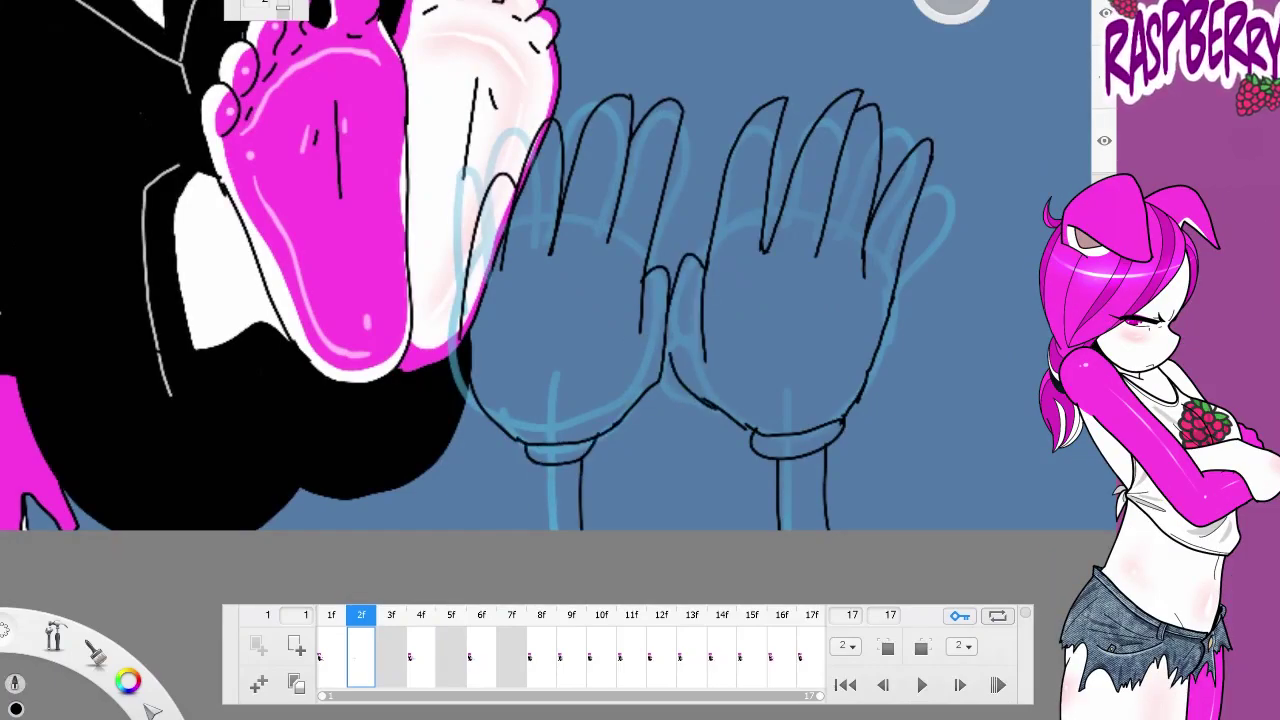
left_click_drag(531, 462, 530, 530)
Fill both arms with black and both gloves and cuffs with white on frame 2
left_click(556, 495)
left_click(803, 490)
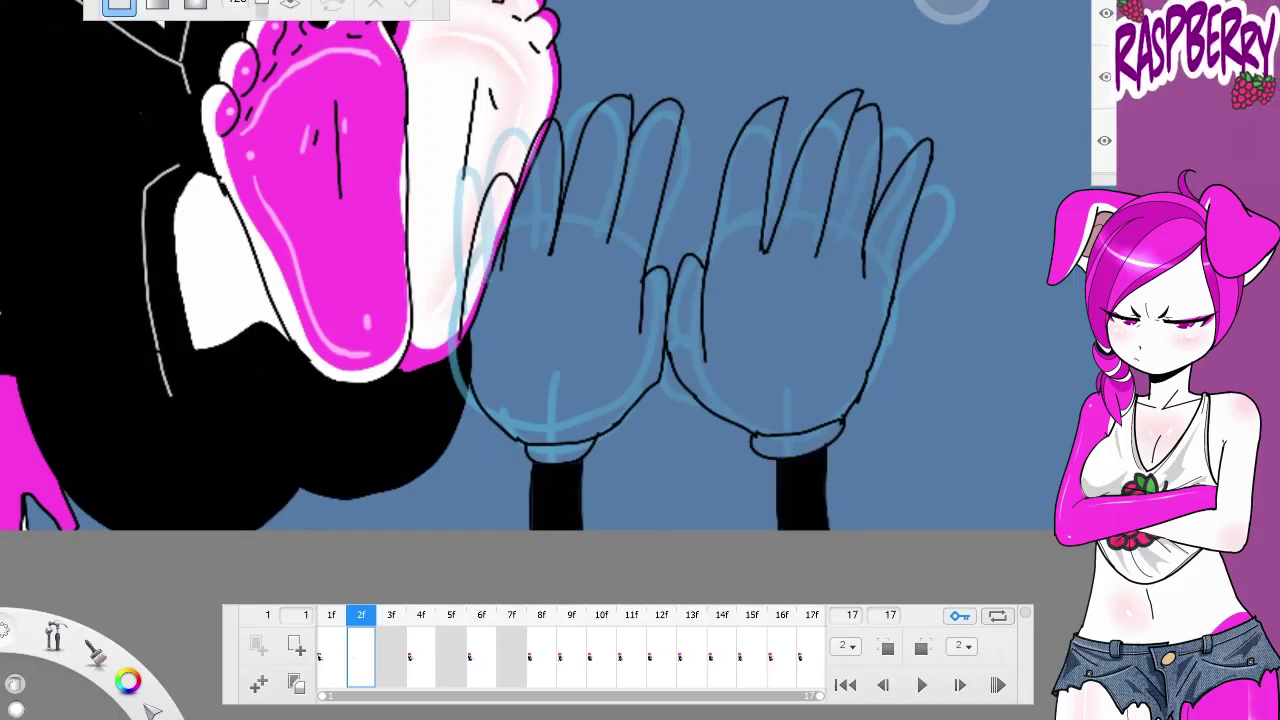
left_click(810, 300)
left_click(560, 455)
left_click(570, 300)
left_click(797, 440)
Draw three narrow black crease lines on the back of each white glove on frame 2
scroll(610, 310, "up", 2)
left_click_drag(590, 284, 536, 308)
left_click_drag(500, 306, 495, 314)
left_click_drag(868, 292, 872, 378)
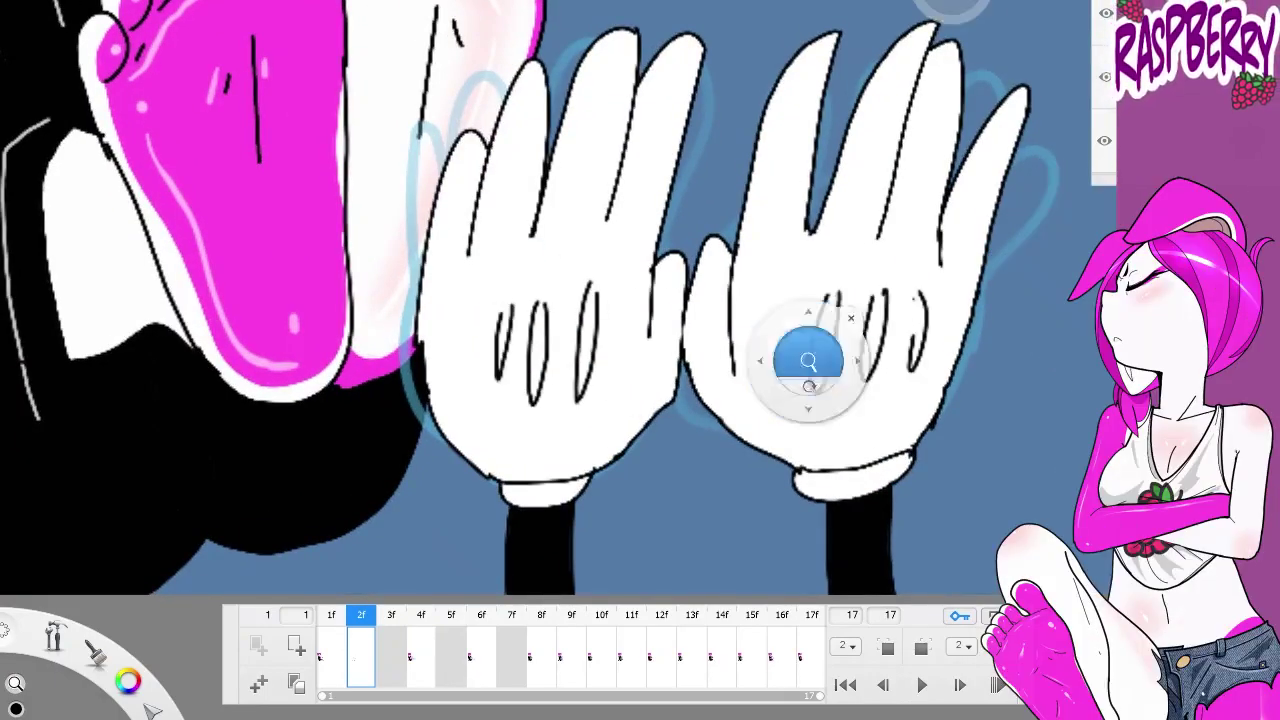
scroll(808, 357, "down", 2)
Ink the fingers, thumb, palm, cuff and arm of the hand farther from the feet on frame 4
left_click(355, 660)
left_click(420, 658)
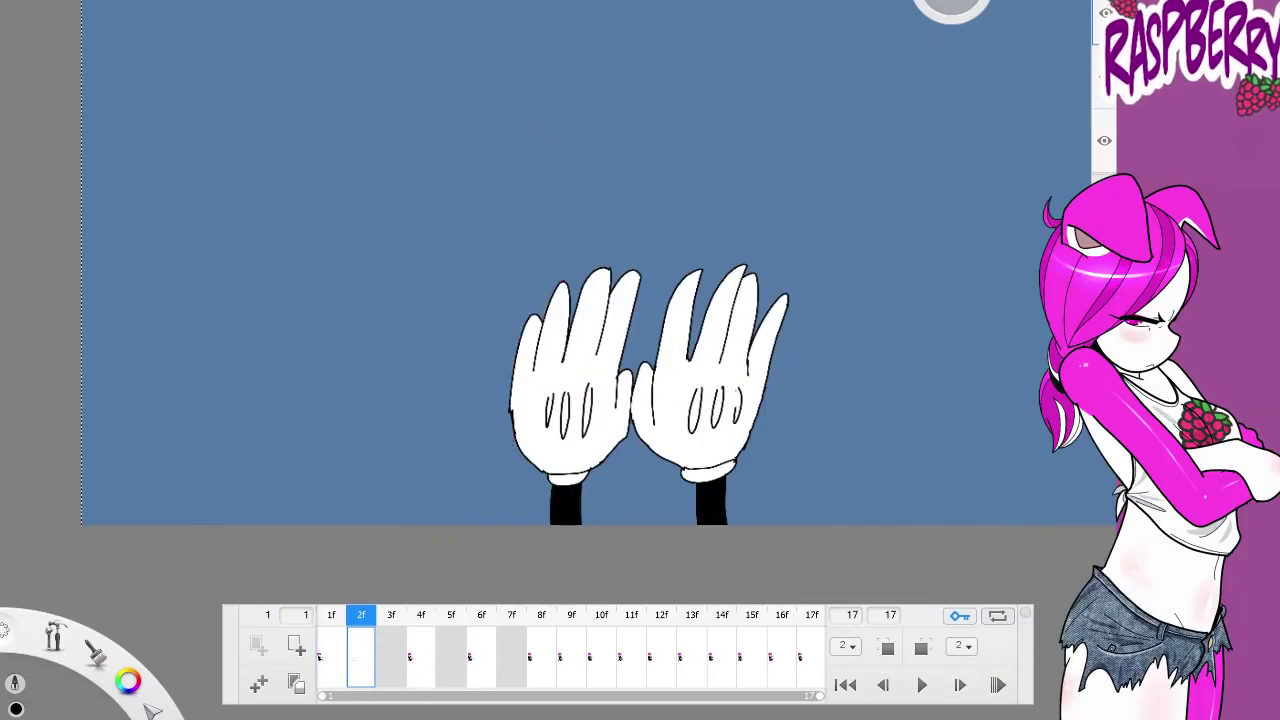
left_click(420, 658)
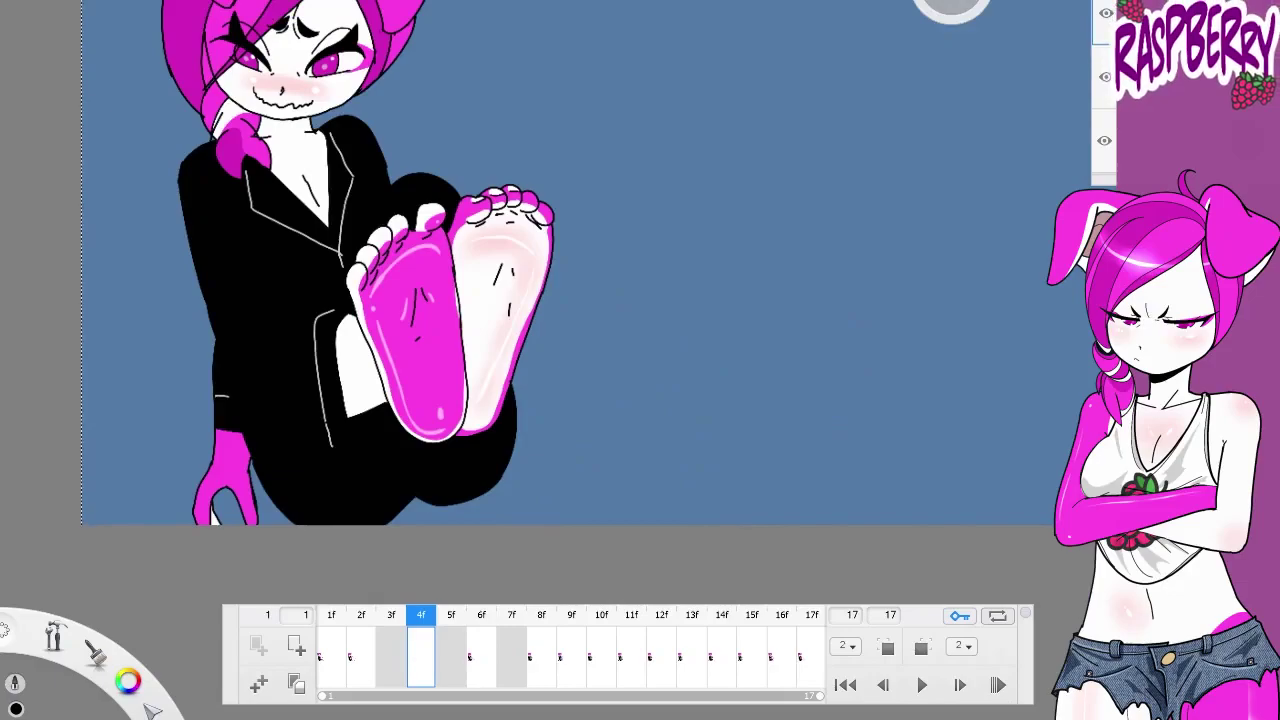
left_click_drag(723, 309, 760, 290)
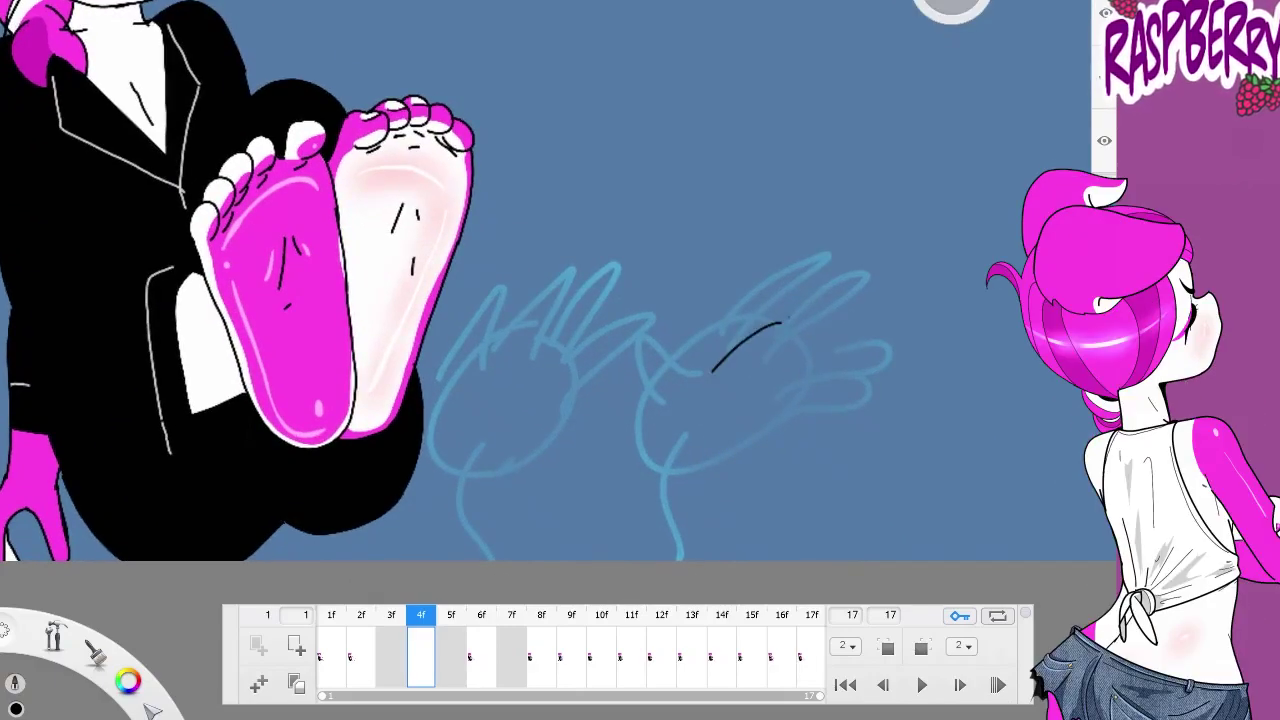
mouse_move(640, 458)
left_mouse_down()
mouse_move(622, 300)
mouse_move(680, 356)
left_mouse_up()
left_click_drag(716, 466, 768, 430)
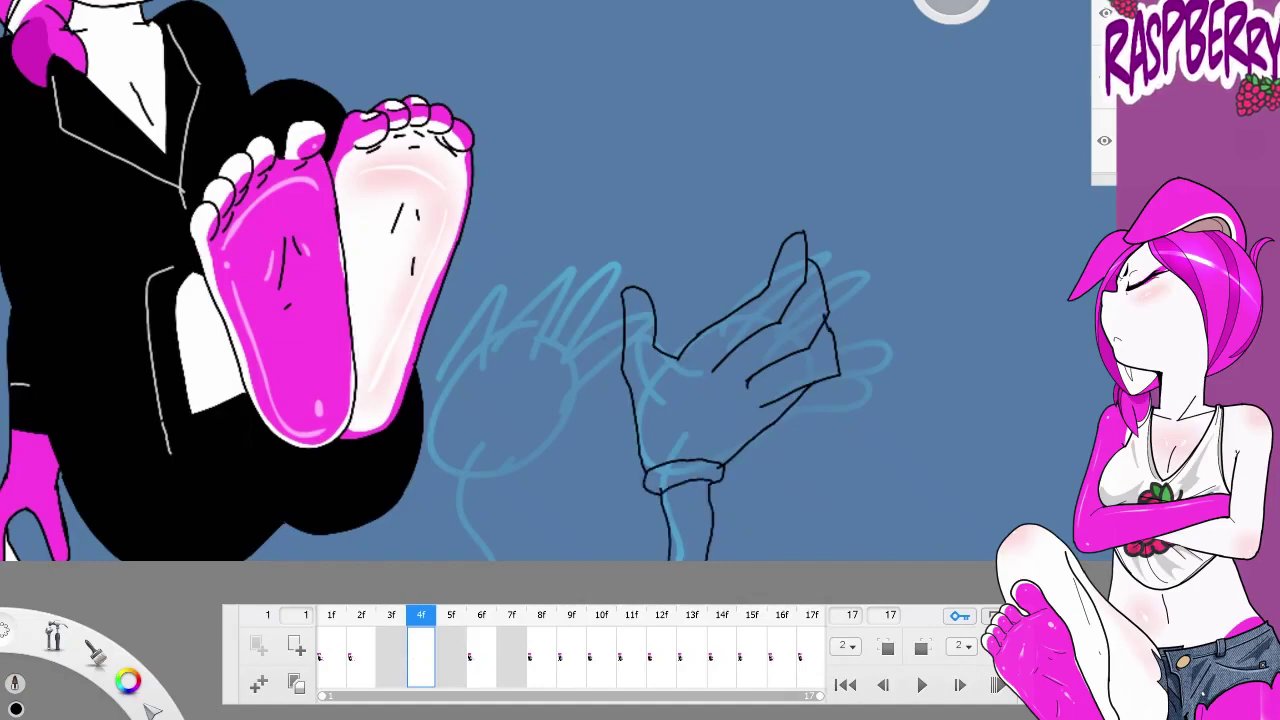
Ink the other hand and arm on frame 4, add crease lines to both gloves and fill the arms black
left_click_drag(576, 378, 640, 262)
mouse_move(442, 470)
left_mouse_down()
mouse_move(536, 496)
mouse_move(522, 514)
left_mouse_up()
left_click_drag(502, 510, 500, 560)
left_click_drag(454, 510, 452, 560)
left_click_drag(652, 345, 690, 320)
left_click_drag(660, 380, 696, 262)
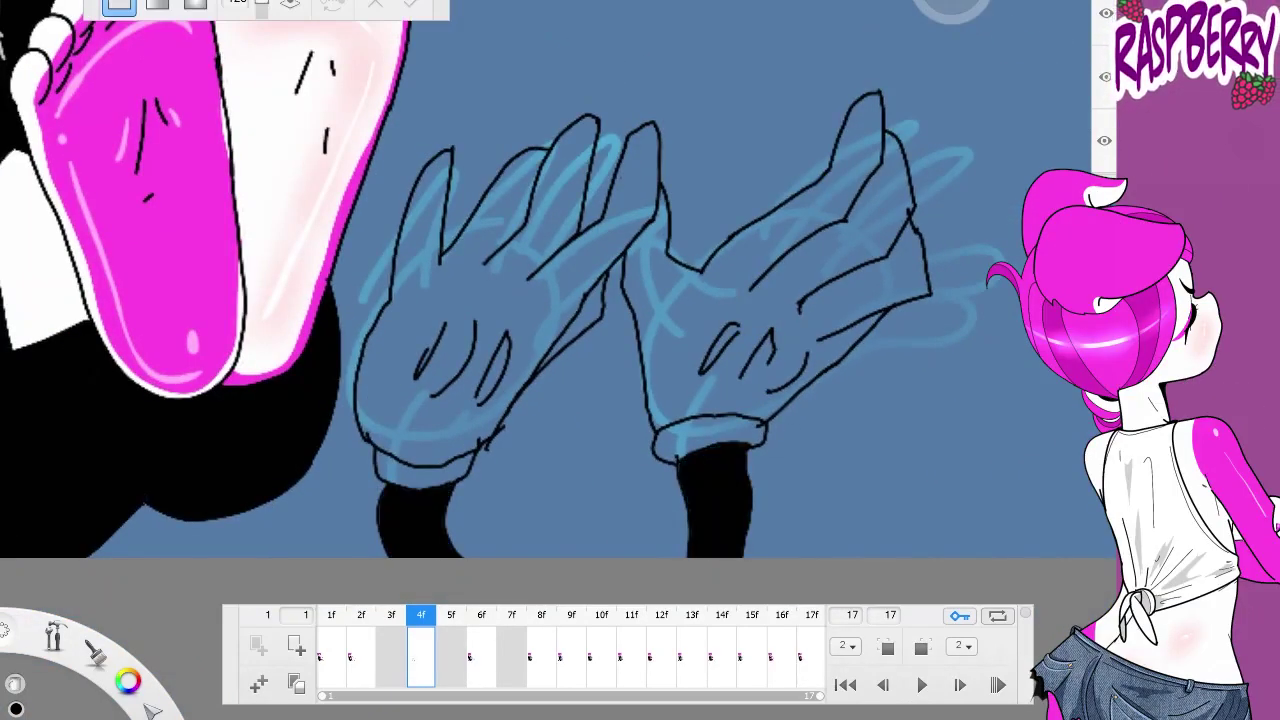
left_click(546, 381)
scroll(546, 381, "down", 5)
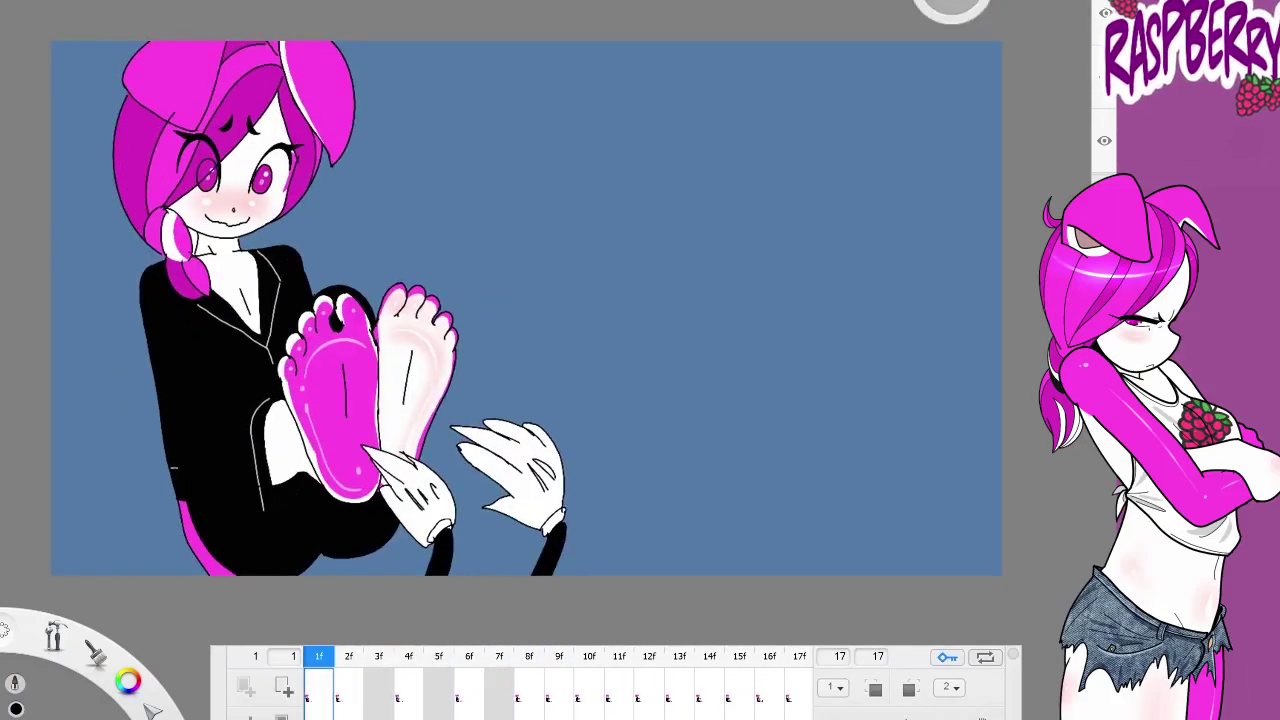
left_click_drag(443, 300, 596, 474)
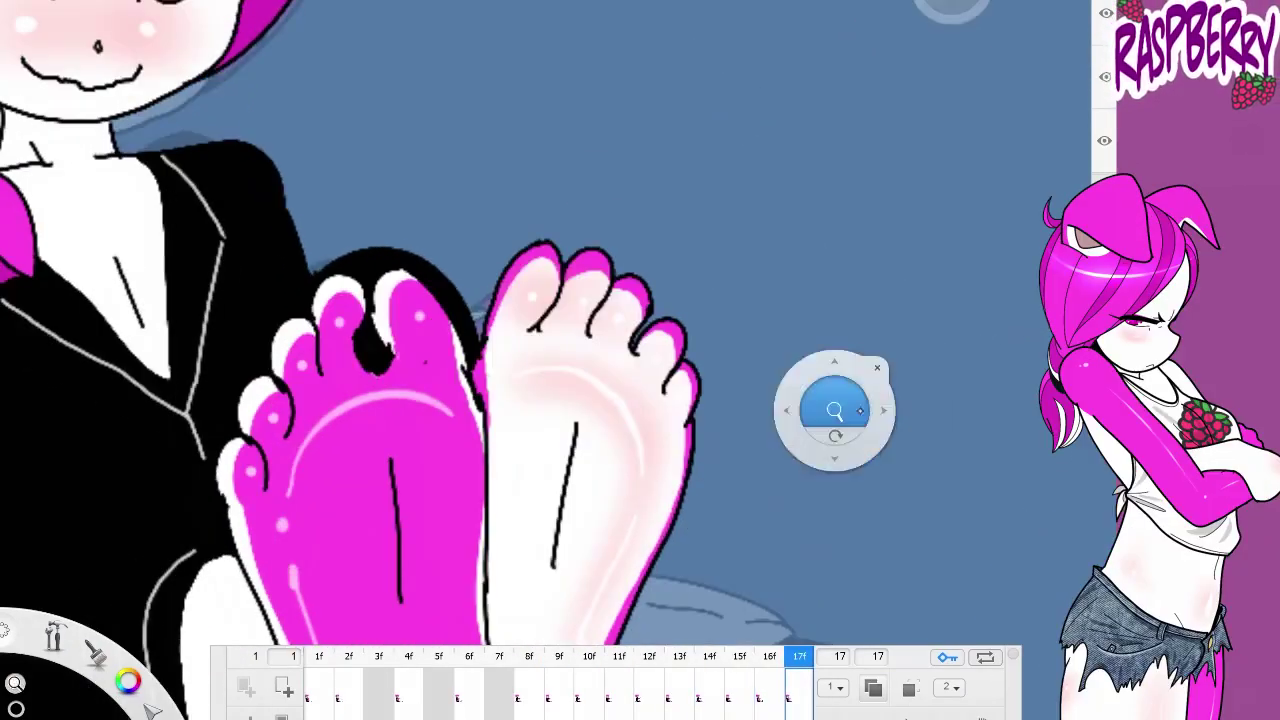
left_click_drag(829, 400, 567, 452)
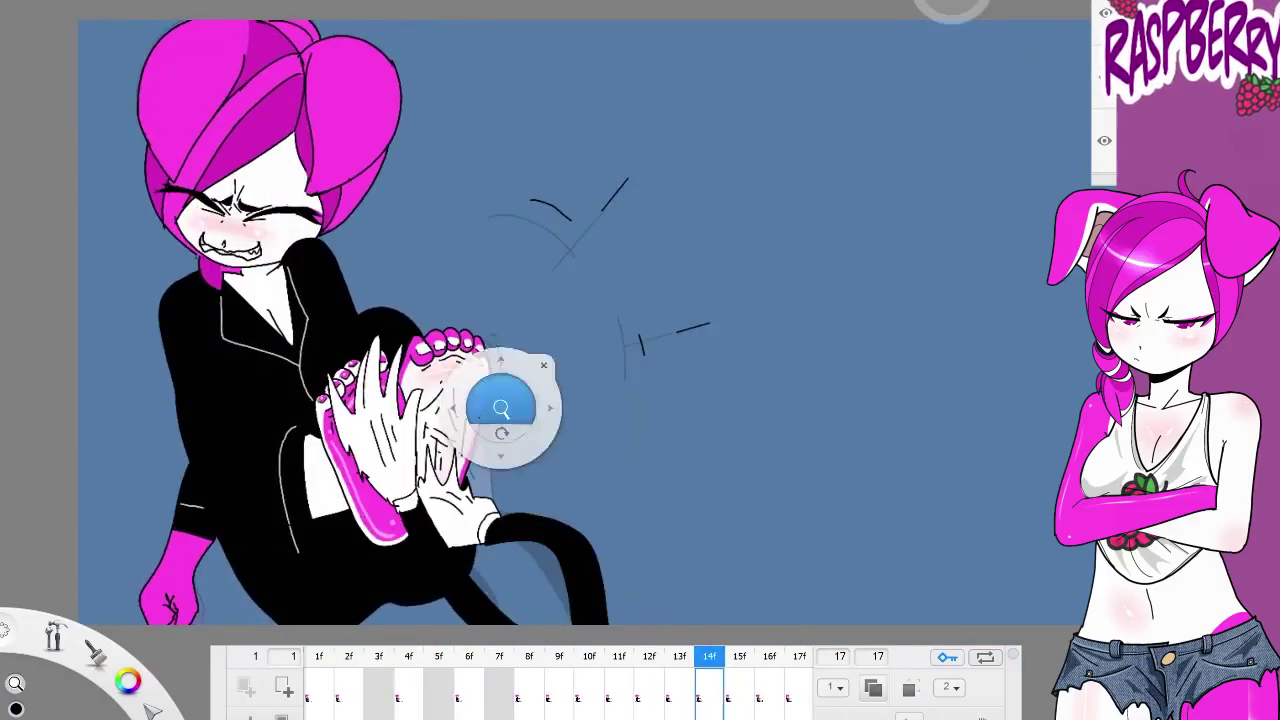
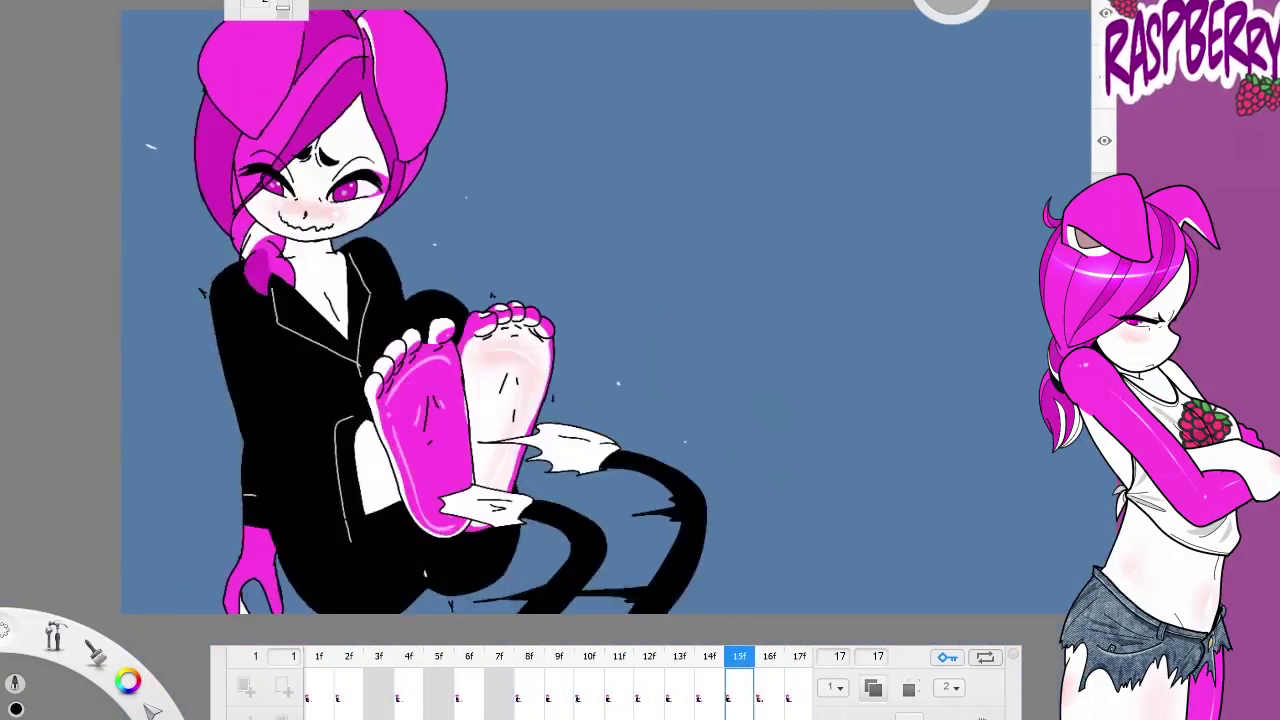
Draw an orange wedge with a black outline beside the character's head on frame 8
scroll(665, 356, "up", 3)
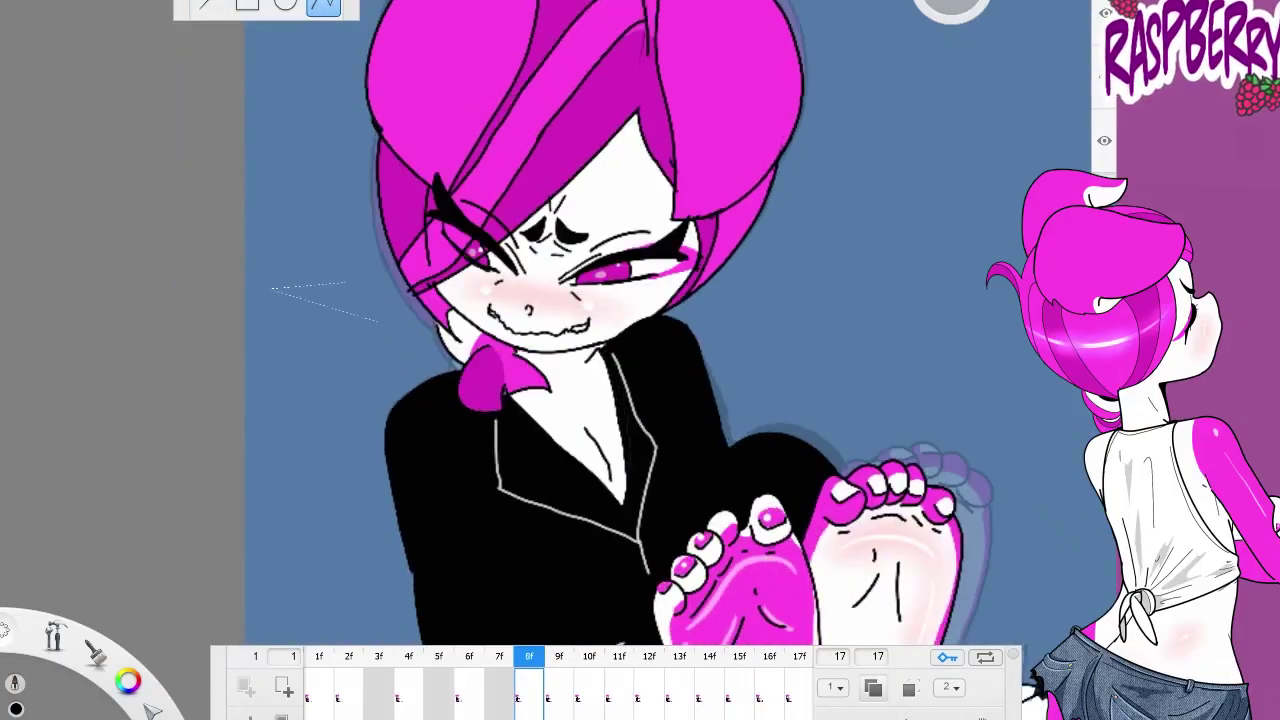
scroll(657, 271, "down", 3)
scroll(640, 320, "up", 3)
mouse_move(222, 272)
left_mouse_down()
mouse_move(360, 260)
mouse_move(290, 375)
left_mouse_up()
left_click_drag(230, 320, 222, 272)
Paste the orange wedge on frames 9 to 12, shifting and rotating it slightly from frame to frame
key("period")
key("ctrl+v")
left_click_drag(386, 348, 387, 406)
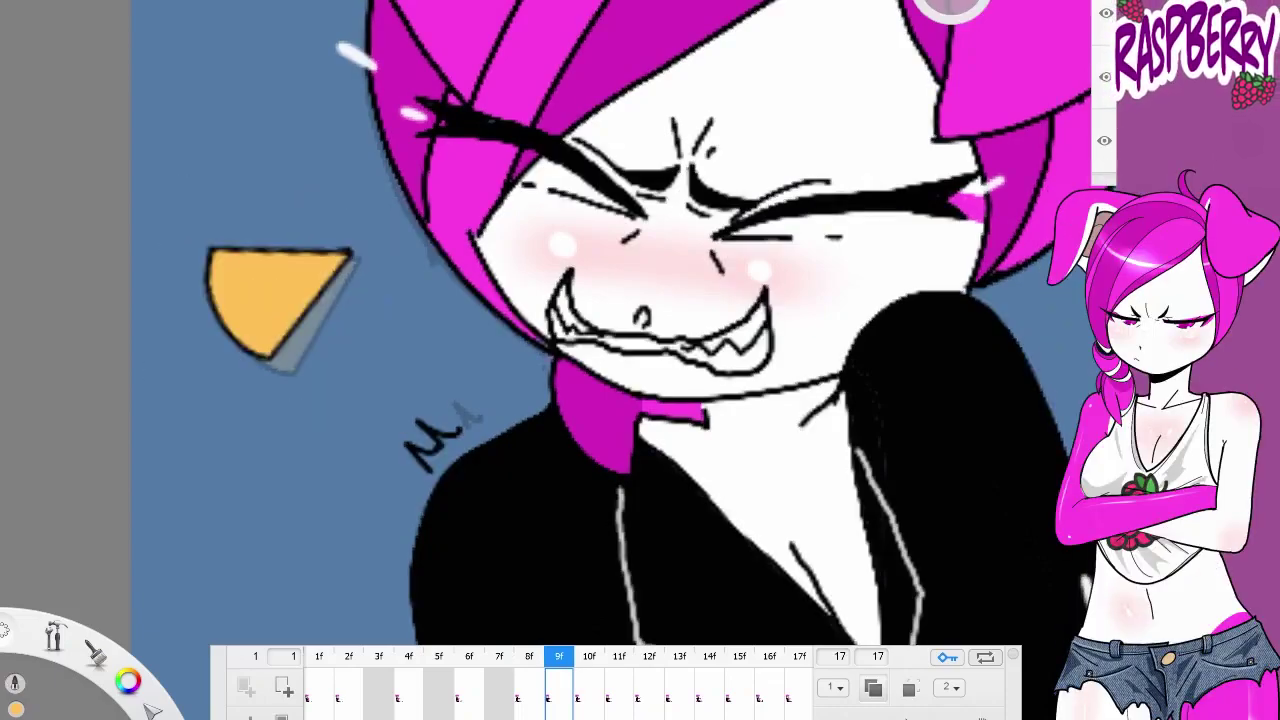
key("period")
key("ctrl+v")
key("period")
key("ctrl+v")
key("period")
key("ctrl+v")
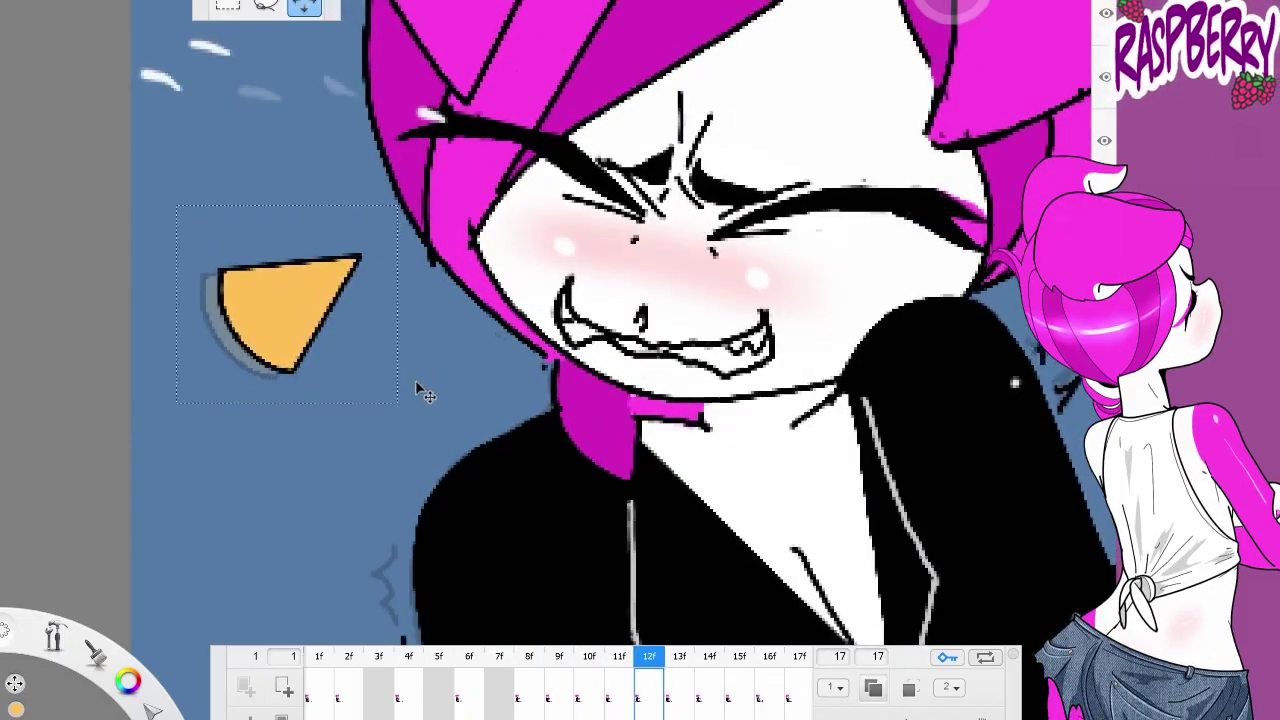
Paste the orange wedge on frames 13 to 15 with slight changes of angle and play the animation
key("period")
key("ctrl+v")
left_click_drag(386, 348, 380, 382)
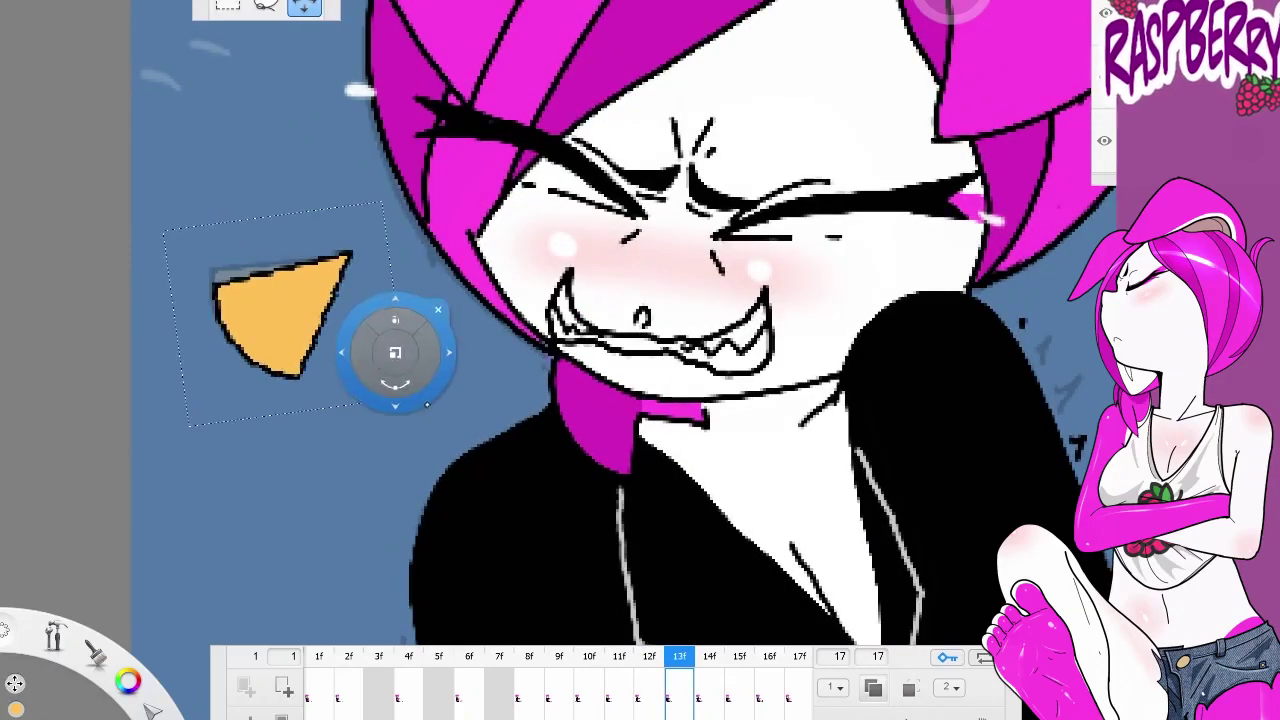
key("period")
key("ctrl+v")
key("period")
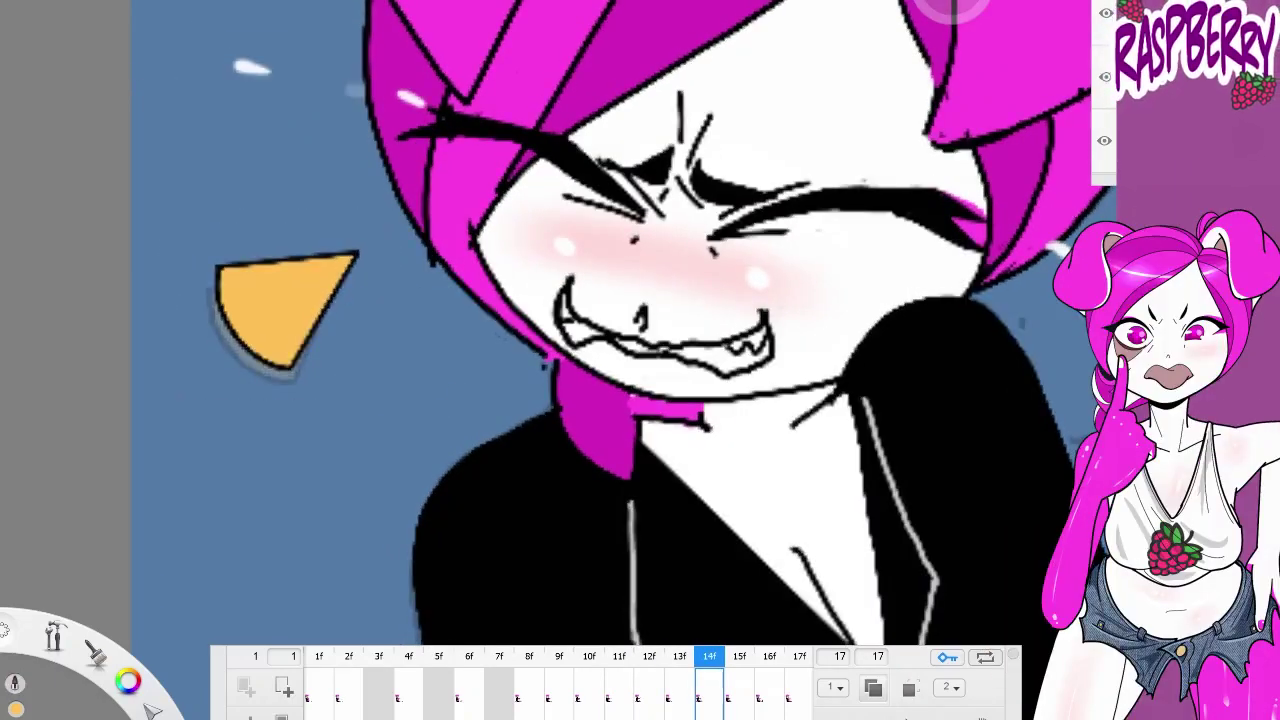
key("ctrl+v")
left_click_drag(436, 376, 427, 378)
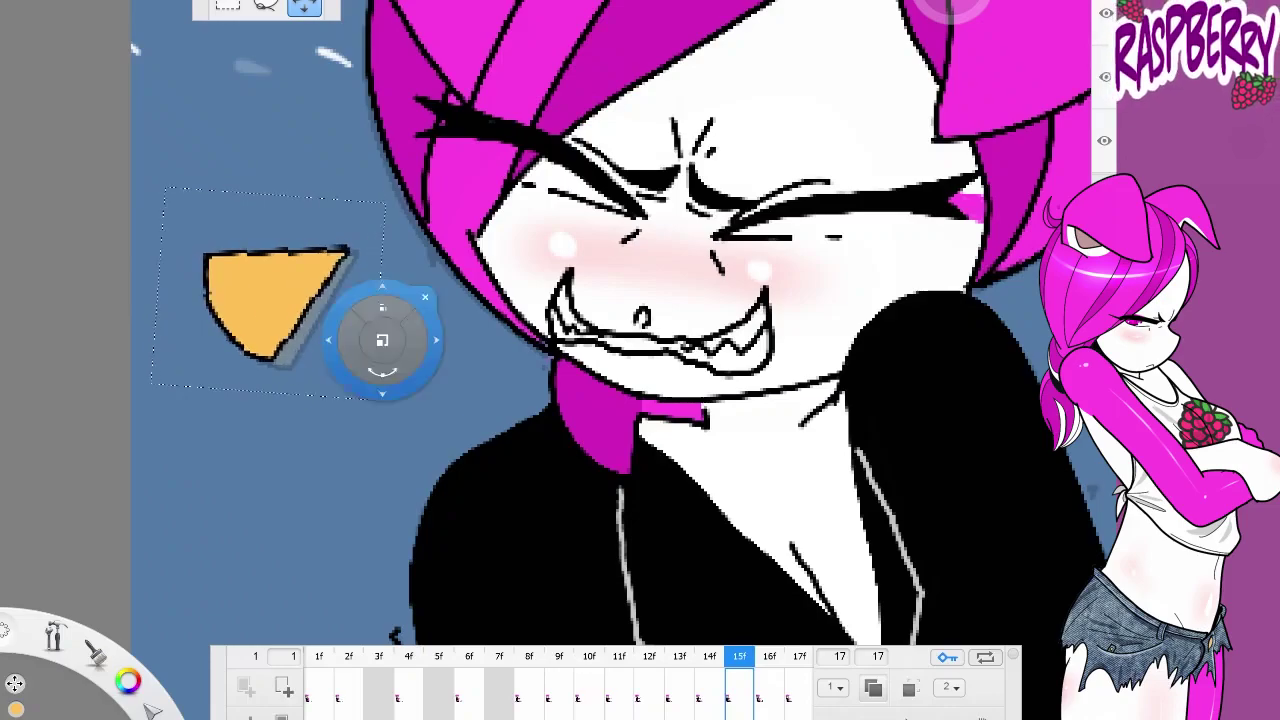
key("space")
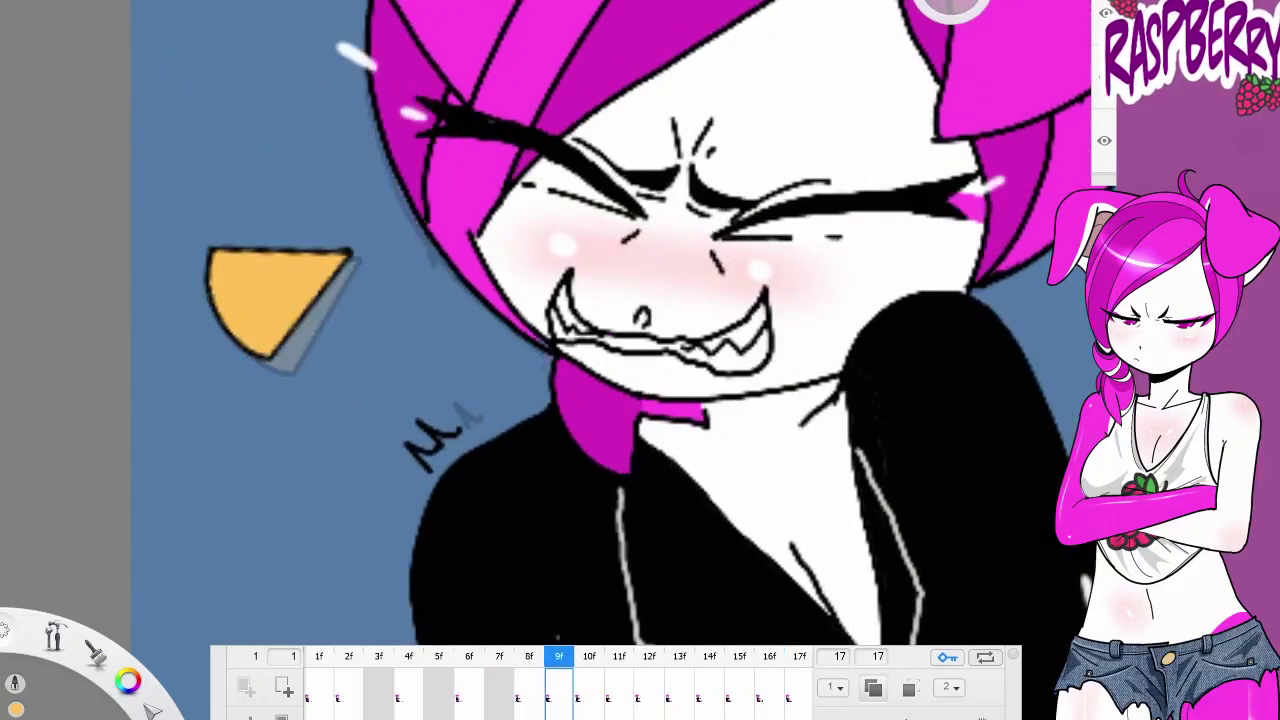
Paste a second, smaller orange wedge between the first wedge and the shoulder on frames 10 and 11
key("space")
key("period")
key("ctrl+v")
left_click_drag(430, 354, 493, 423)
key("period")
key("ctrl+v")
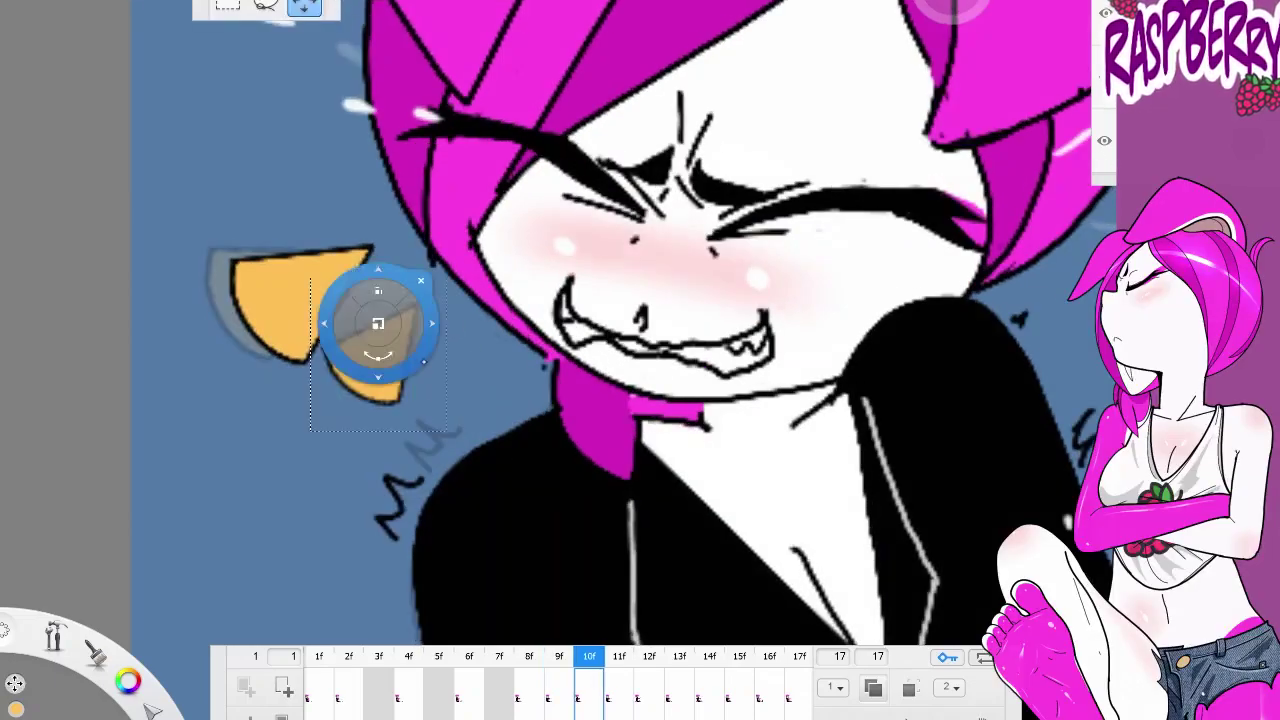
key("period")
key("ctrl+v")
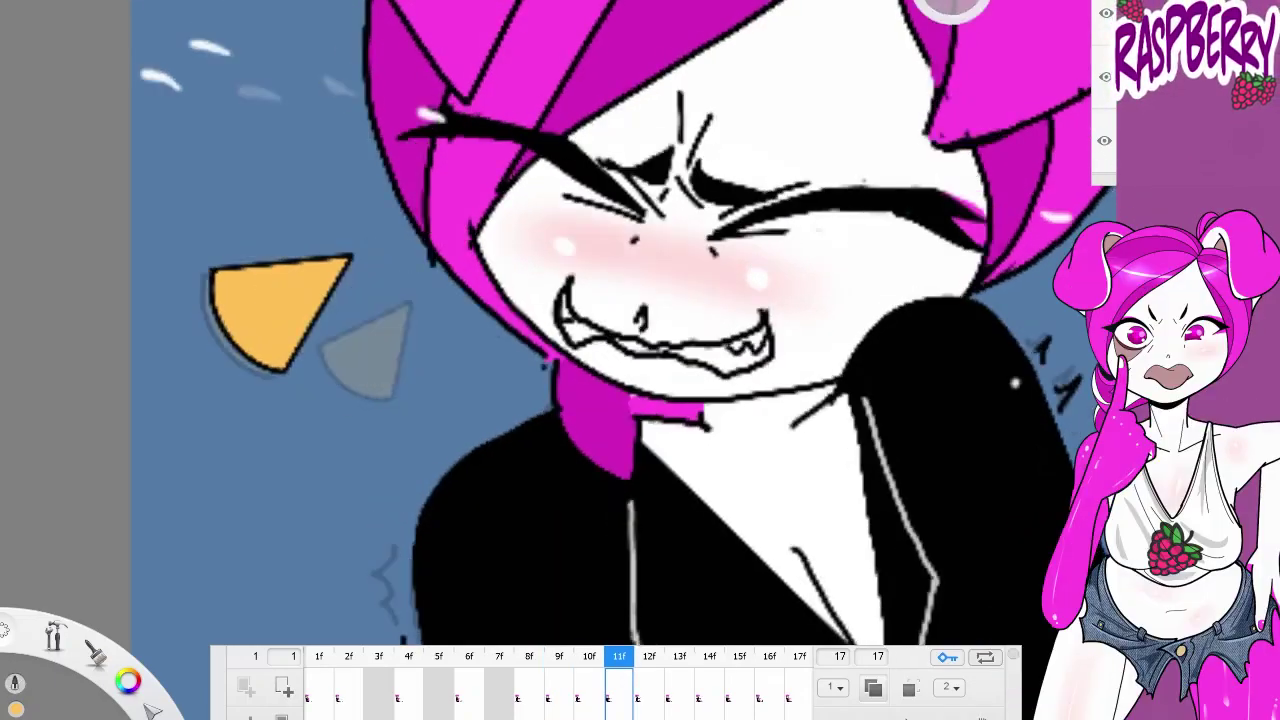
key("ctrl+v")
Paste the smaller wedge on frames 12 to 16, varying its position and angle, and play back the animation
key("period")
key("ctrl+v")
key("period")
key("ctrl+v")
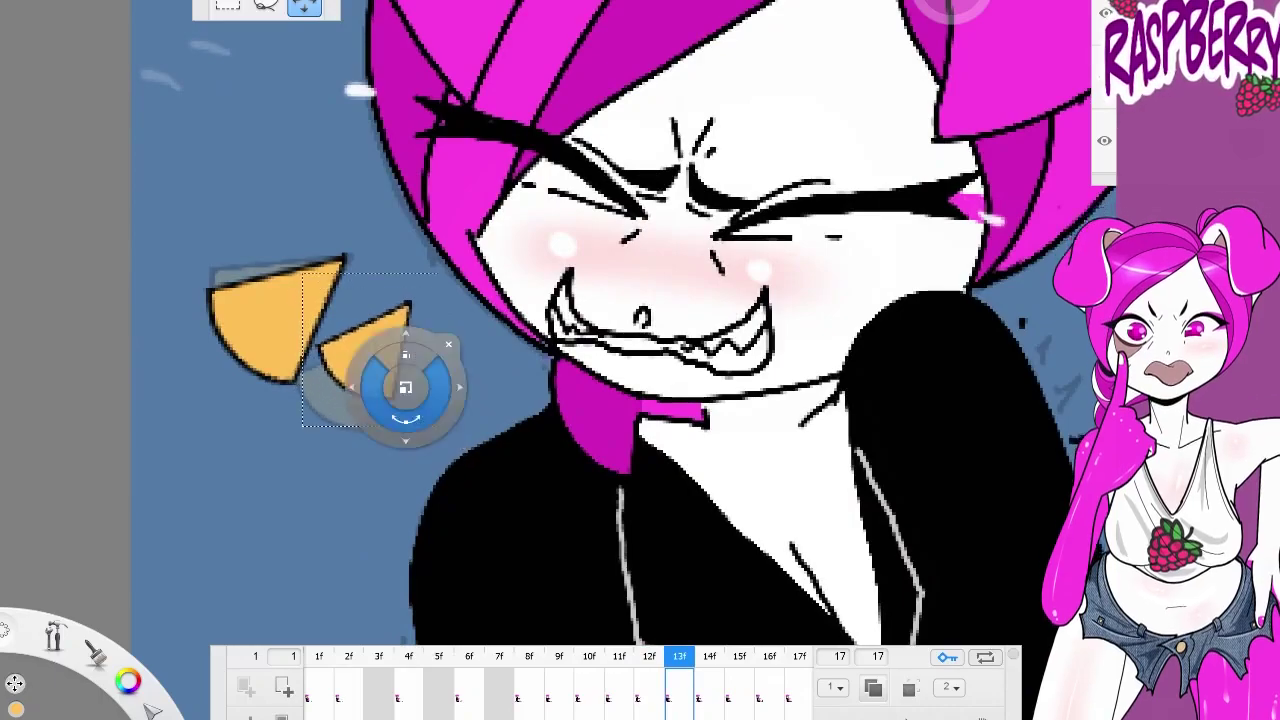
key("period")
key("ctrl+v")
key("period")
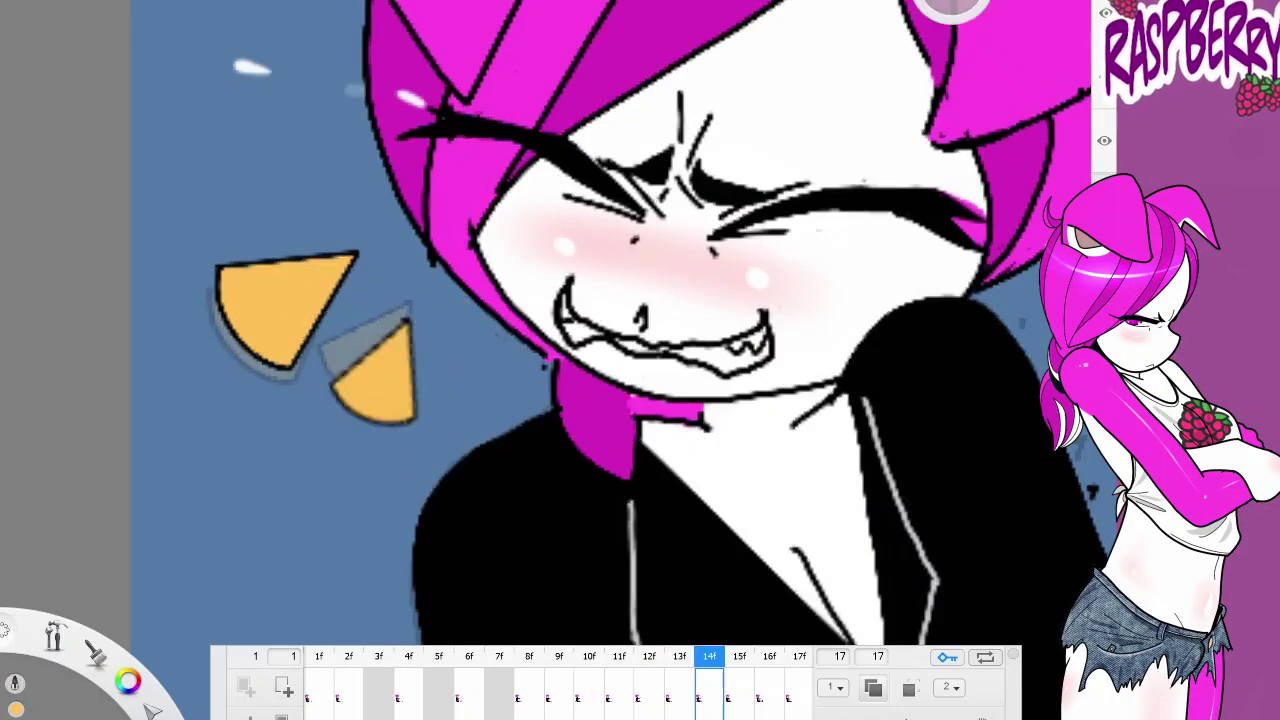
key("ctrl+v")
key("period")
key("ctrl+v")
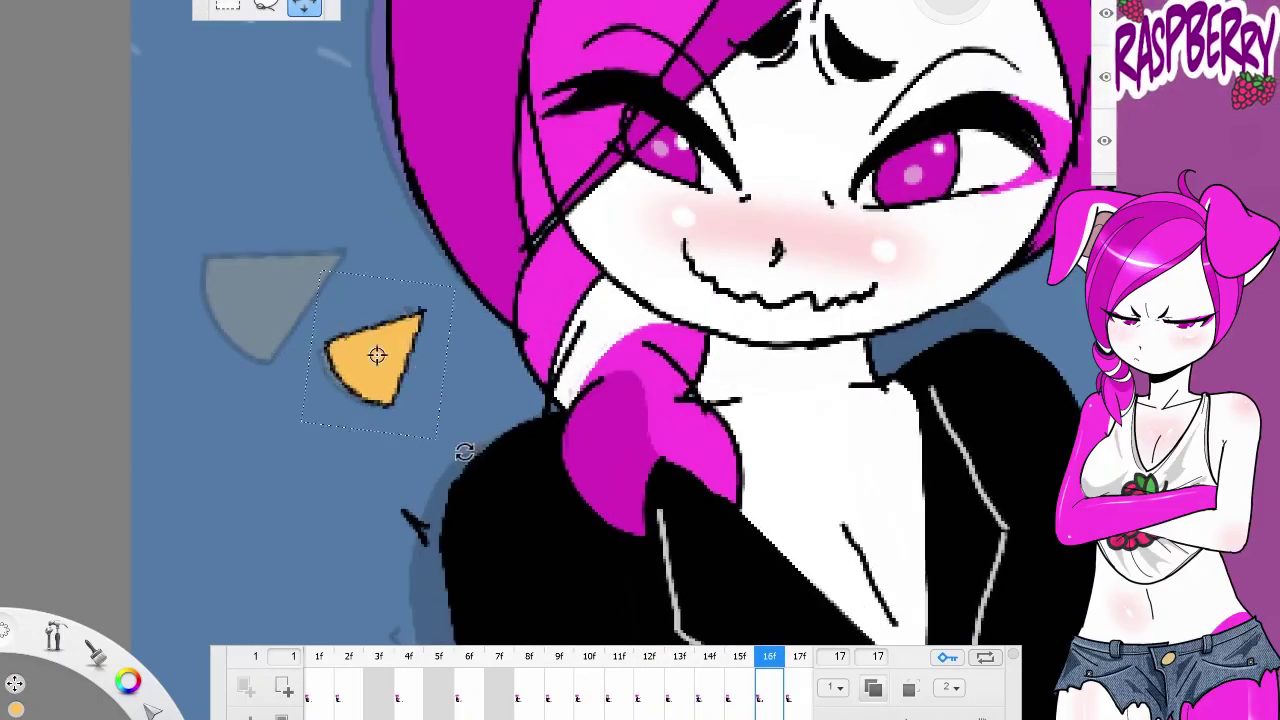
key("space")
scroll(800, 386, "down", 3)
key("space")
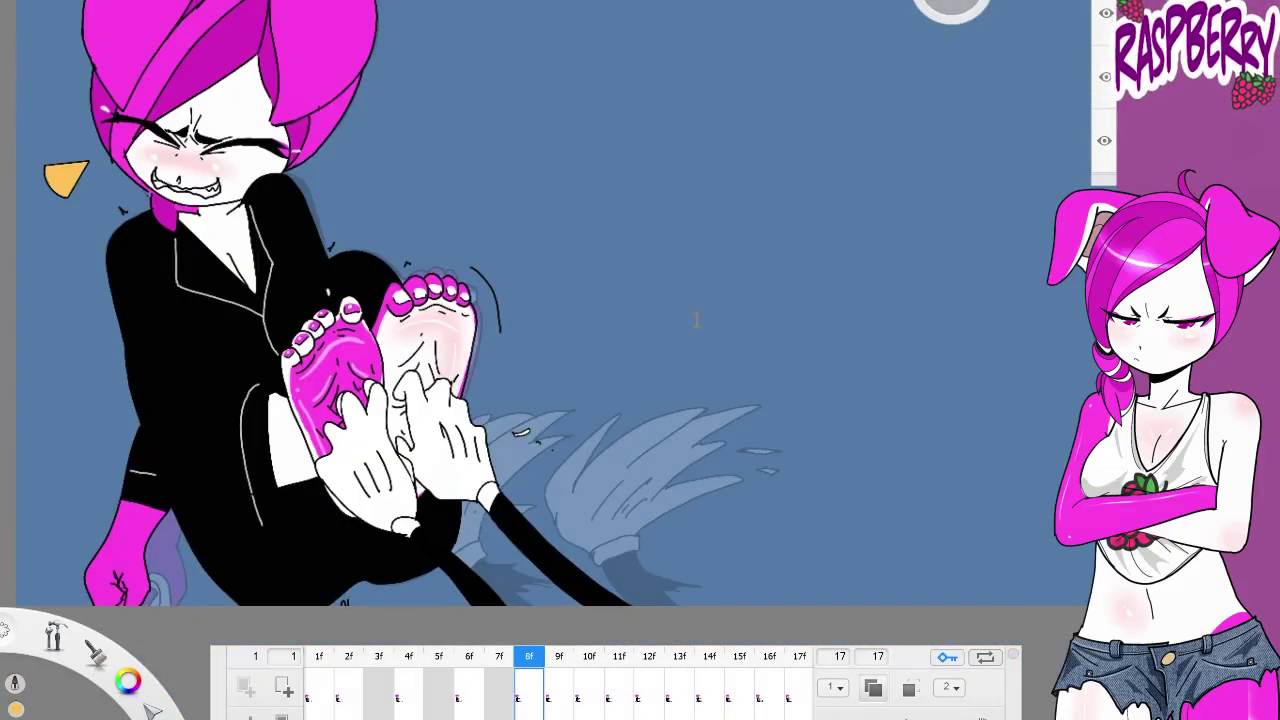
Place the black lettering TKL beside the feet on frame 8, scaled down, and select it with a lasso
key("ctrl+v")
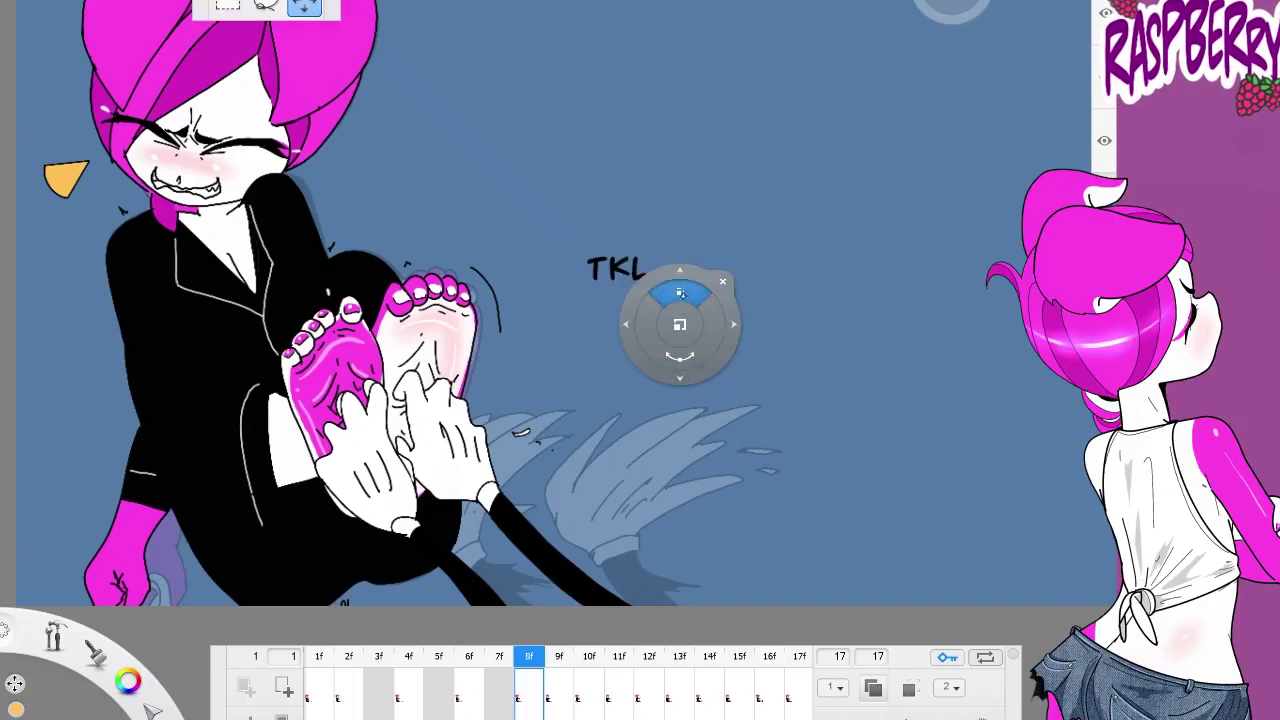
left_click_drag(680, 329, 580, 430)
scroll(657, 277, "down", 3)
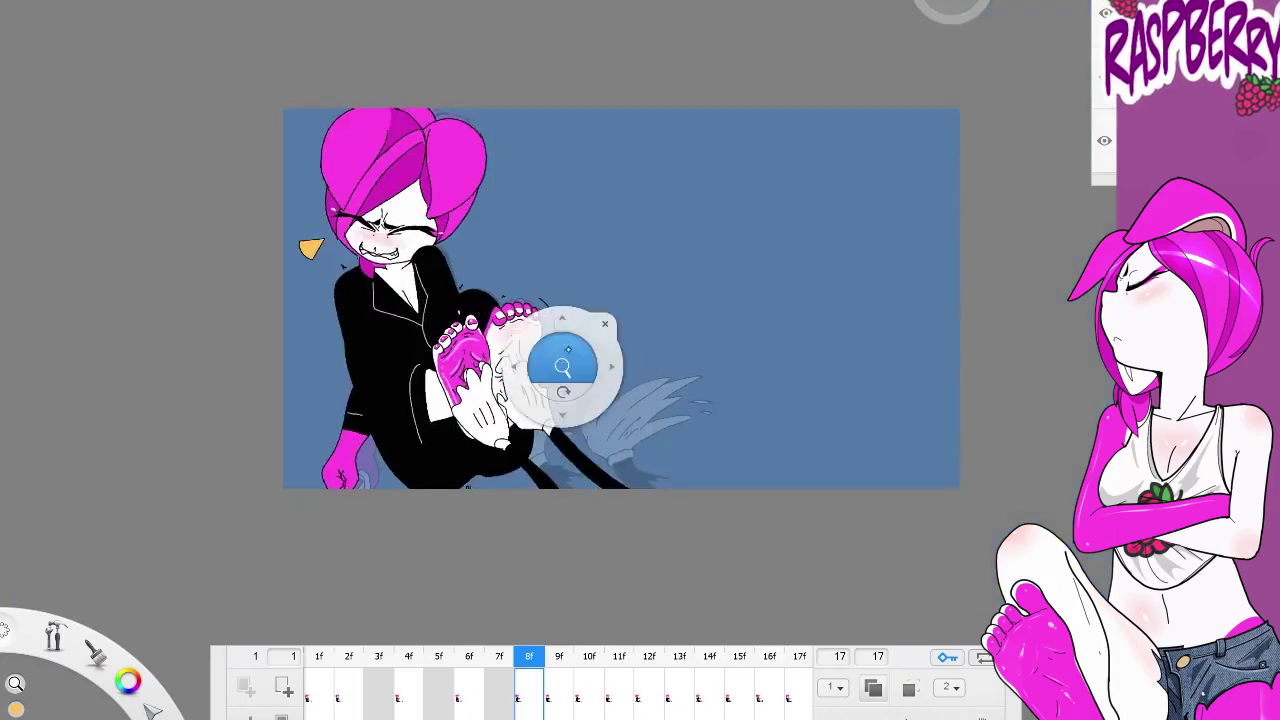
scroll(657, 277, "up", 6)
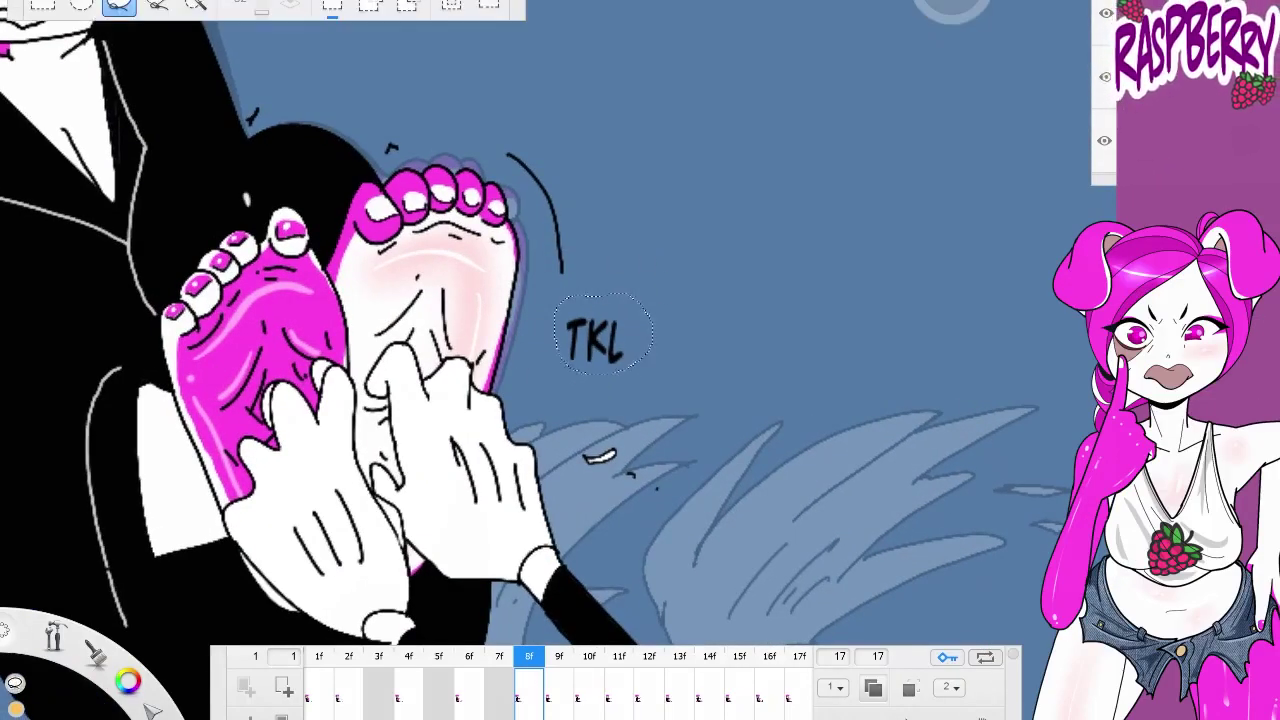
Paste the TKL lettering on frames 9 to 12, offsetting it slightly from the previous frame
left_click(559, 656)
key("ctrl+v")
key("Return")
left_click_drag(651, 350, 651, 300)
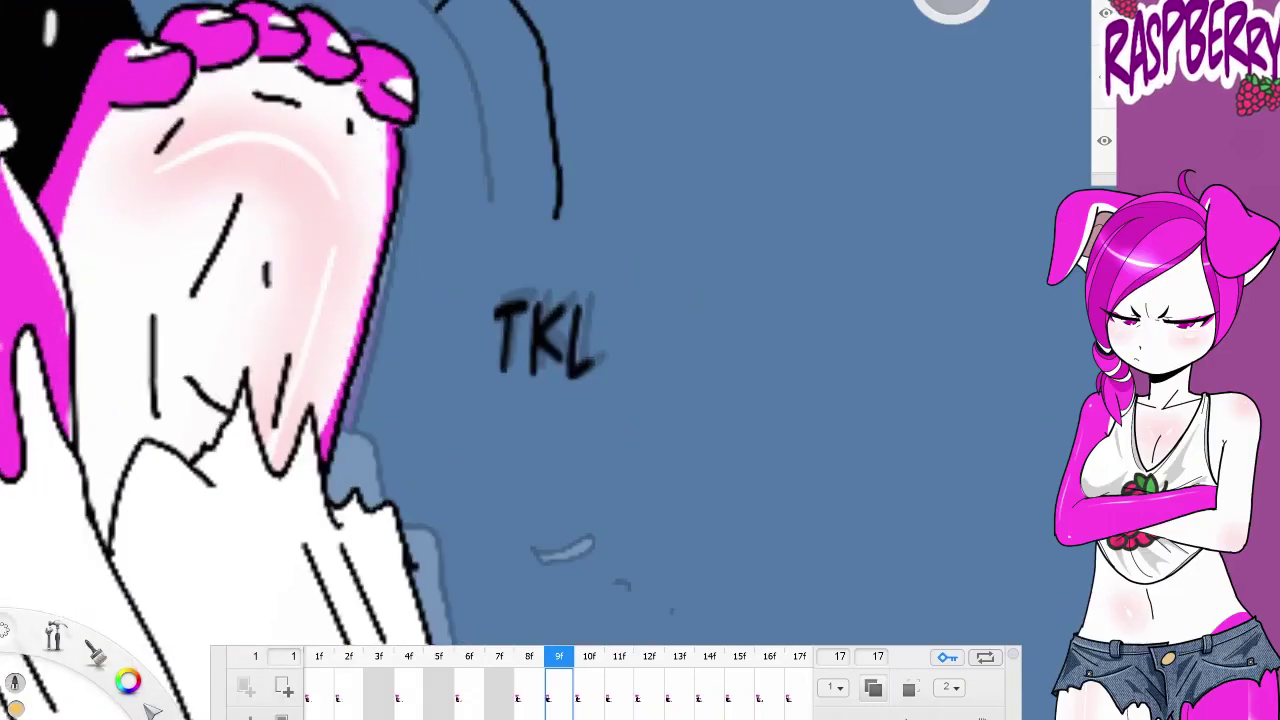
left_click(589, 656)
key("ctrl+v")
left_click(619, 656)
key("ctrl+v")
left_click(649, 656)
key("ctrl+v")
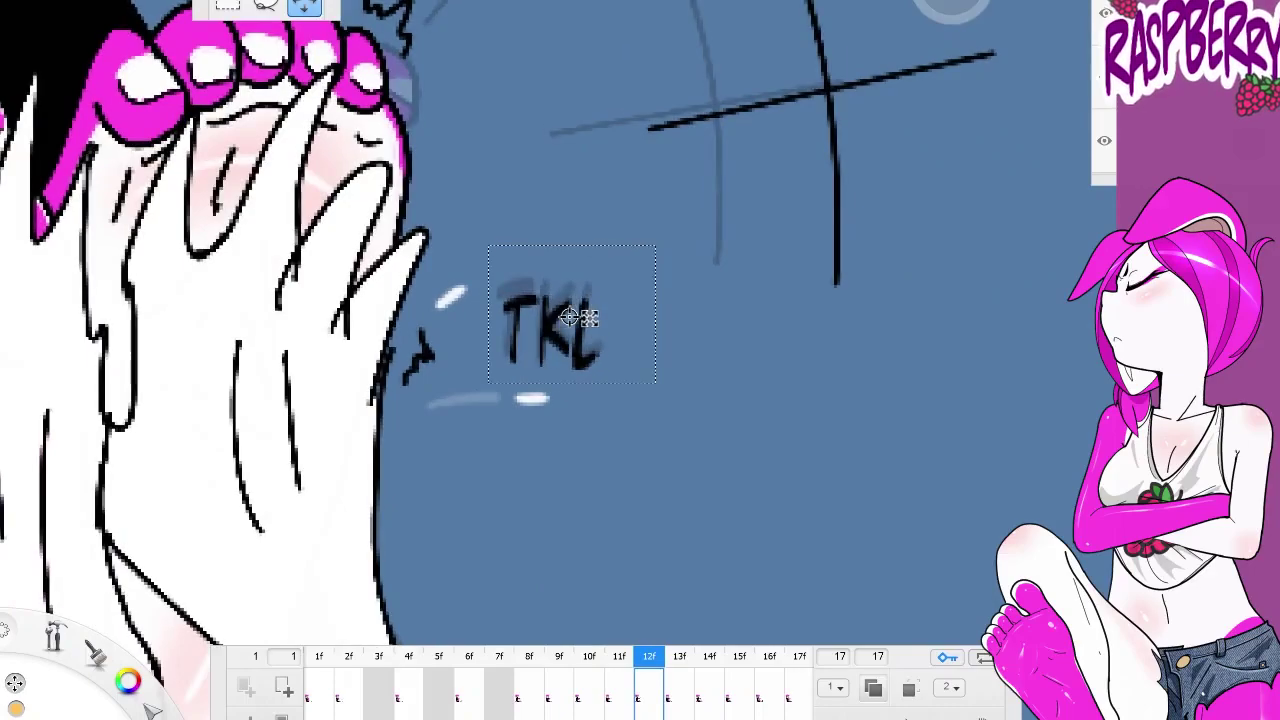
Paste the TKL lettering on frames 13 to 15 with slight shifts beside the foot
left_click(679, 656)
key("ctrl+v")
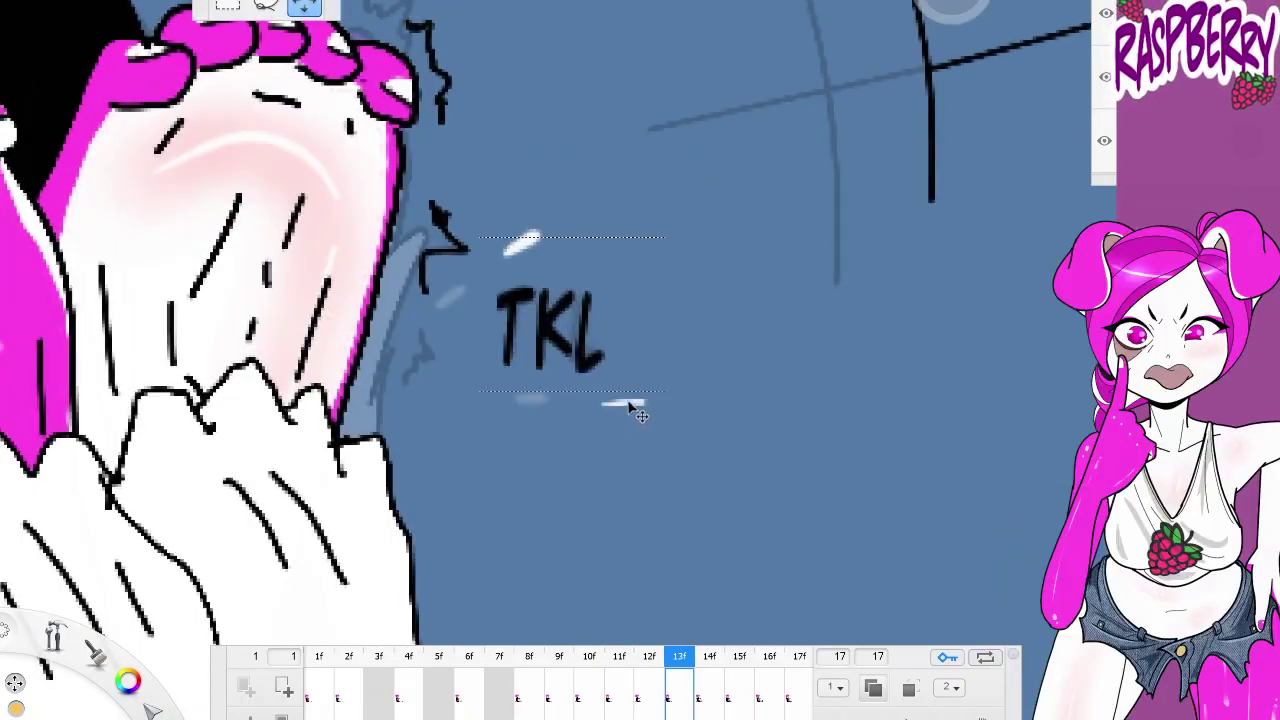
left_click(709, 656)
mouse_move(639, 426)
left_mouse_down()
mouse_move(574, 410)
mouse_move(571, 426)
mouse_move(625, 430)
left_mouse_up()
key("Right")
key("Right")
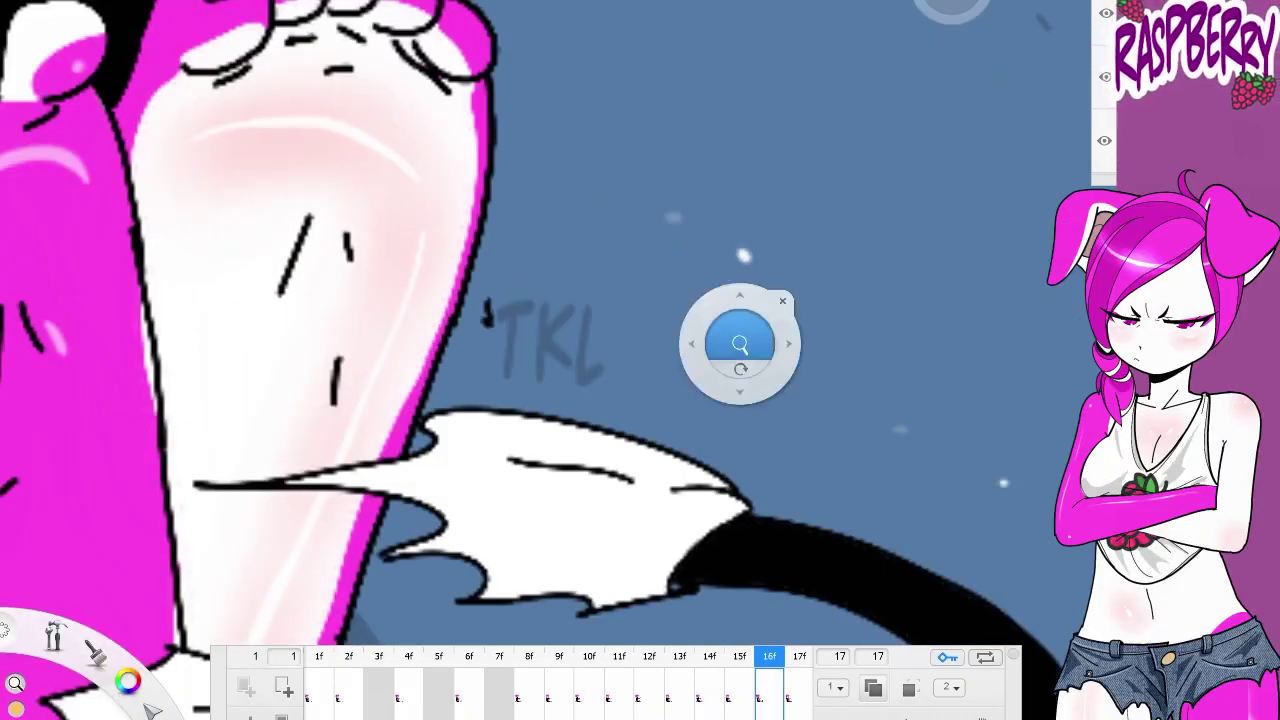